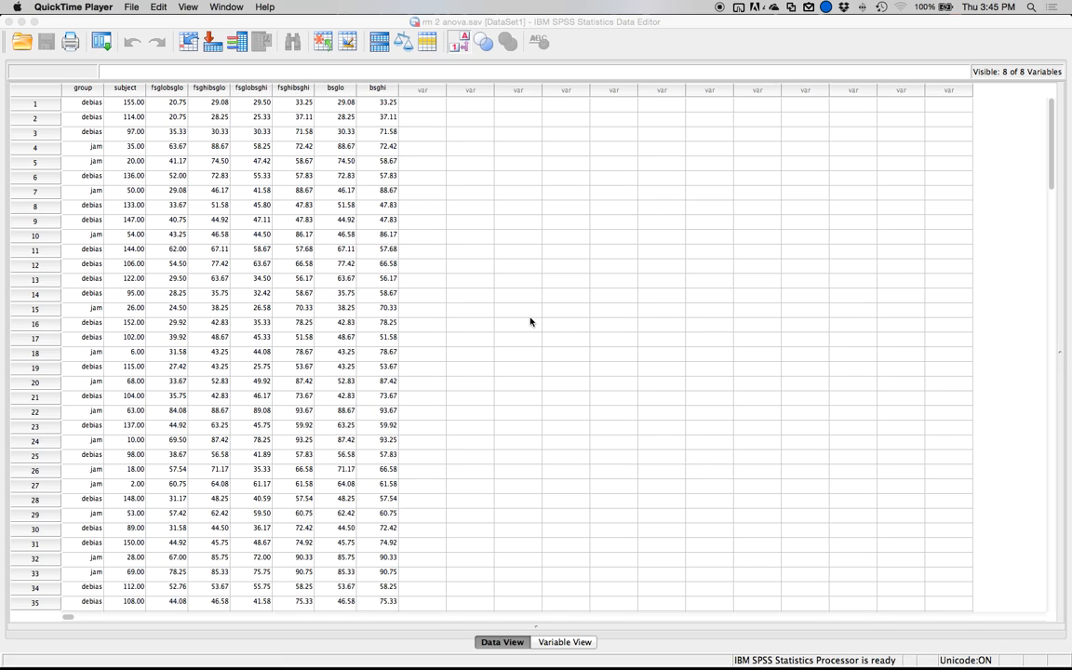
Delete the bsglo, bsghi, group and subject variables from the dataset, keeping only the four fsg/bsg combination columns.
left_click(296, 89)
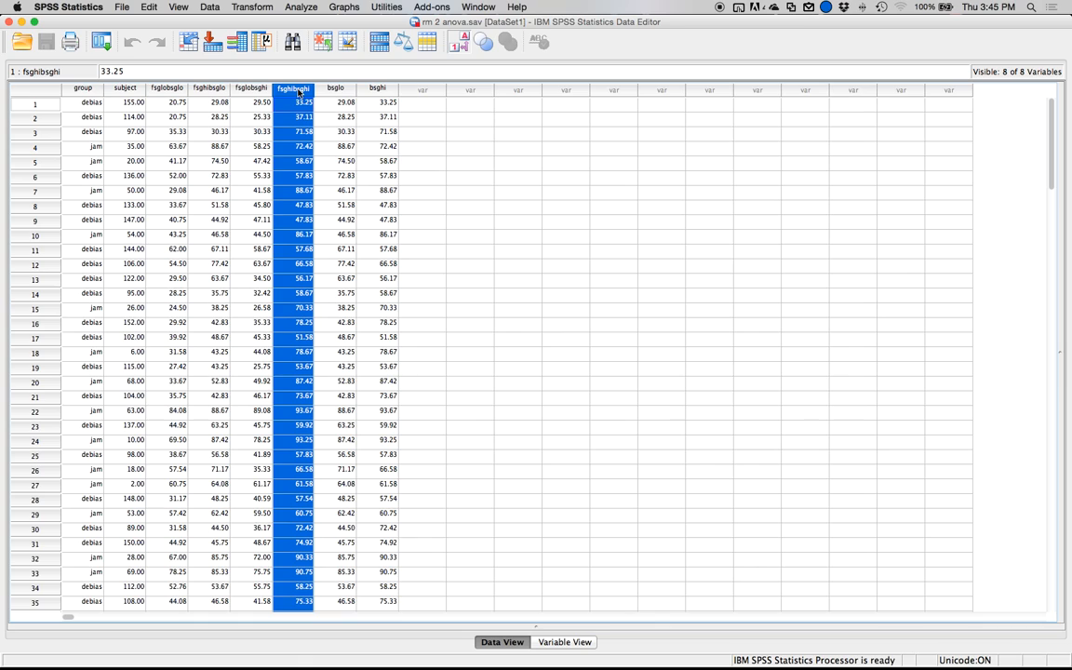
left_click_drag(335, 87, 373, 90)
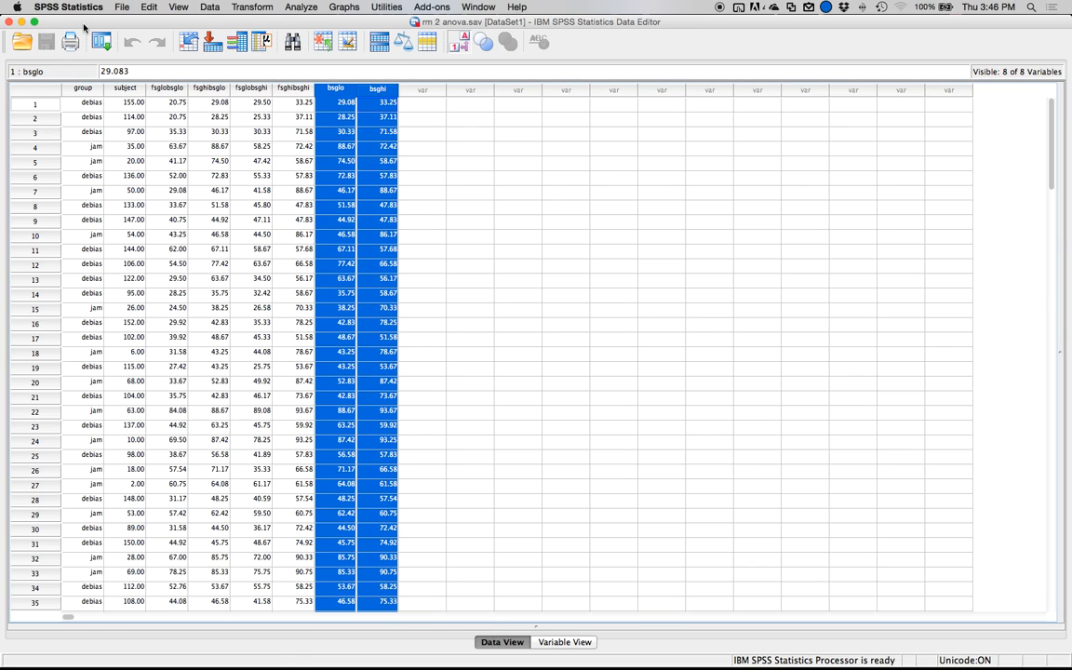
key("Delete")
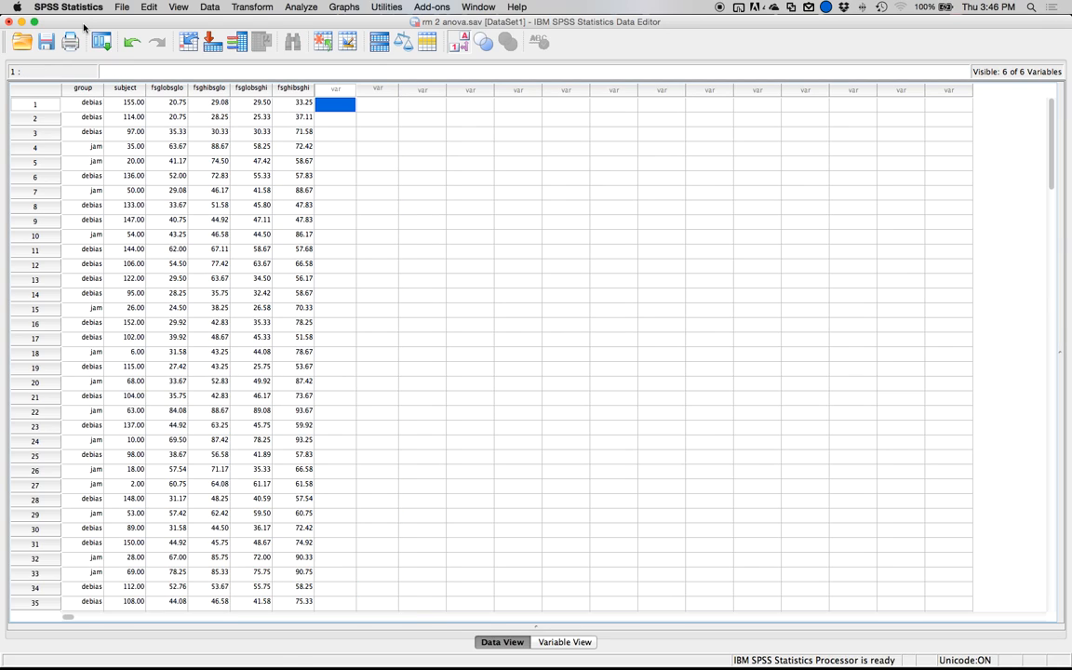
left_click(82, 89)
key("Delete")
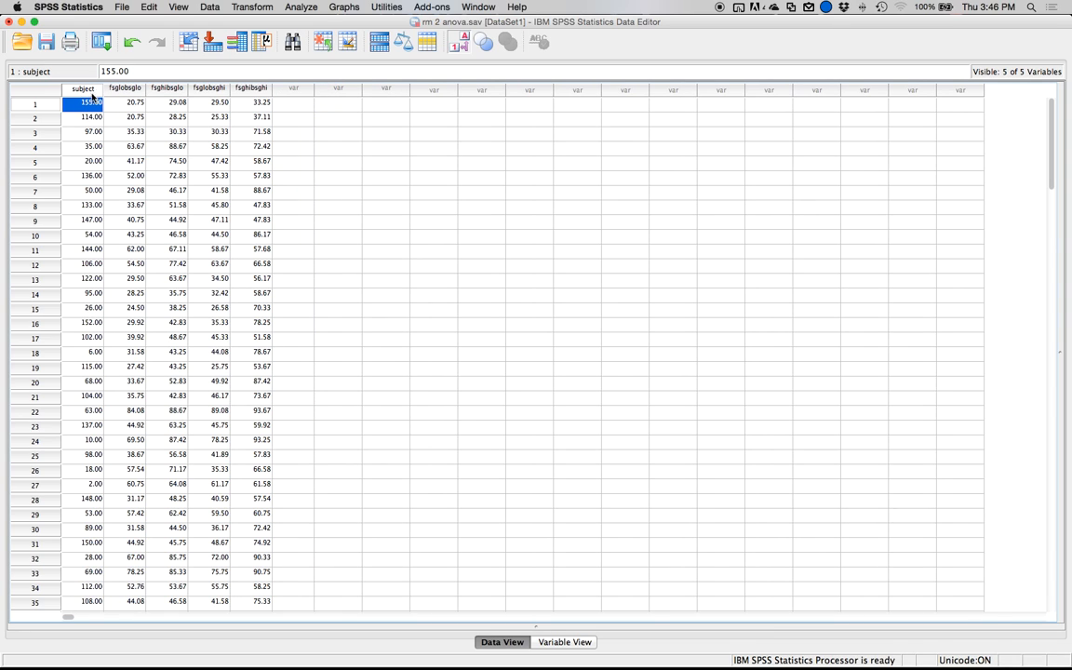
left_click(85, 88)
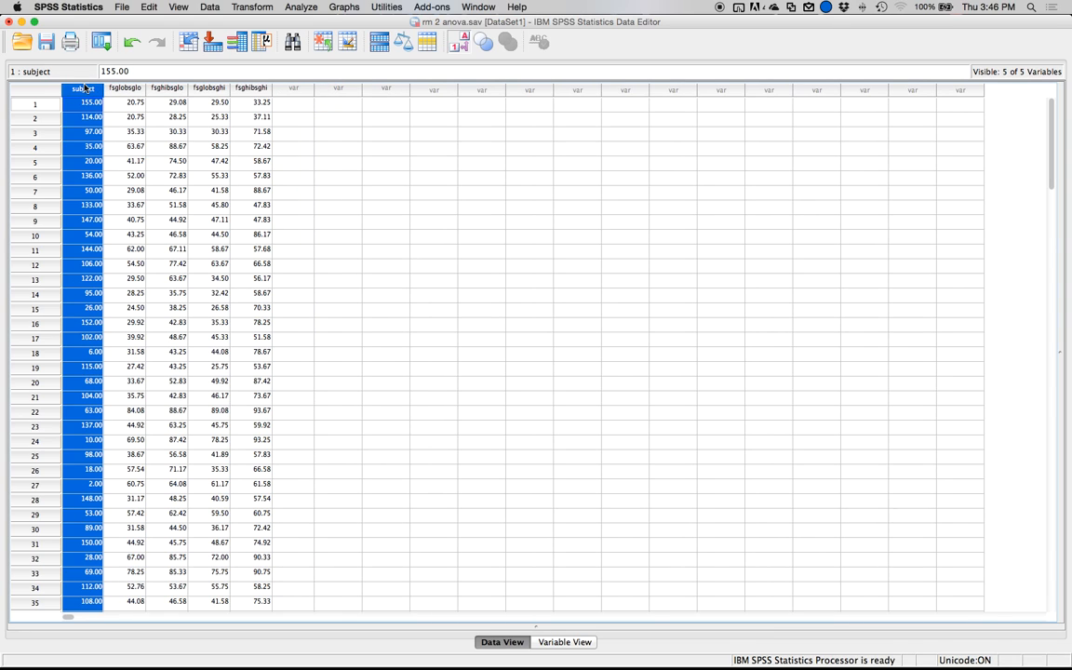
key("Delete")
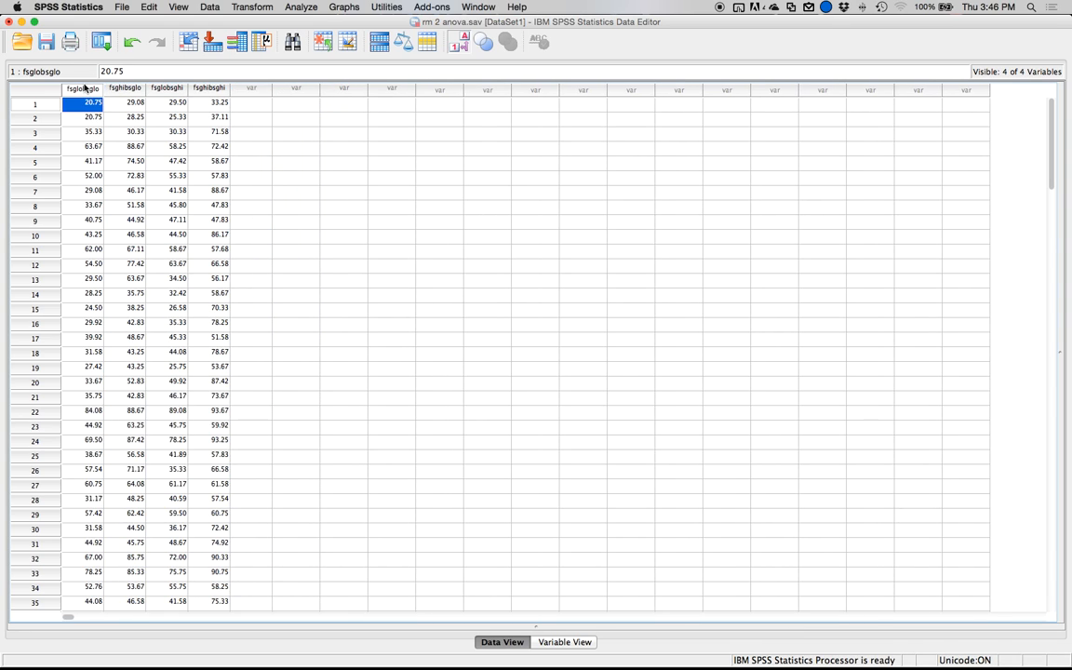
Save the reduced dataset as rm 2 anova.sav in the home folder's Downloads folder.
left_click(119, 8)
left_click(142, 118)
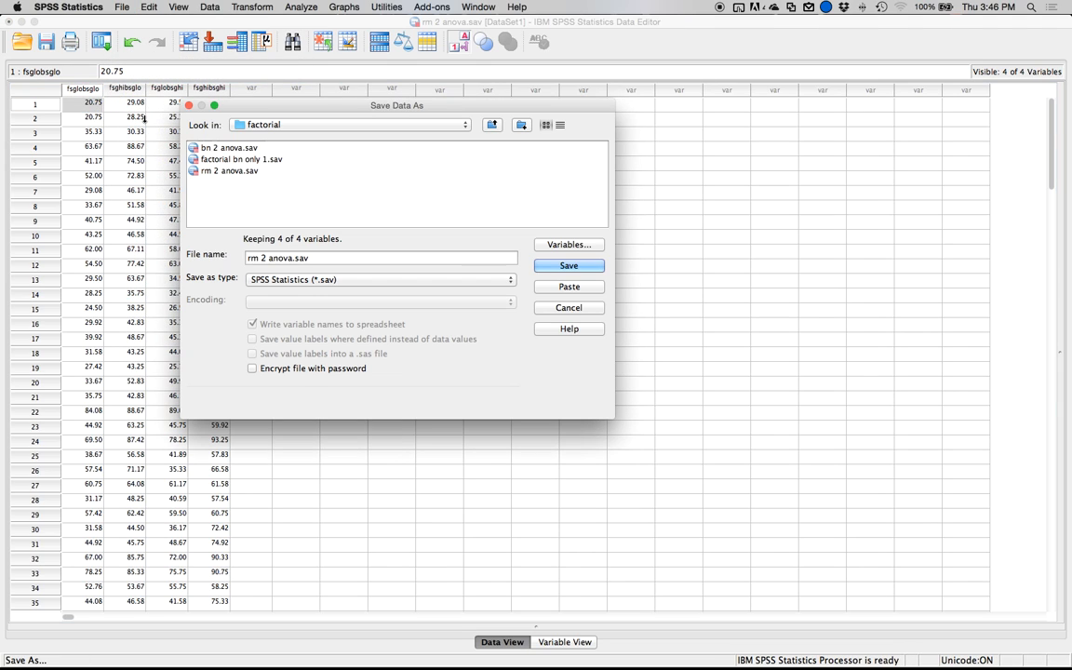
left_click(460, 125)
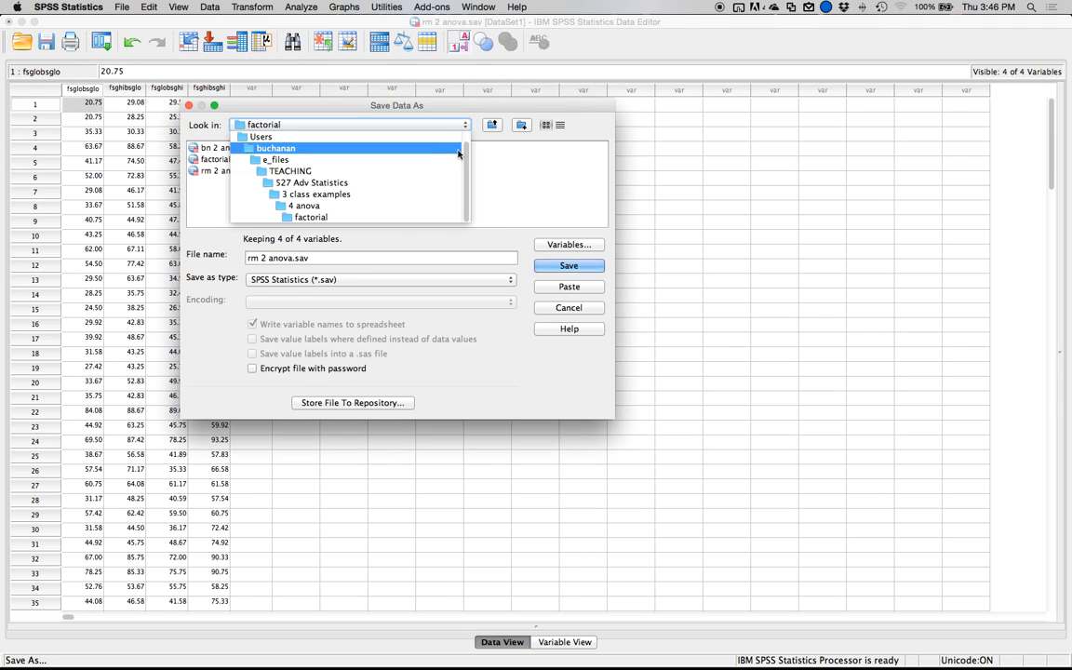
left_click(349, 151)
double_click(209, 181)
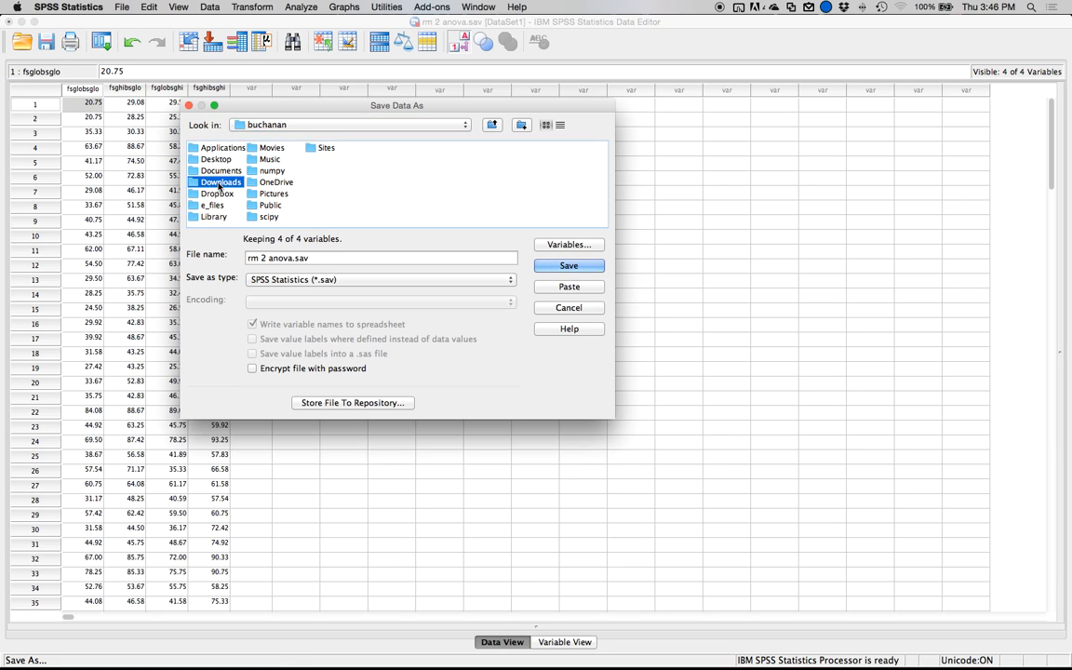
left_click(591, 269)
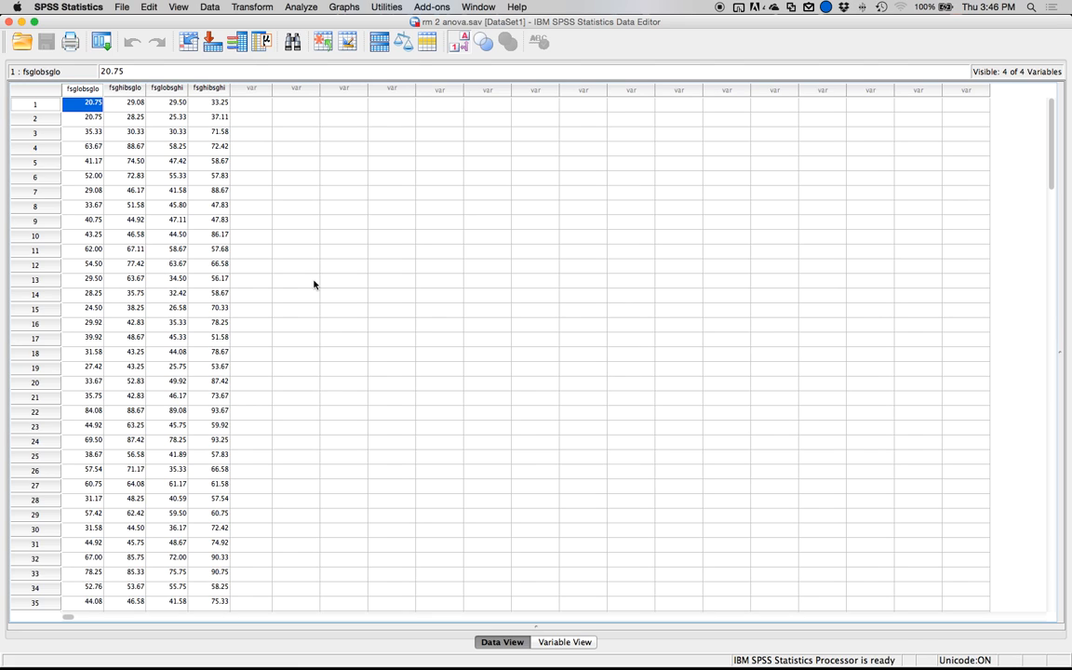
Switch to Word, create a blank document and move its window away from the screen edge.
mouse_move(330, 662)
left_click(416, 644)
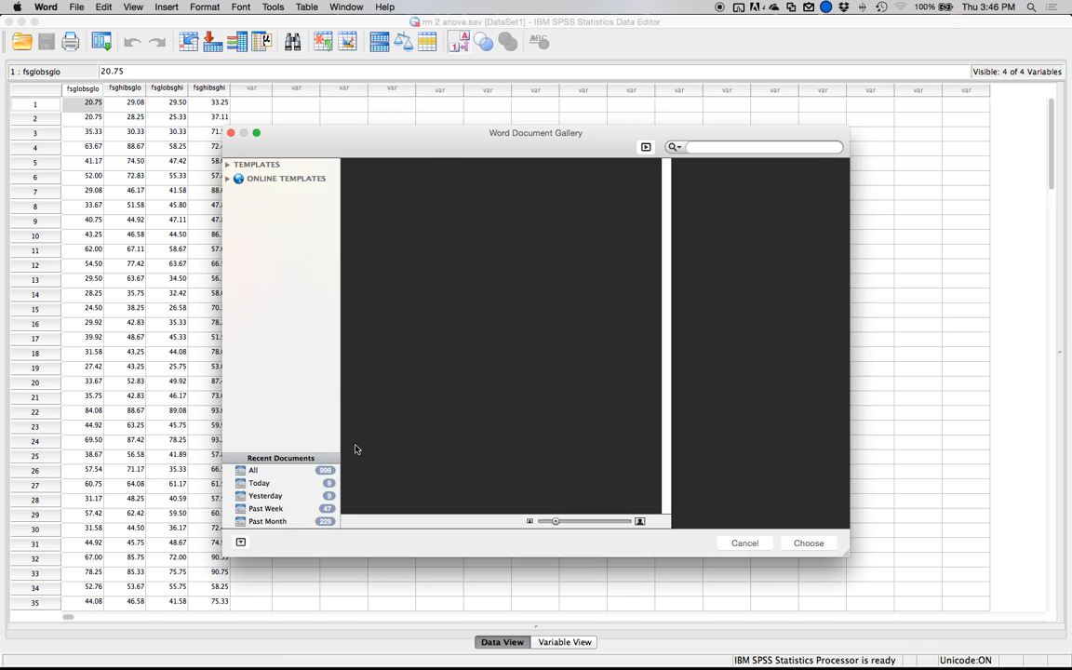
double_click(399, 215)
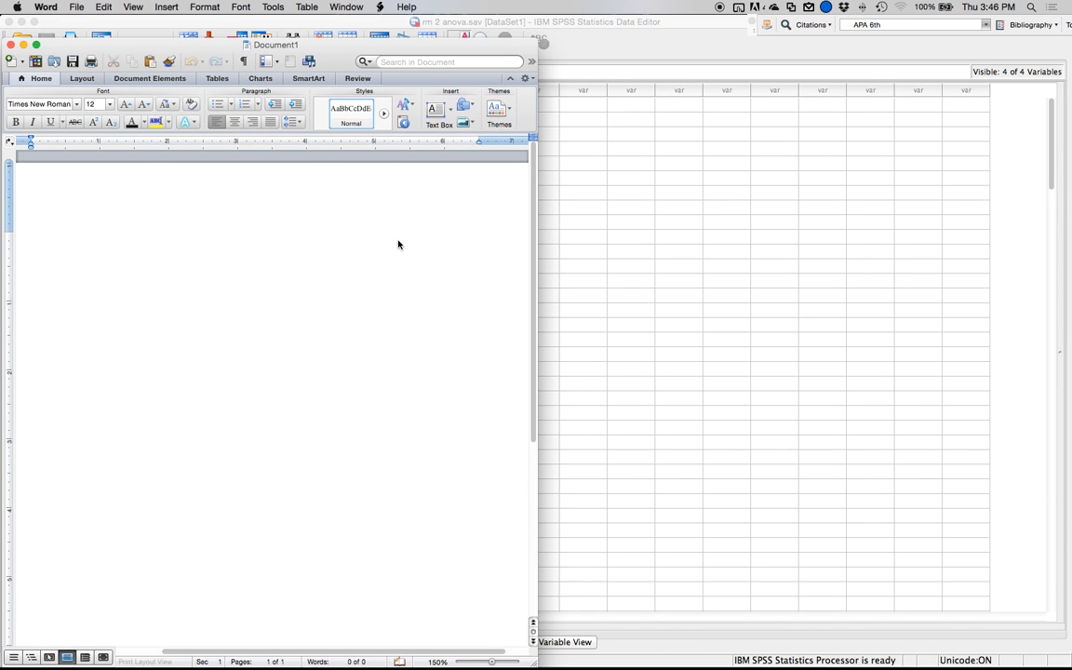
left_click_drag(355, 44, 542, 35)
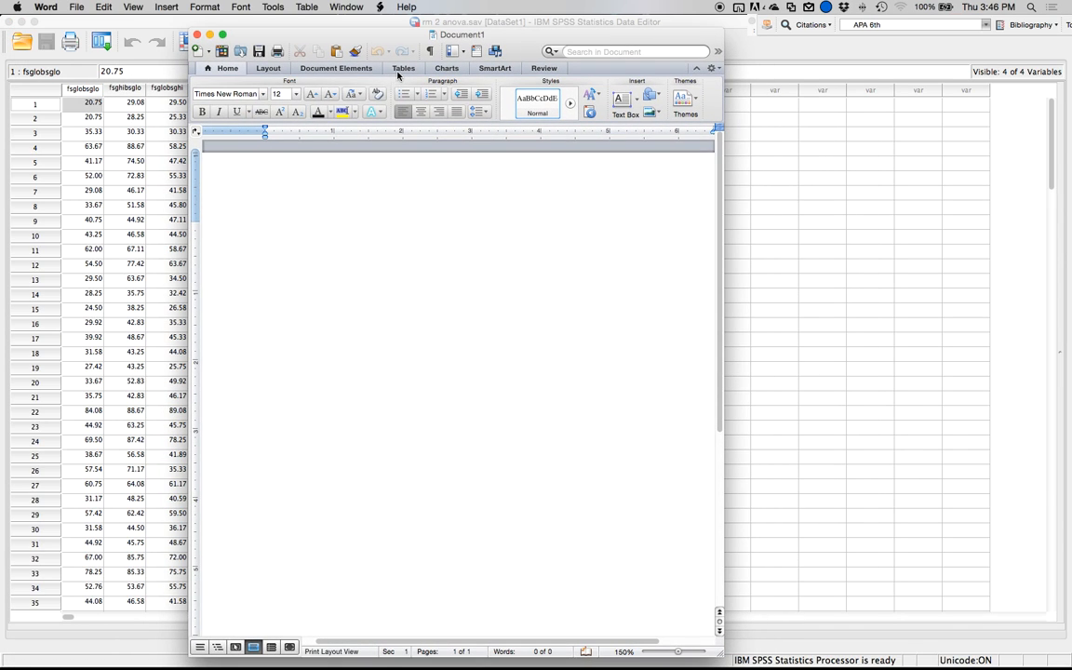
Insert a 3 x 3 table in the document and widen the window to show the whole table.
left_click(399, 71)
left_click(205, 97)
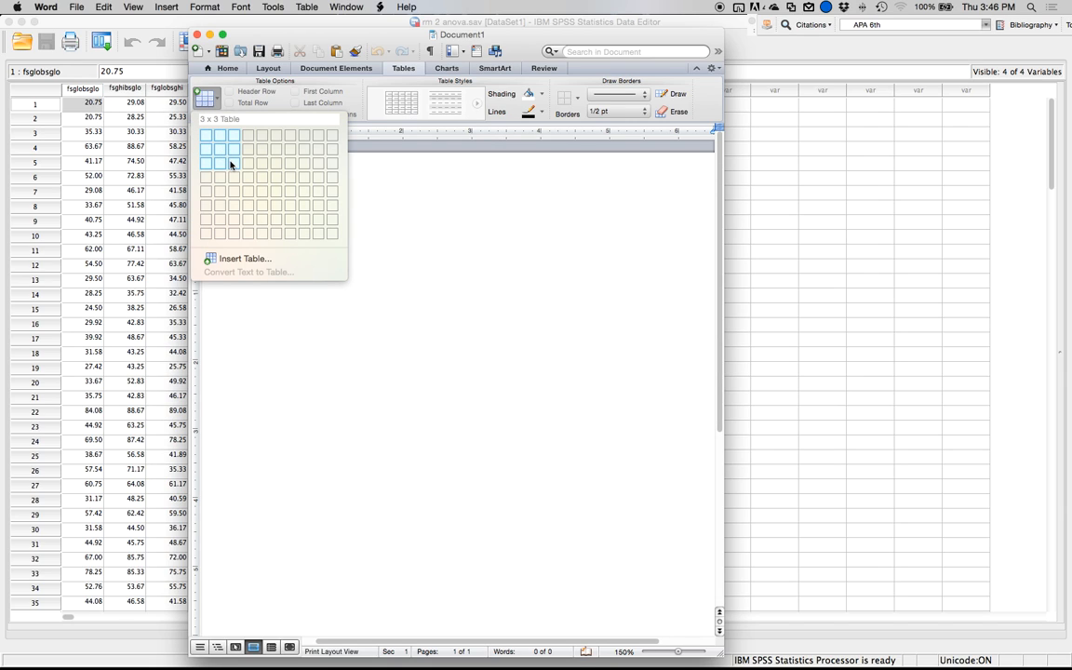
left_click(231, 165)
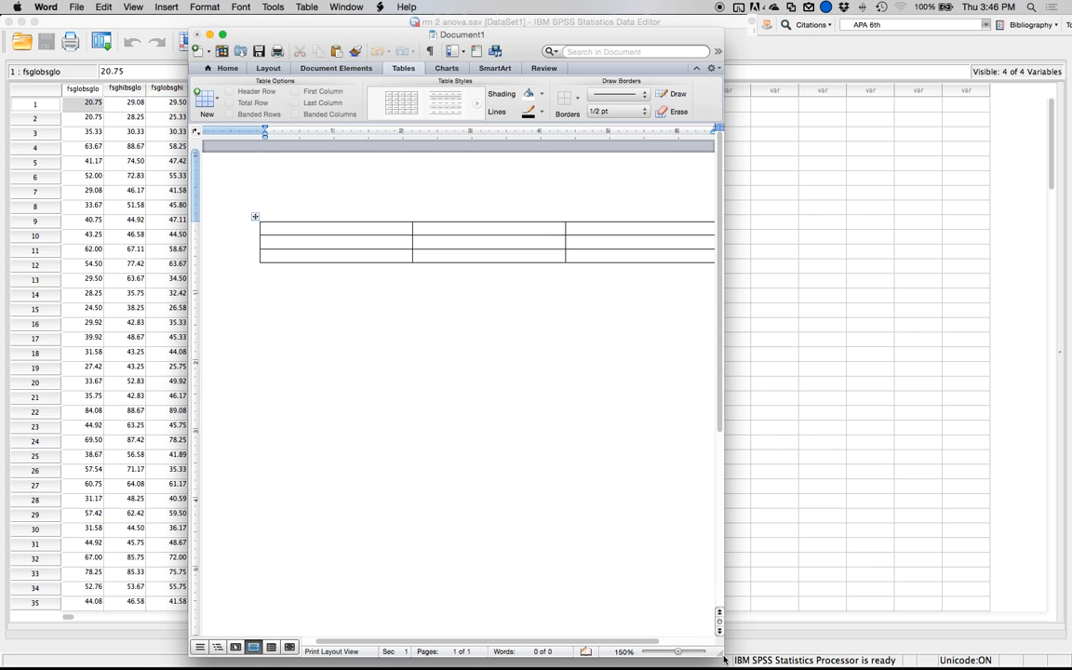
left_click_drag(726, 657, 907, 663)
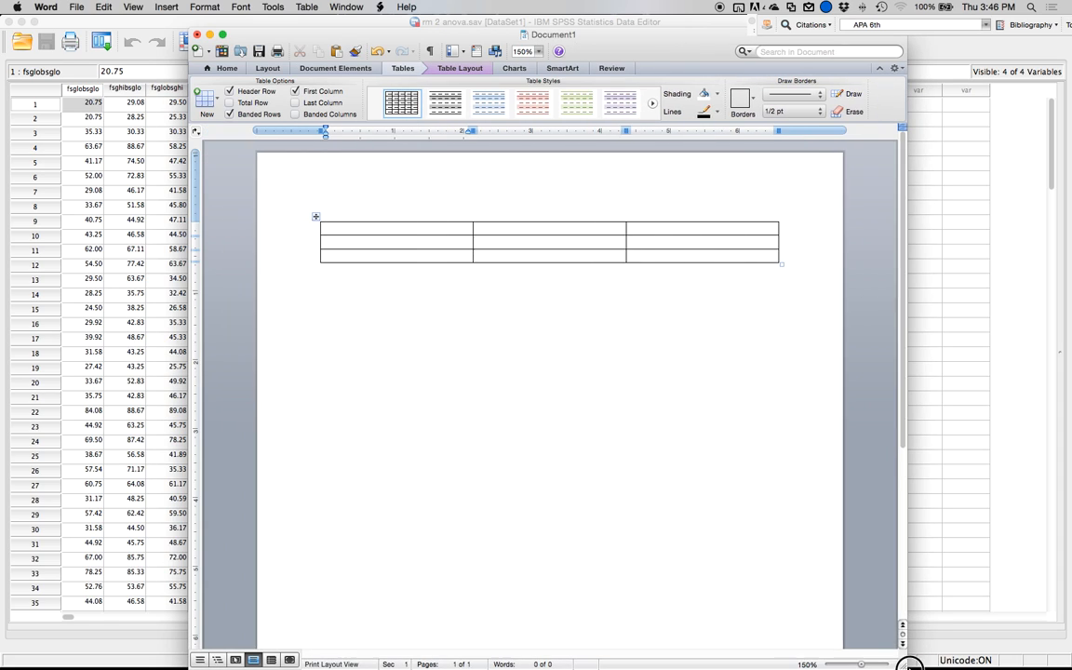
Add blank lines before the table and write the heading "Forward strength" above its middle.
left_click(548, 227)
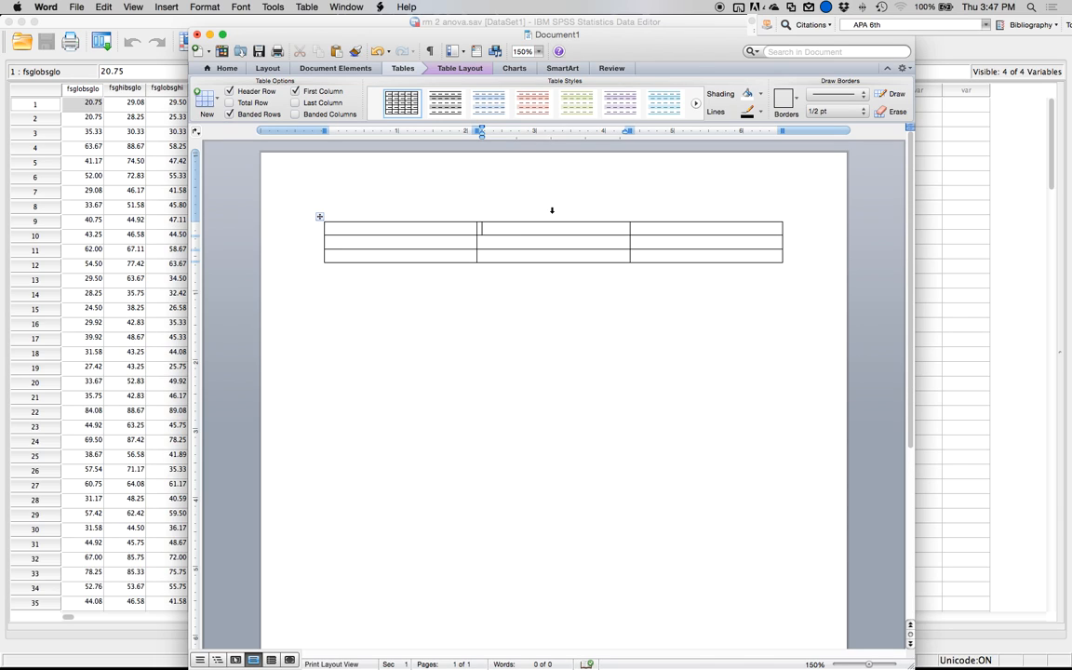
key("Return")
key("BackSpace")
key("Left")
key("Return")
key("Return")
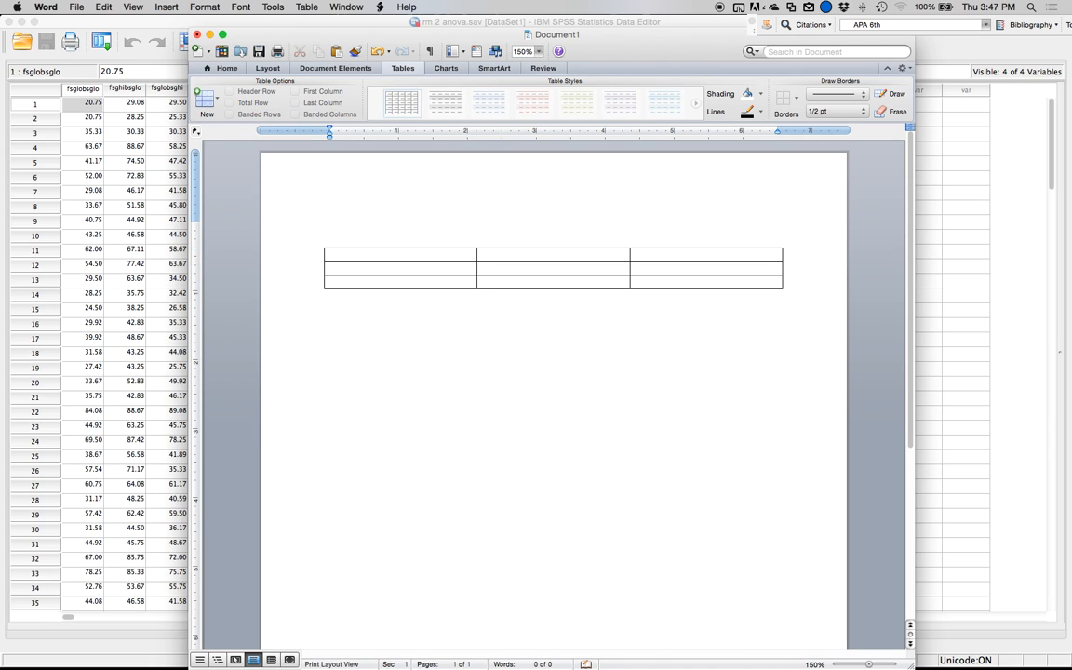
type("Forward strength")
Enter "Low" and "High" as column headings in the table's second and third columns.
key("Down")
key("Down")
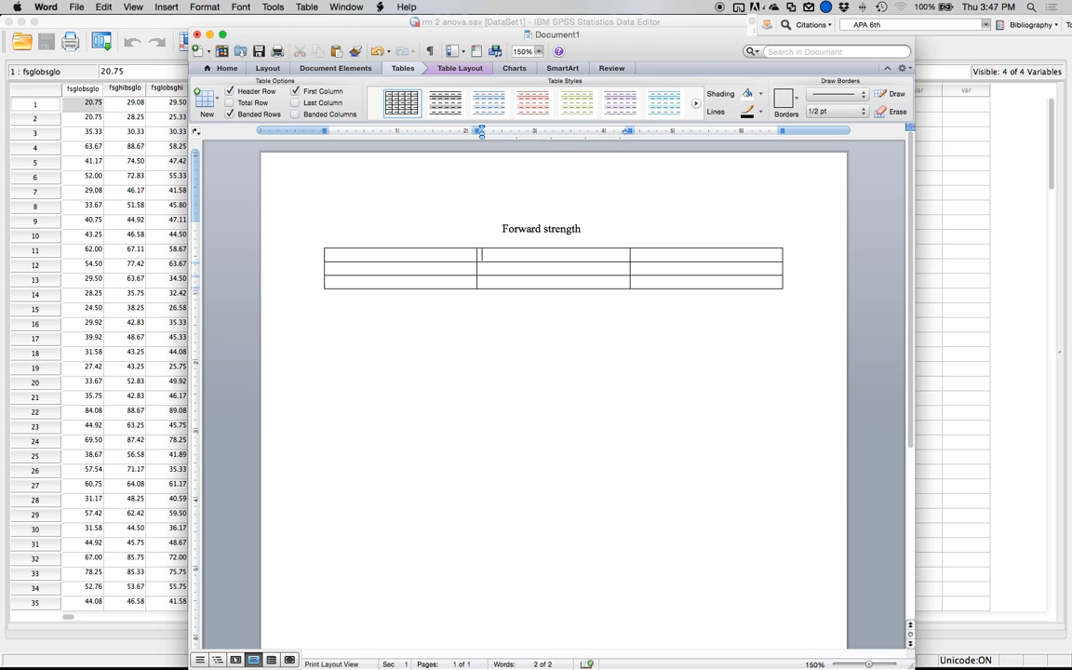
type("Low")
key("Tab")
type("High")
key("Tab")
Shift the table slightly to the right and write the caption "Backward Strength" below it.
left_click(454, 293)
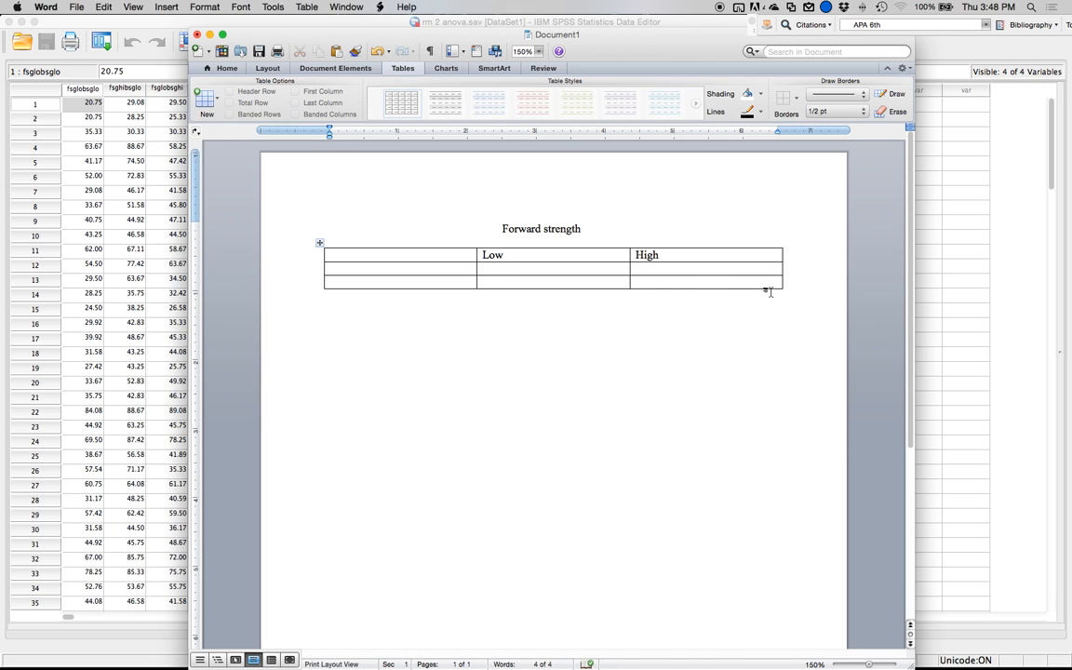
left_click(698, 282)
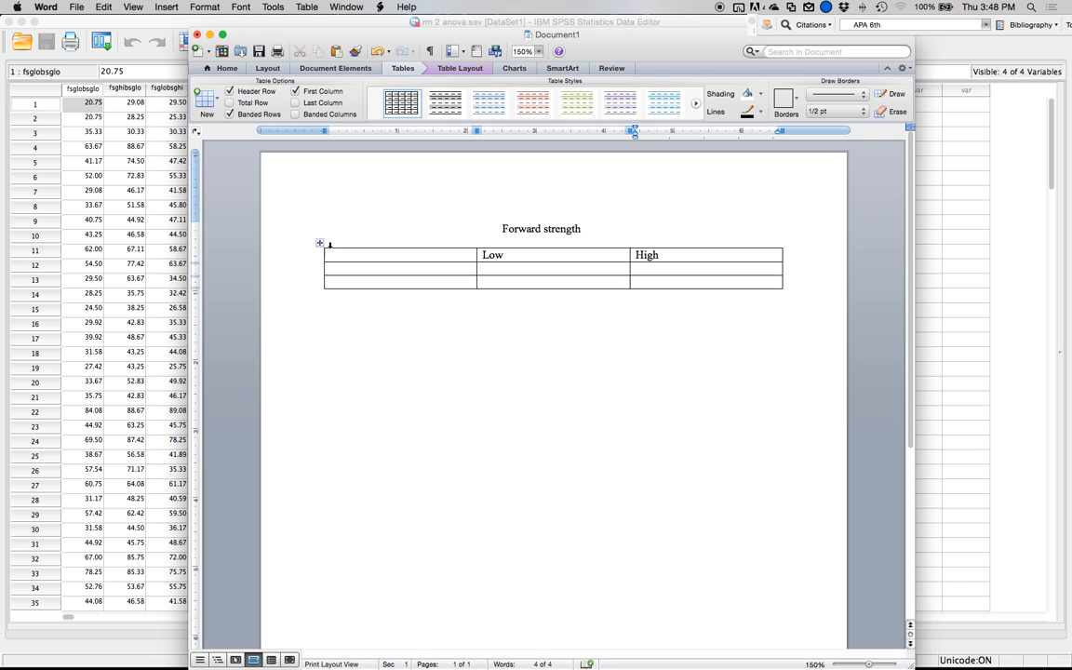
left_click_drag(319, 244, 367, 245)
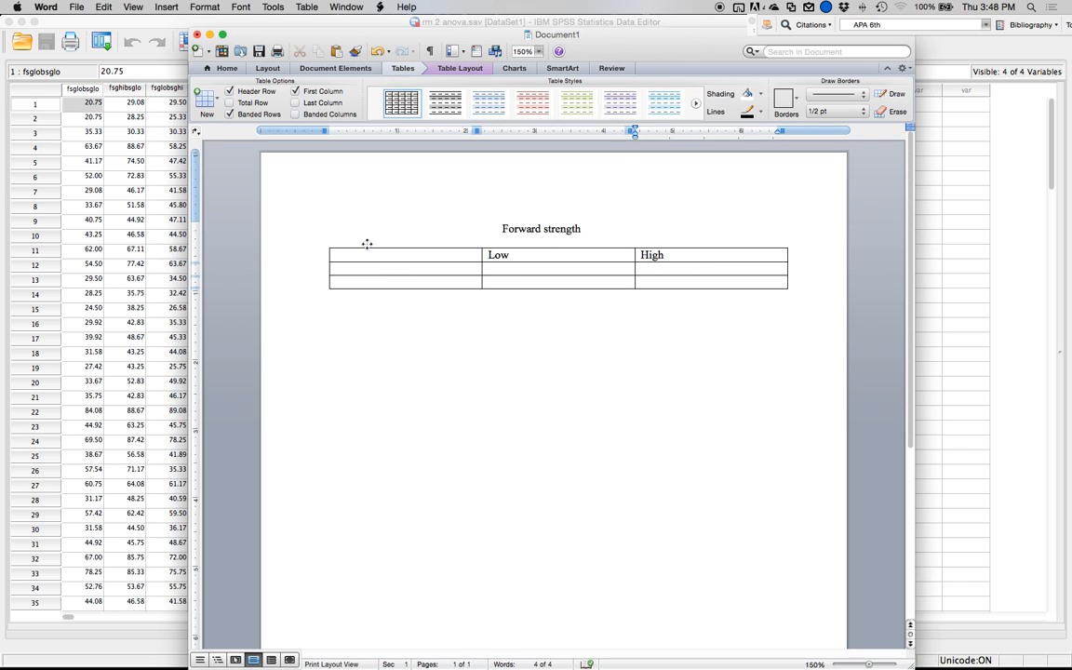
left_click(311, 268)
left_click(340, 279)
left_click(337, 304)
type("Ba")
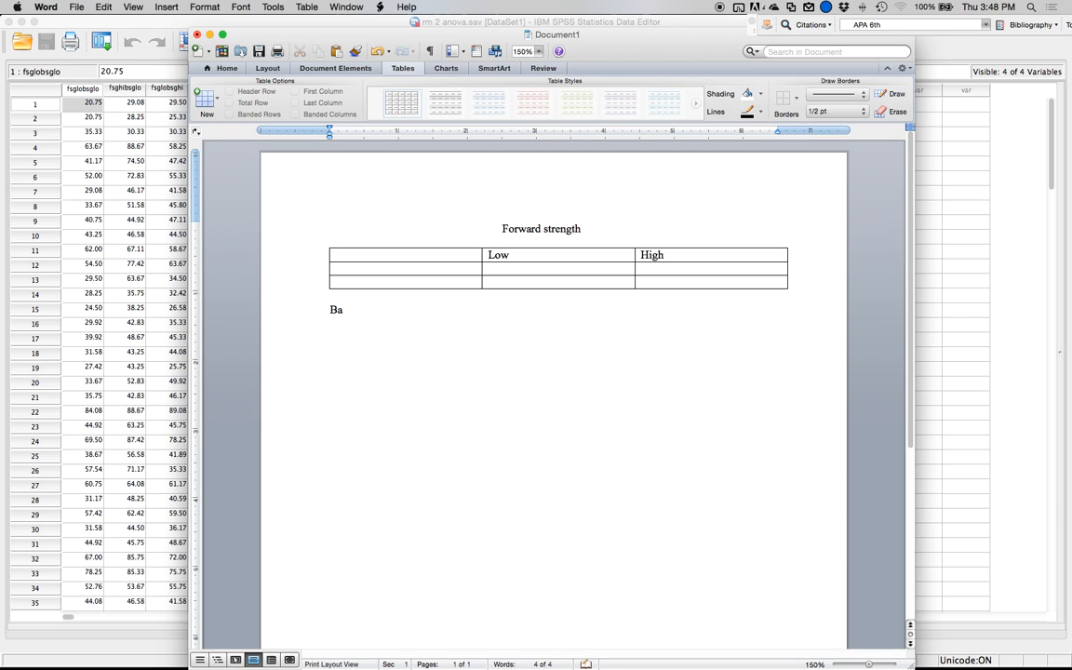
type("ckward Strength")
Enter "Low" and "High" as row labels in the first column of the table's second and third rows.
key("Up")
key("Up")
key("Up")
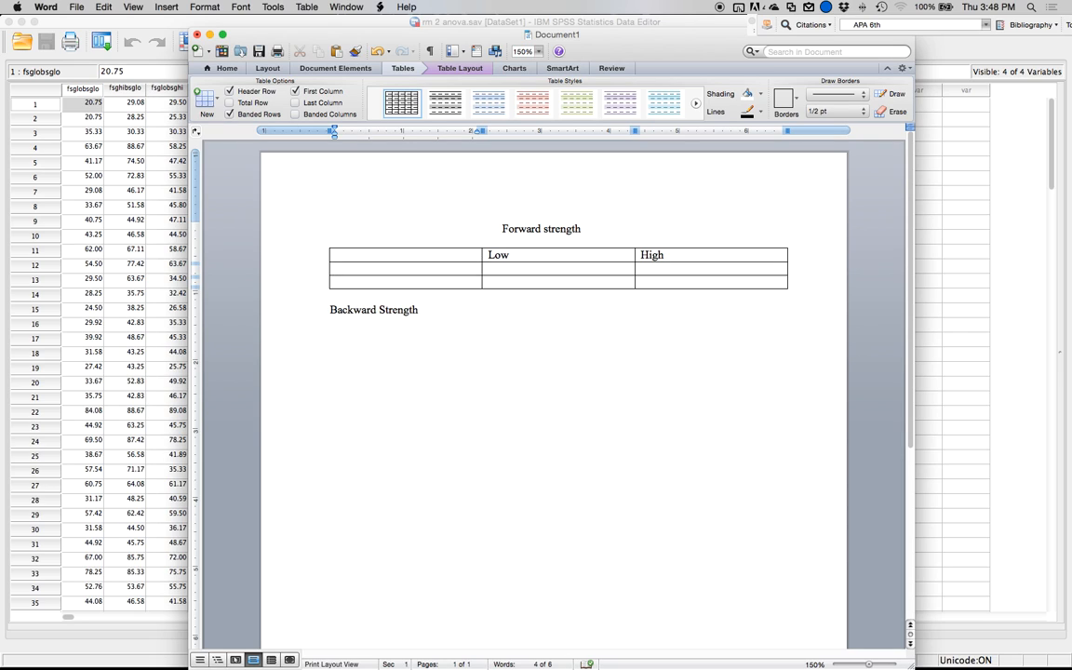
type("Low")
left_click(335, 282)
type("High")
Fill the four condition cells with "Low, Low" and "Low, High" in the Low row, "High, Low" and "High, High" in the High row.
key("Right")
key("Up")
type("Low, Low")
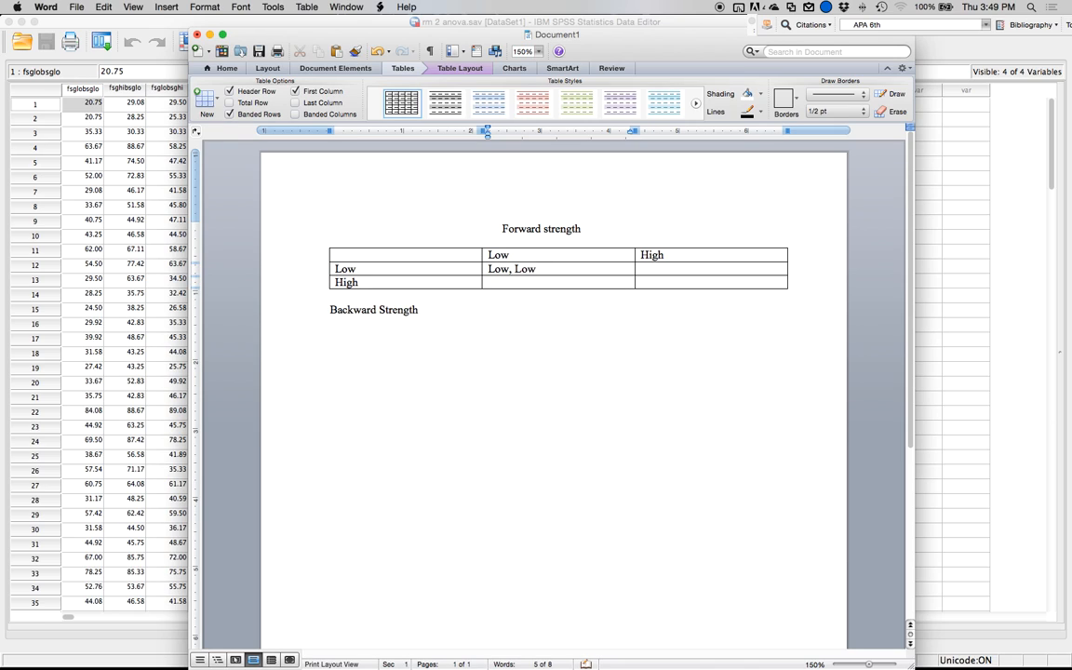
key("Tab")
type("Low, High")
key("Up")
key("Down")
key("Down")
key("Left")
type("High, Low")
key("Right")
type("High,")
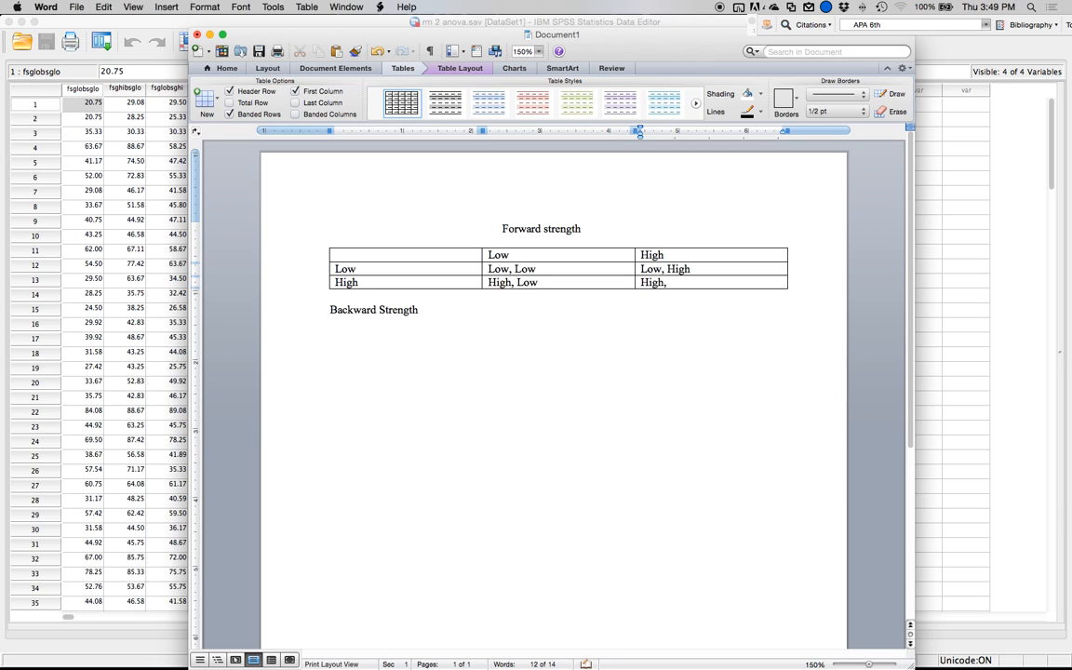
type(" High")
Switch back to SPSS and give the fsglobsglo variable the label "FSG low, BSG low".
left_click(93, 265)
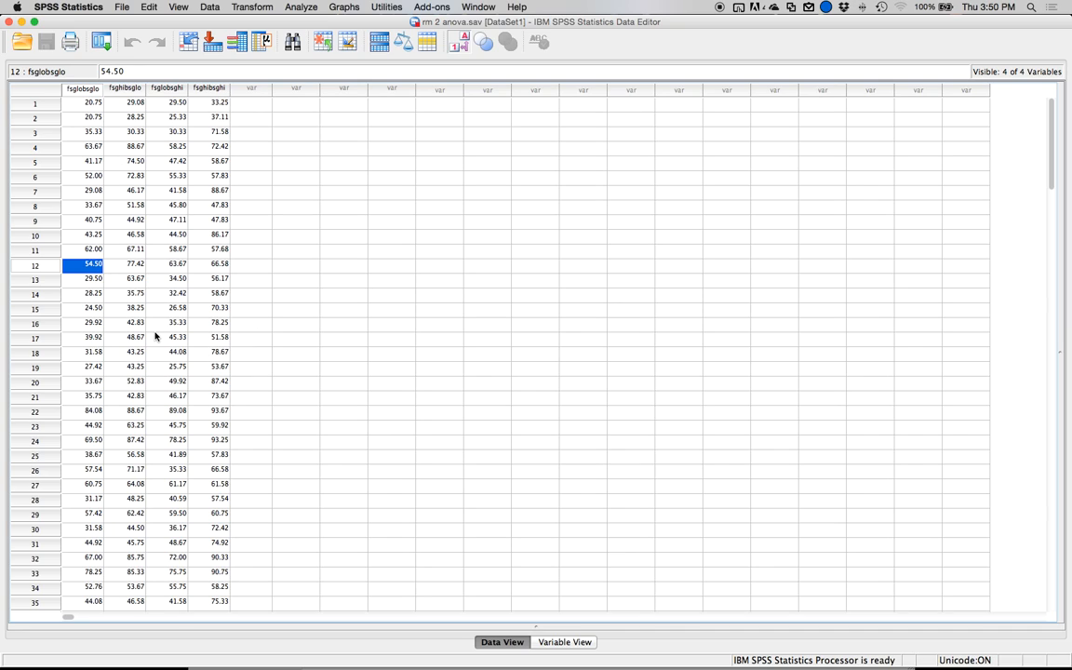
double_click(73, 93)
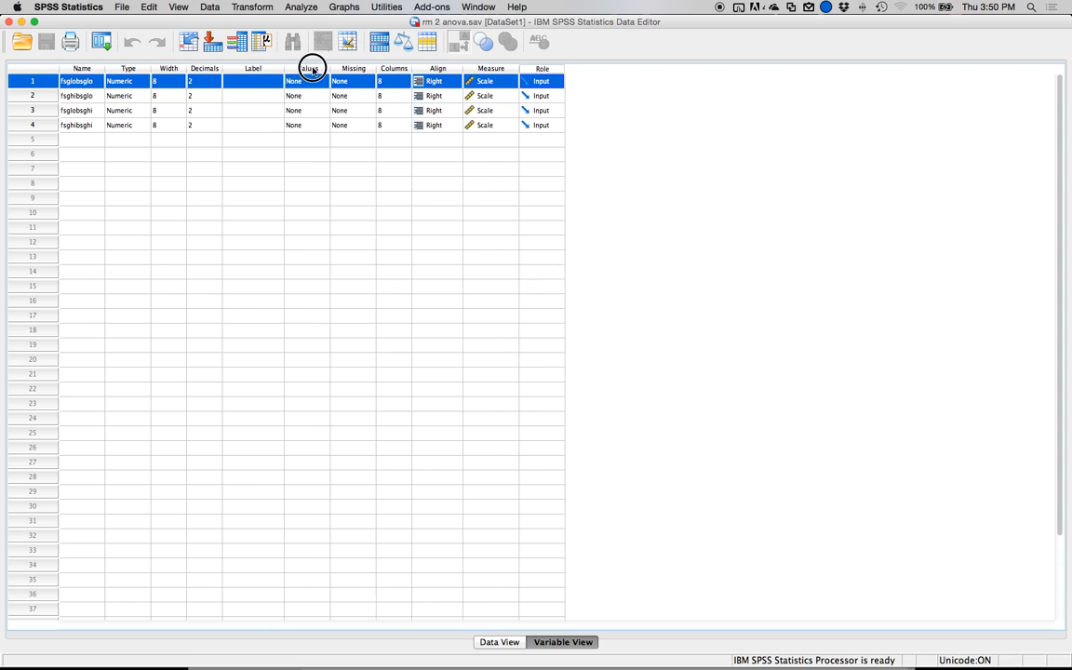
left_click(426, 84)
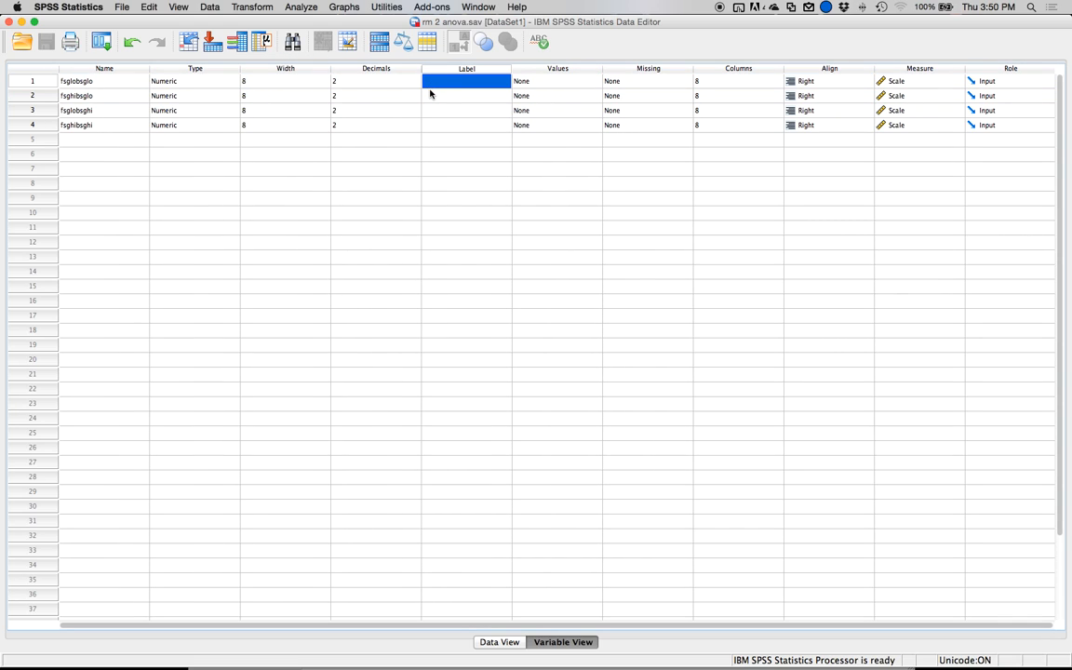
type("FSG")
key("Return")
left_click(443, 84)
double_click(445, 84)
type("FSG")
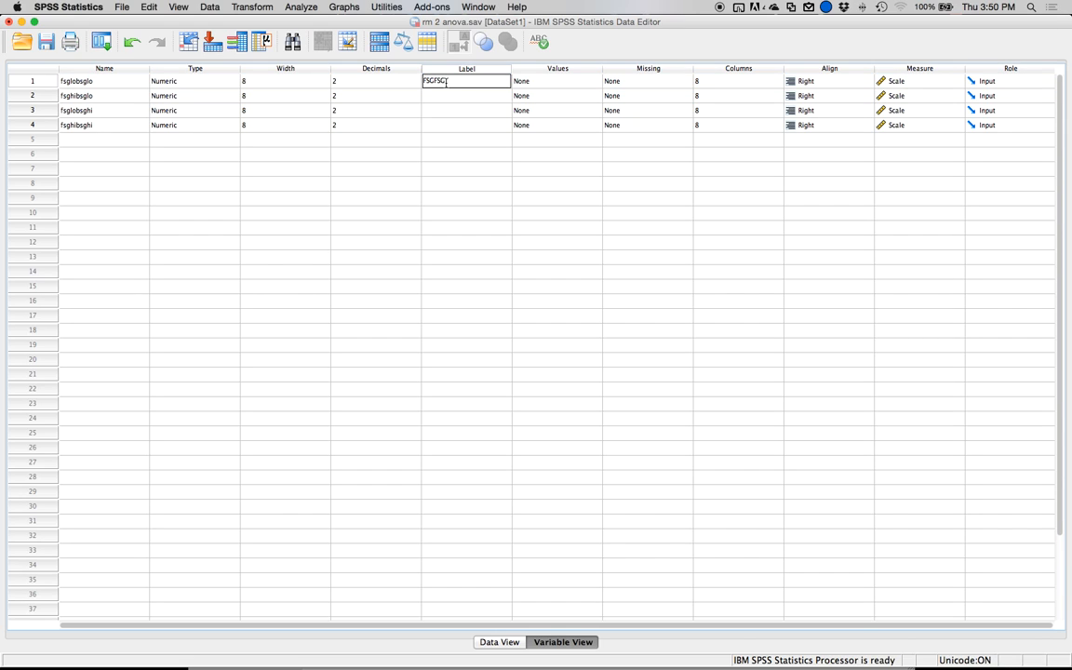
key("BackSpace")
key("Right")
left_click(446, 83)
double_click(445, 83)
type("low, BSG ")
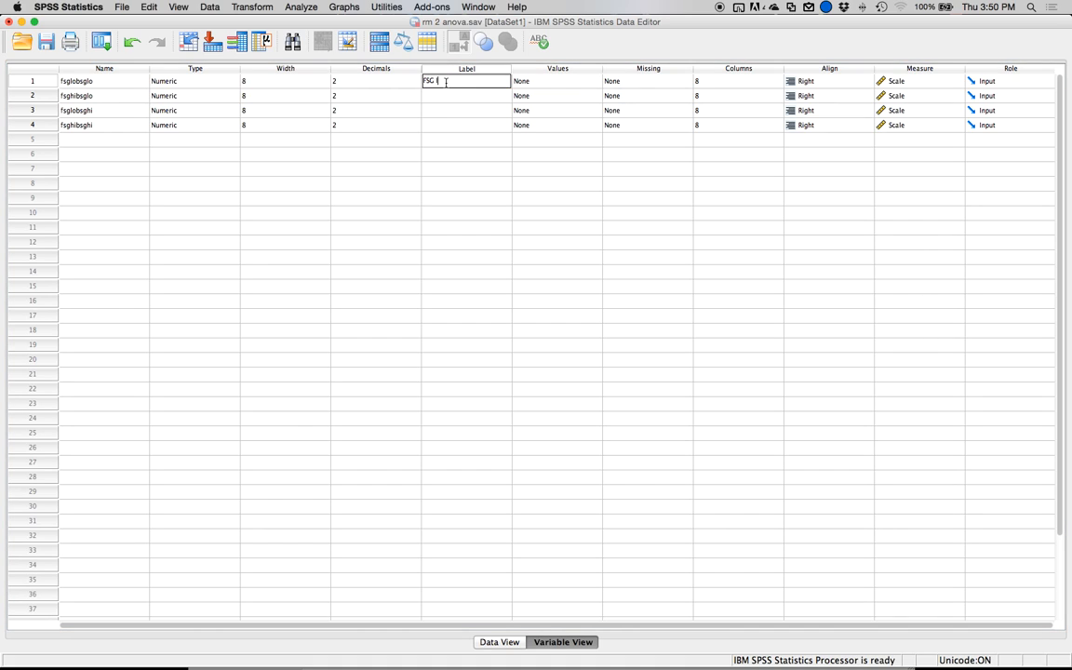
type("low")
key("Return")
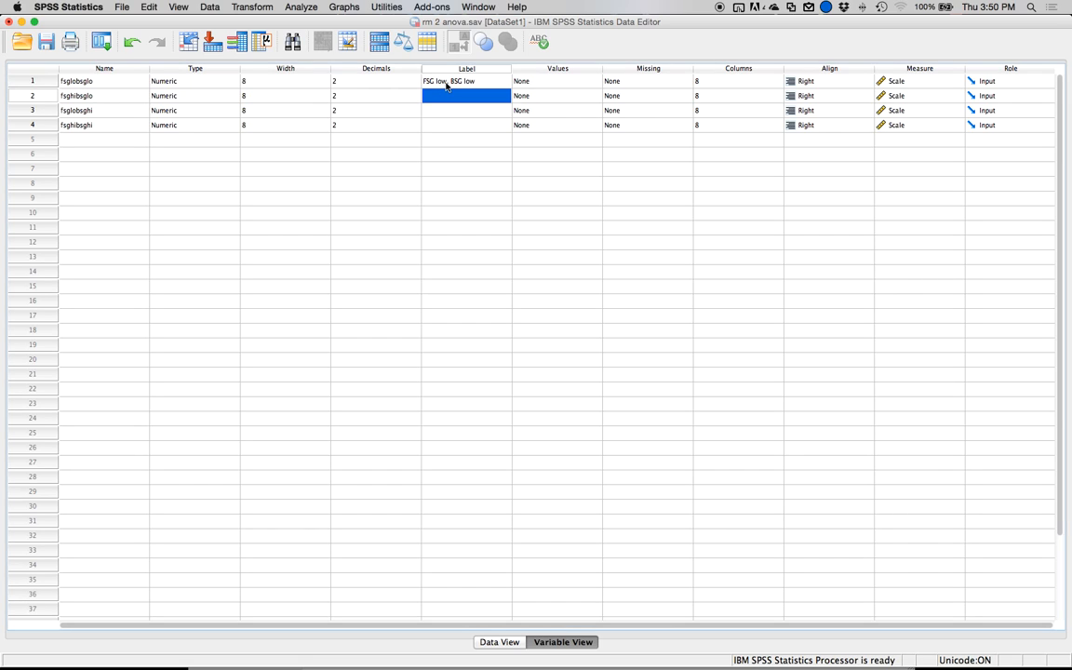
Give the fsghibsglo variable the label "FSG high, BSG low".
type("FSH")
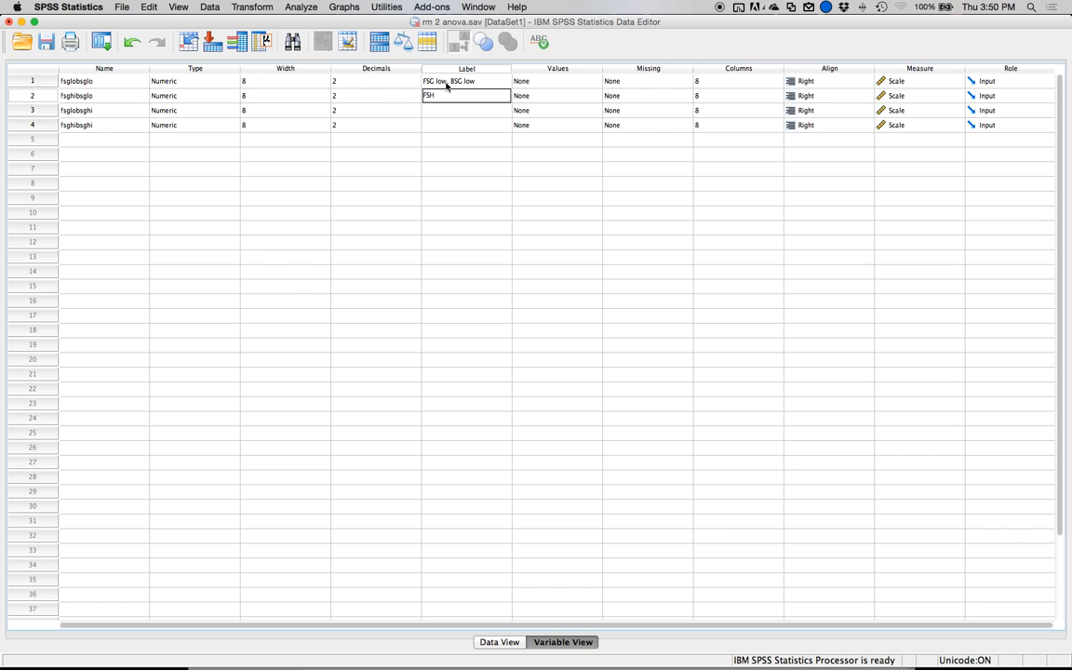
key("BackSpace")
type("G high, BAG")
key("BackSpace")
type("SG low")
key("Return")
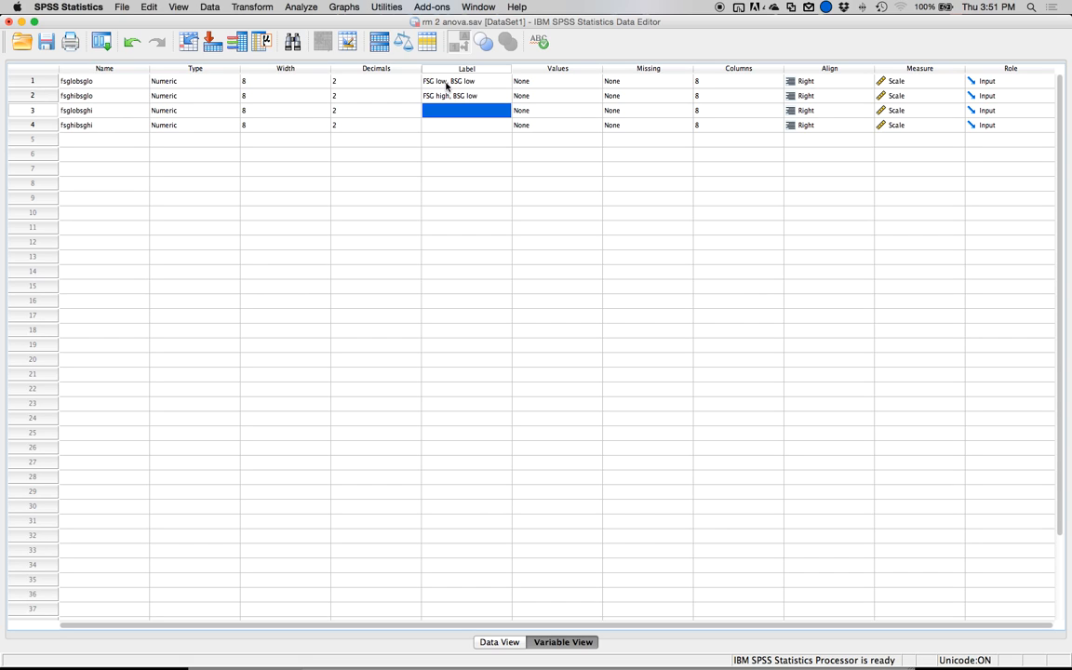
Label the fsglobsghi variable "FSG low, BSG high" and the fsghibsghi variable "FSG high, BSG high".
type("FS")
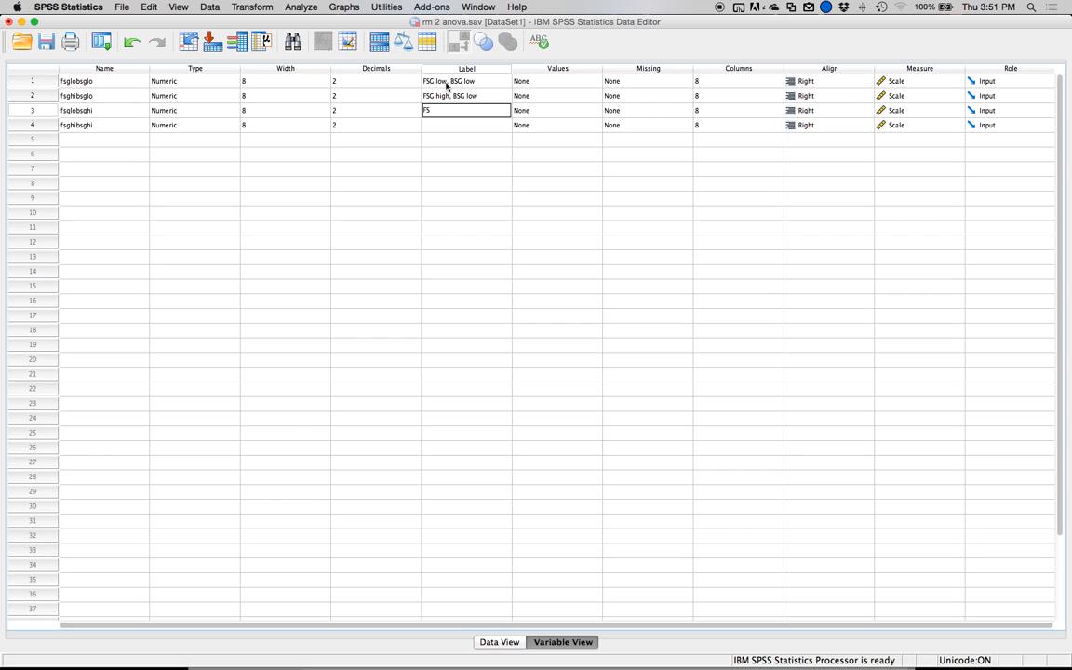
type("G low, BSG high")
key("Return")
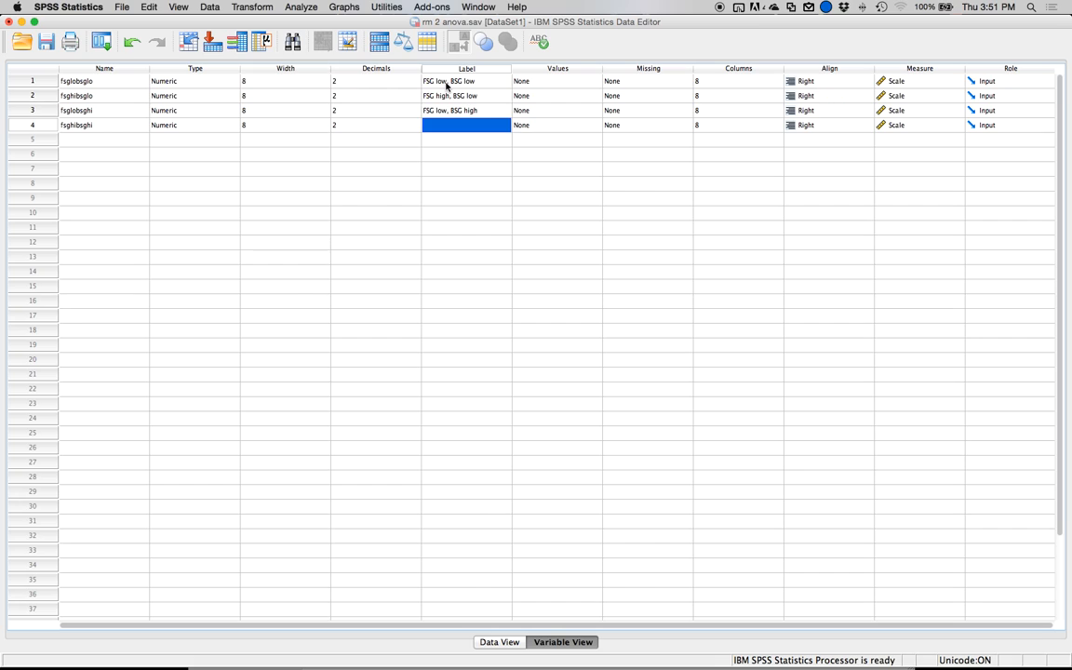
type("FSG high, BSG high")
key("Return")
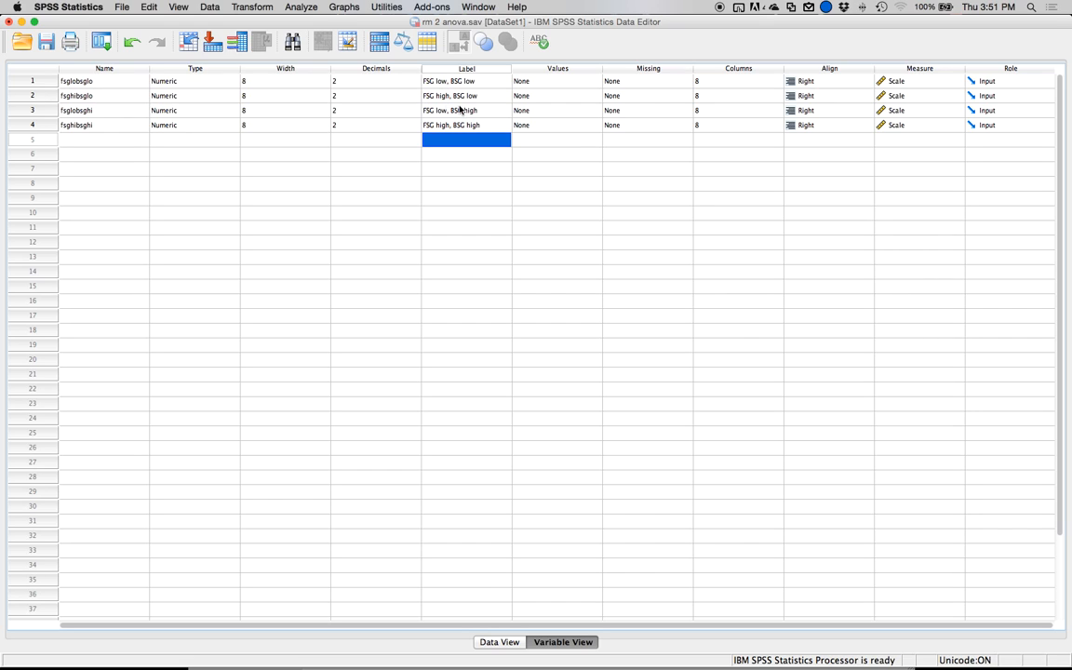
Switch to G*Power and choose the F test "ANOVA: Repeated measures, within factors" for the power analysis.
left_click(28, 80)
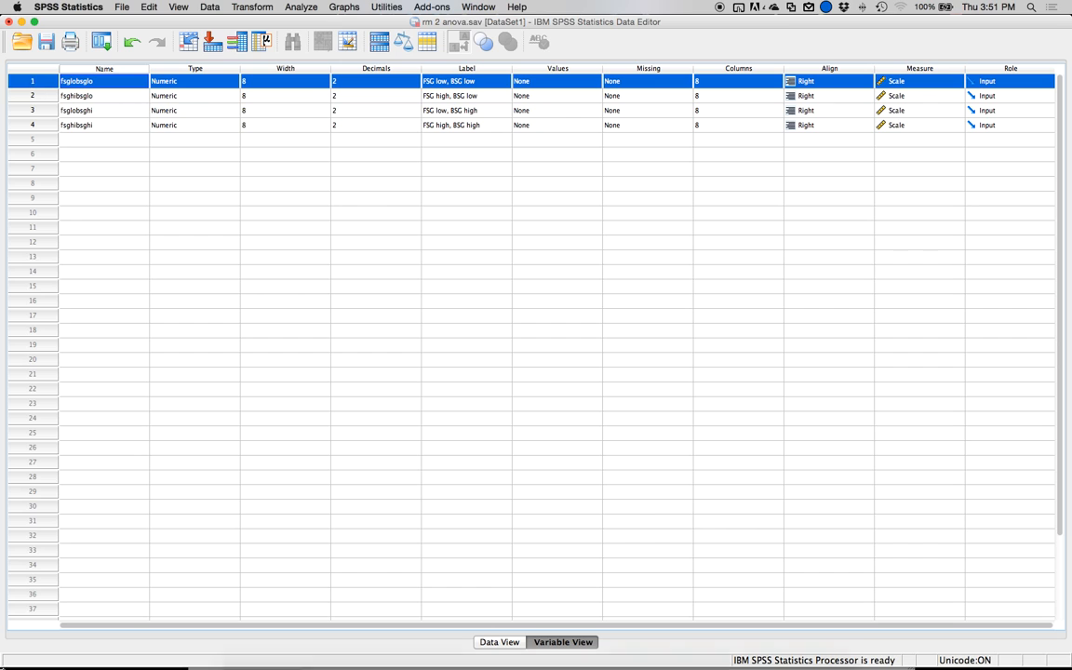
key("ctrl+Up")
left_click(175, 421)
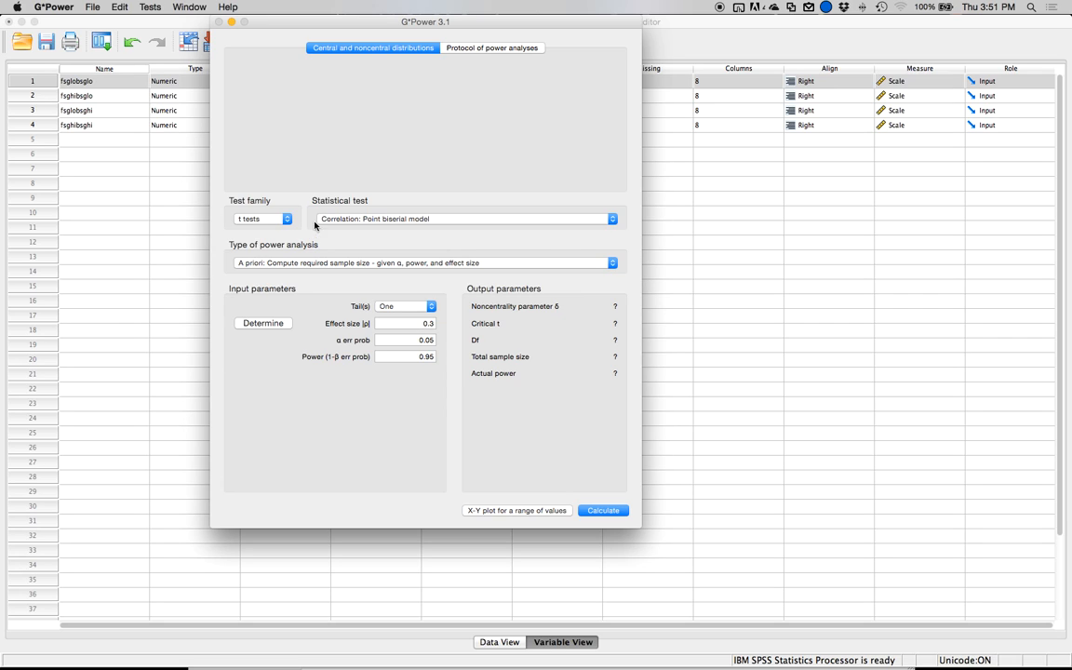
left_click(249, 224)
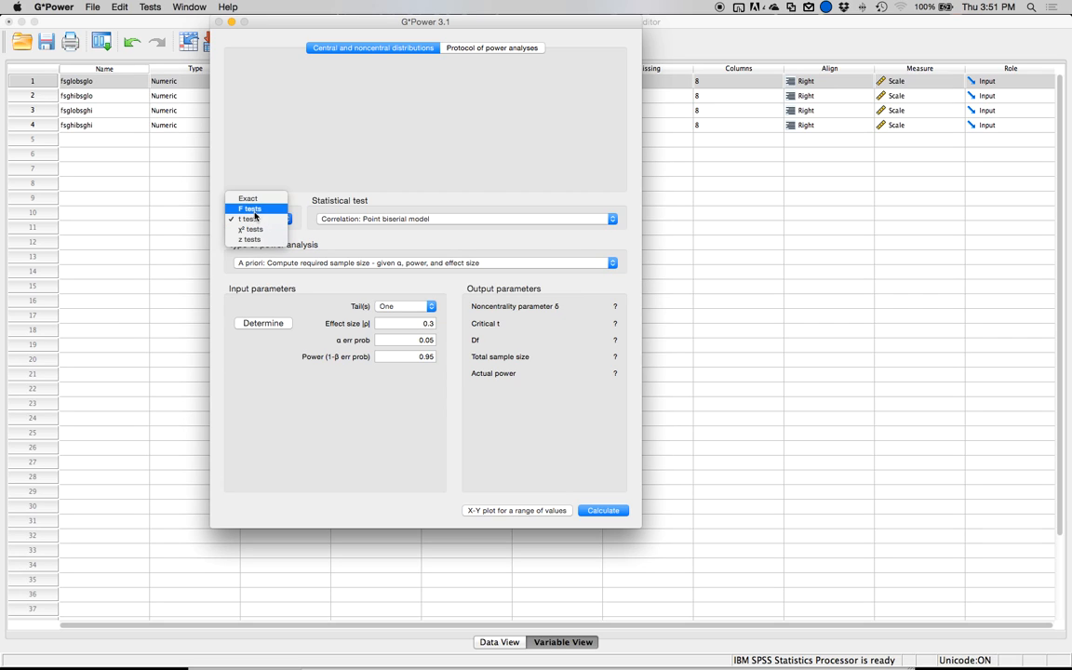
left_click(254, 209)
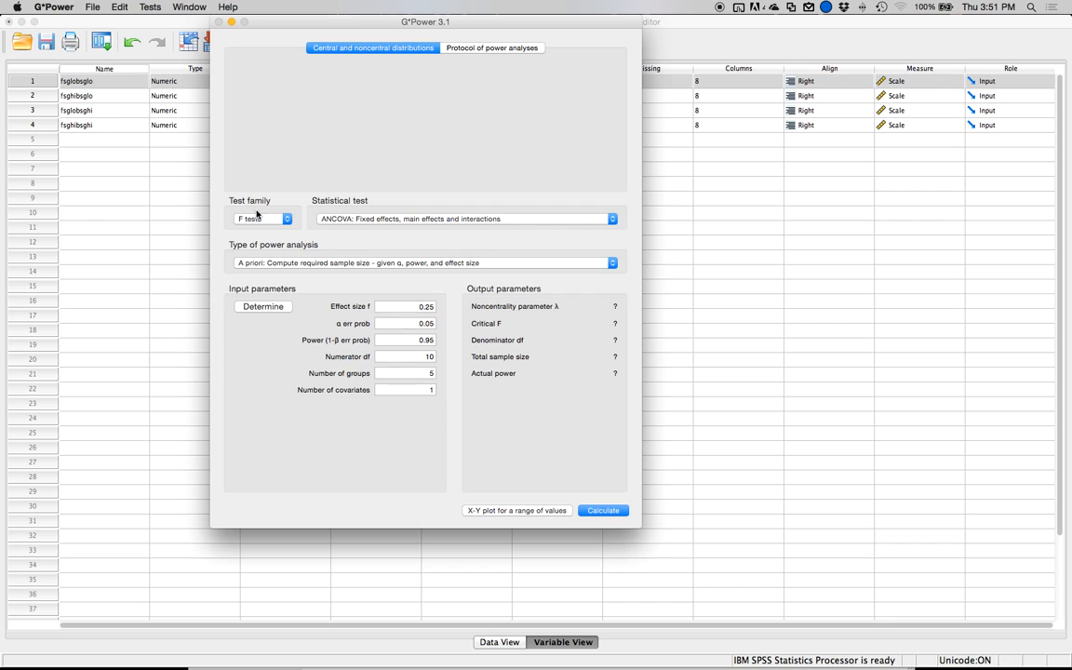
left_click(353, 220)
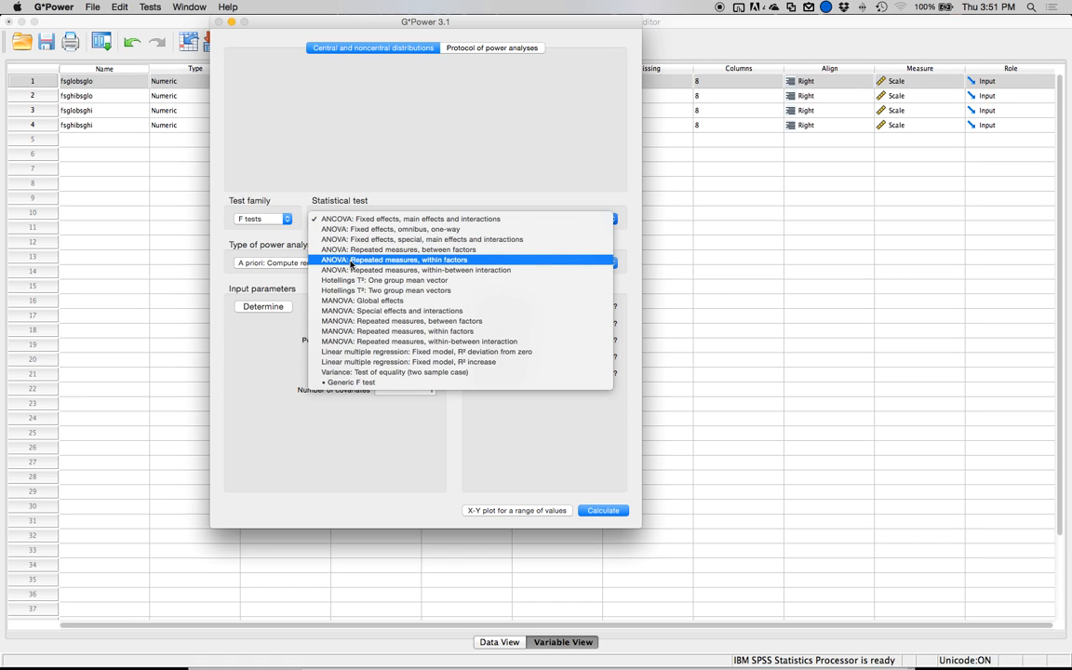
left_click(351, 264)
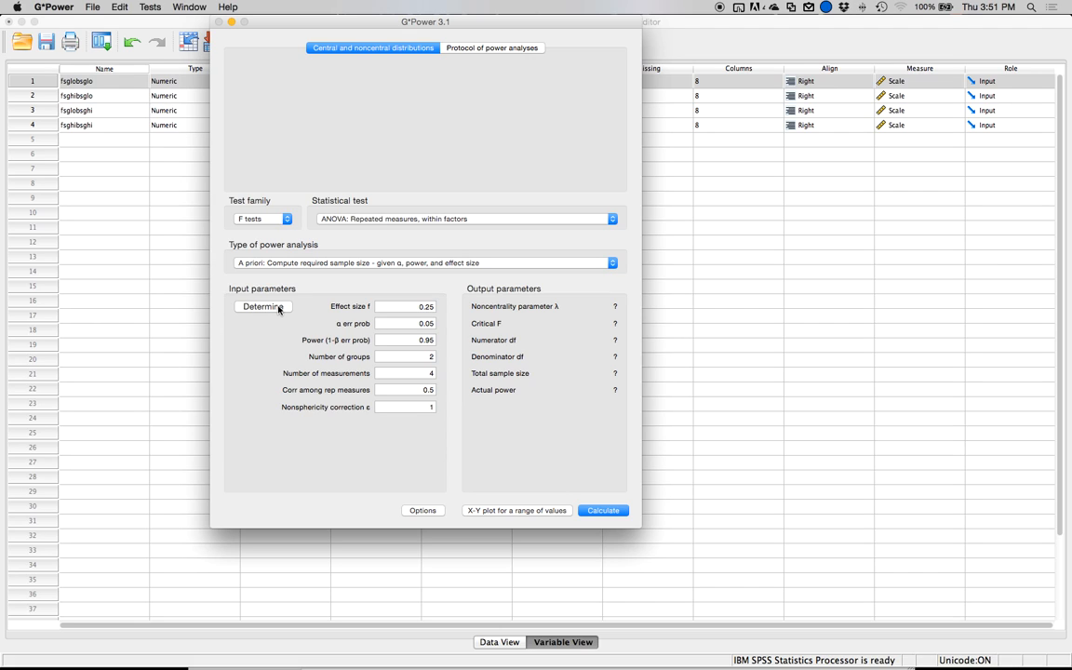
Determine effect size f directly from a partial η² of .31 and transfer it to the main window.
left_click(278, 309)
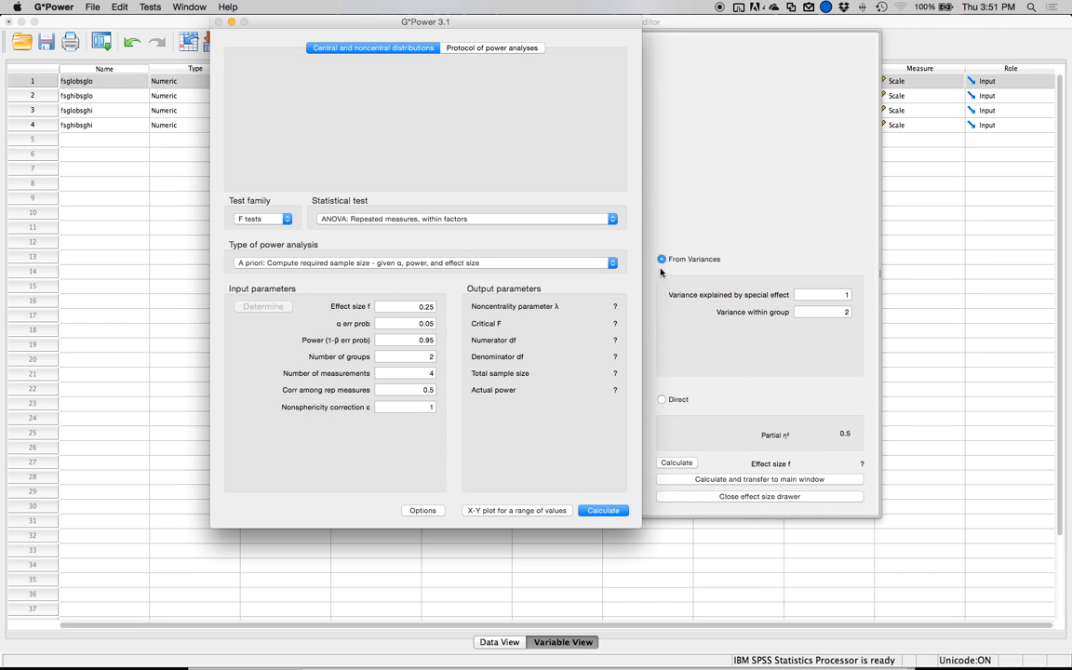
left_click(663, 401)
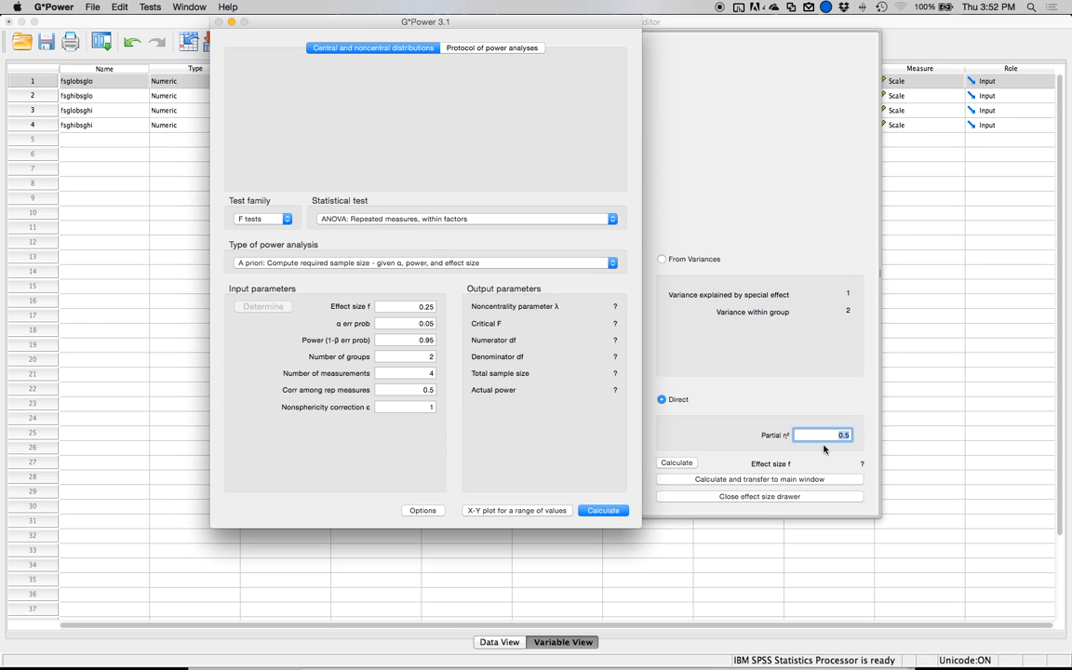
type(".31")
left_click(709, 484)
Set the power (1-β err prob) input parameter to .80.
double_click(427, 340)
key("BackSpace")
type(".80")
left_click(410, 341)
key("Tab")
key("Tab")
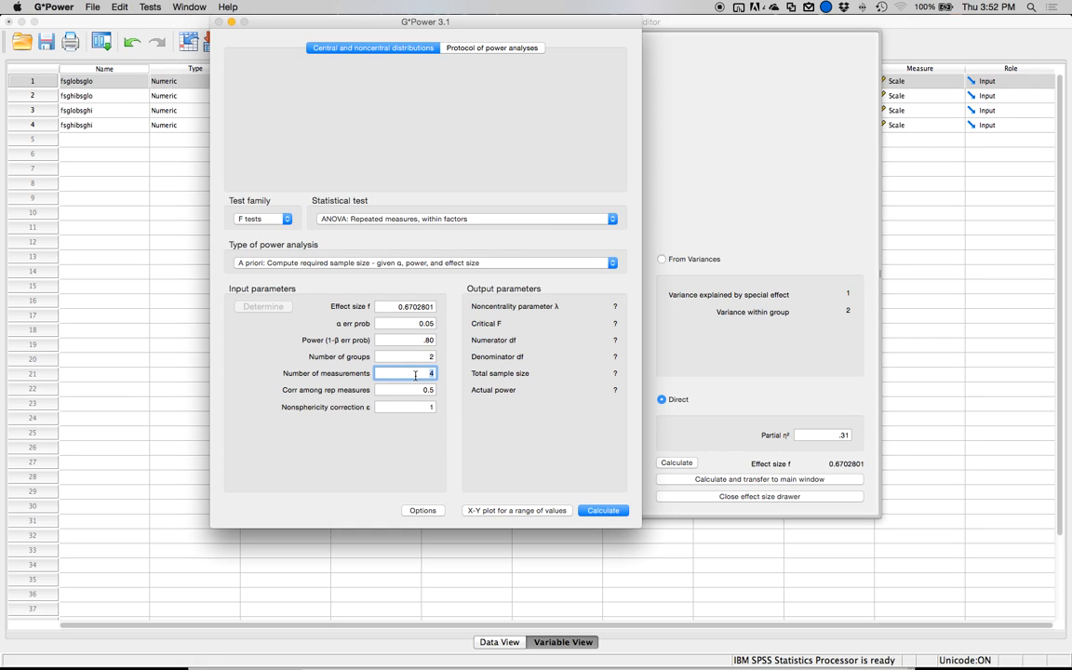
left_click(407, 389)
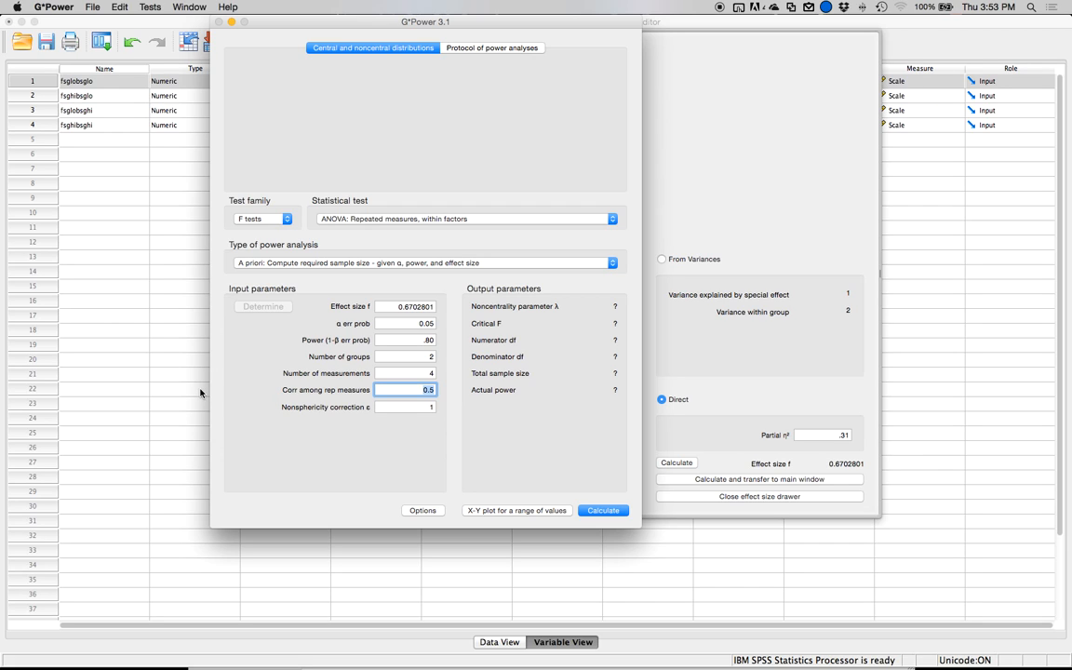
Switch to SPSS and run two-tailed bivariate Pearson correlations on all four FSG/BSG variables.
left_click(143, 385)
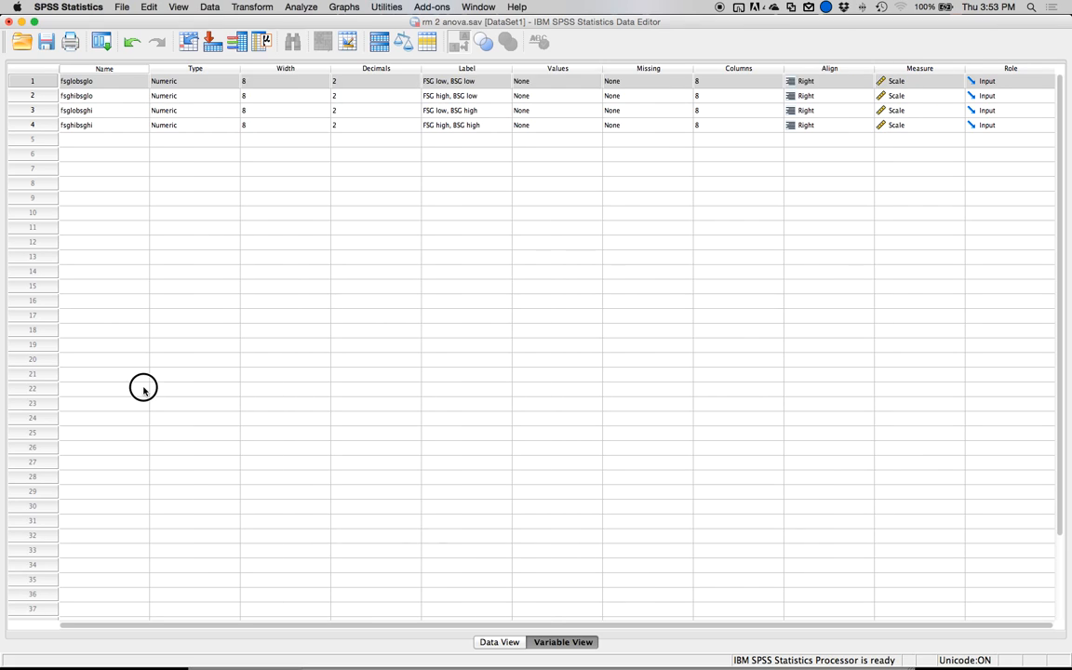
left_click(300, 9)
mouse_move(338, 99)
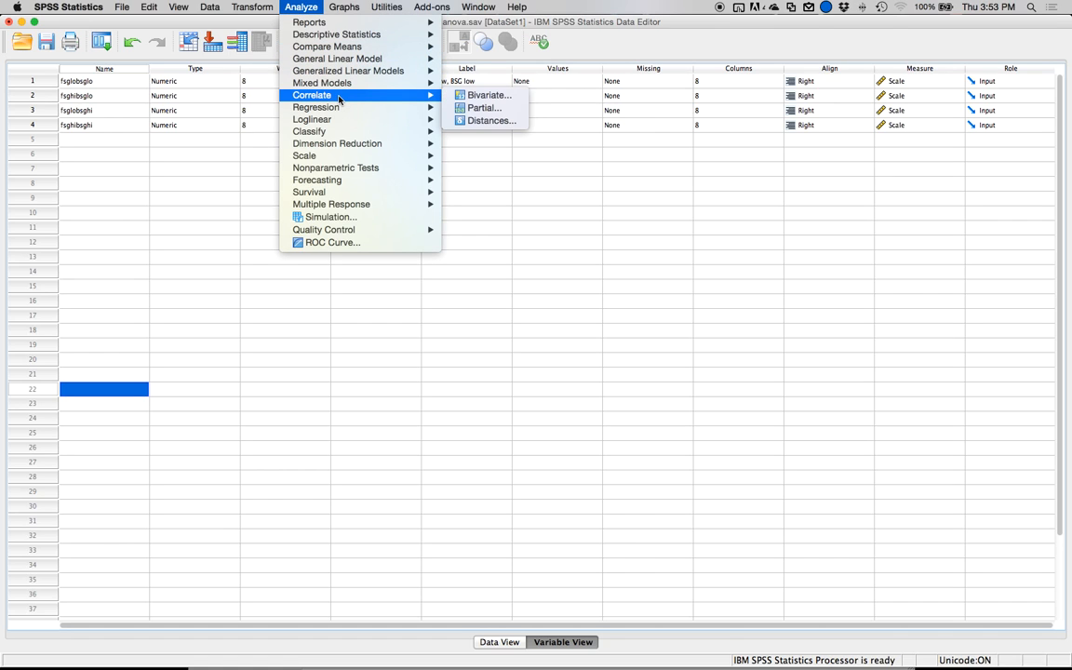
left_click(501, 96)
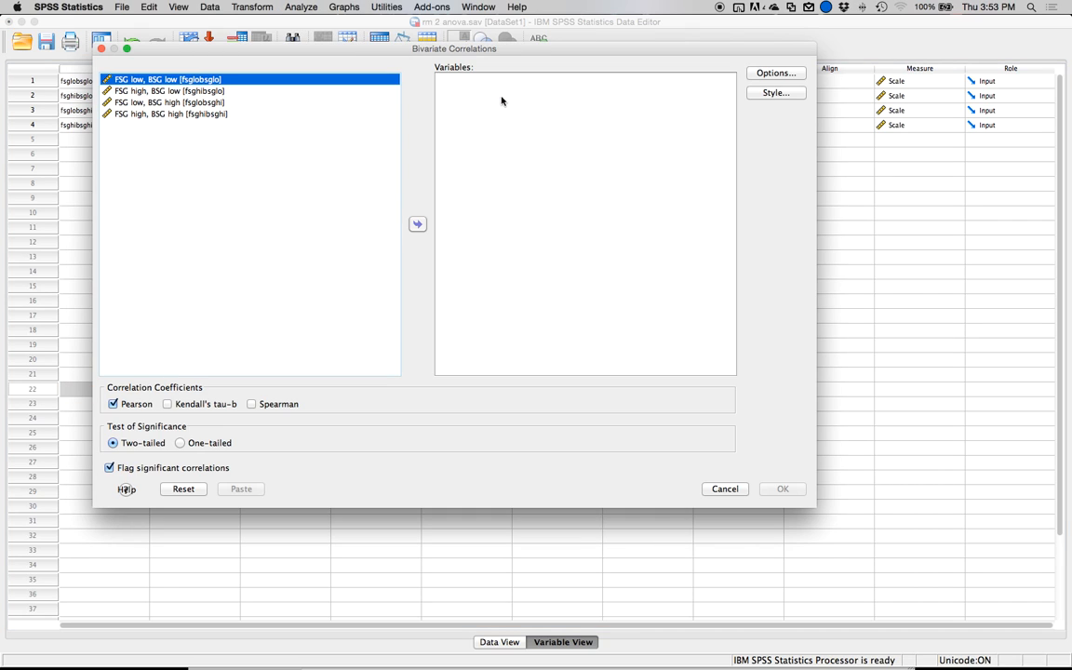
left_click(193, 114, "shift")
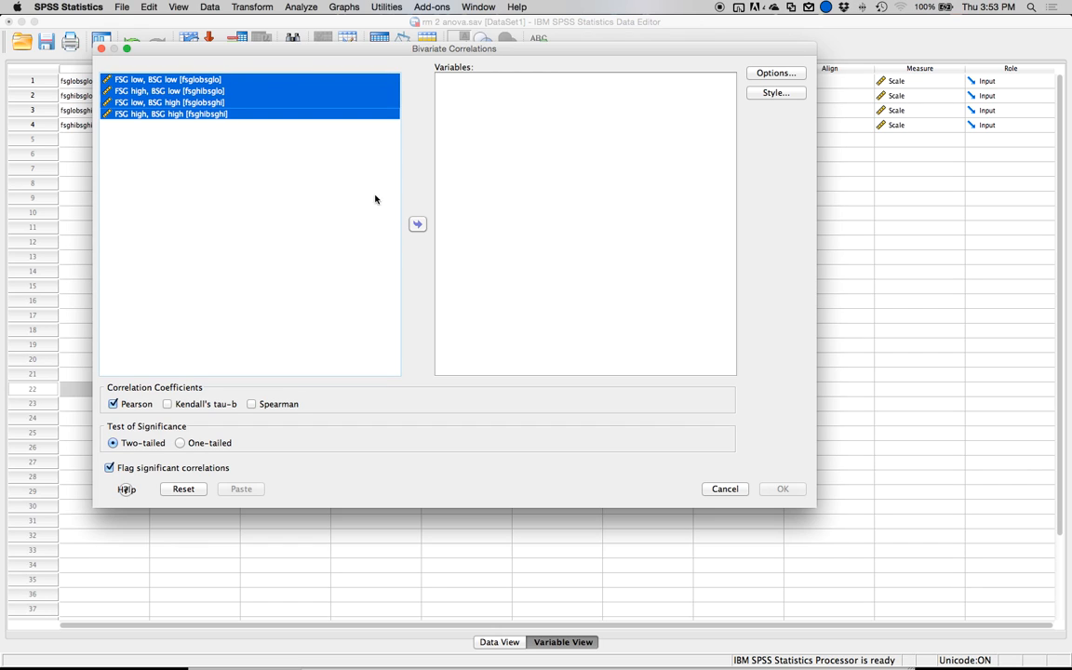
left_click(417, 223)
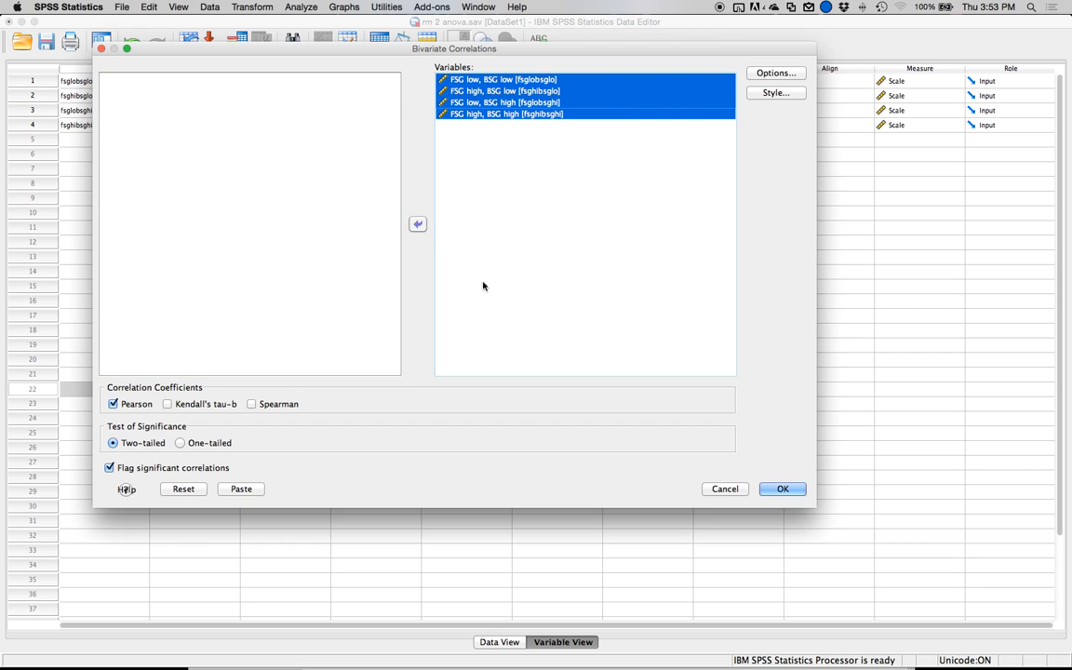
left_click(781, 489)
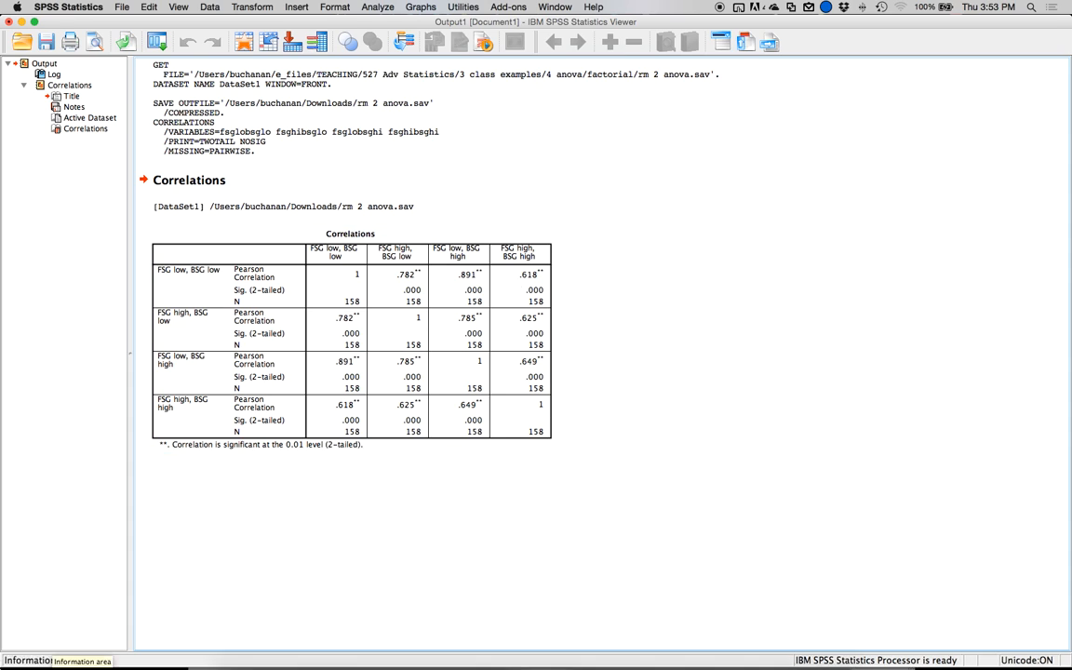
Return to G*Power, set the correlation among repeated measures to .618 and calculate the required sample size.
key("ctrl+Up")
left_click(640, 284)
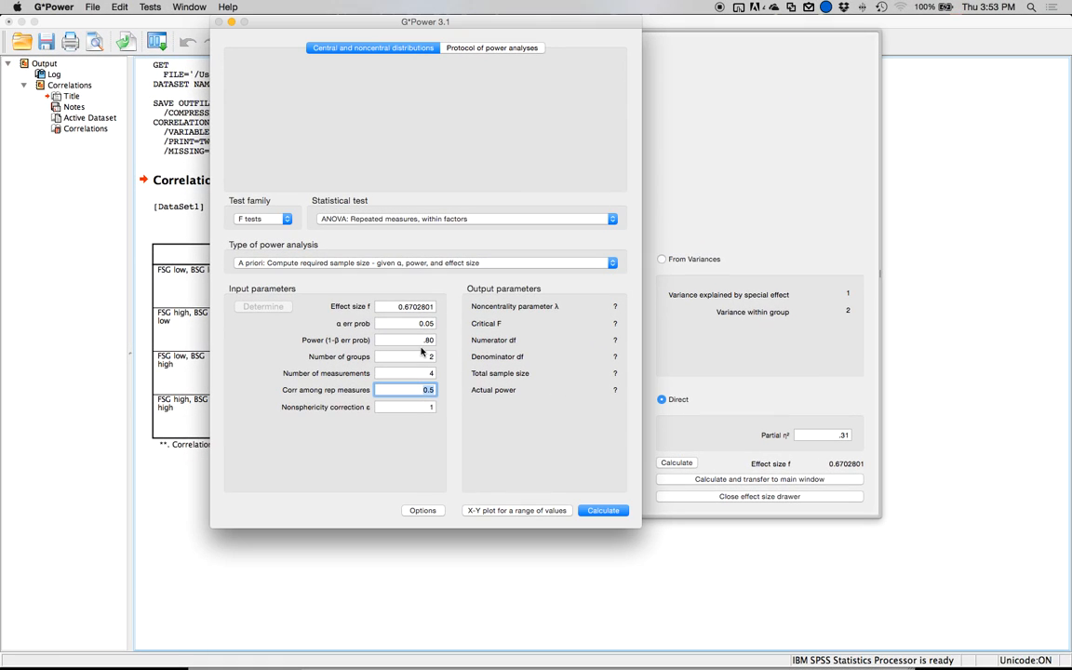
type(".618")
left_click(604, 511)
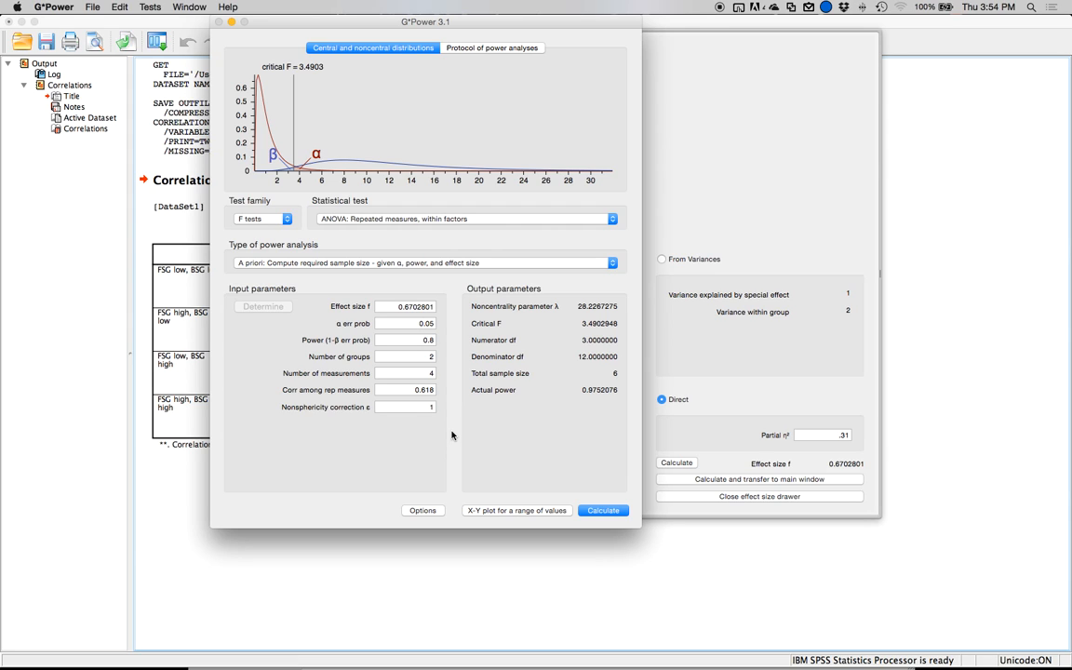
Switch back to SPSS and set up a Frequencies analysis with all four FSG/BSG variables.
key("super+Tab")
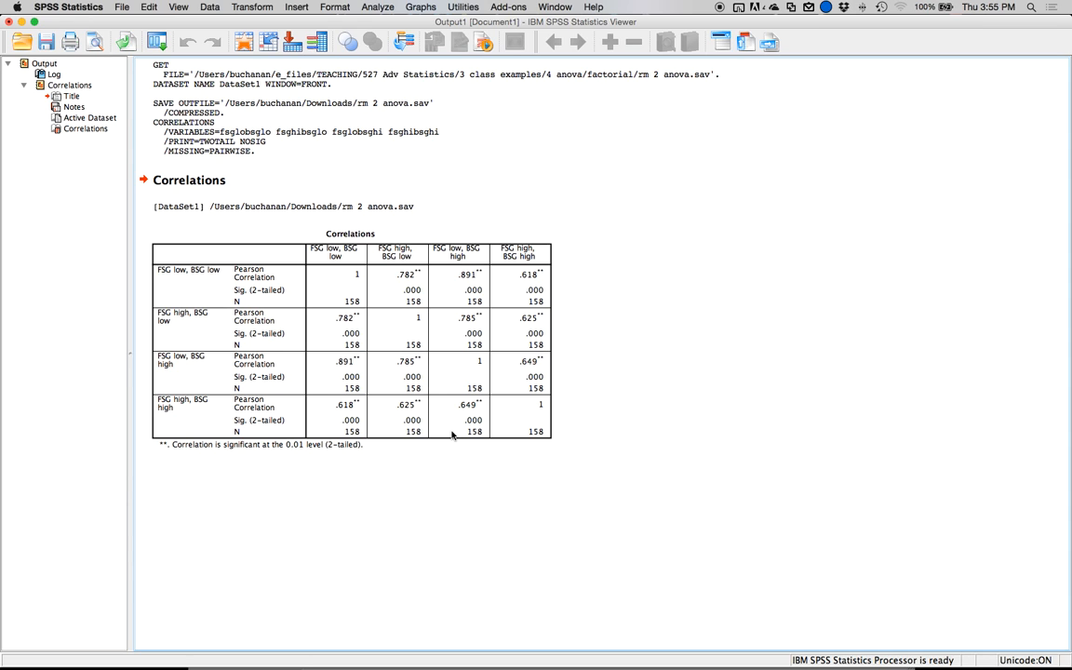
left_click(452, 434)
key("ctrl+Up")
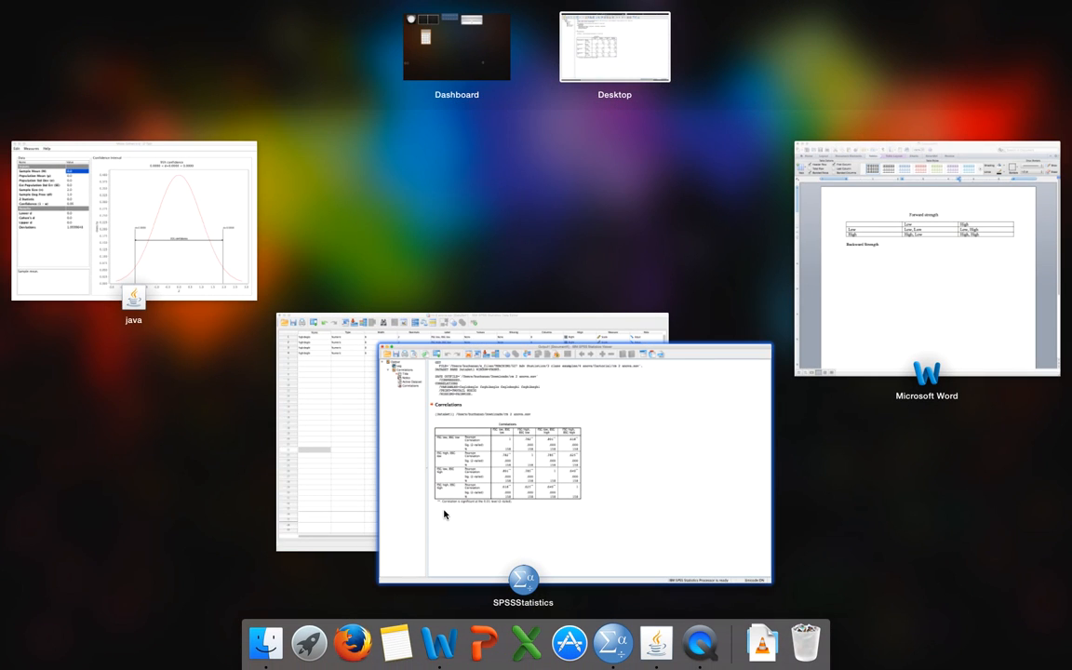
left_click(442, 503)
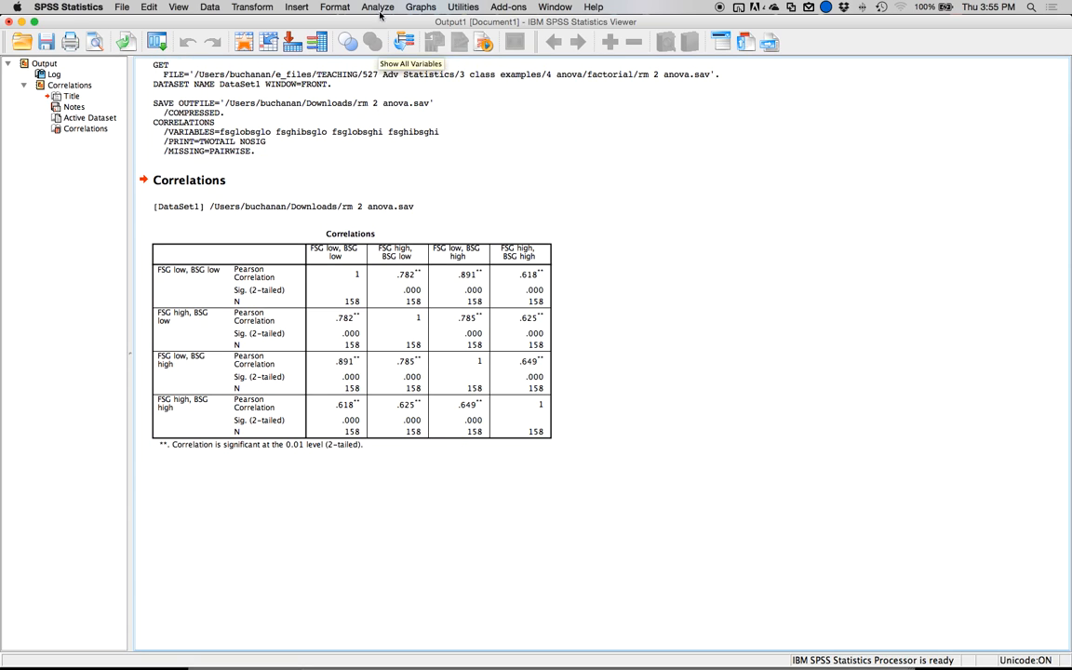
left_click(377, 8)
mouse_move(359, 34)
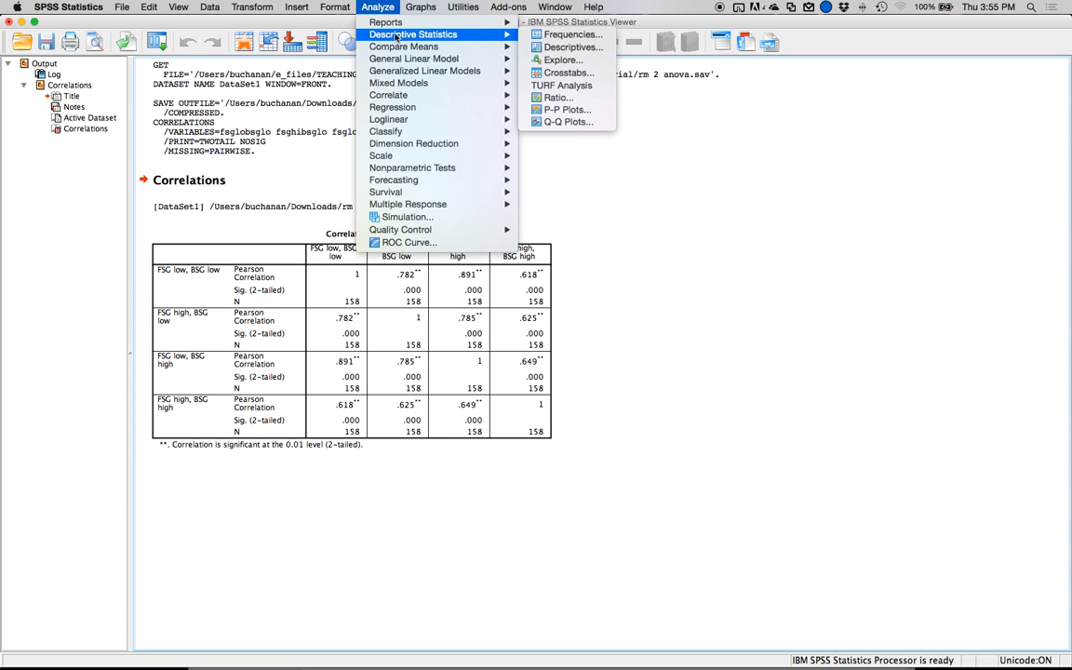
left_click(572, 34)
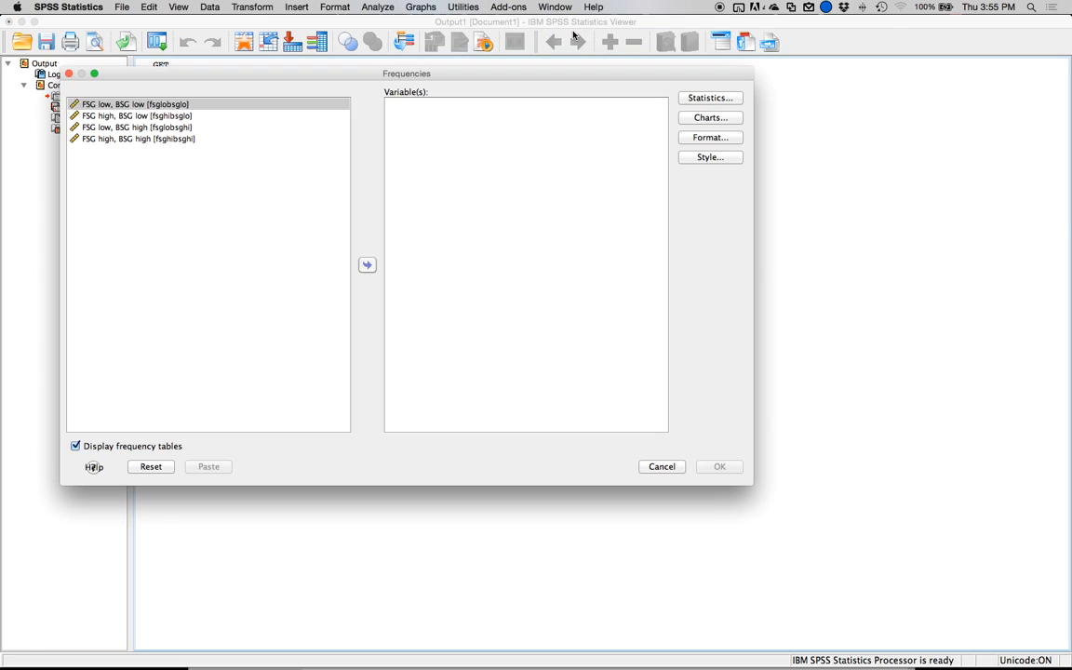
left_click(178, 139, "shift")
left_click(369, 267)
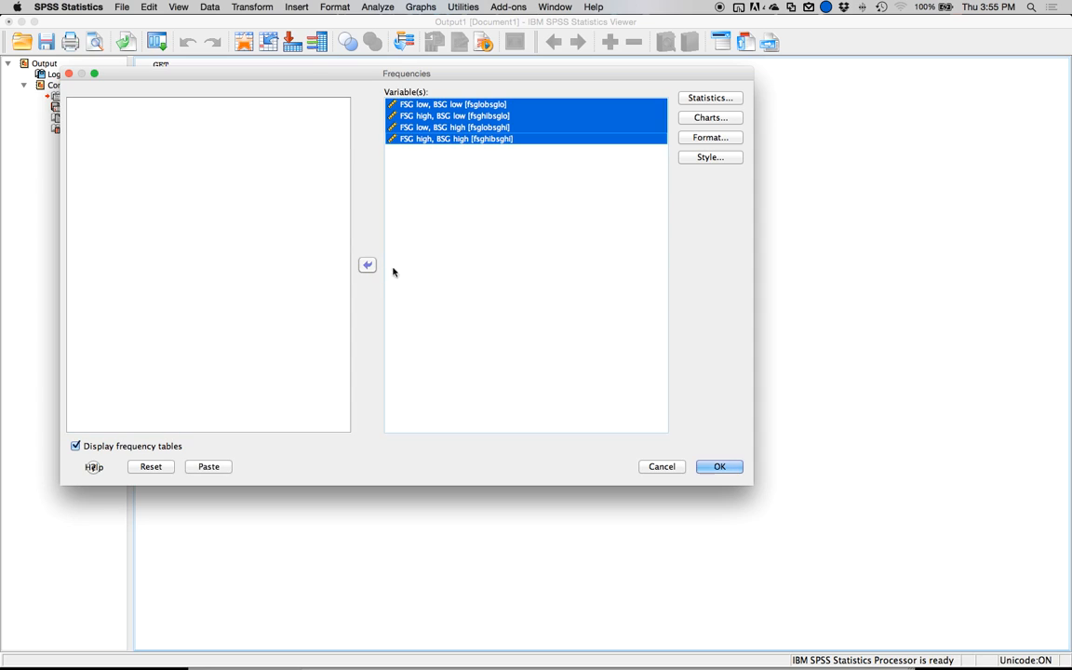
Request mean, standard deviation, minimum, maximum, skewness and kurtosis, turn off the frequency tables and run the Frequencies analysis.
left_click(408, 100)
left_click(216, 246)
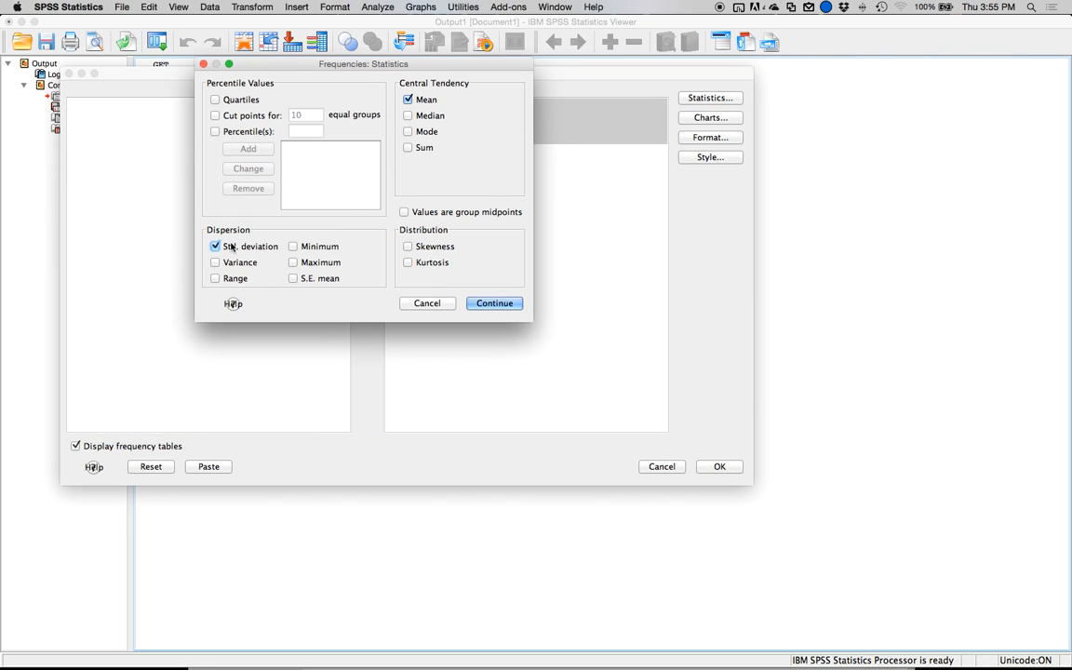
left_click(294, 246)
left_click(316, 263)
left_click(409, 247)
left_click(412, 262)
left_click(506, 305)
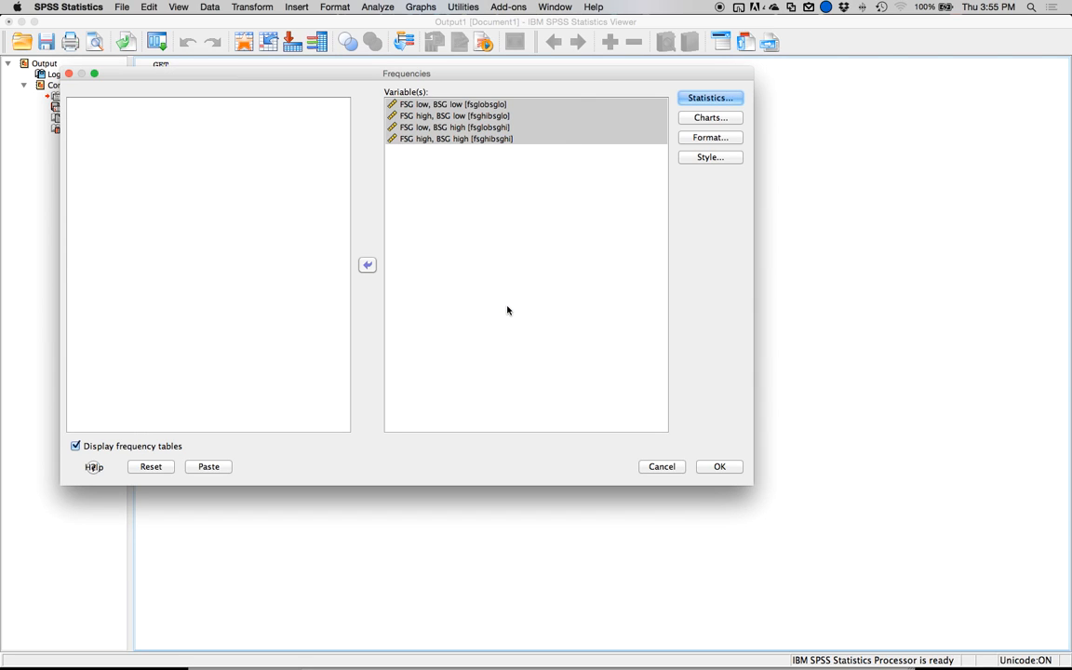
left_click(93, 445)
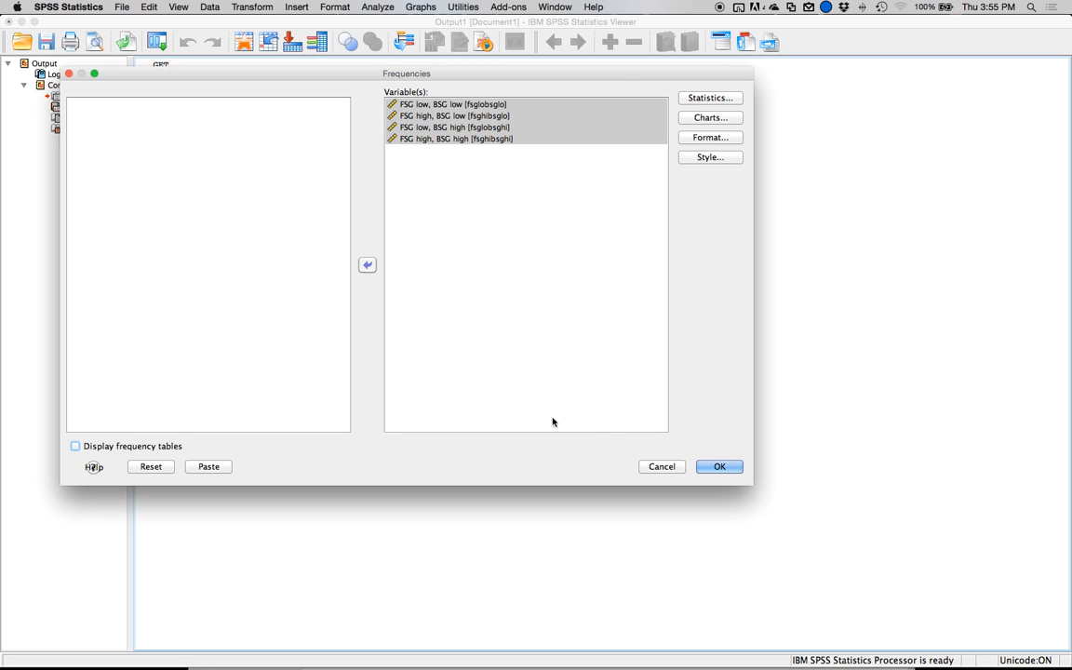
left_click(724, 472)
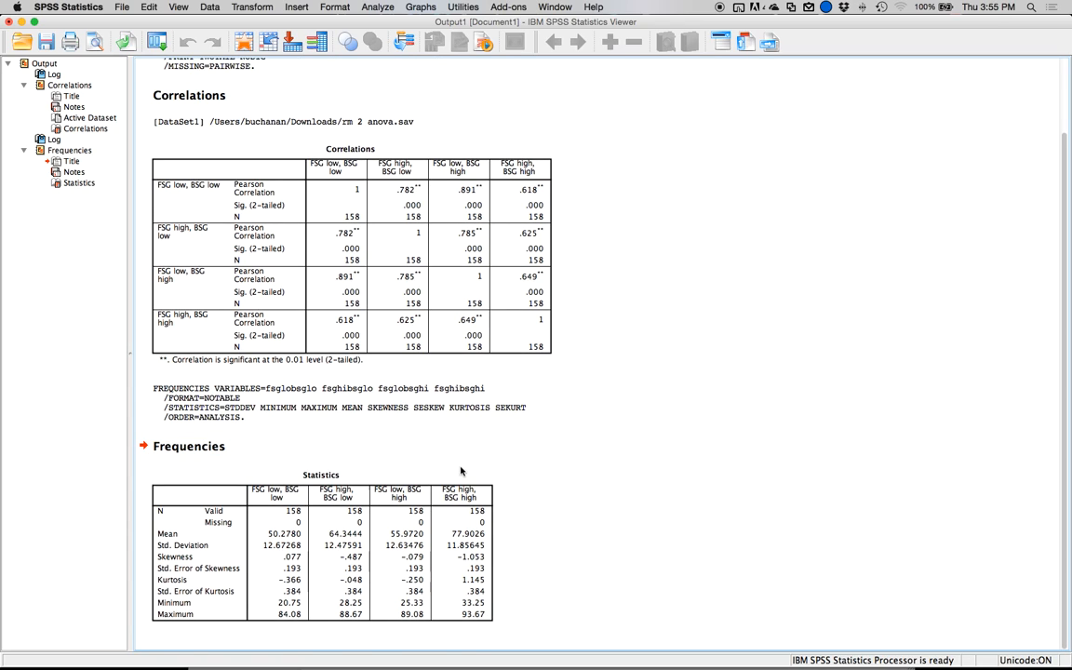
Examine the Frequencies statistics table for each condition's missing cases, means, standard deviations, minimums and maximums.
left_click(319, 488)
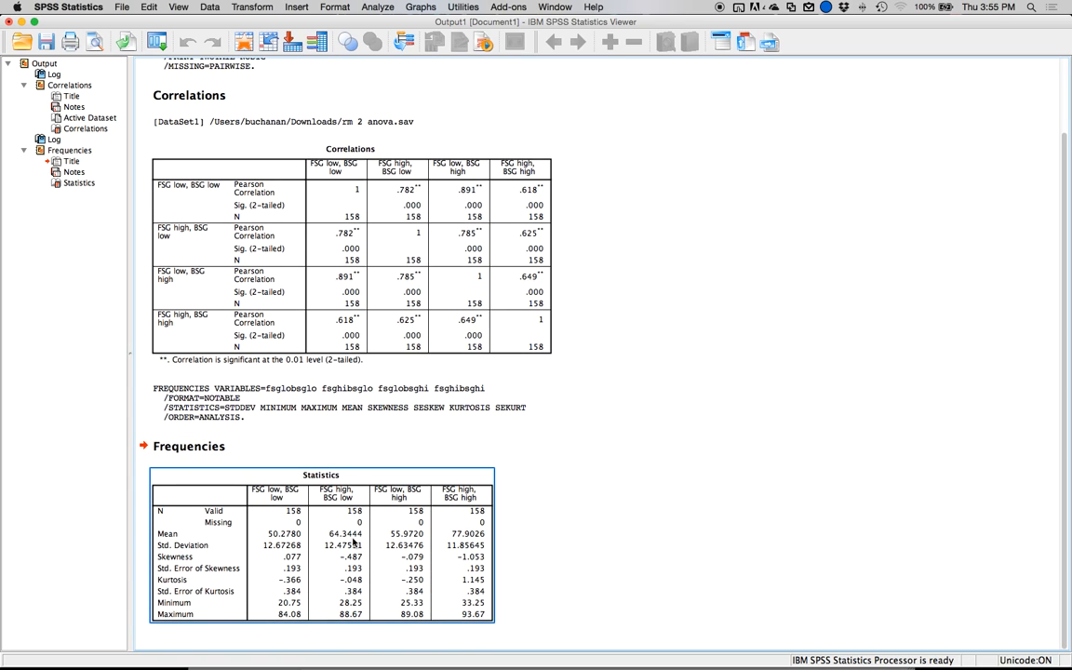
left_click(257, 541)
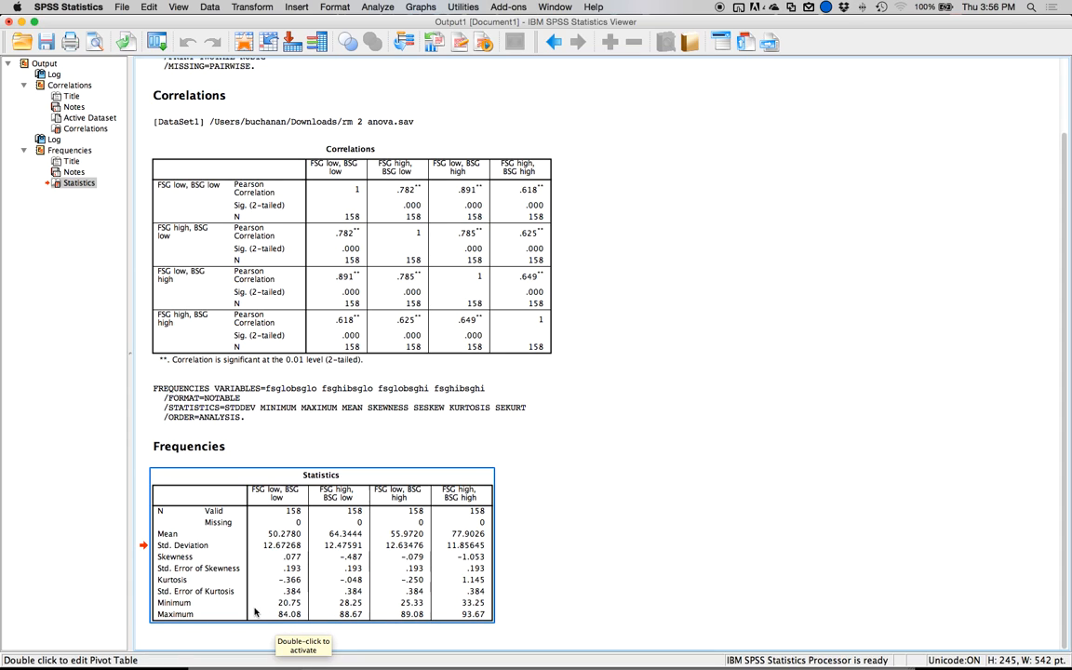
left_click(301, 641)
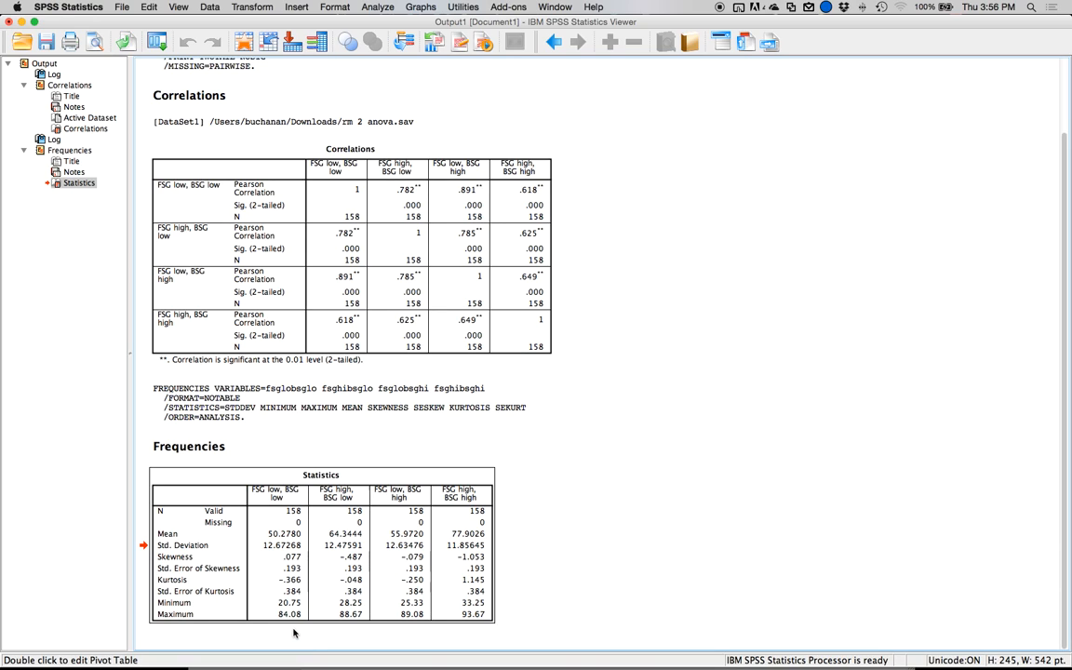
left_click(480, 612)
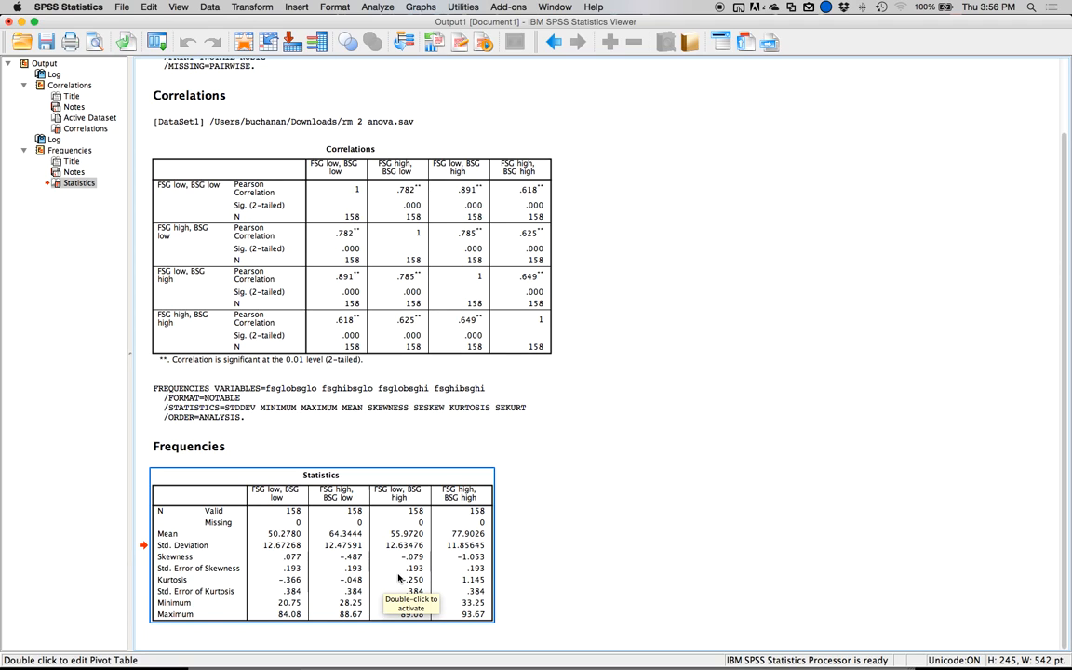
Run Descriptives on all four FSG/BSG variables and save their standardized values as new variables.
left_click(372, 7)
mouse_move(416, 37)
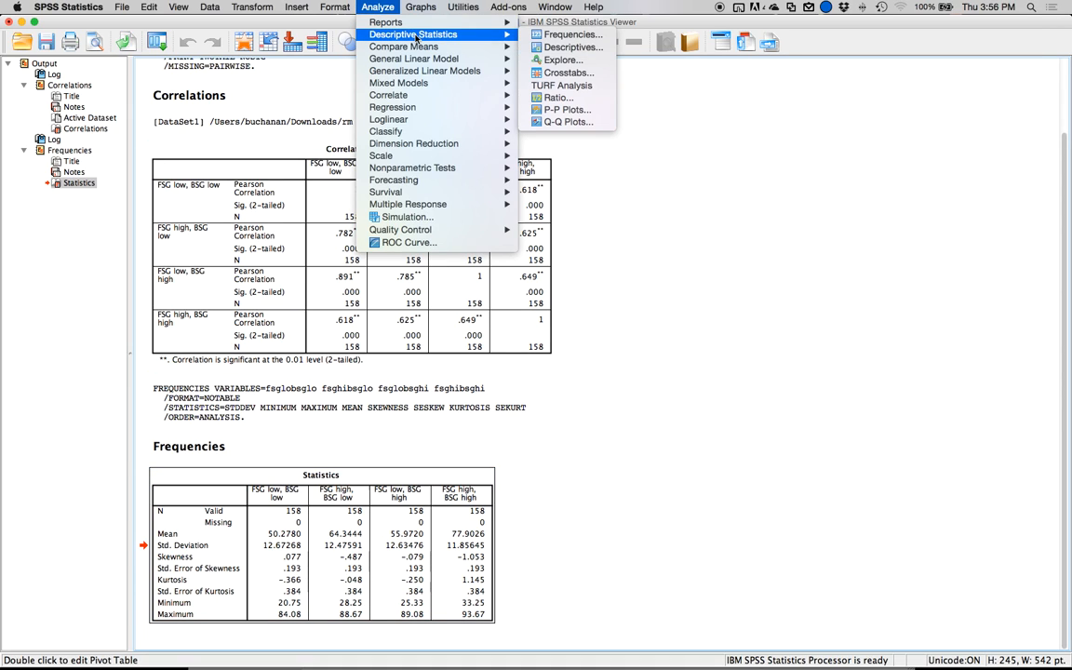
left_click(571, 47)
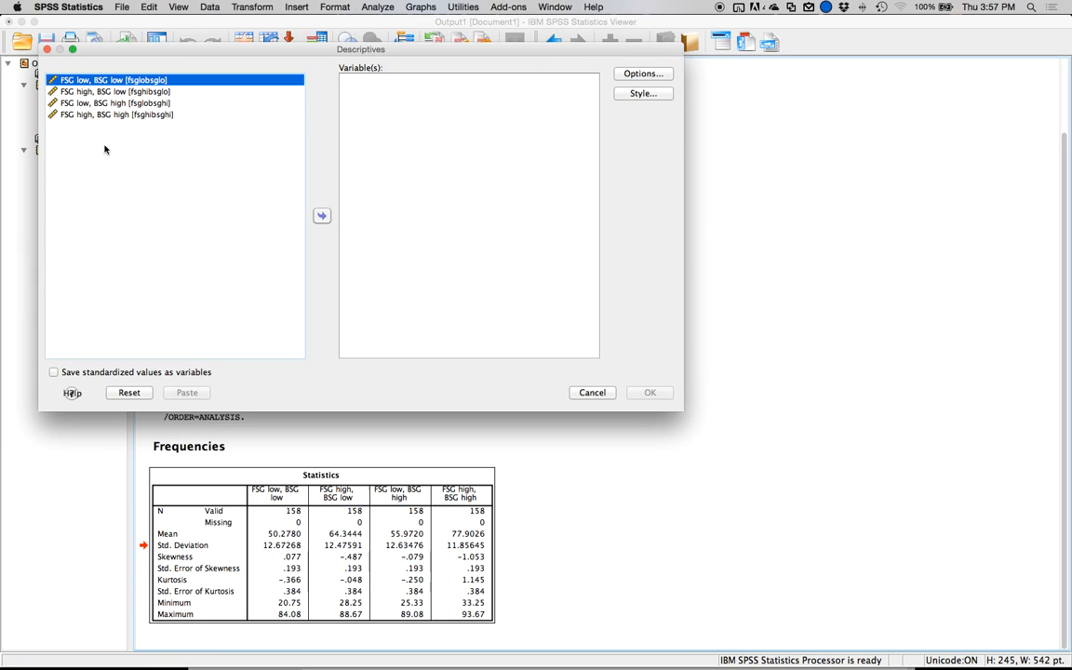
left_click(105, 115)
left_click(106, 82, "shift")
left_click(321, 216)
left_click(54, 372)
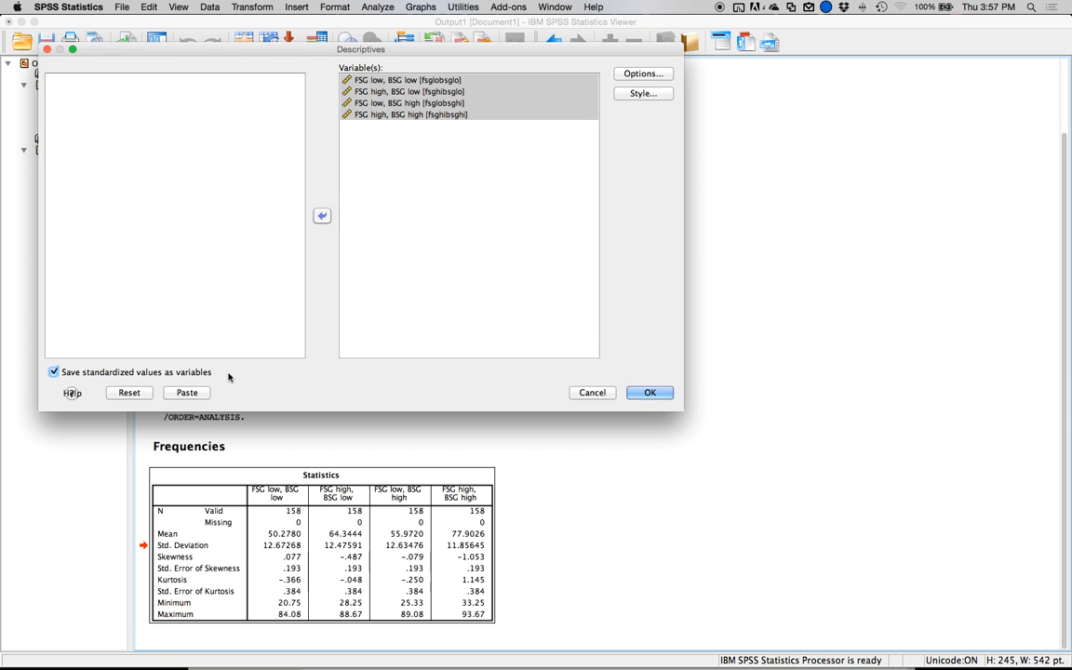
left_click(649, 392)
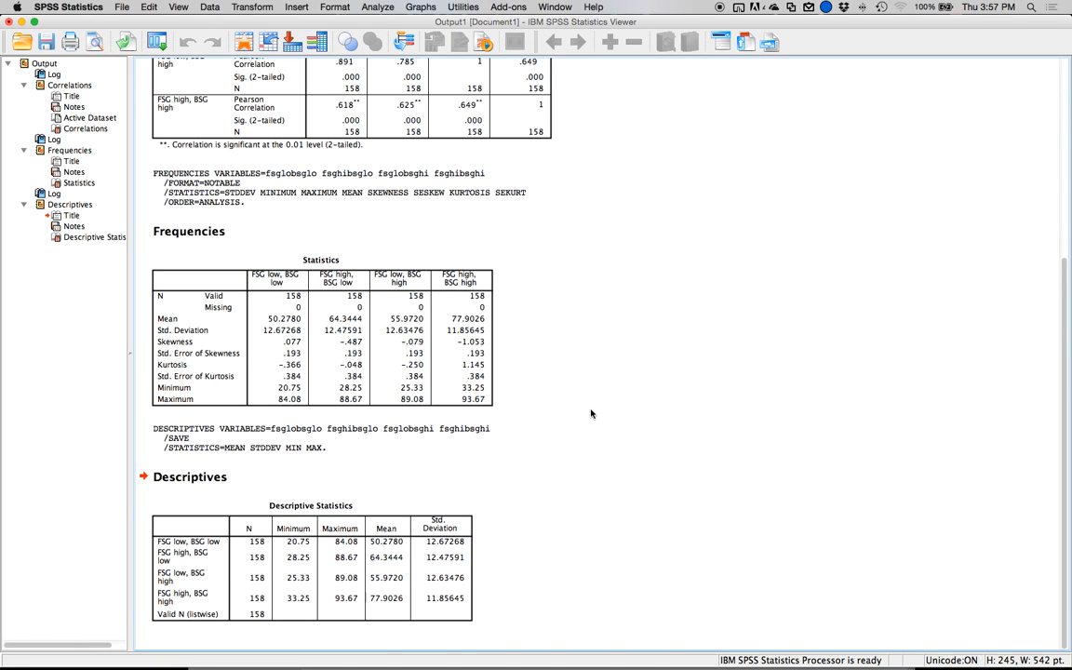
Return to the data file and set up Frequencies with the four Zscore variables in place of the original FSG/BSG variables.
left_click(244, 48)
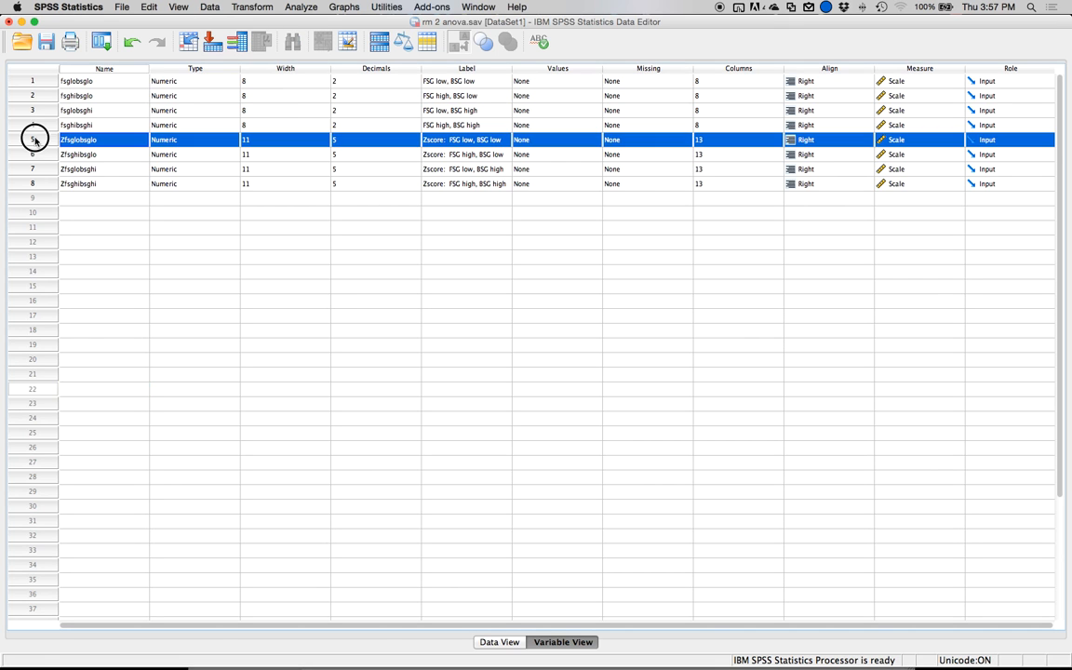
double_click(32, 139)
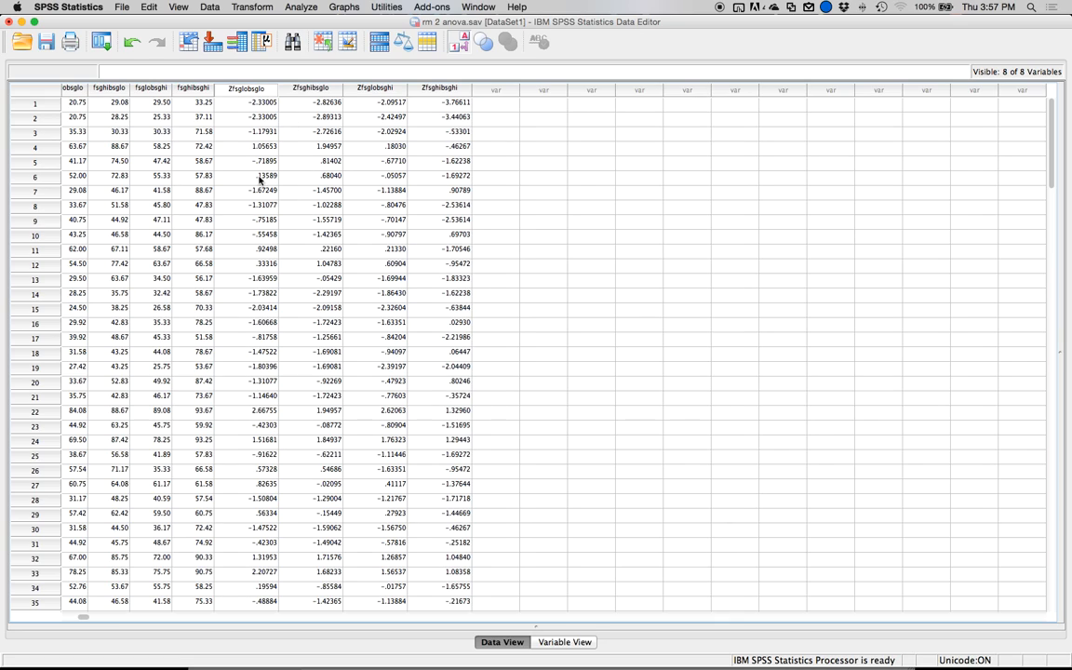
left_click(297, 8)
mouse_move(314, 39)
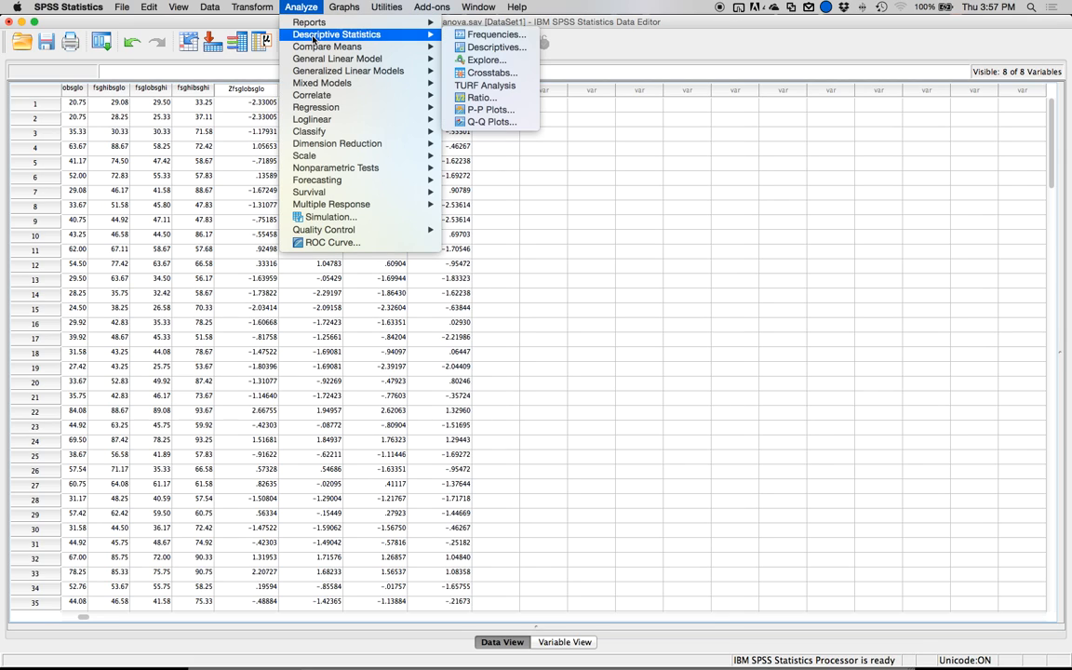
left_click(478, 37)
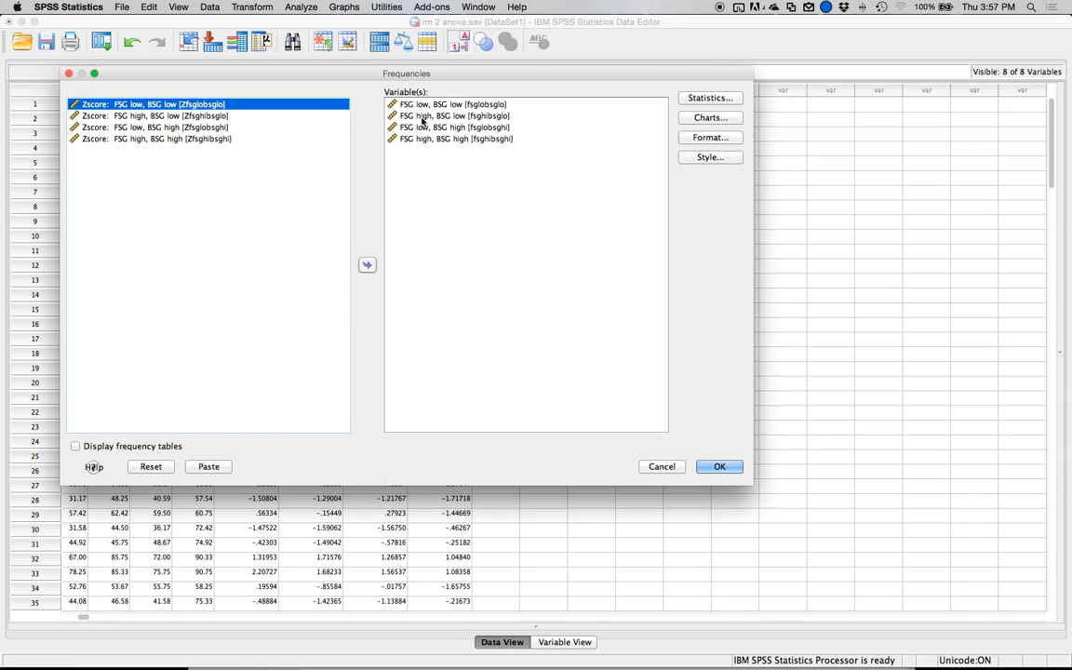
left_click(420, 139)
left_click(421, 106, "shift")
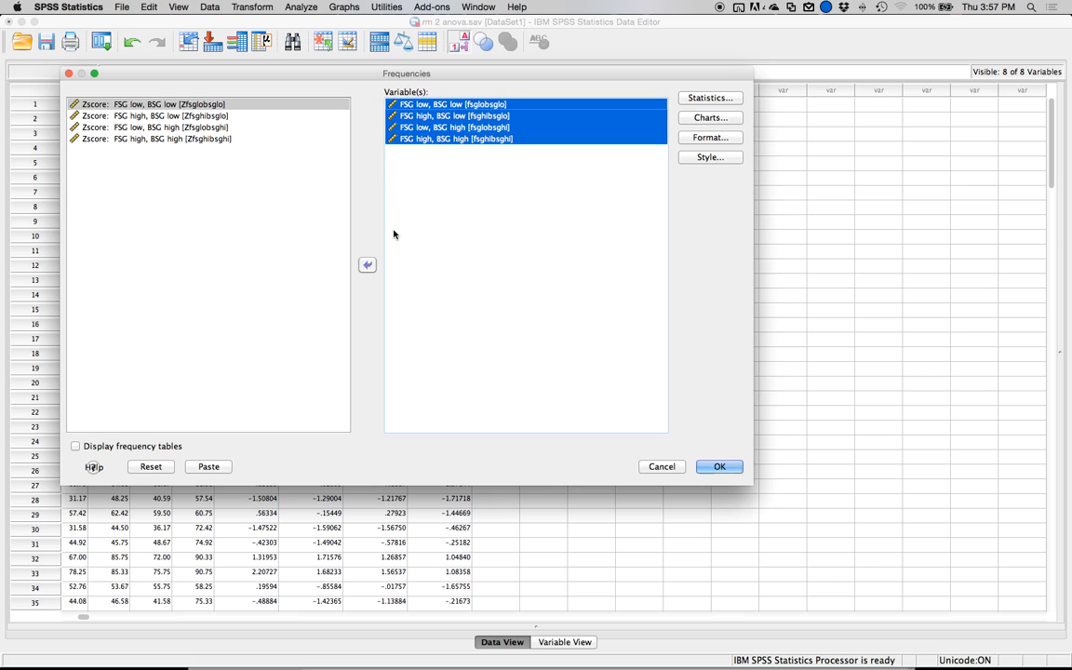
left_click(367, 264)
left_click(223, 150)
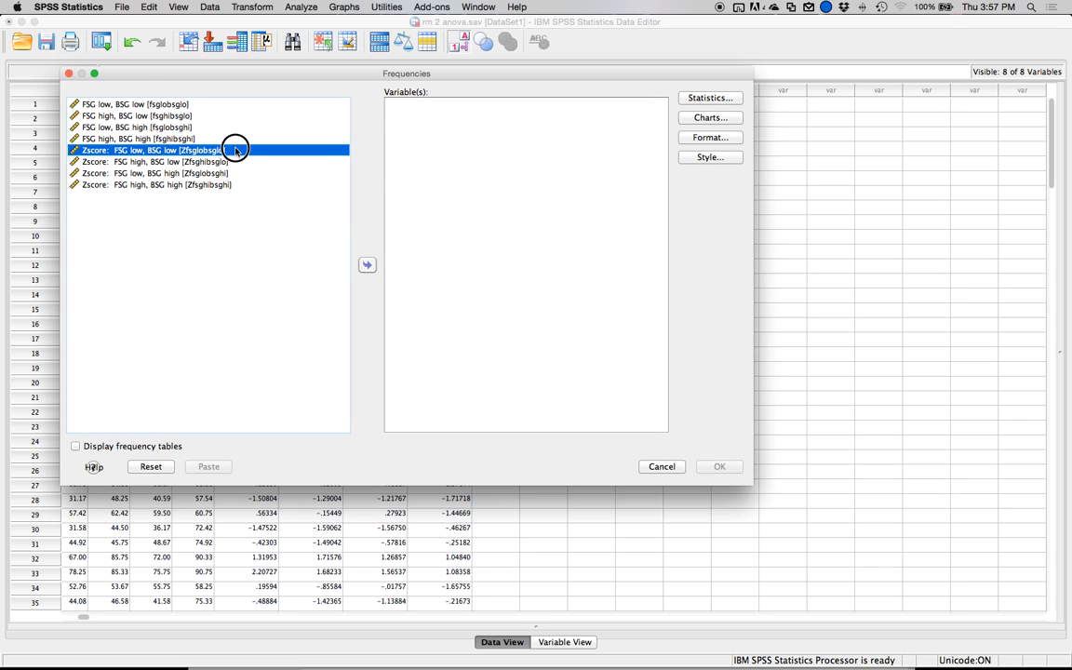
left_click(221, 185, "shift")
left_click(366, 264)
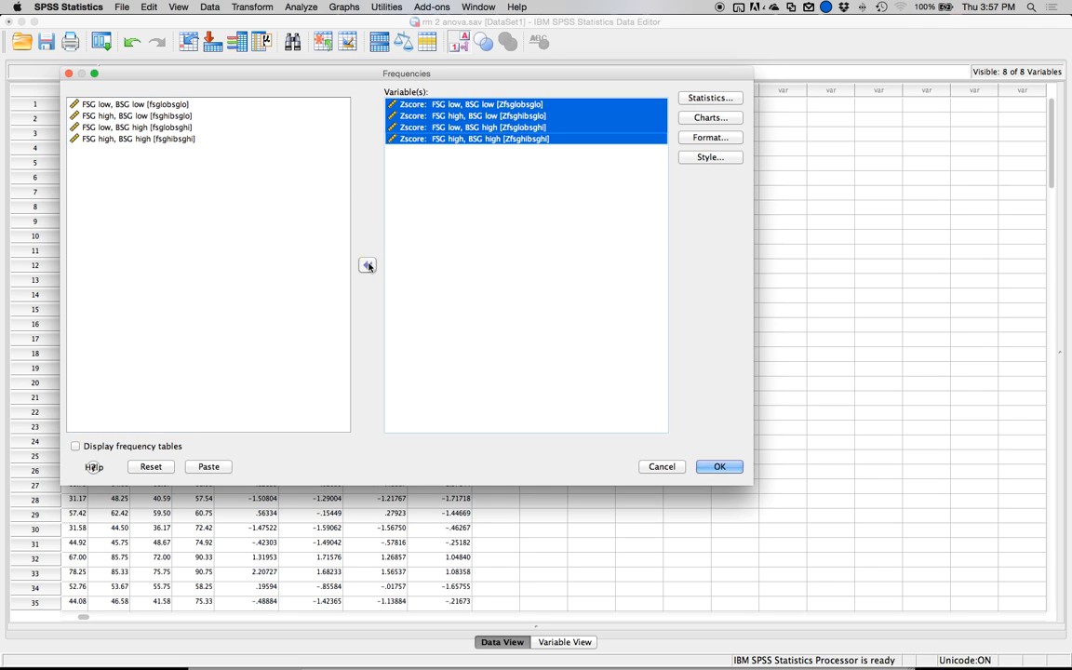
Limit the statistics to minimum and maximum, run the Frequencies analysis and check each condition's z-score extremes for outliers.
left_click(713, 98)
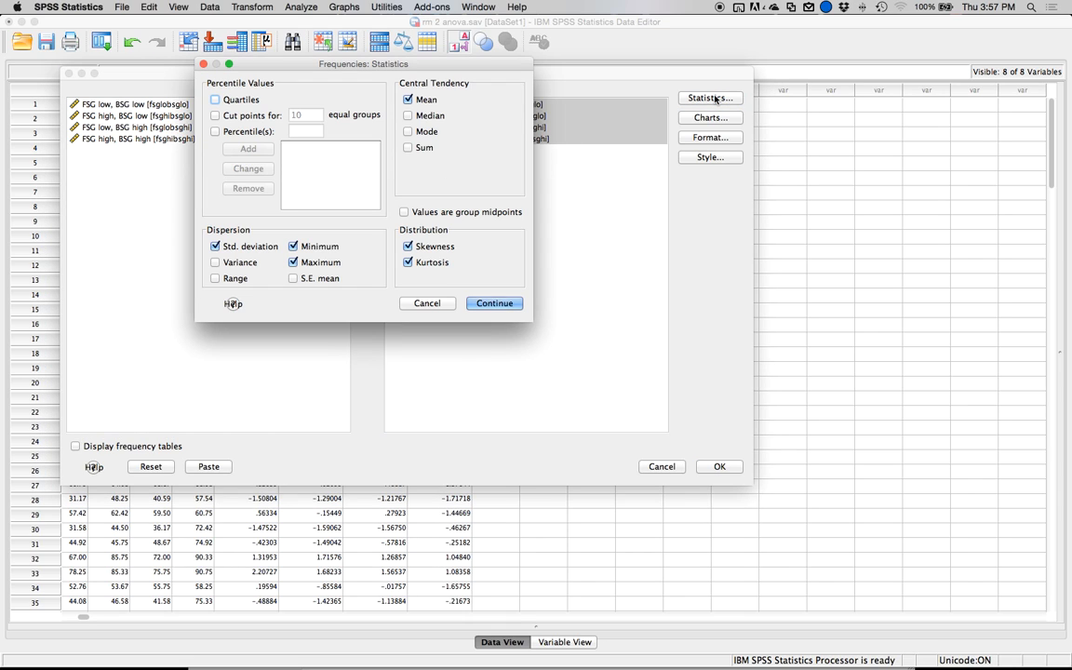
left_click(408, 262)
left_click(407, 246)
left_click(407, 99)
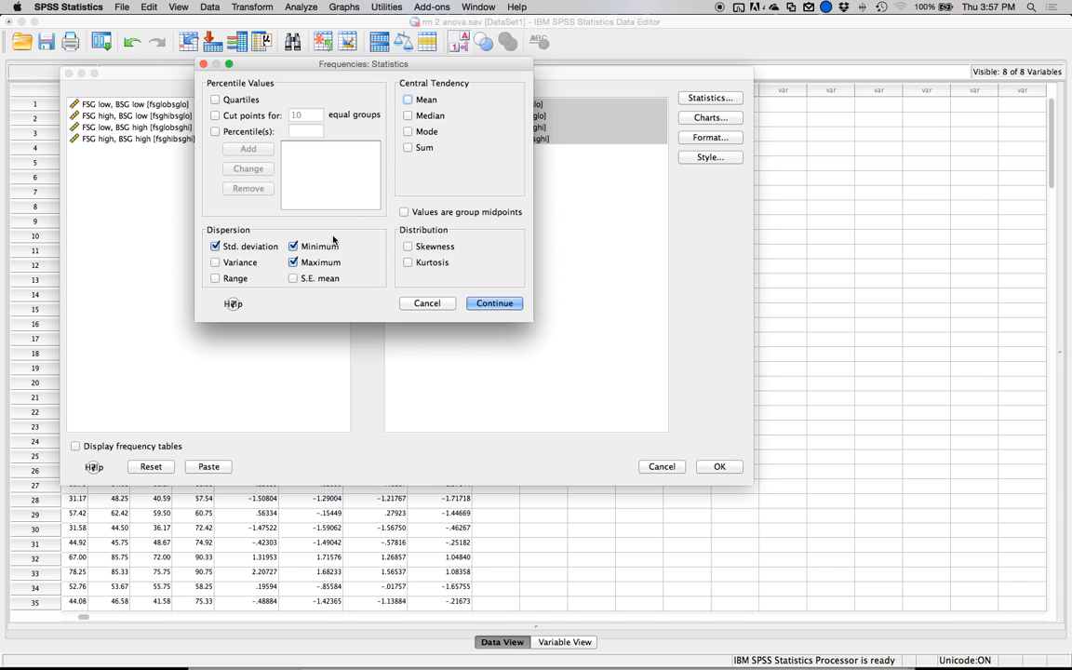
left_click(215, 246)
left_click(481, 303)
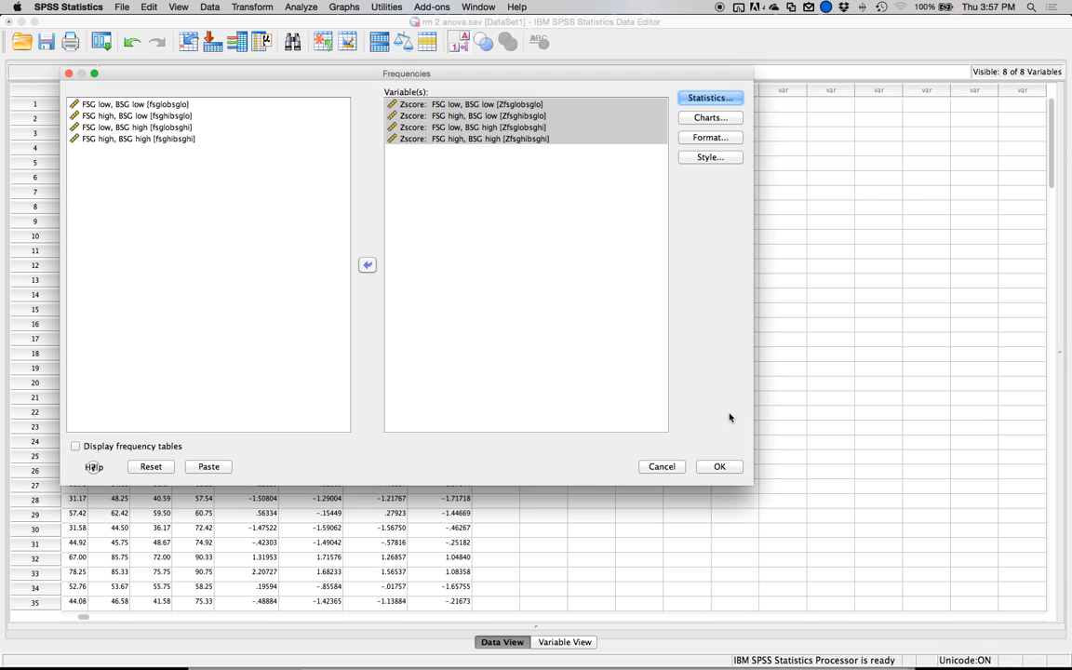
left_click(719, 468)
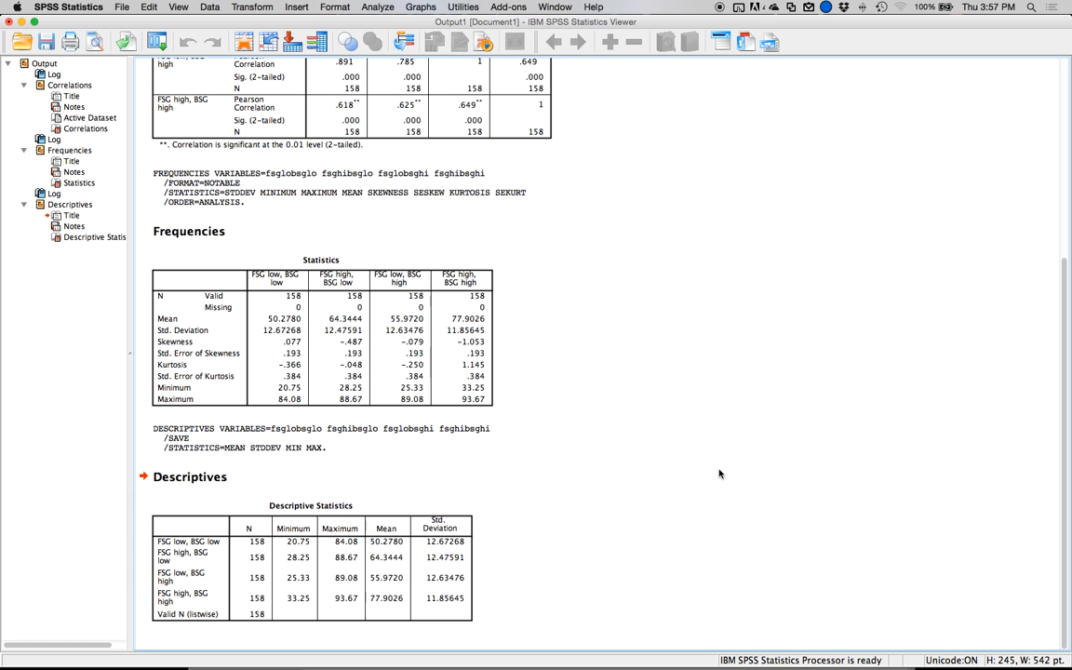
left_click(275, 611)
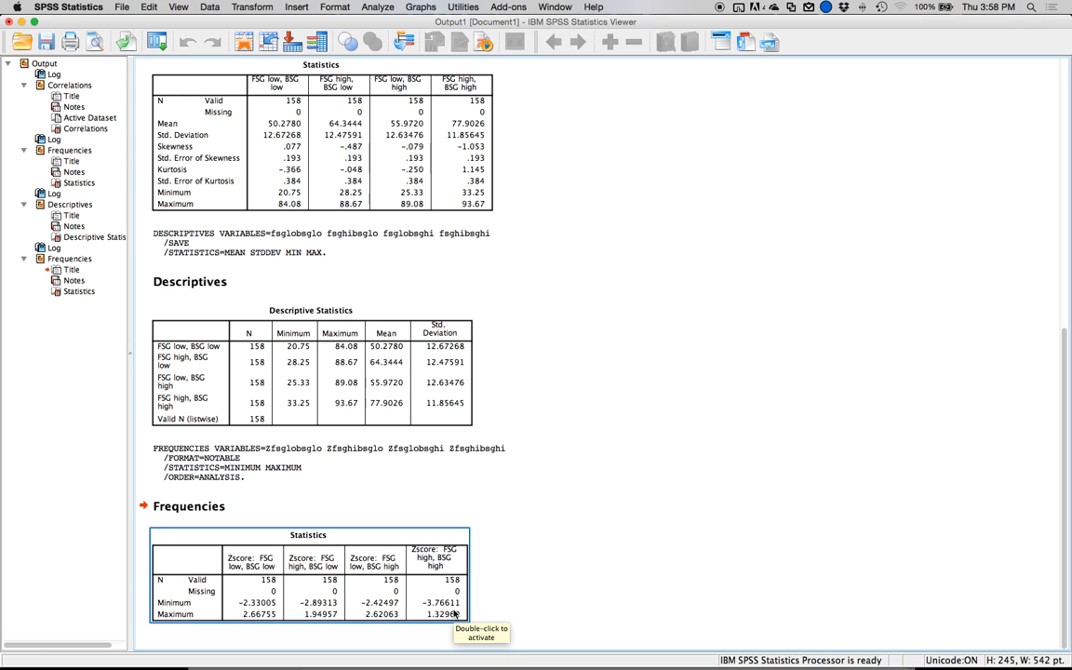
left_click(279, 626)
left_click(400, 576)
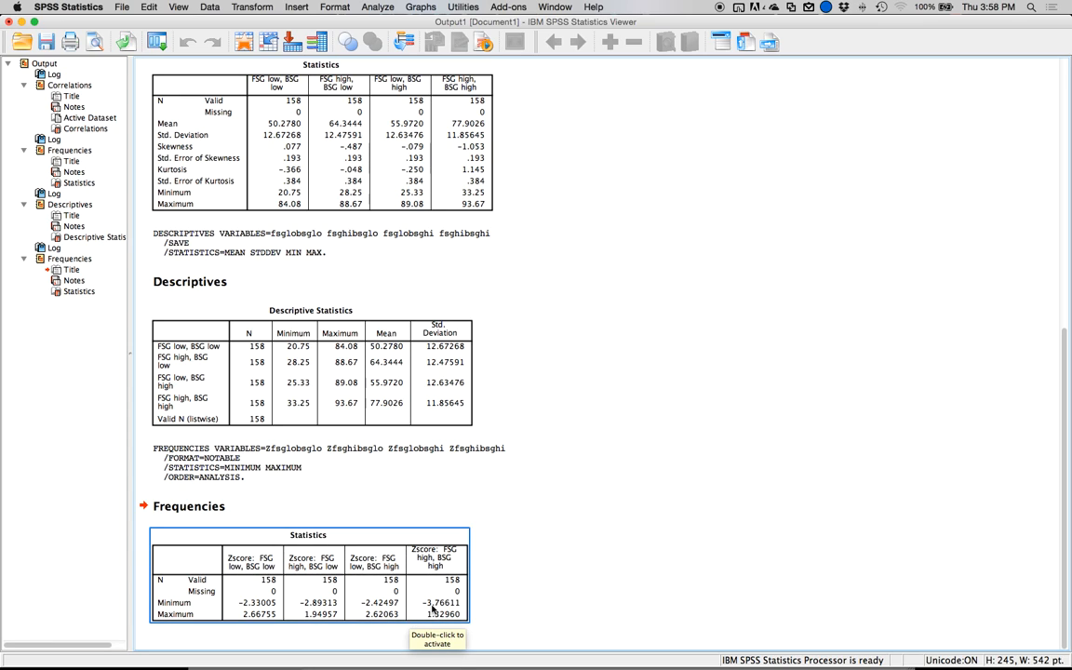
Return to the data file and sort the cases by Zfsghibsghi in ascending order to inspect the most extreme low scores.
left_click(247, 41)
right_click(444, 91)
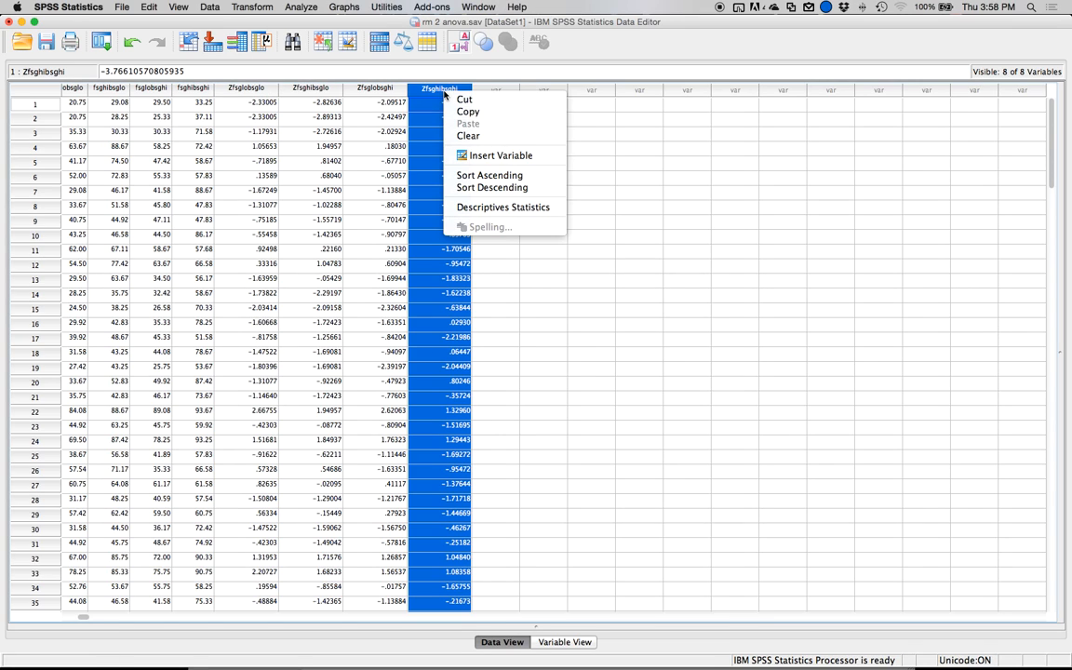
left_click(470, 187)
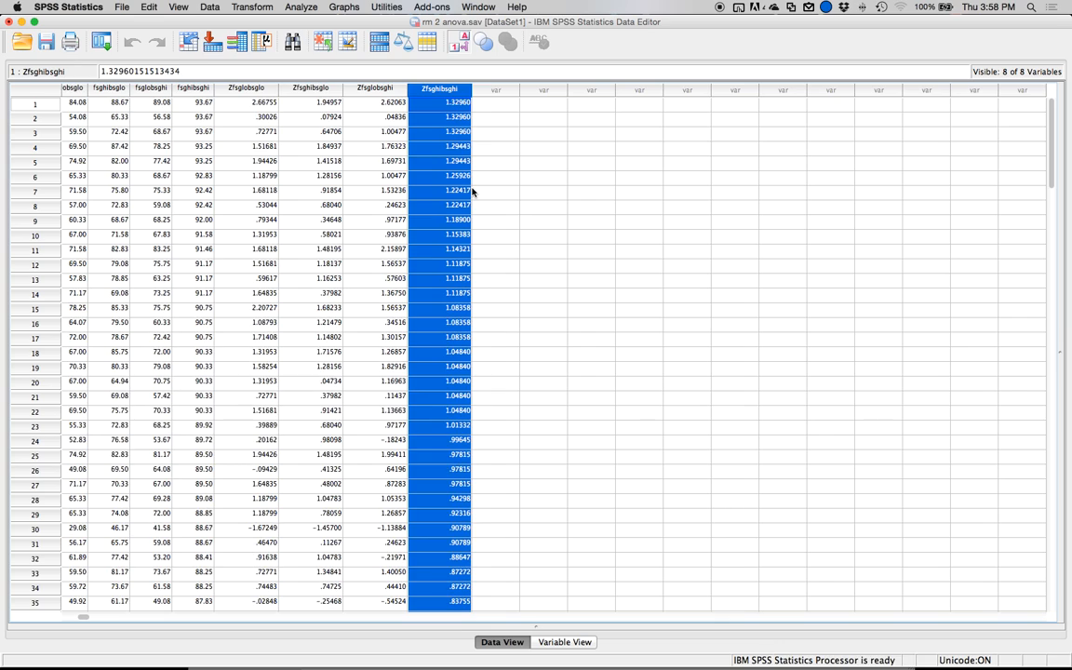
right_click(441, 90)
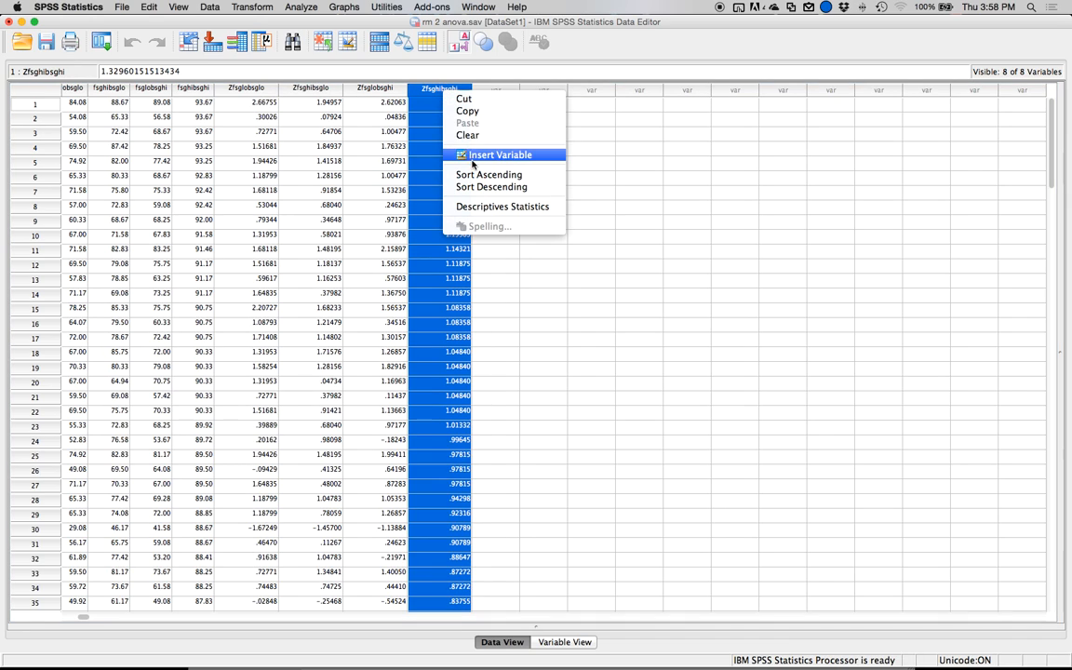
left_click(465, 173)
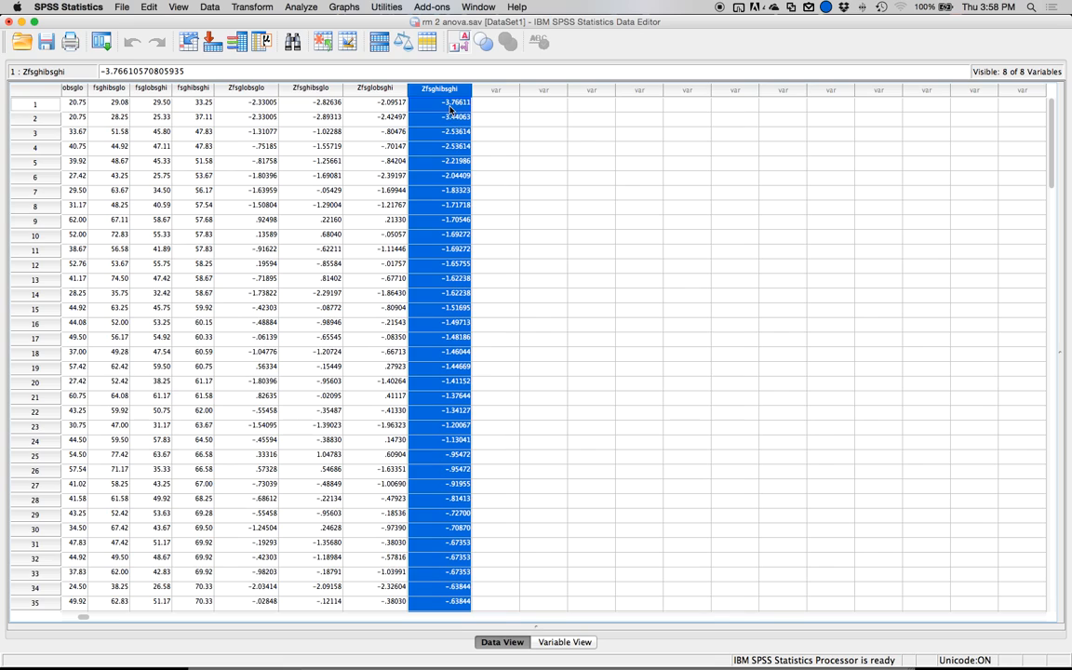
scroll(463, 111, "left", 1)
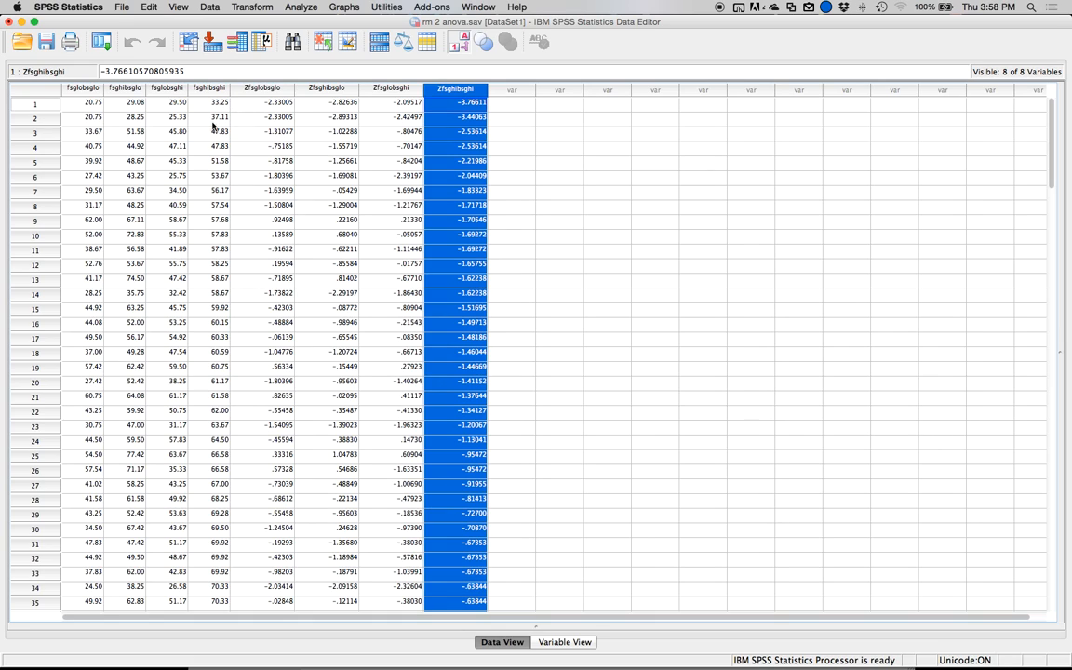
scroll(211, 106, "down", 1)
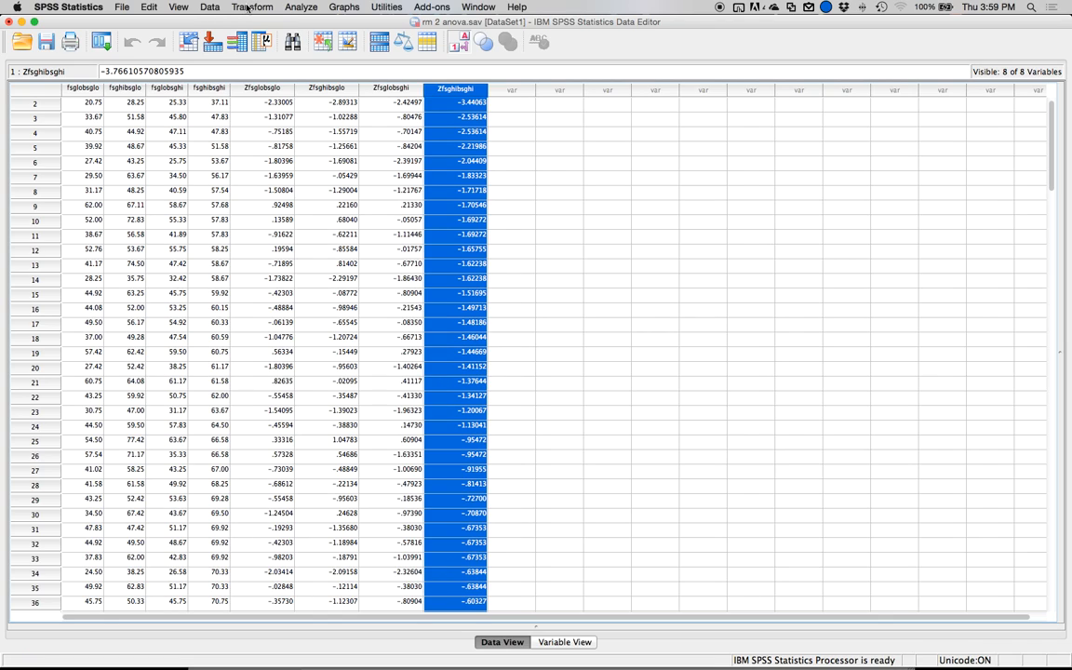
Compute a new variable named random as RV.CHISQ(7) and look over its column in the data.
left_click(247, 7)
left_click(270, 22)
type("random")
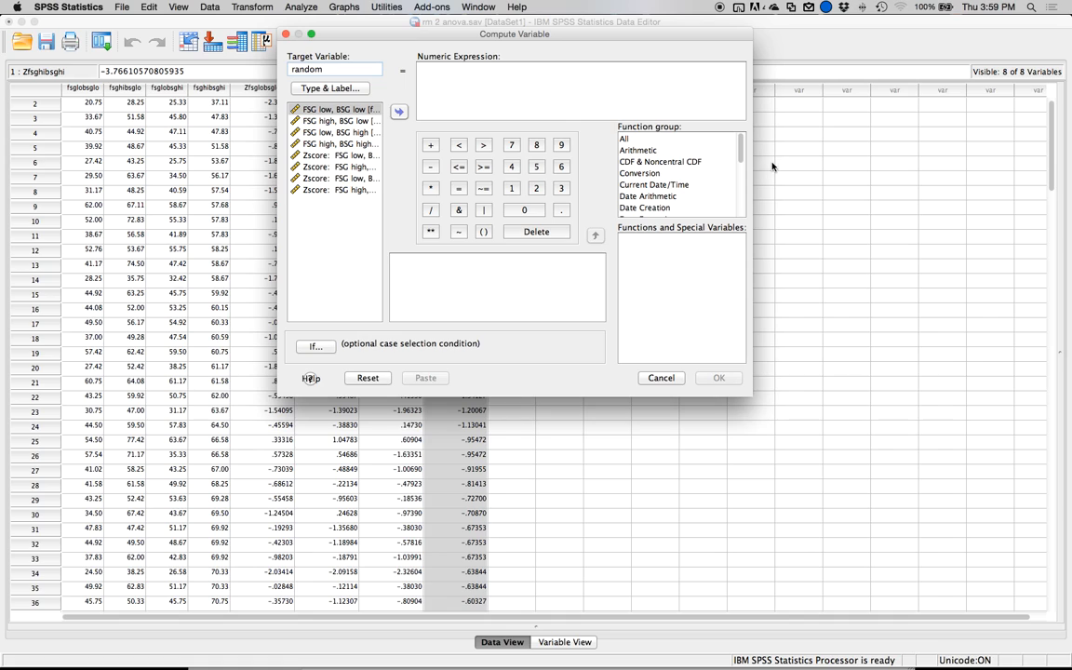
left_click(654, 172)
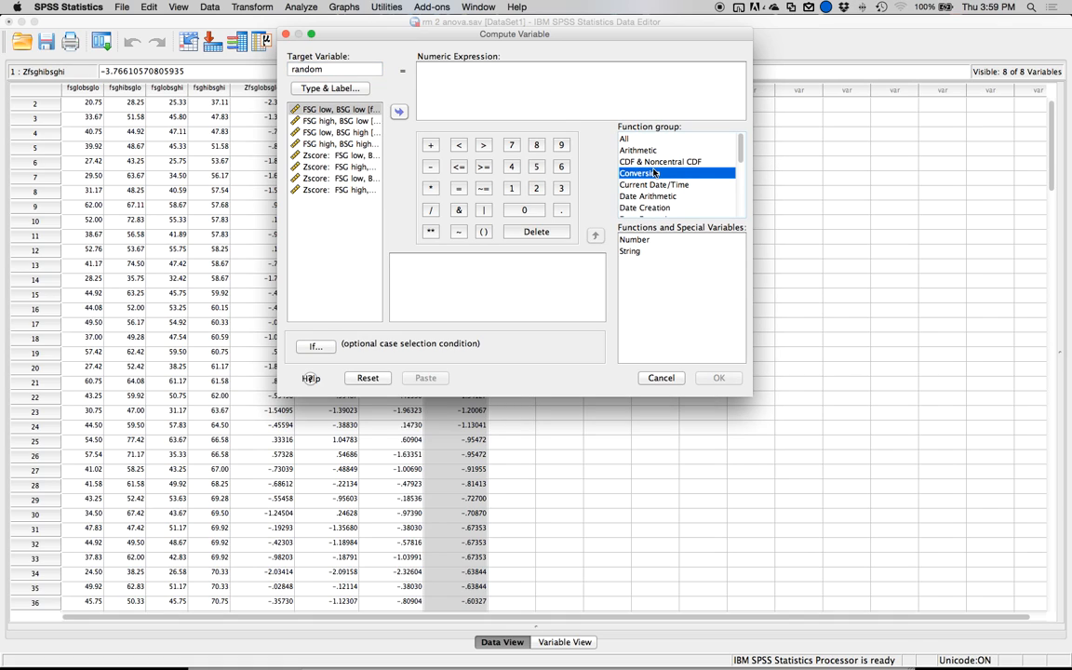
key("r")
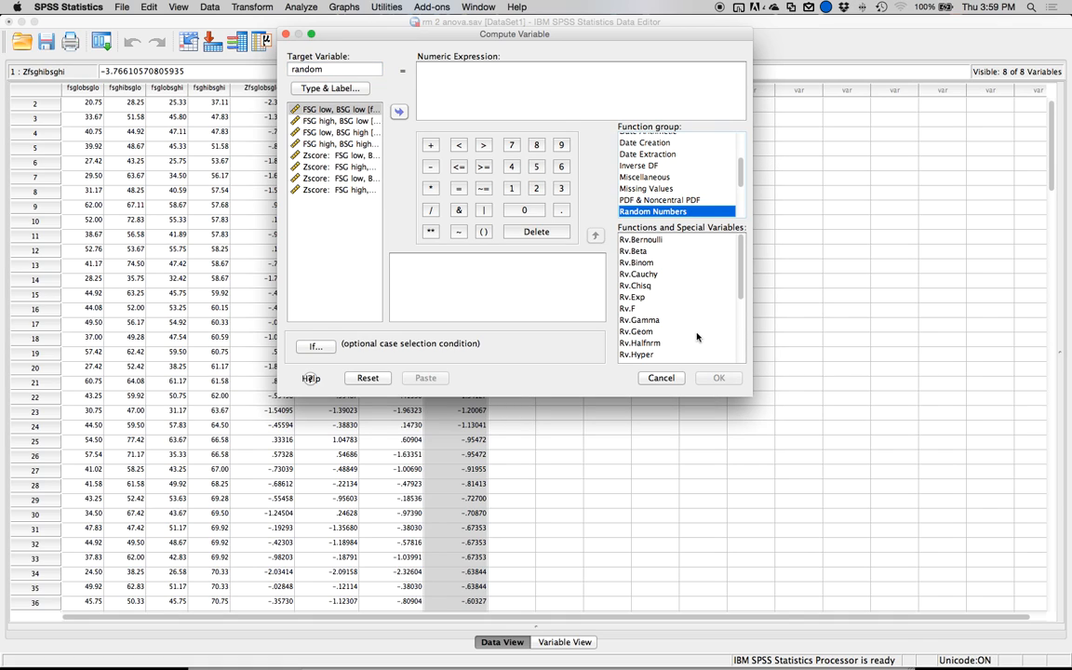
double_click(642, 285)
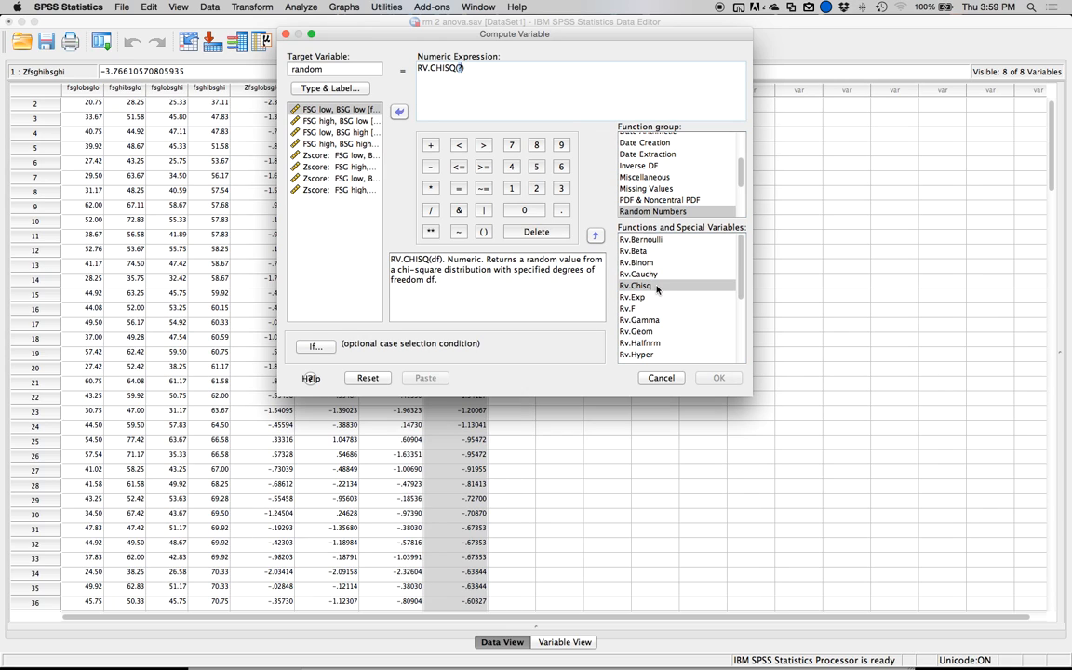
type("7")
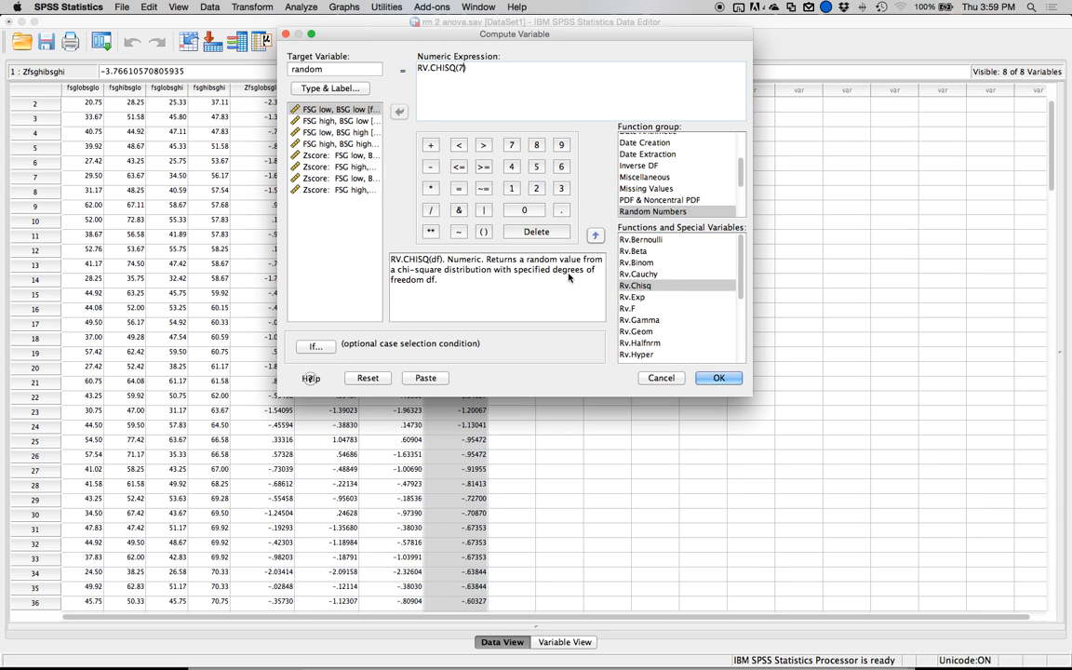
left_click(704, 379)
left_click(704, 379)
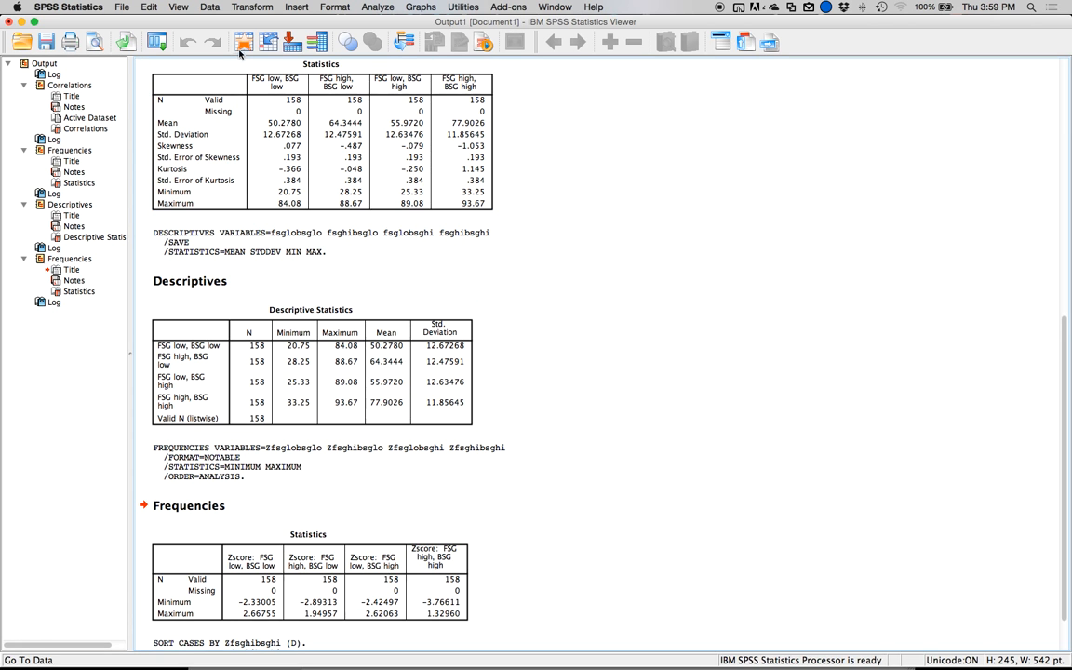
left_click(243, 50)
scroll(516, 113, "down", 10)
scroll(517, 113, "up", 10)
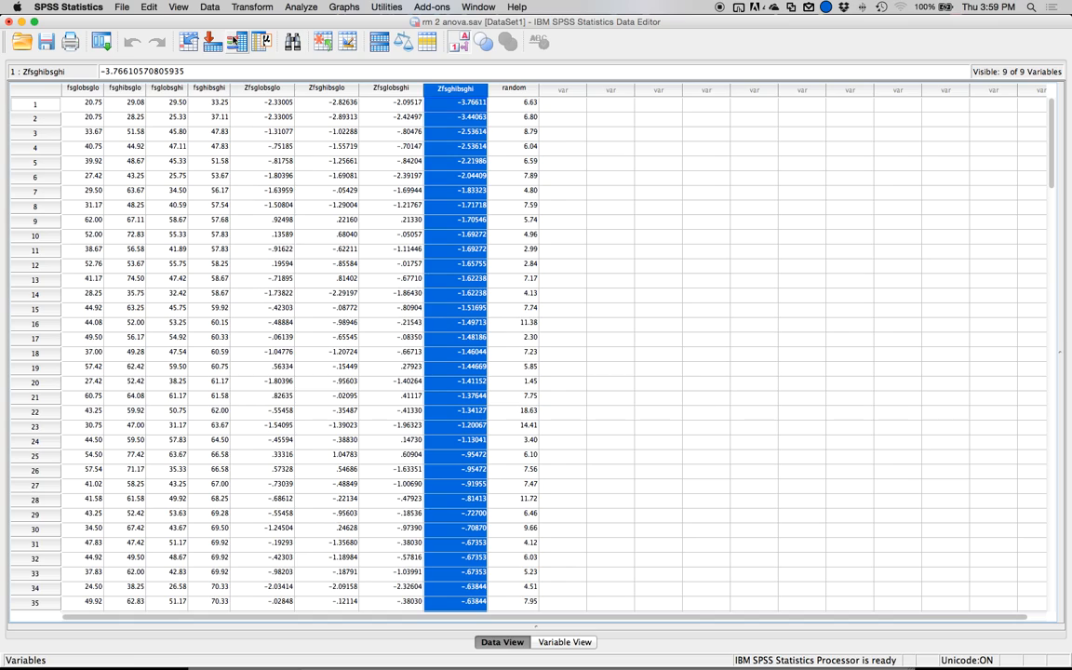
Set up a linear regression with random as the dependent variable and the four original FSG/BSG variables as independents.
left_click(294, 10)
mouse_move(362, 112)
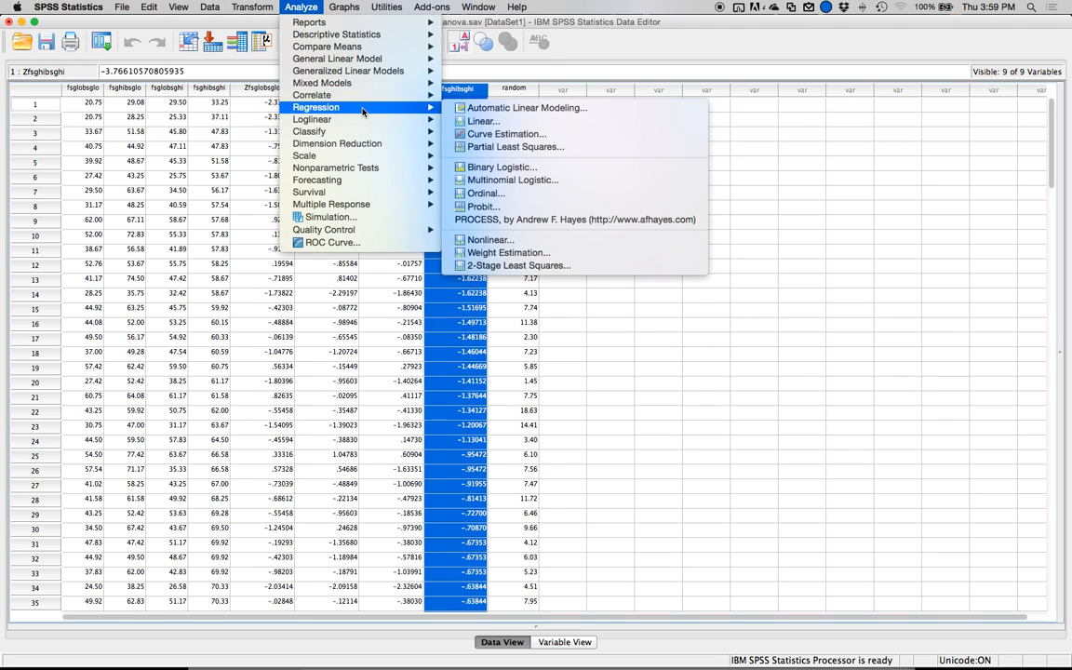
left_click(480, 122)
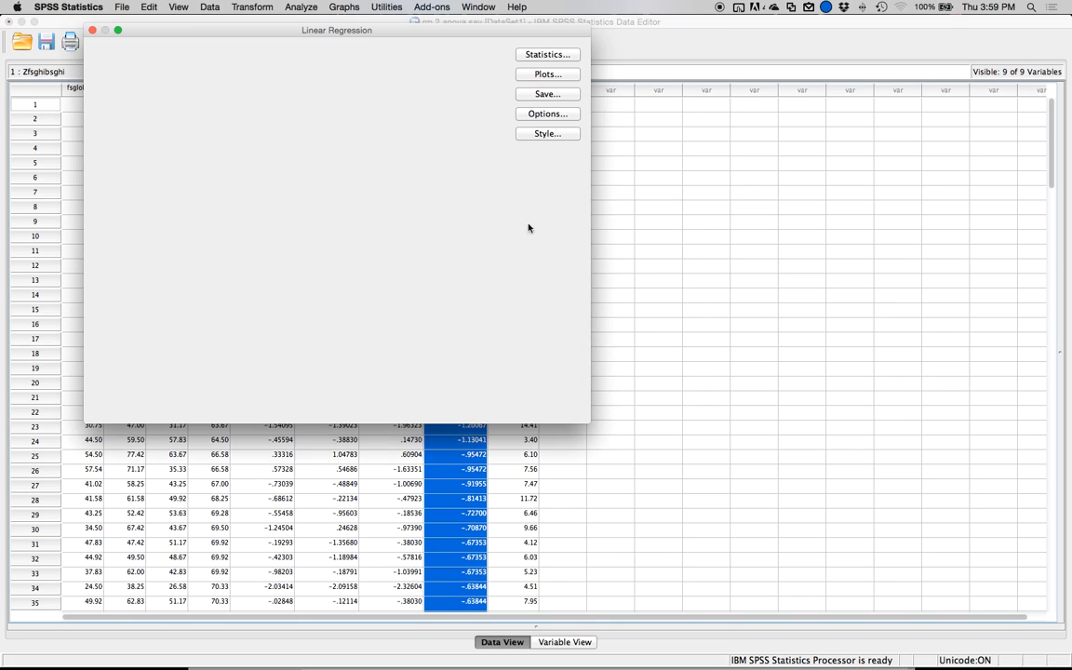
left_click(149, 152)
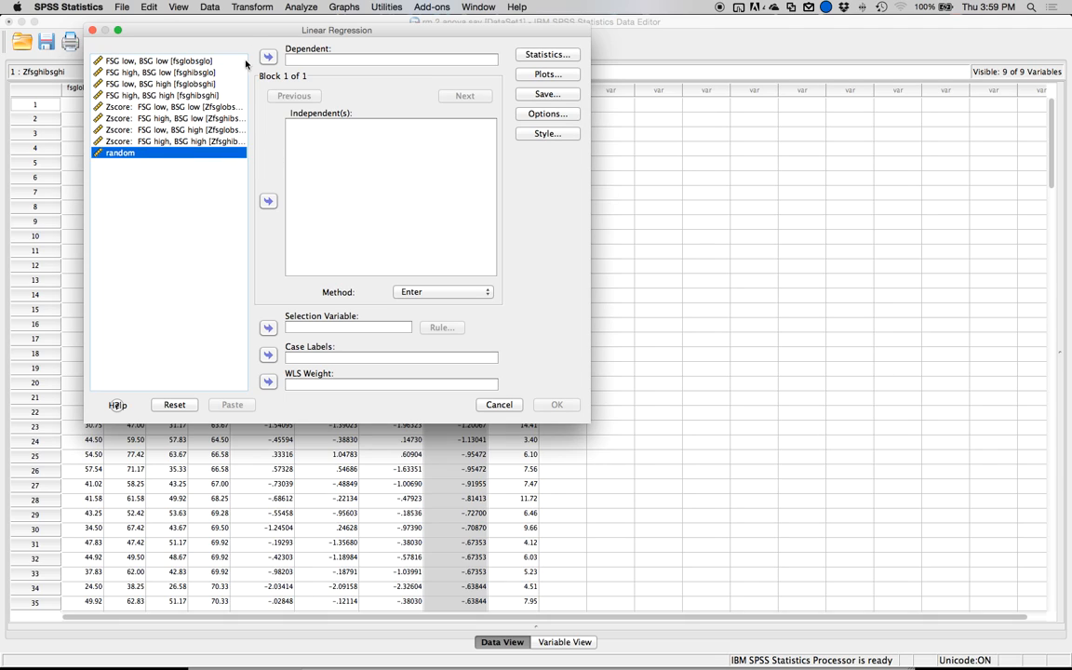
left_click(269, 57)
left_click(177, 92)
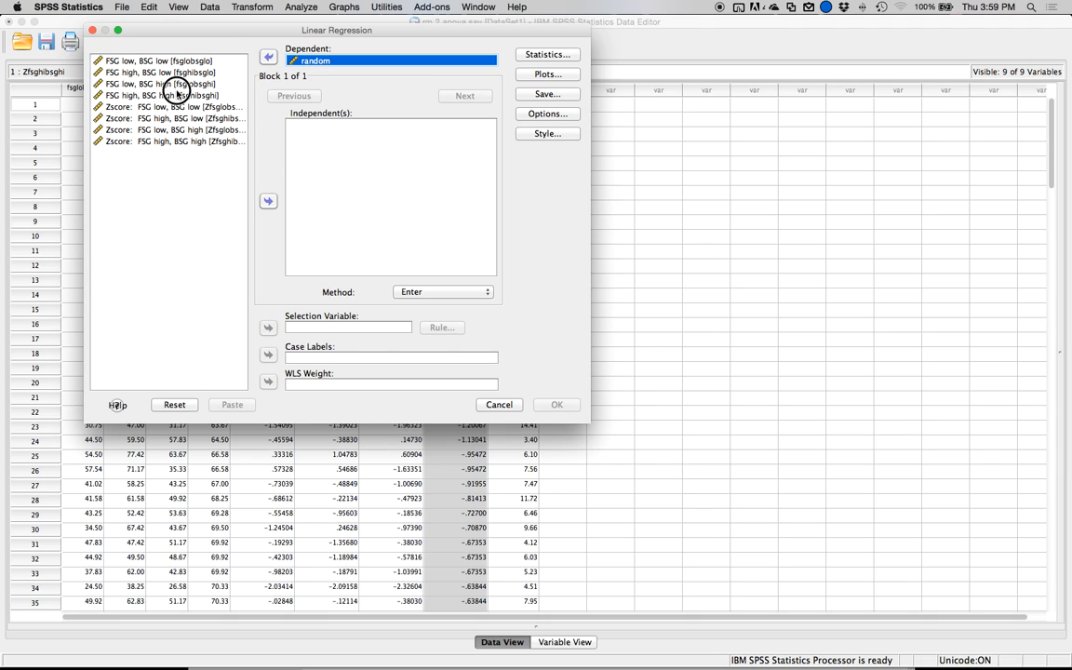
key("shift+Up")
key("shift+Up")
key("shift+Up")
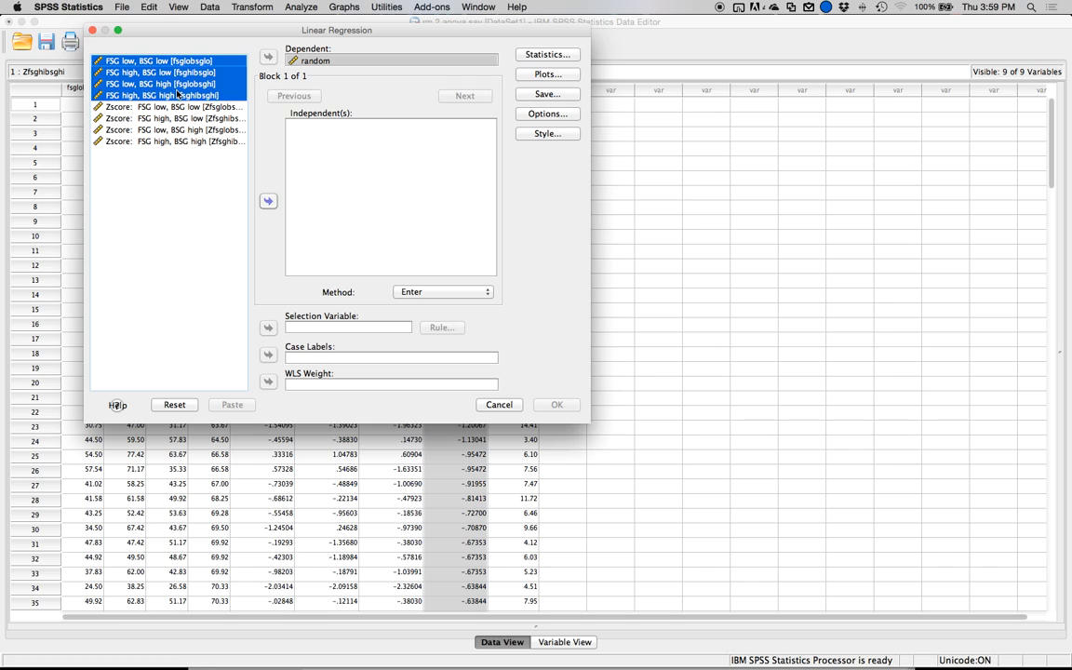
left_click(268, 201)
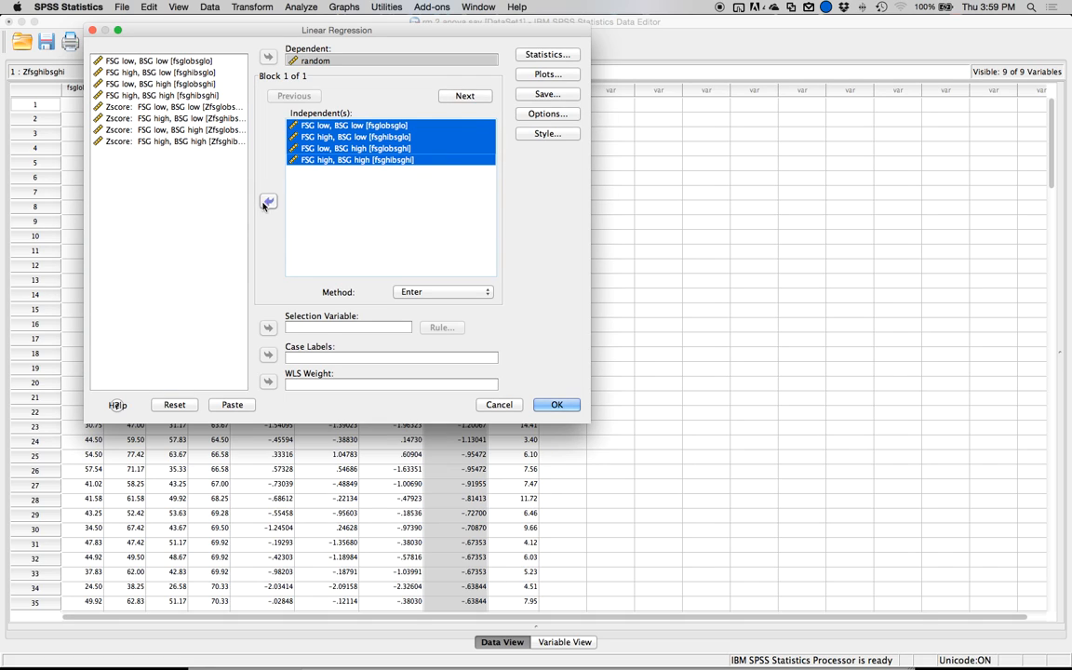
Set the regression plots to *ZPRED on Y against *ZRESID on X, plus a histogram and normal probability plot of the standardized residuals.
left_click(540, 74)
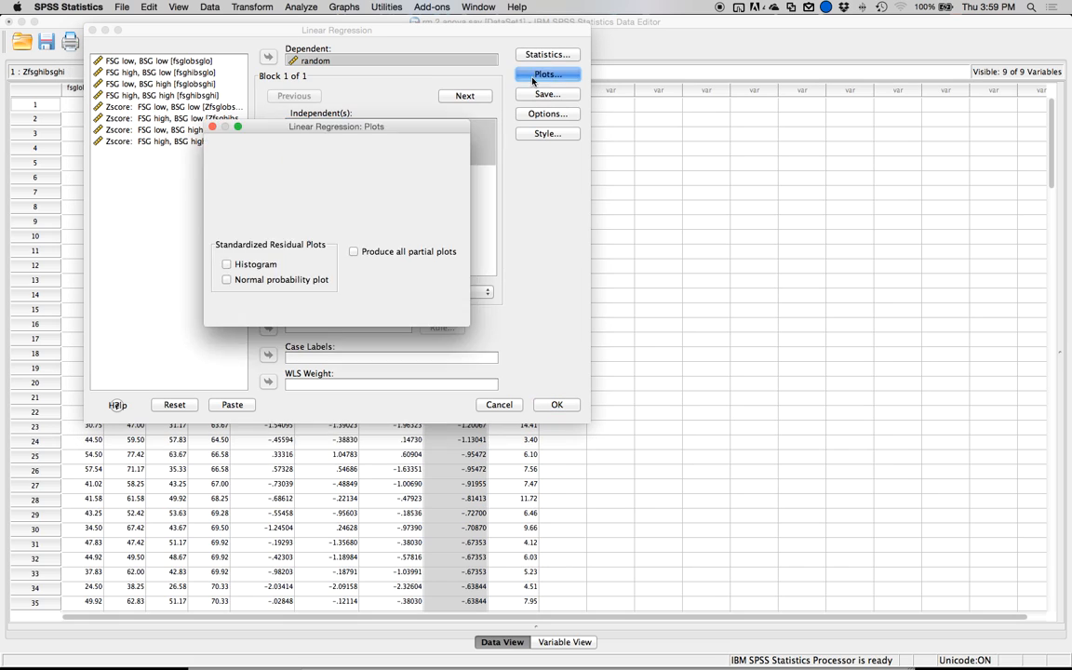
left_click(299, 240)
left_click(362, 278)
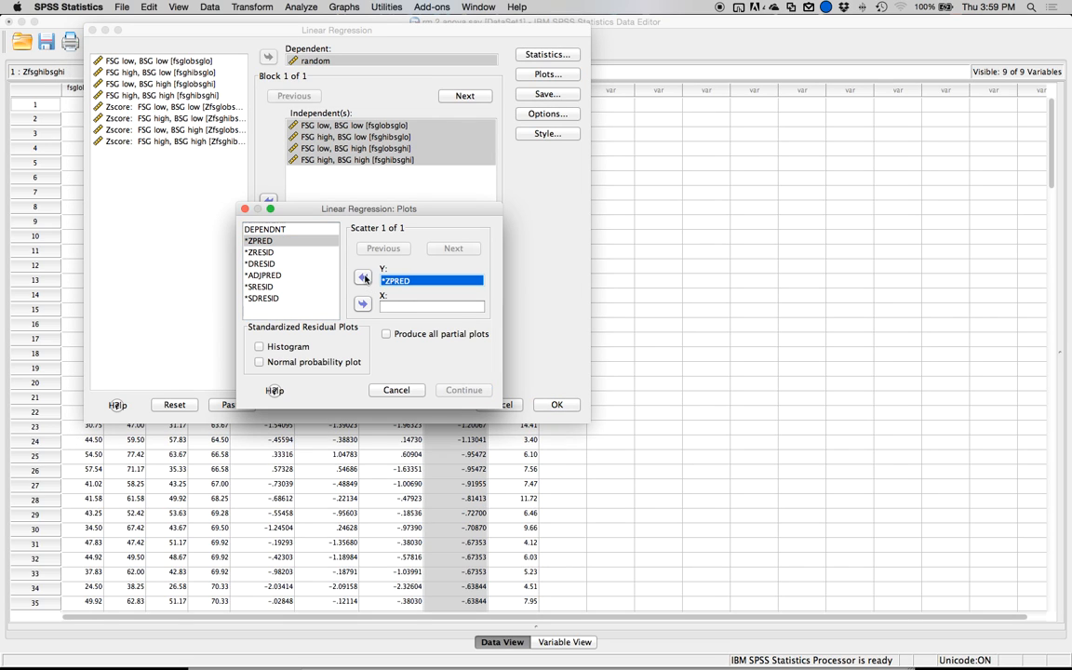
left_click(288, 252)
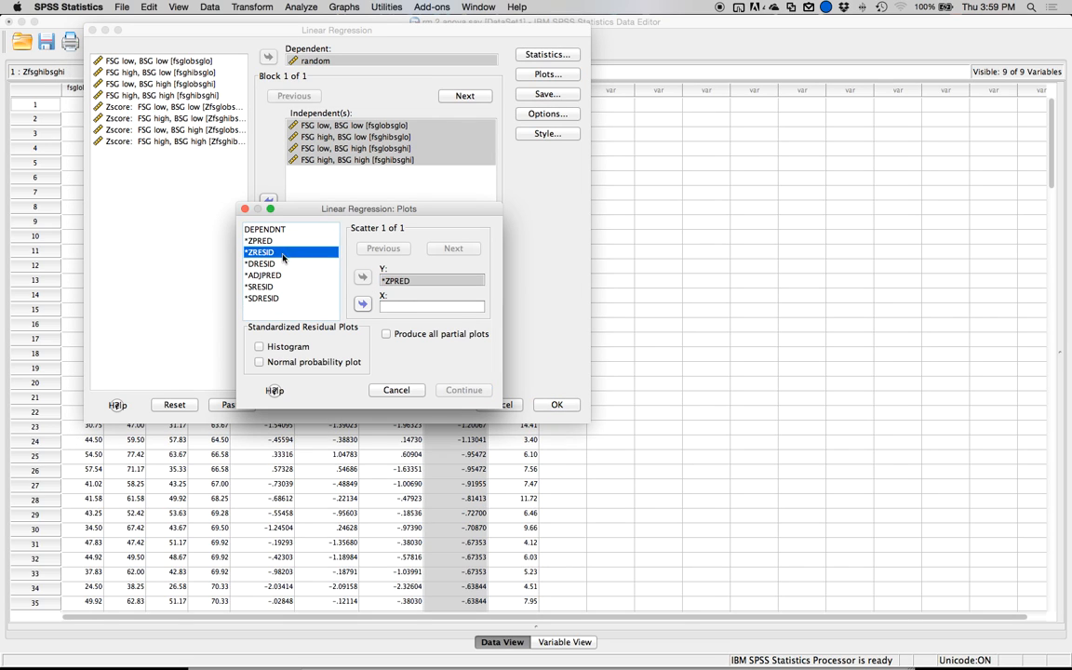
left_click(364, 307)
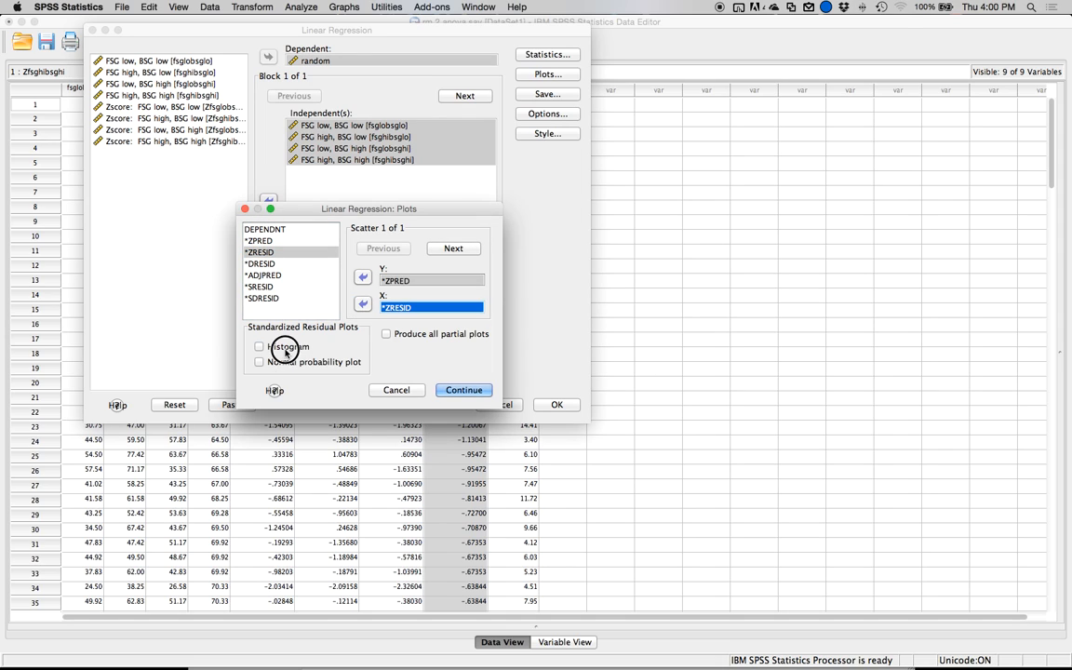
left_click(286, 350)
left_click(260, 362)
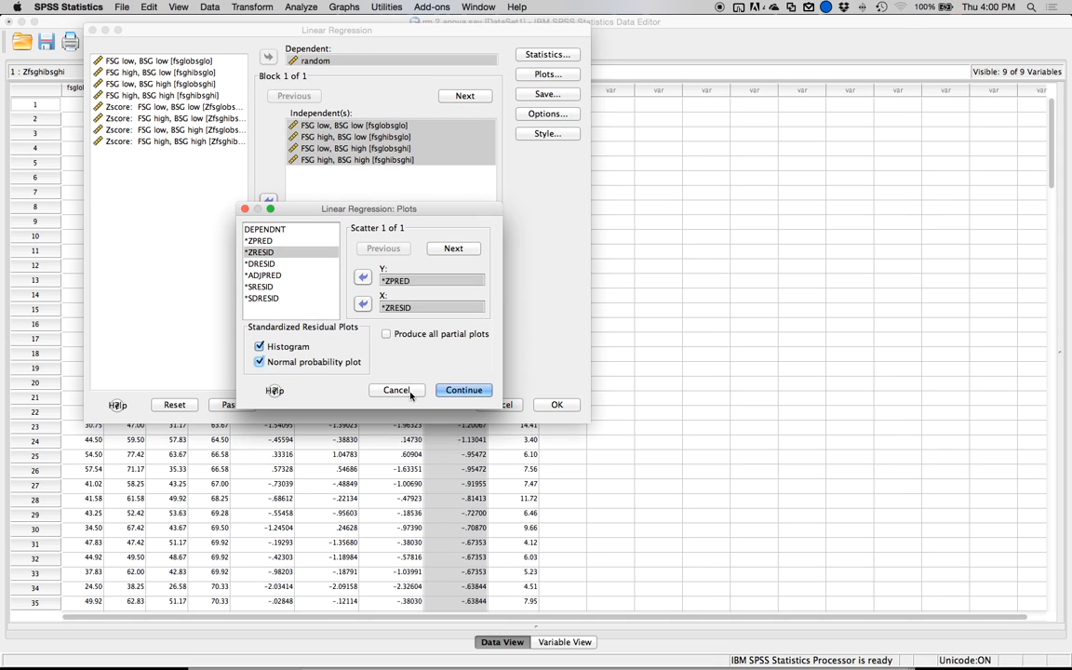
left_click(458, 392)
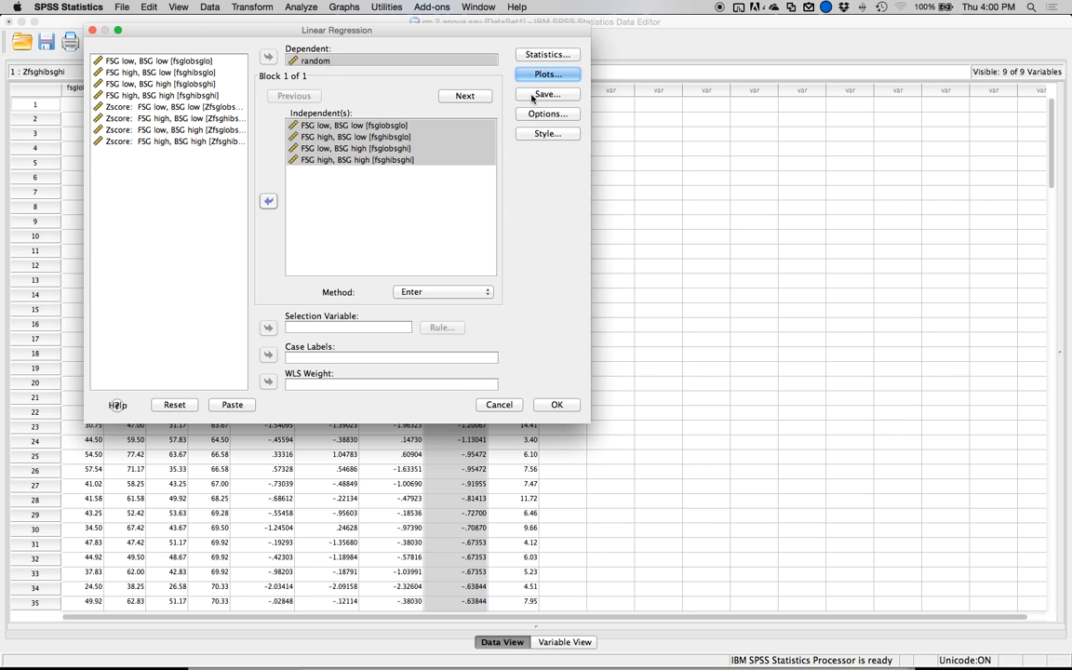
Save Mahalanobis distances as a new variable, leaving Cook's distance off, and run the linear regression.
left_click(533, 96)
left_click(220, 213)
left_click(225, 229)
left_click(225, 230)
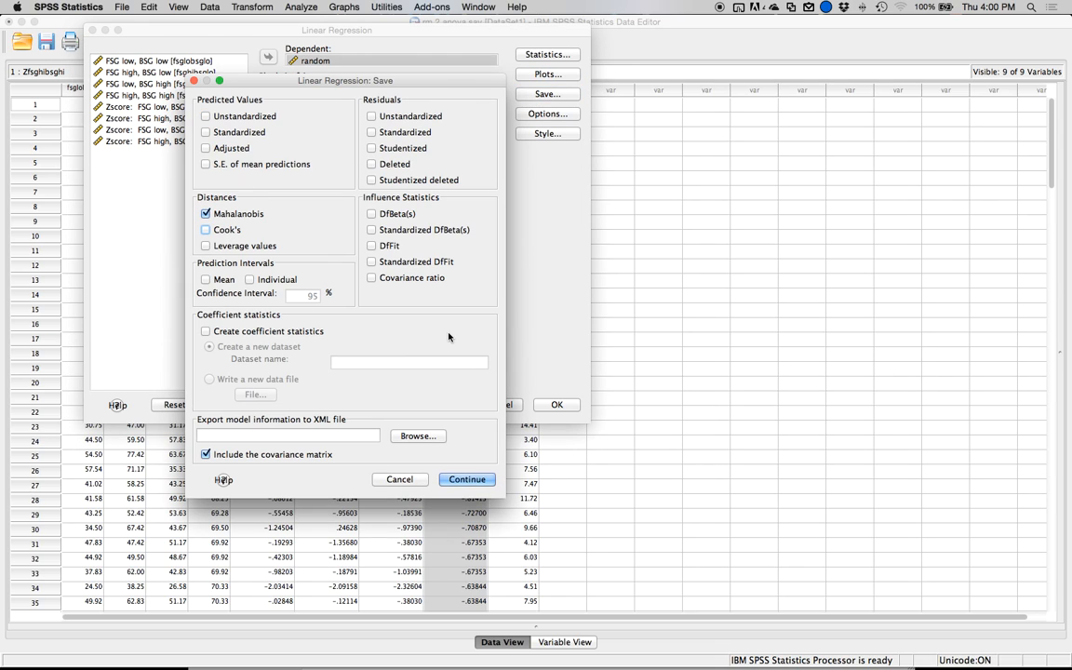
left_click(461, 480)
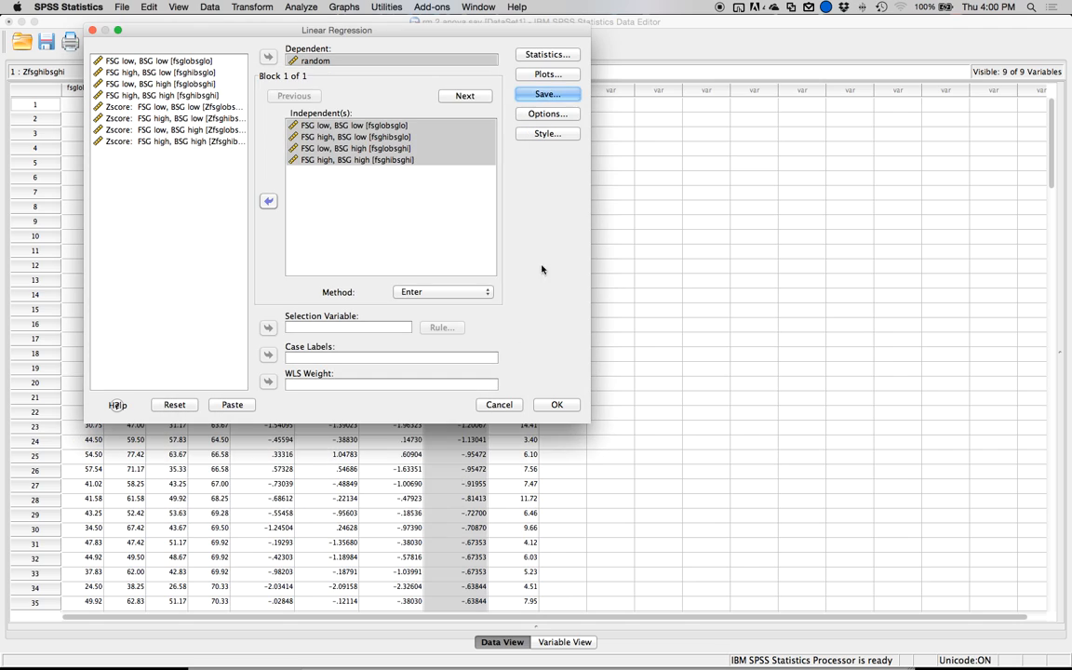
left_click(553, 403)
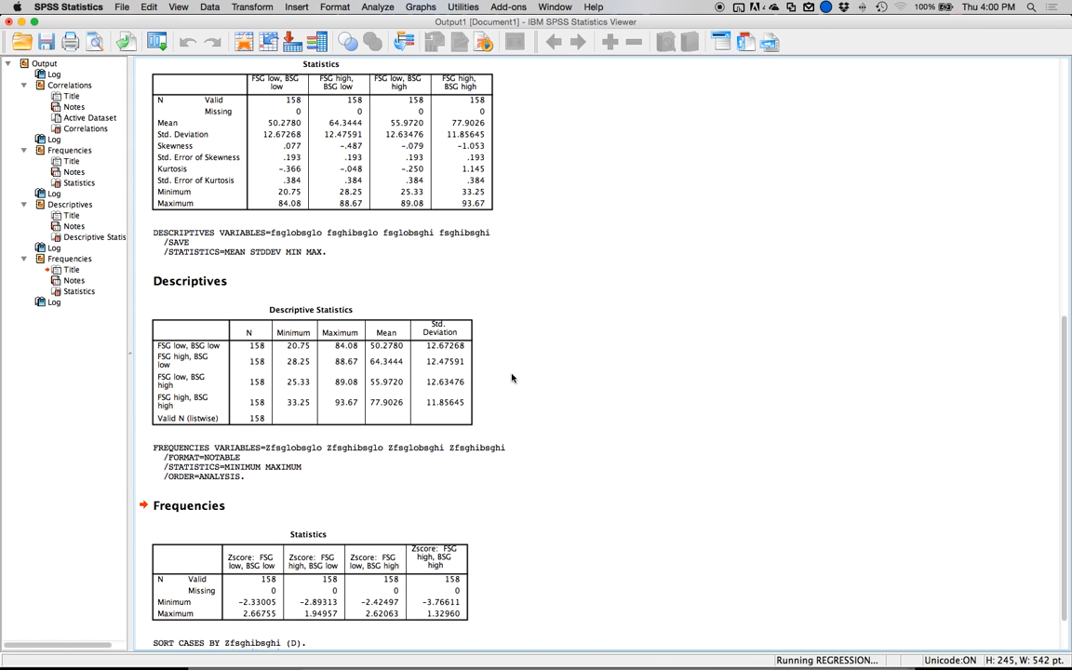
Return to the data file and sort the cases by MAH_1 in descending order.
left_click(245, 44)
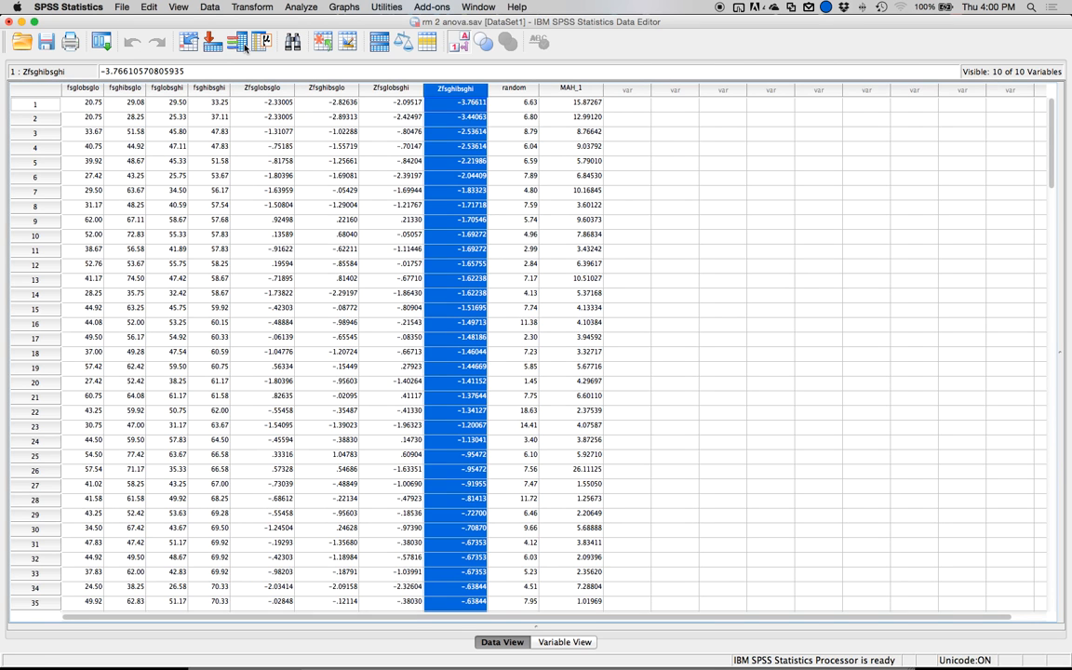
right_click(571, 91)
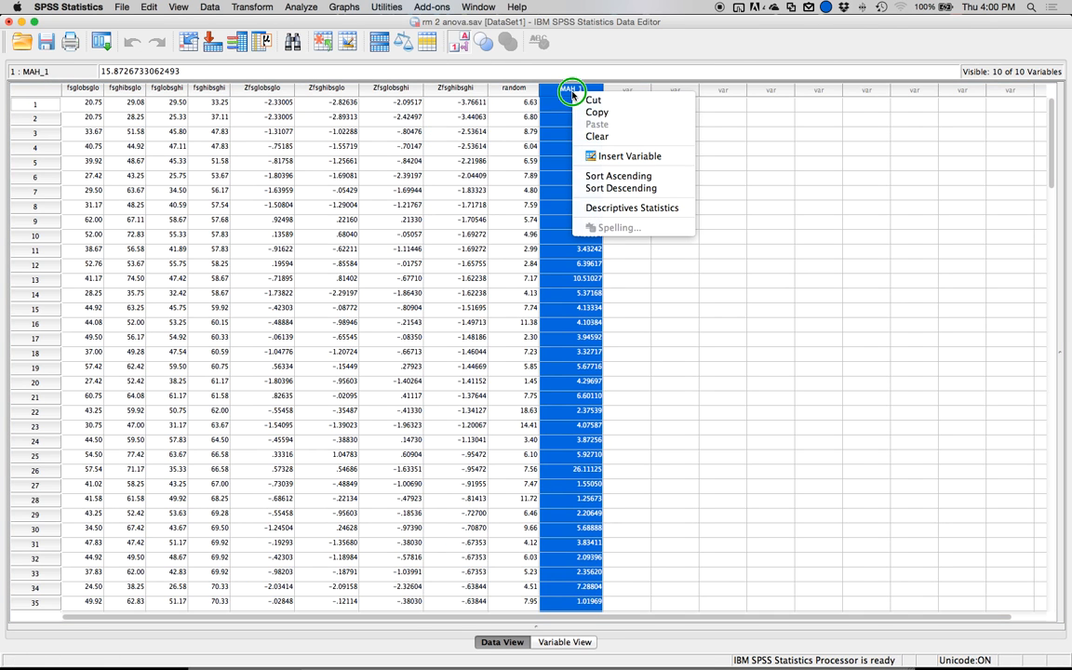
left_click(614, 187)
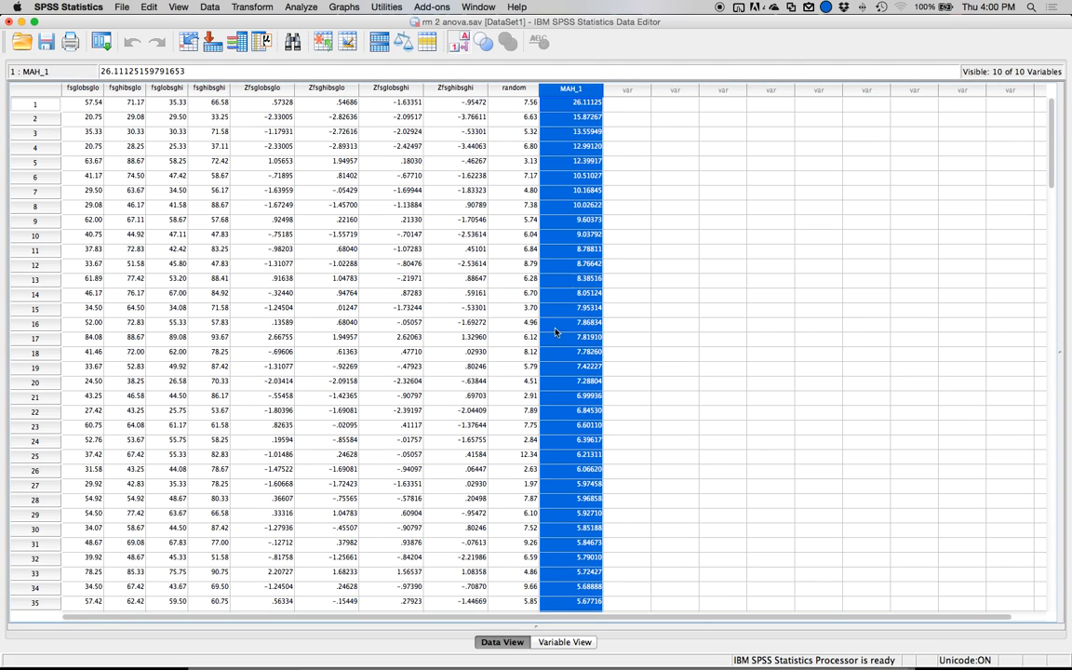
Search the computer for "chi square table", open chisq table.pdf and highlight the critical value for 4 df at P = 0.001.
left_click(1031, 7)
type("chi s")
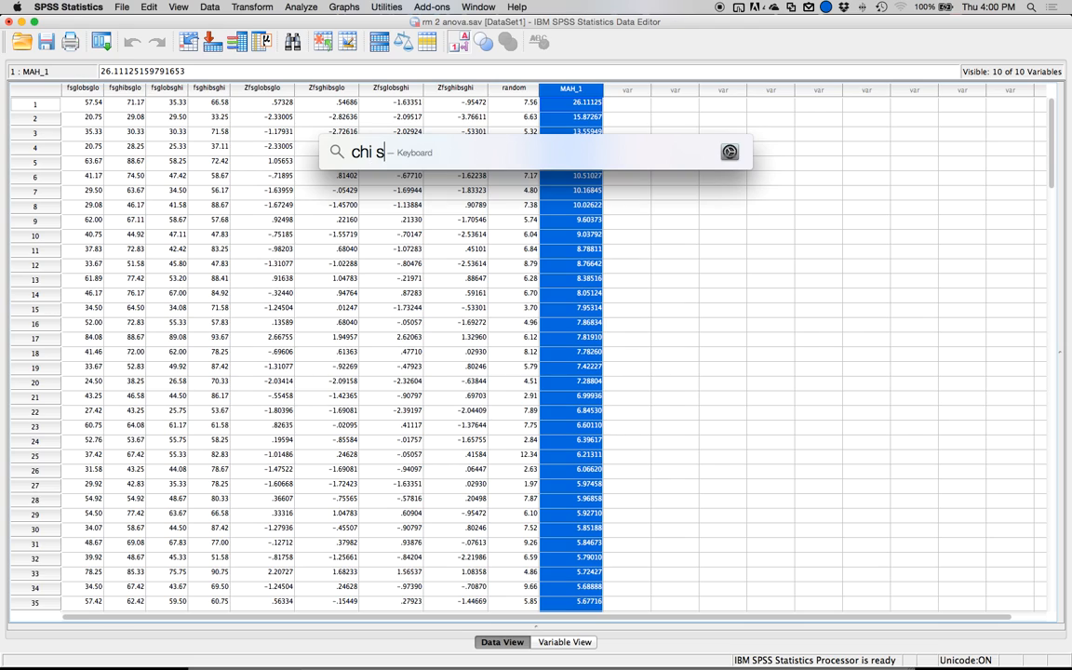
type("quare table")
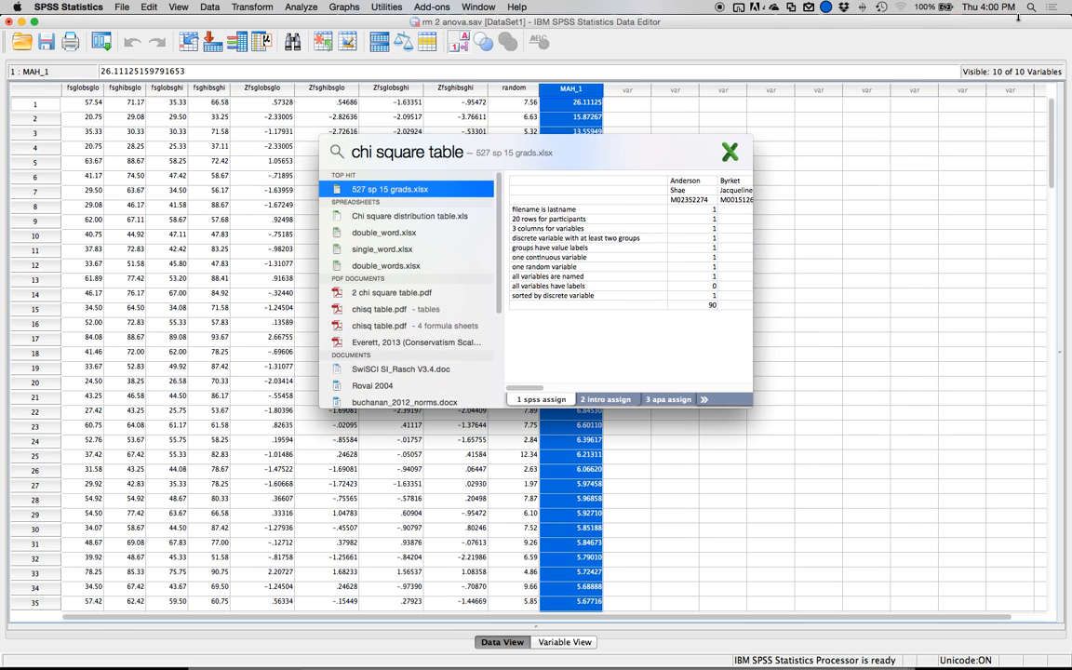
left_click(369, 314)
double_click(368, 313)
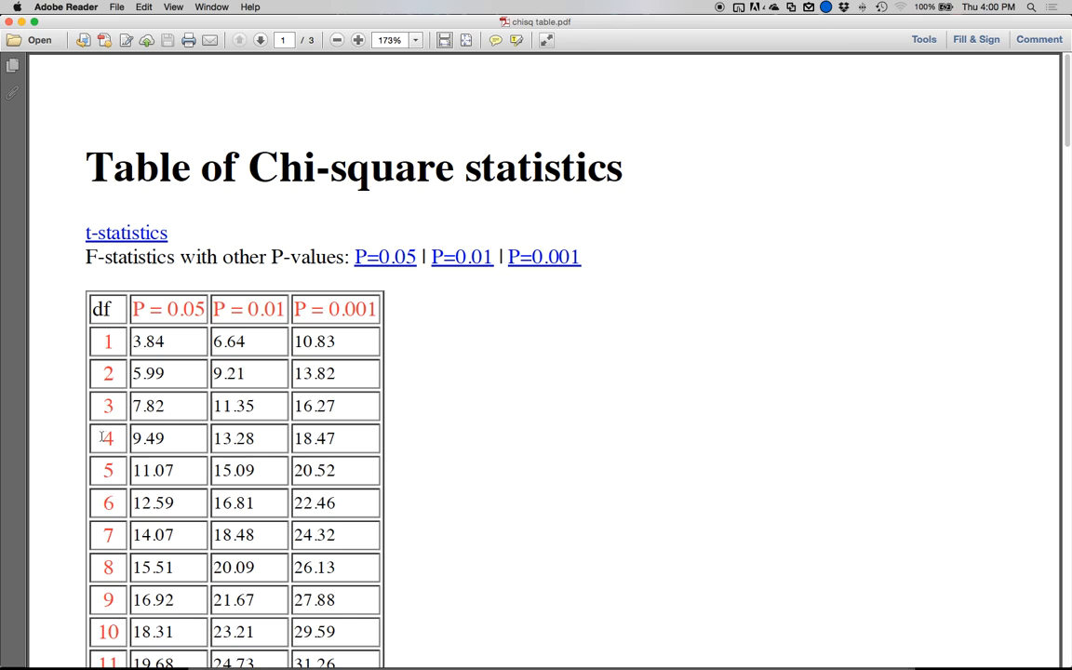
left_click(337, 438)
left_click_drag(338, 438, 296, 438)
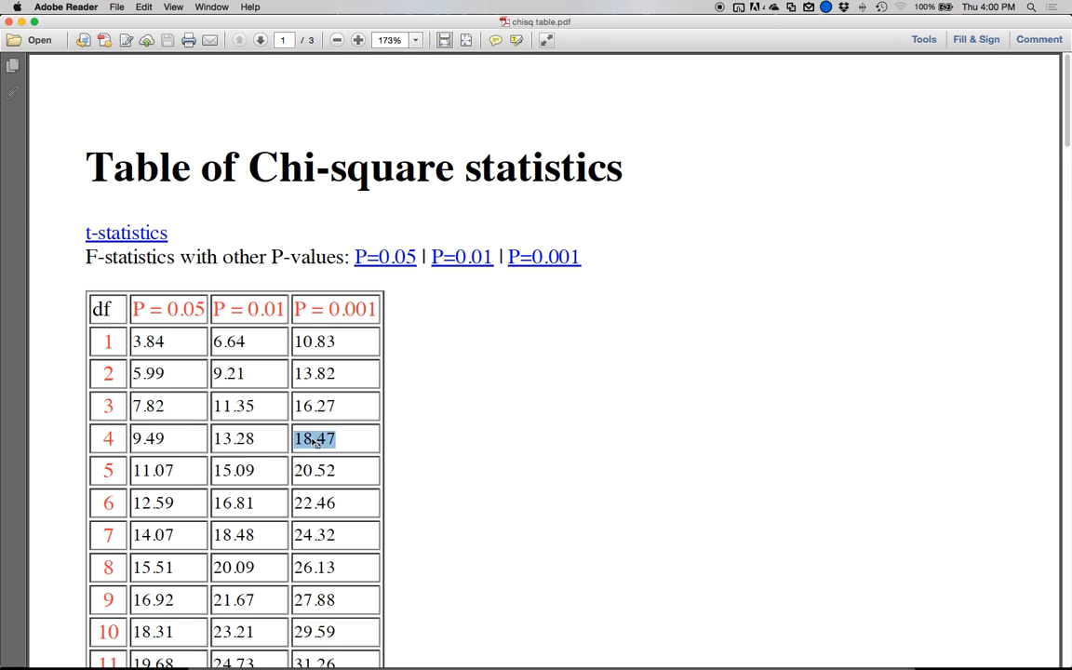
Switch back to SPSS and compare the cases with the largest Mahalanobis distances against the cutoff, checking the scores in rows 1, 2 and 4.
mouse_move(283, 662)
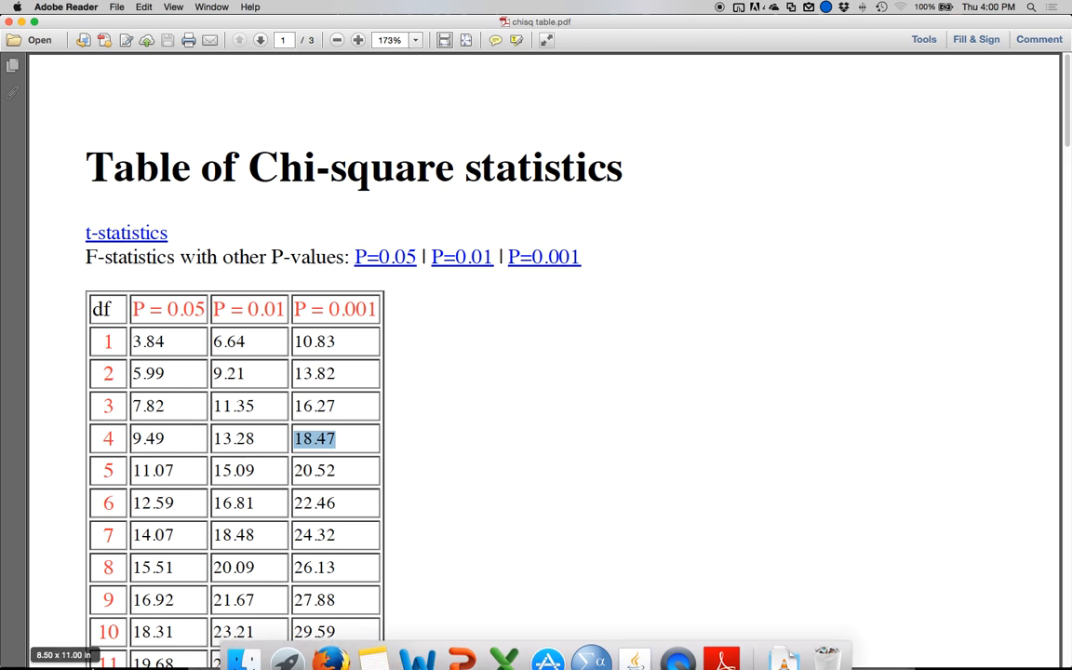
left_click(591, 642)
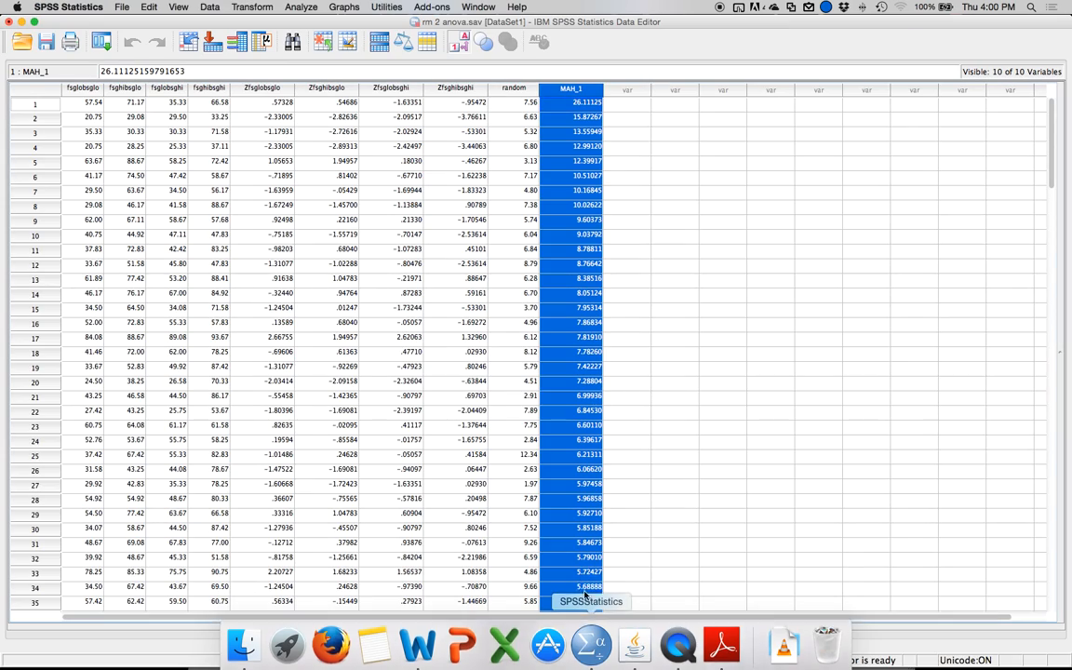
left_click(584, 106)
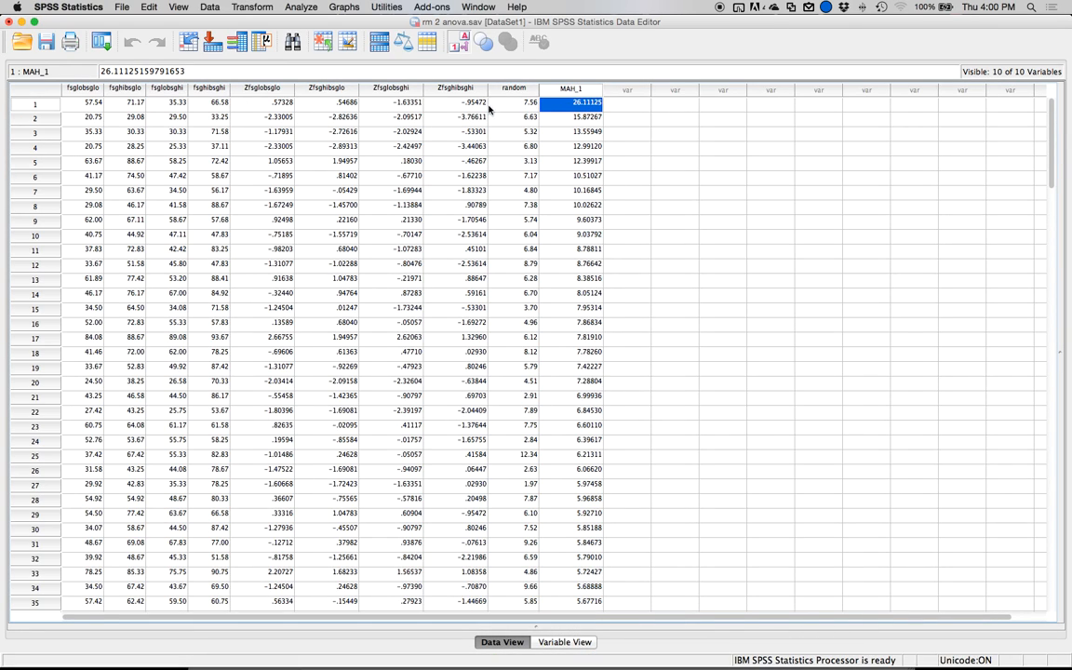
left_click(63, 103)
left_click(35, 104)
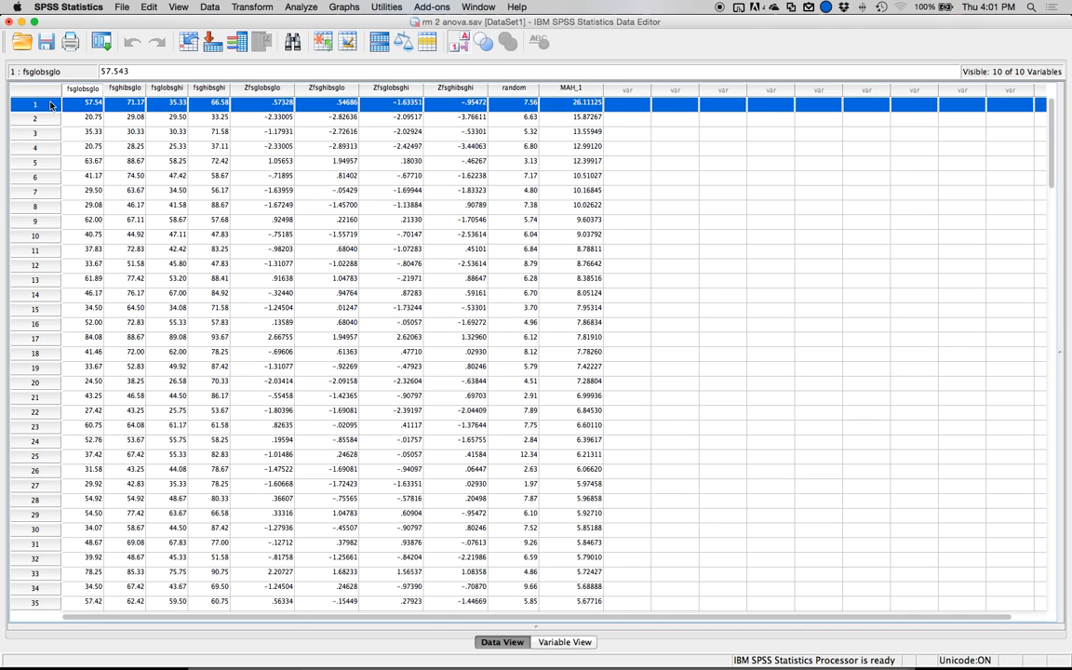
left_click(49, 119)
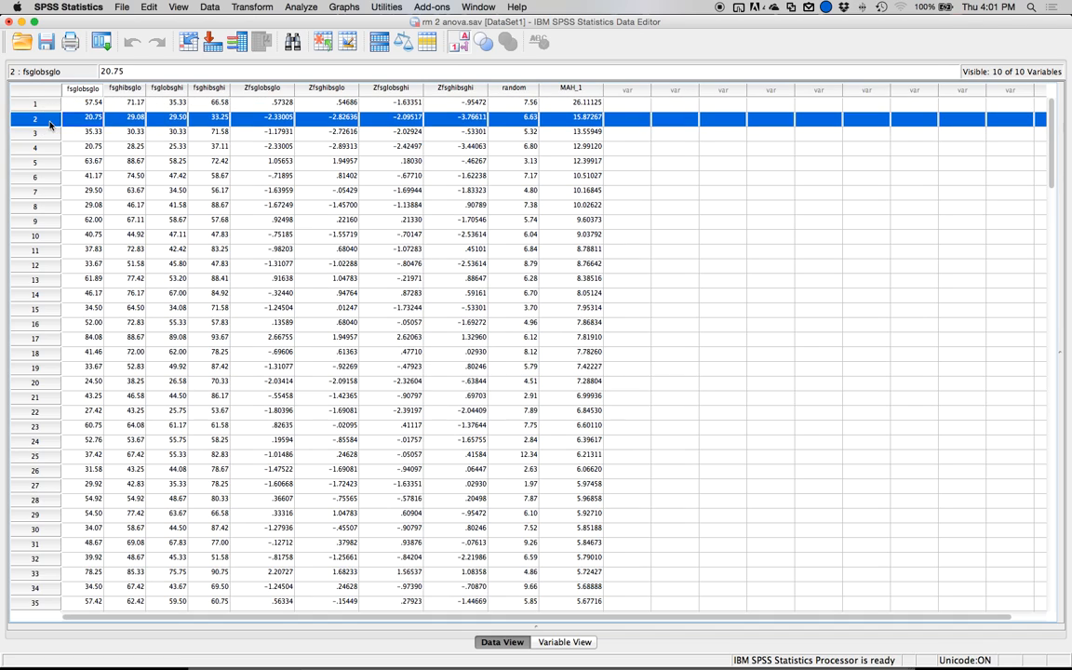
left_click(39, 161)
left_click(38, 150)
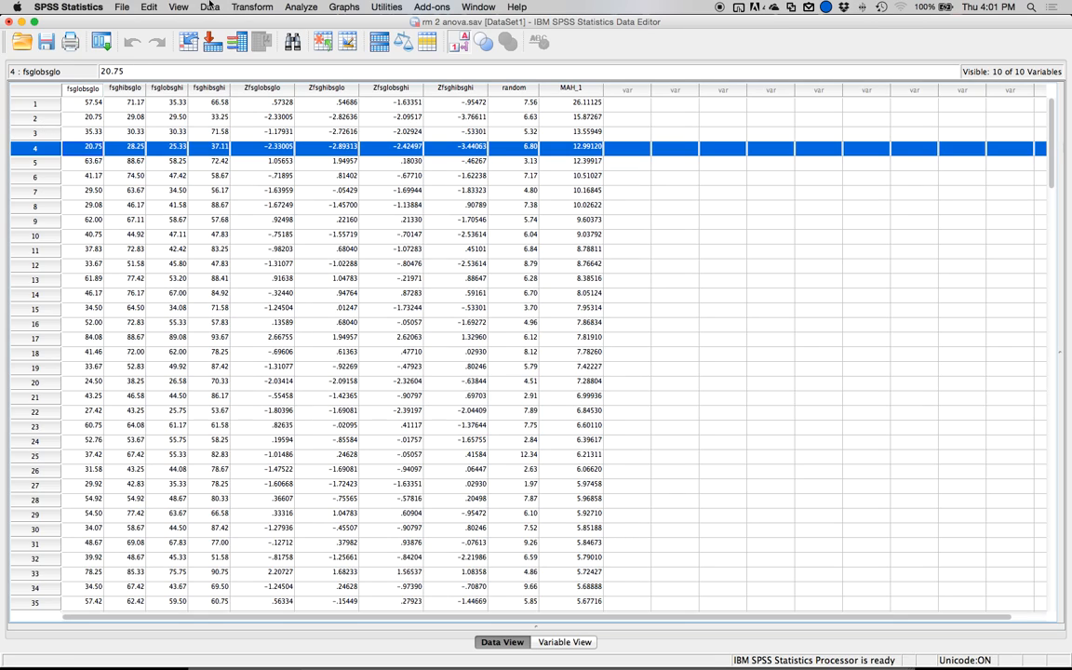
left_click(214, 149)
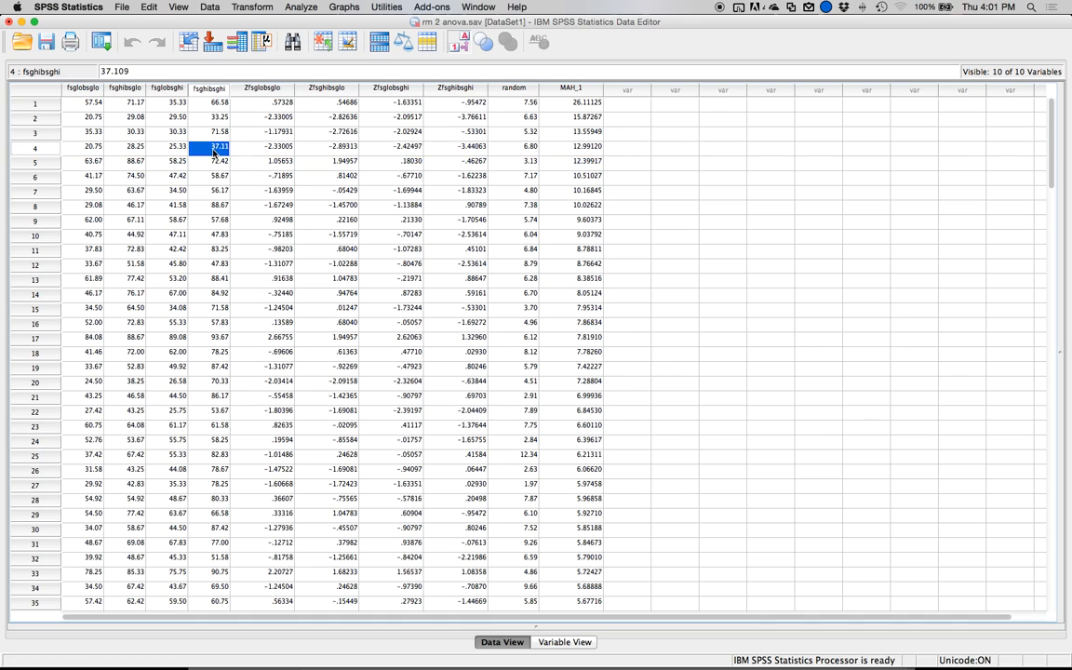
left_click(217, 118)
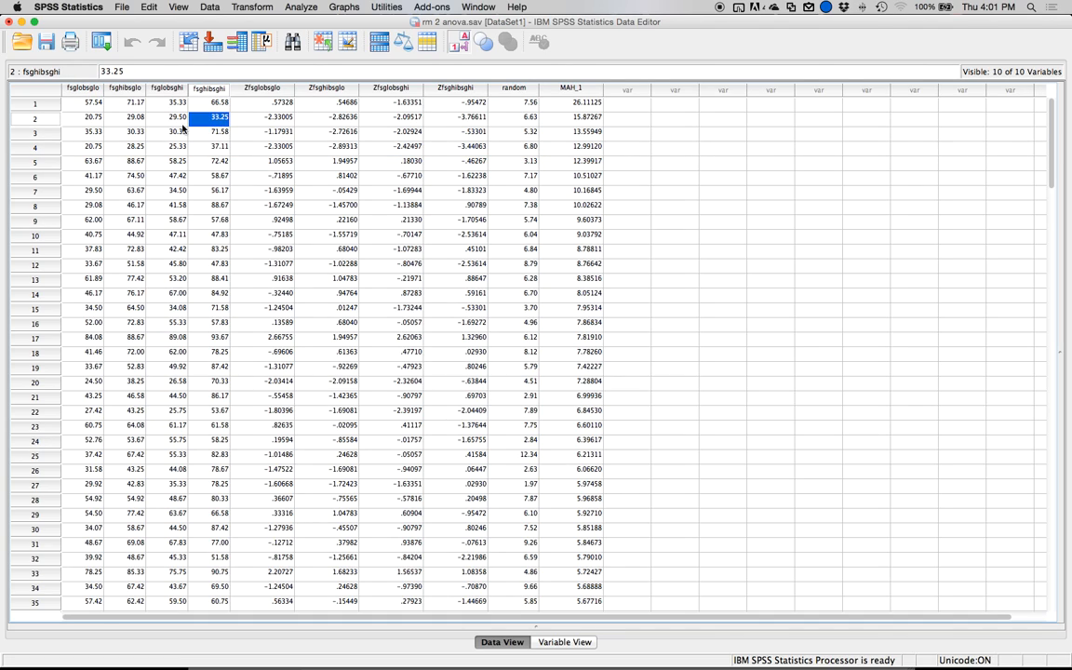
left_click(39, 103)
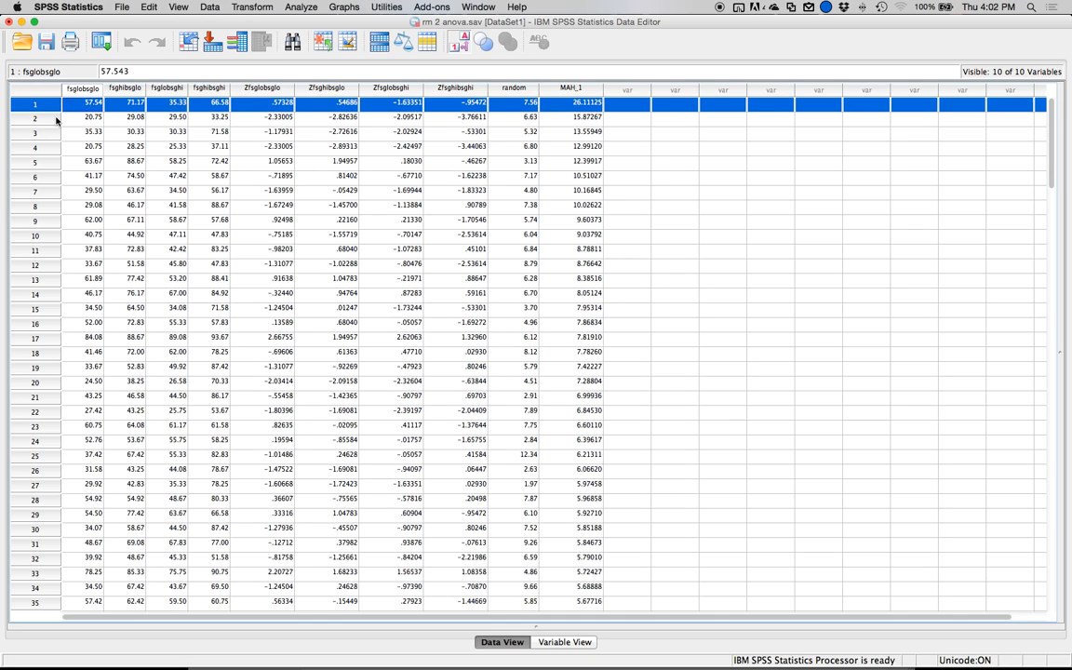
Run two-tailed bivariate Pearson correlations among the four original FSG/BSG variables to check additivity.
left_click(316, 7)
mouse_move(340, 100)
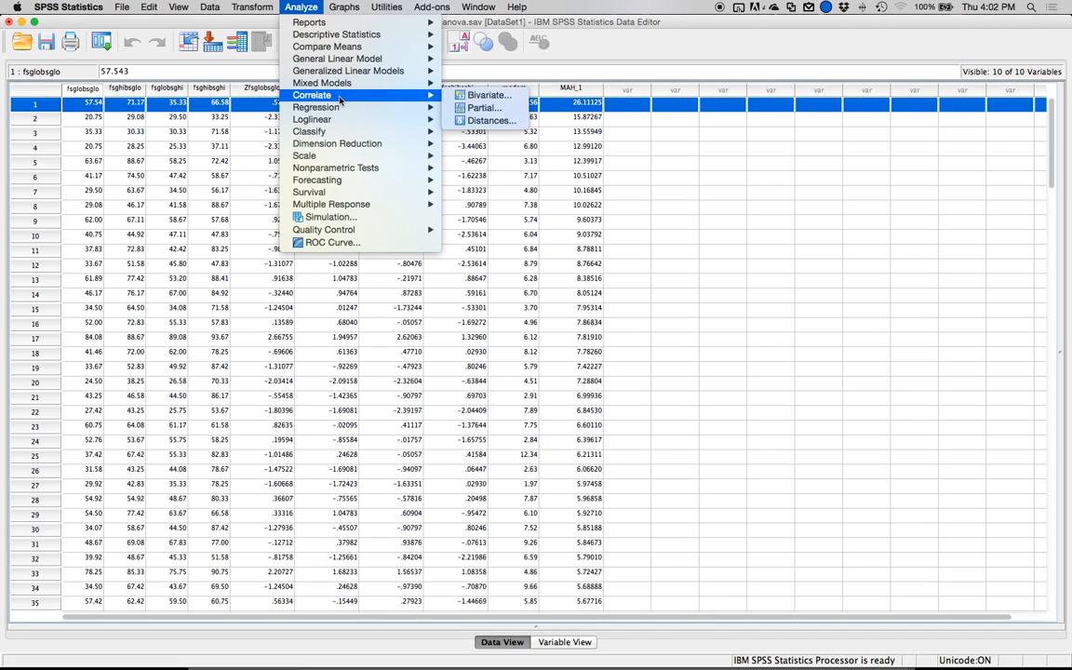
left_click(483, 94)
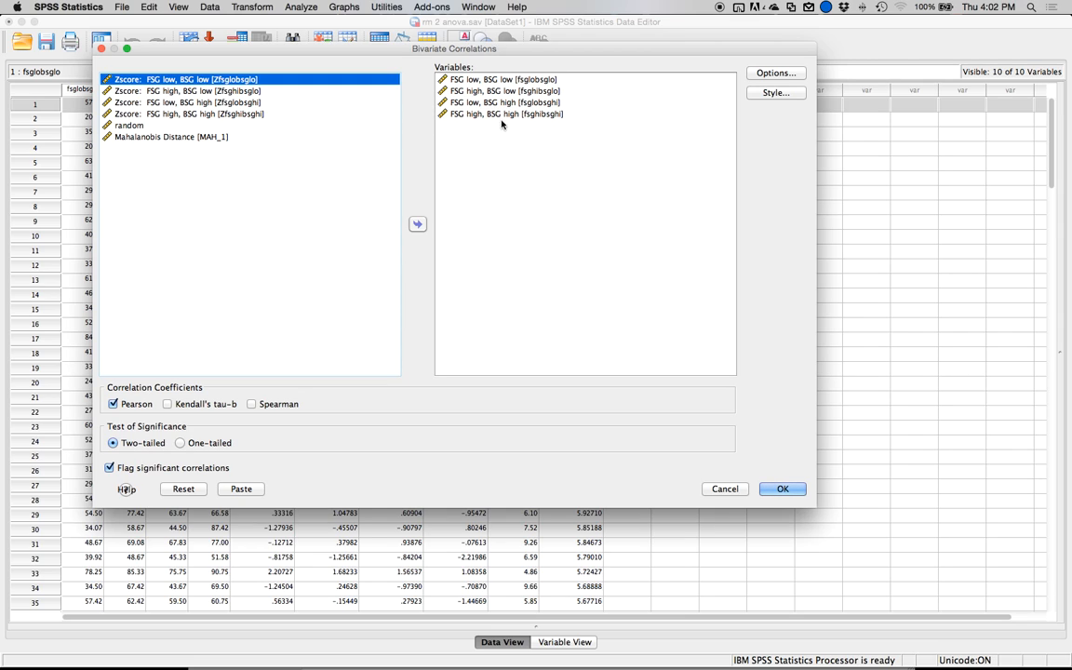
left_click(771, 489)
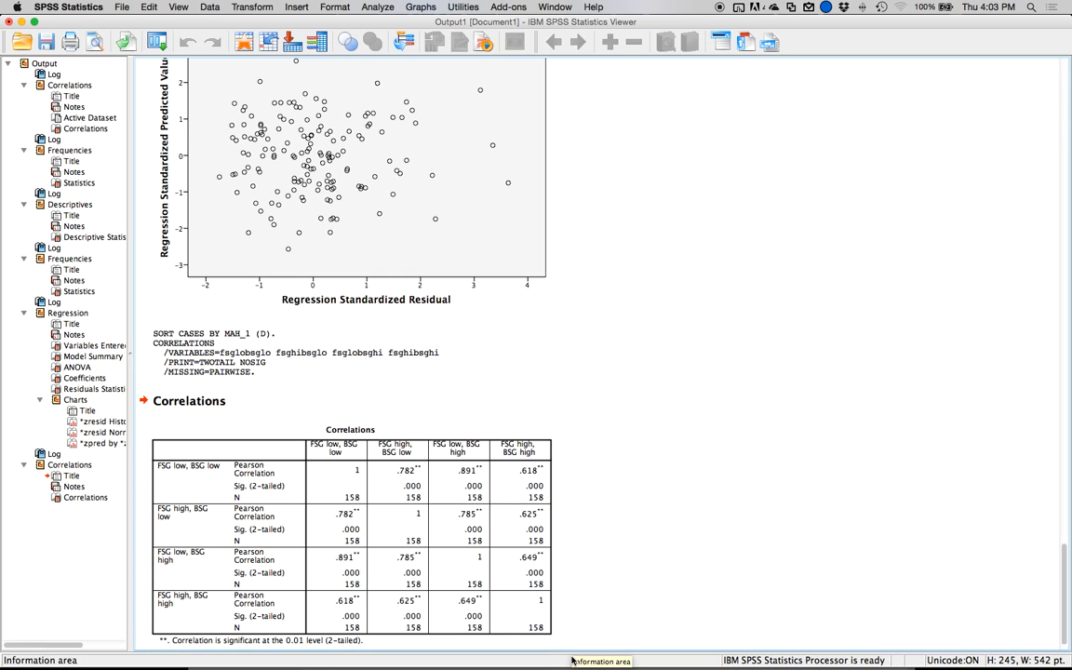
Examine the regression's residual scatterplot, normal P-P plot and histogram in the output to assess the assumptions.
scroll(654, 463, "up", 2)
scroll(654, 465, "up", 5)
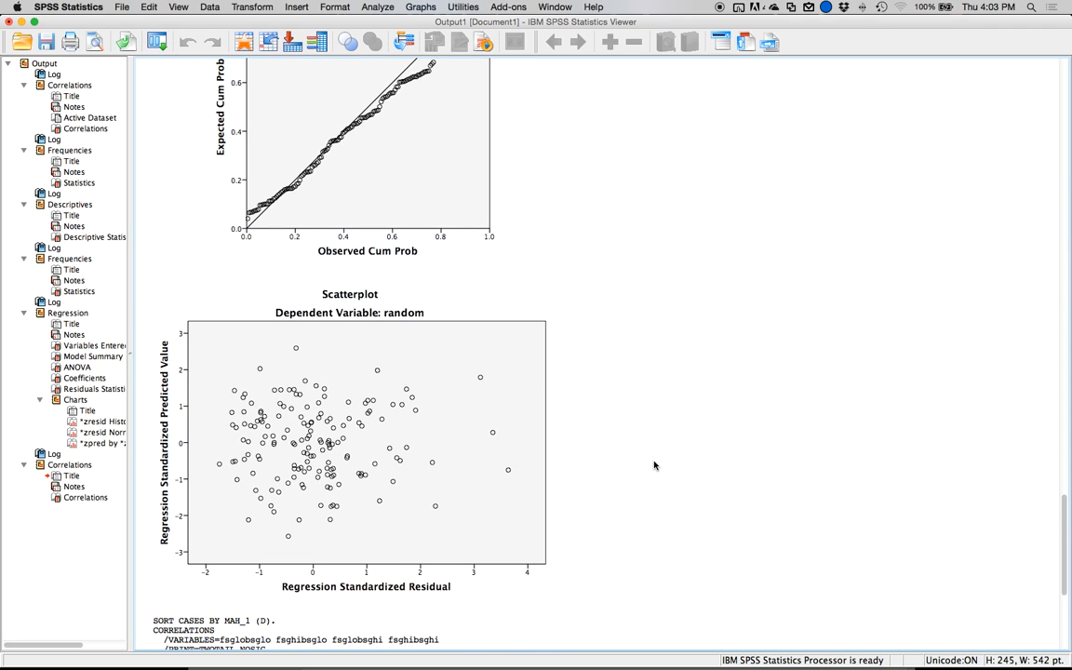
scroll(652, 456, "up", 8)
scroll(652, 450, "down", 2)
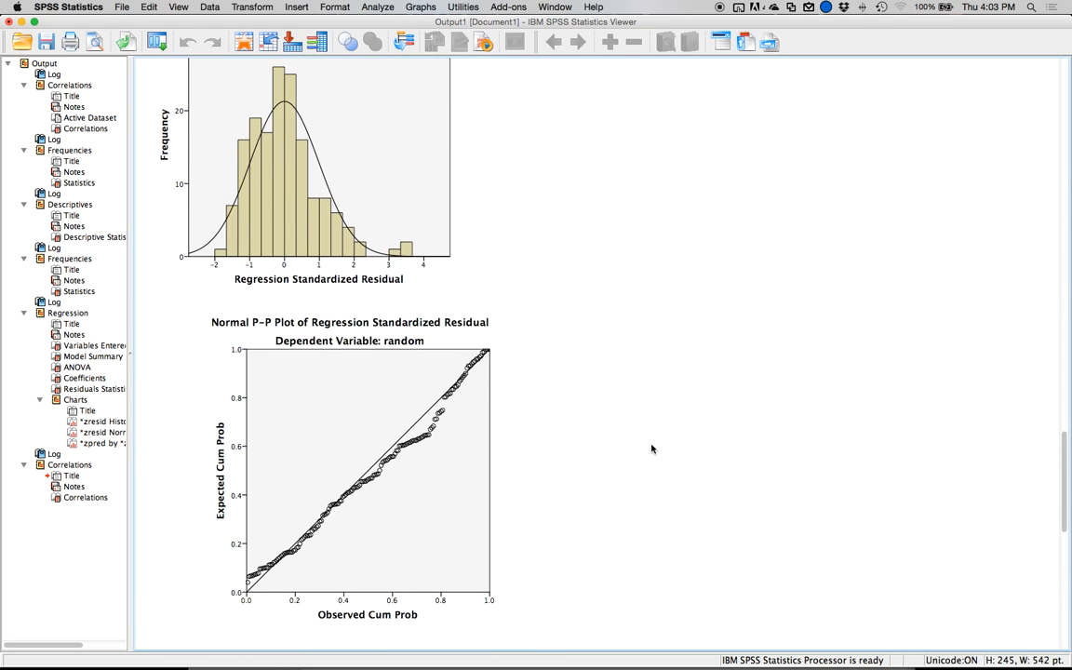
left_click(448, 486)
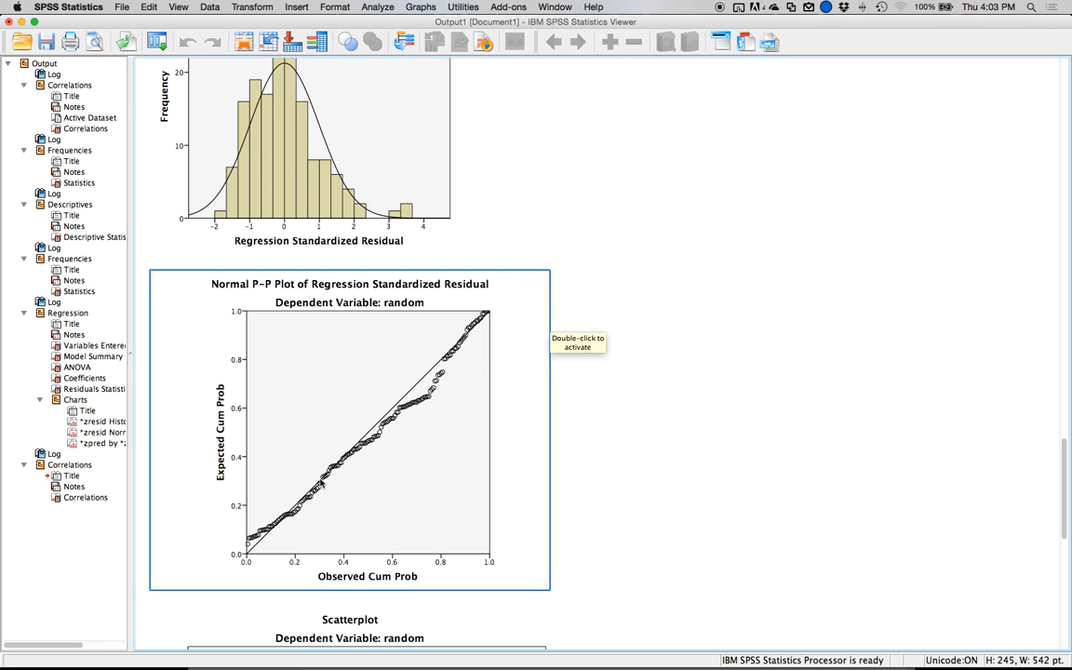
scroll(430, 398, "up", 5)
left_click(431, 398)
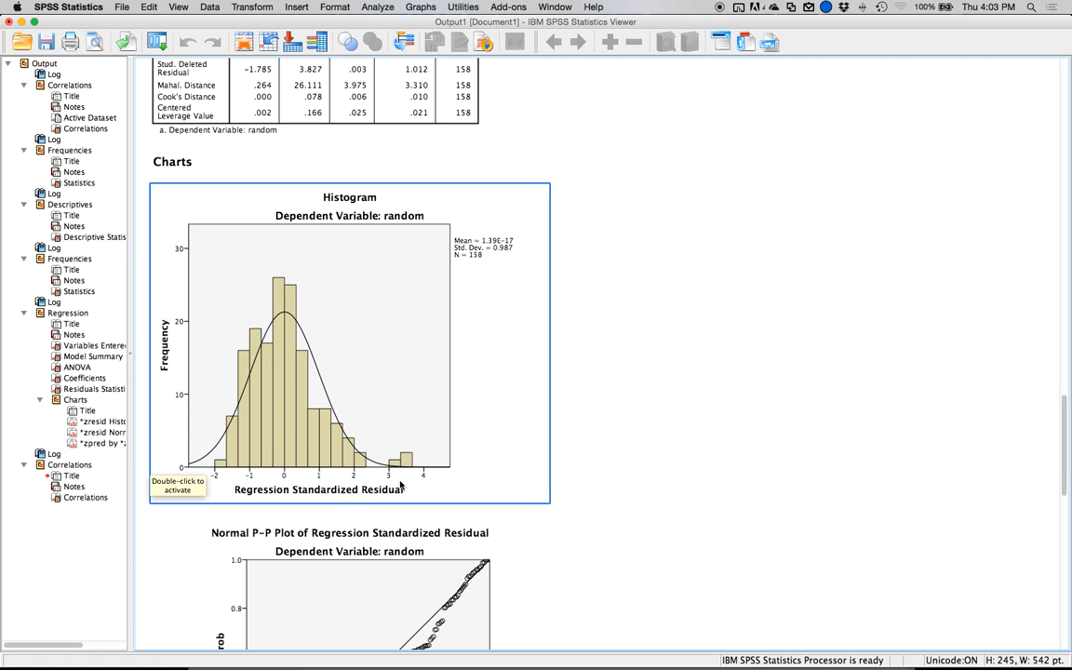
scroll(307, 455, "up", 1)
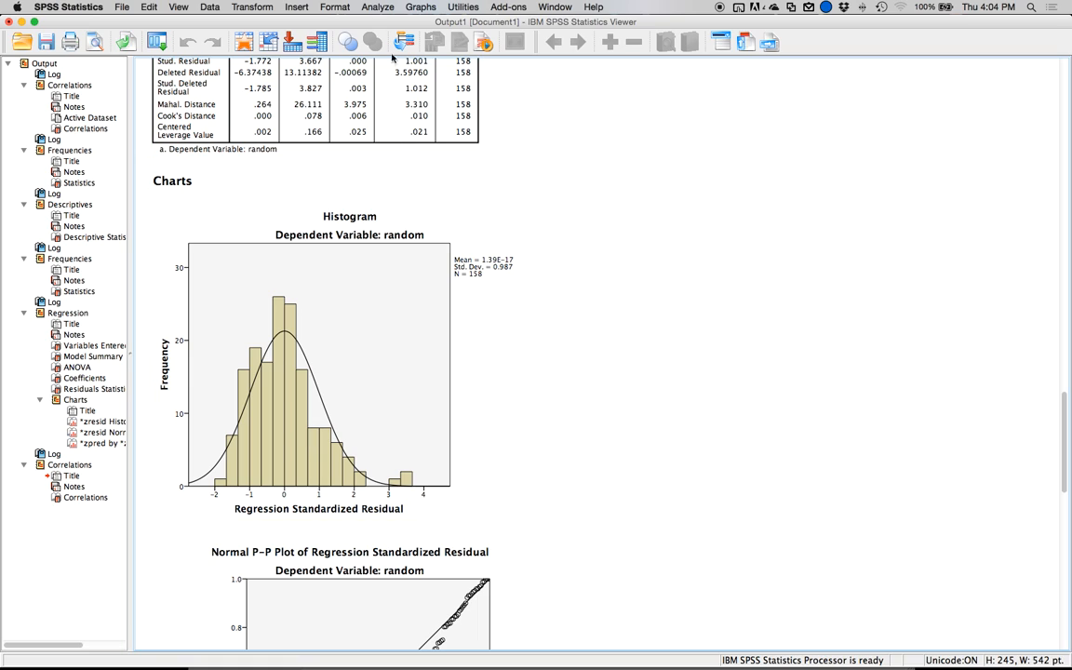
Open a new Frequencies analysis, reset its previous settings and turn off the frequency tables.
left_click(383, 8)
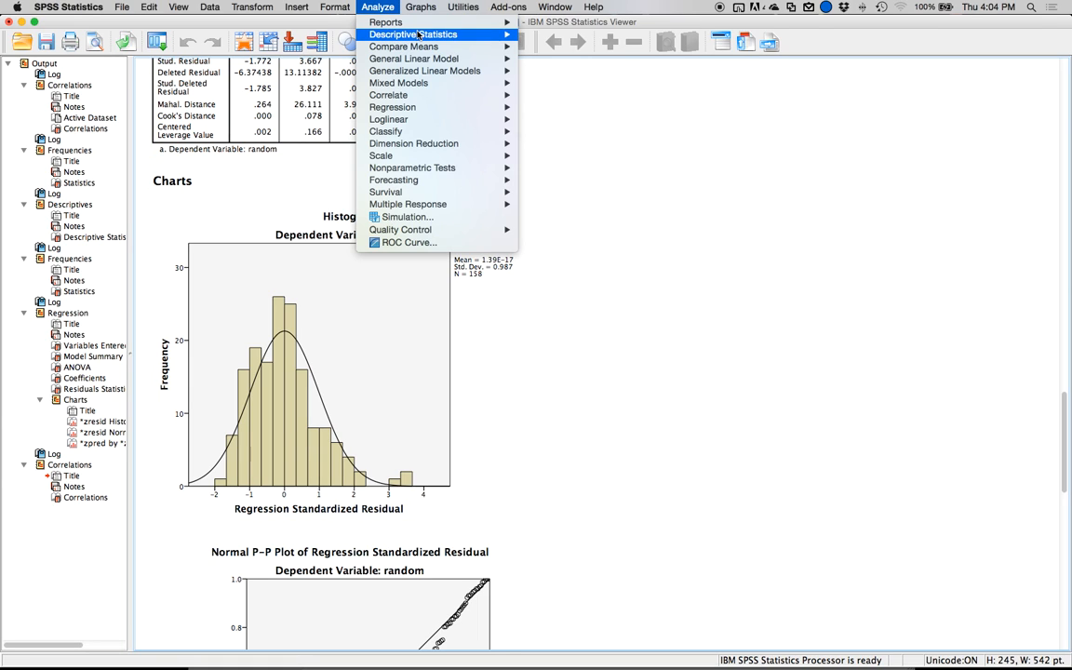
mouse_move(381, 34)
left_click(590, 35)
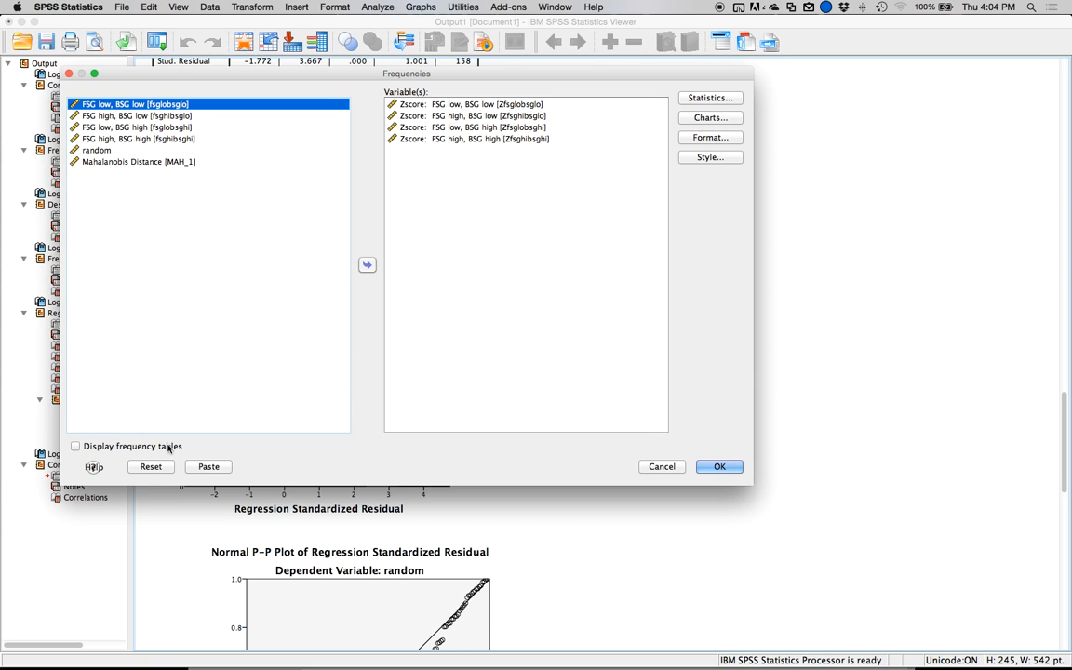
left_click(150, 466)
left_click(81, 447)
left_click(563, 305)
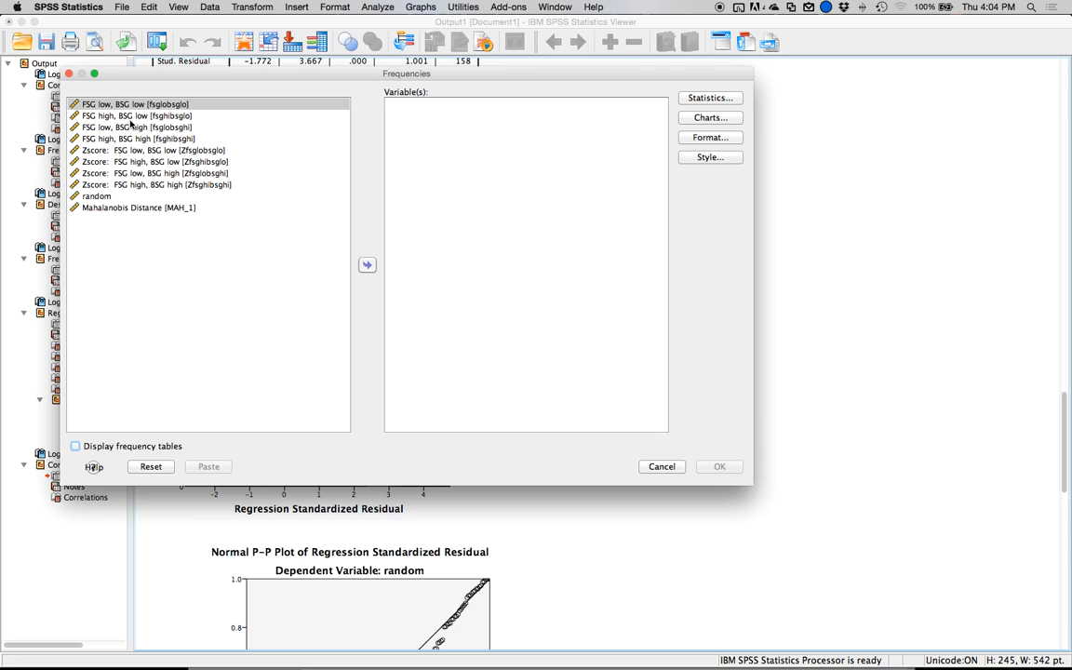
Add the four original FSG/BSG variables to the Frequencies analysis, keeping frequency tables turned off.
left_click(144, 105)
key("shift+Down")
key("shift+Down")
key("shift+Down")
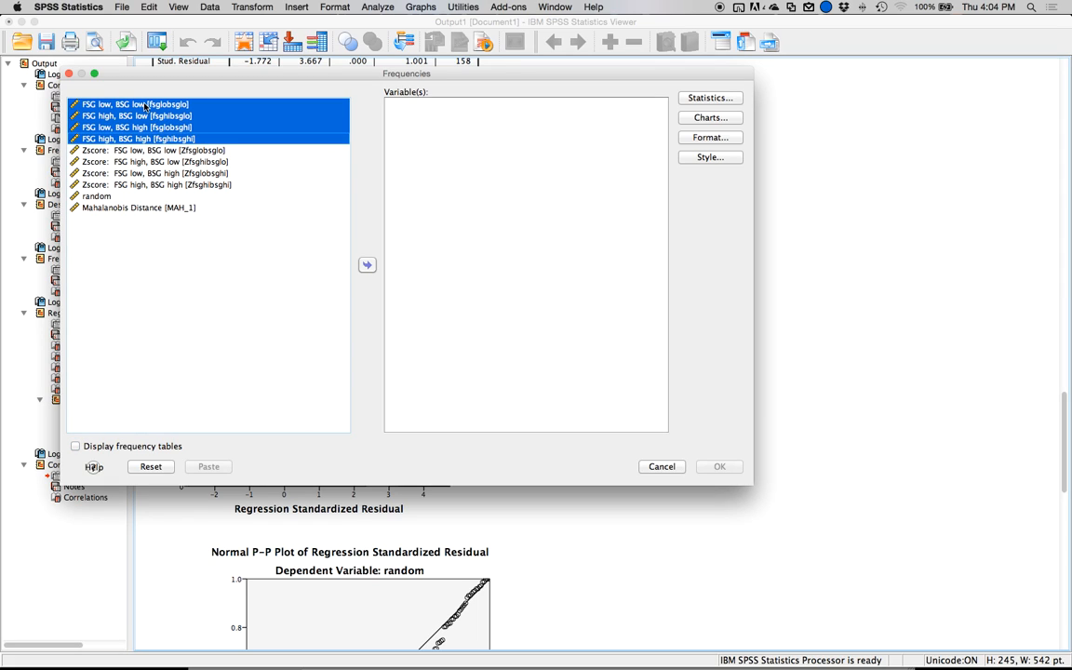
left_click(367, 264)
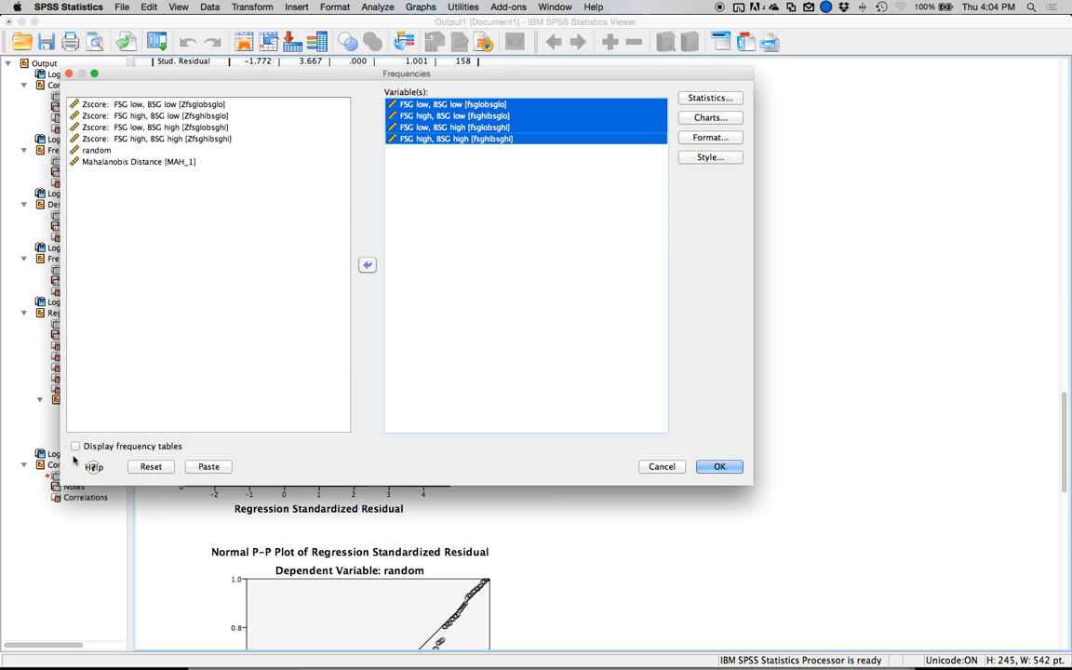
left_click(93, 448)
left_click(93, 449)
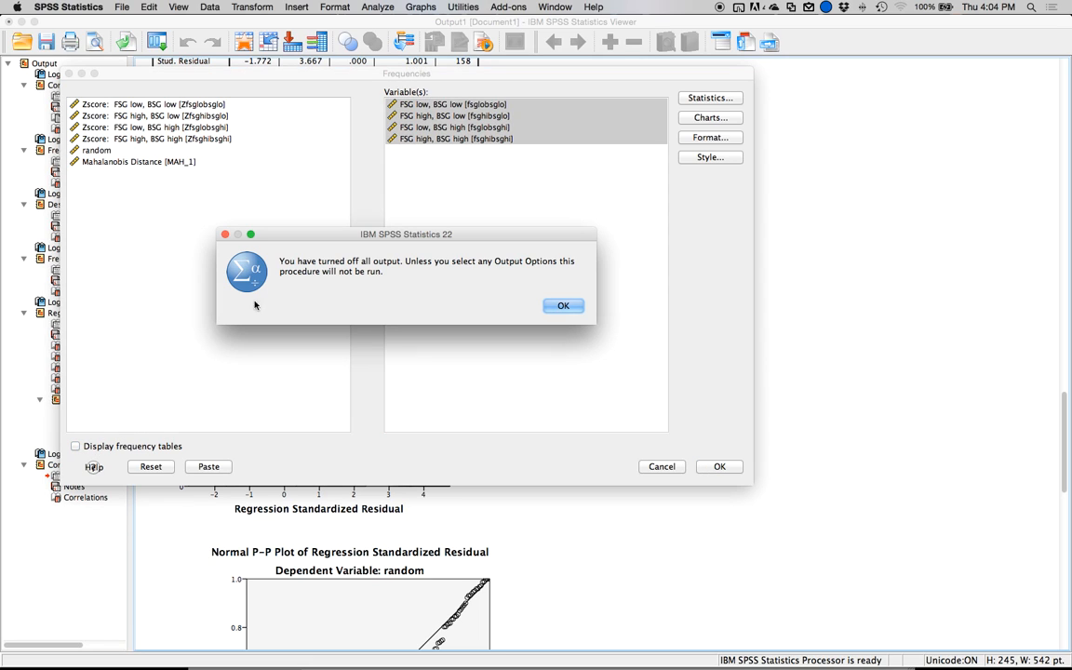
left_click(553, 307)
Request skewness and kurtosis as the statistics for the Frequencies analysis.
left_click(710, 97)
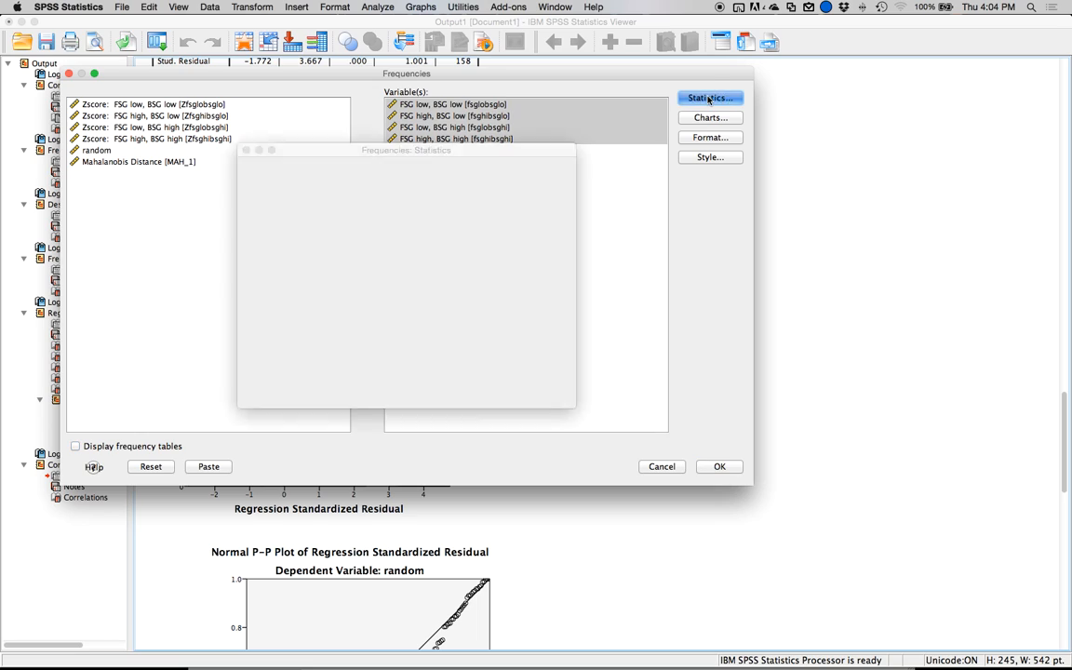
left_click(409, 247)
left_click(446, 263)
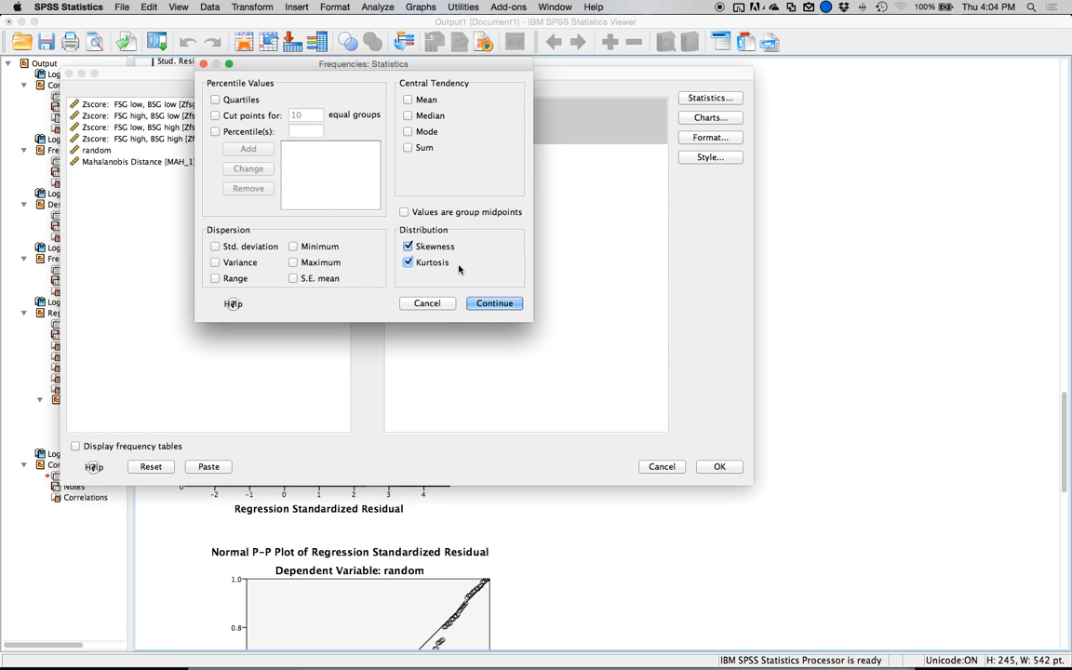
left_click(485, 306)
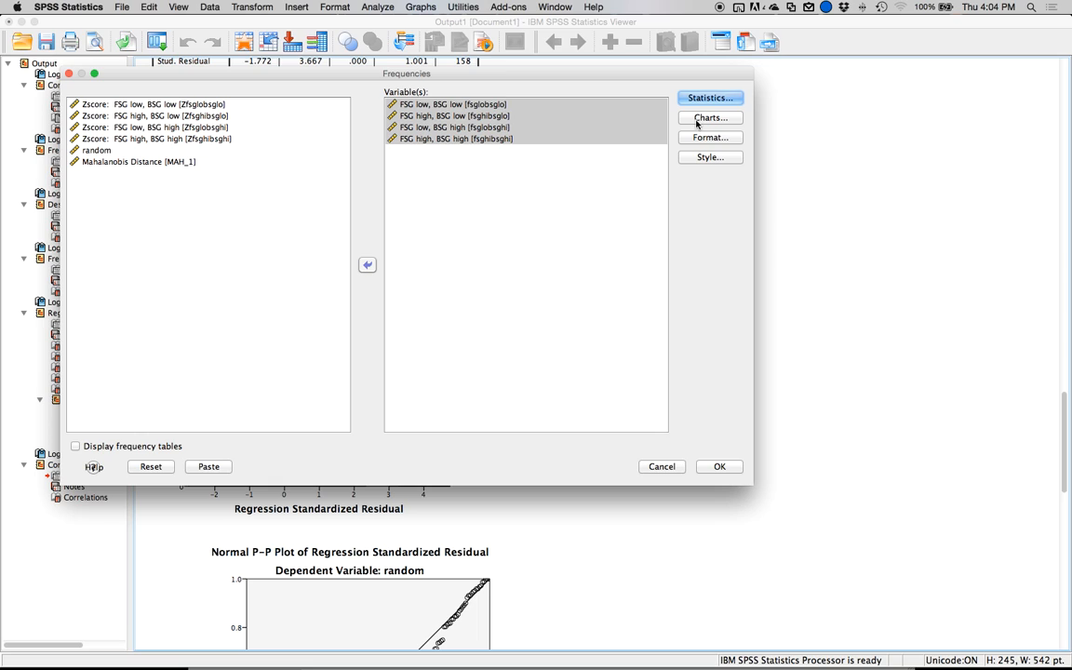
Add histograms with a normal curve to the Frequencies analysis and run it.
left_click(698, 119)
left_click(466, 339)
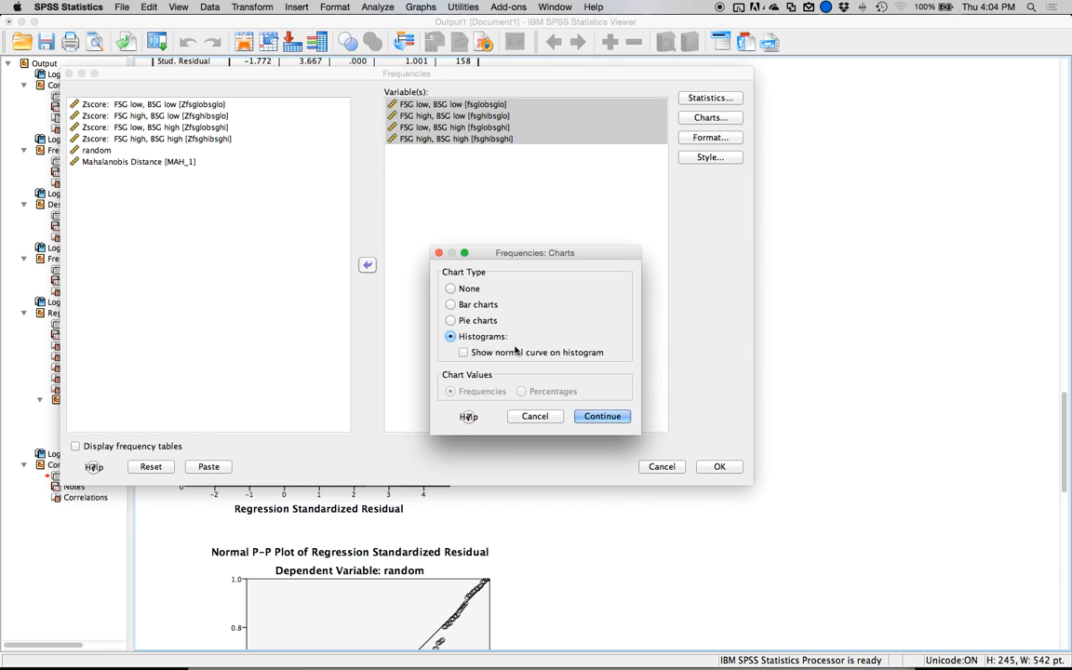
left_click(538, 354)
left_click(606, 417)
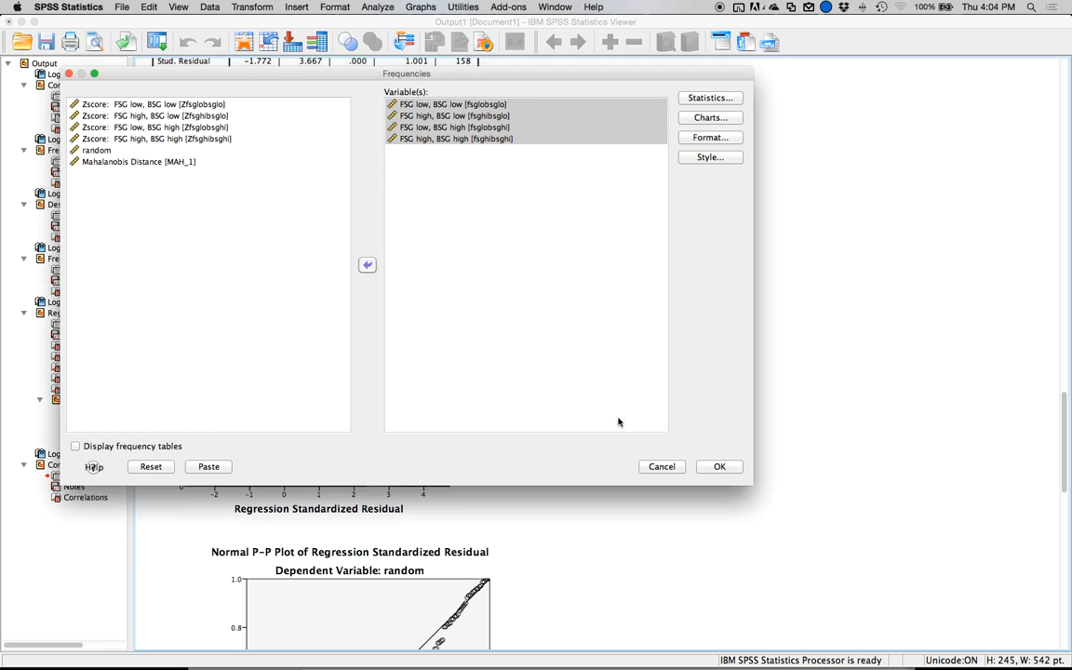
left_click(713, 471)
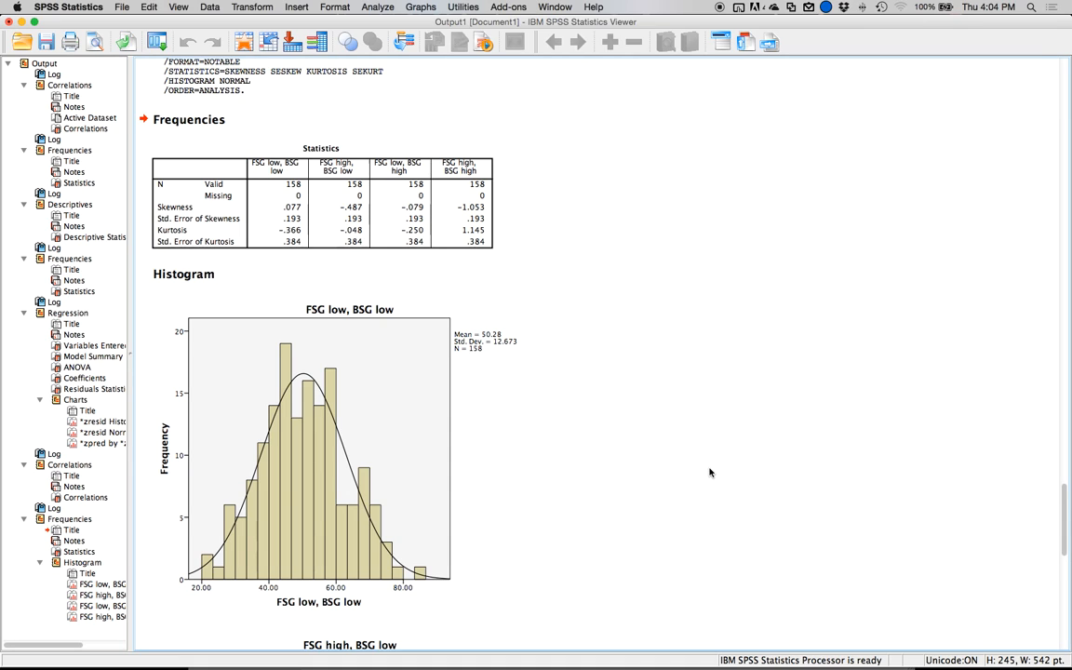
Examine the skewness and kurtosis statistics and each of the four variables' histograms to assess normality.
left_click(321, 226)
scroll(586, 326, "down", 5)
left_click(363, 353)
scroll(569, 349, "down", 8)
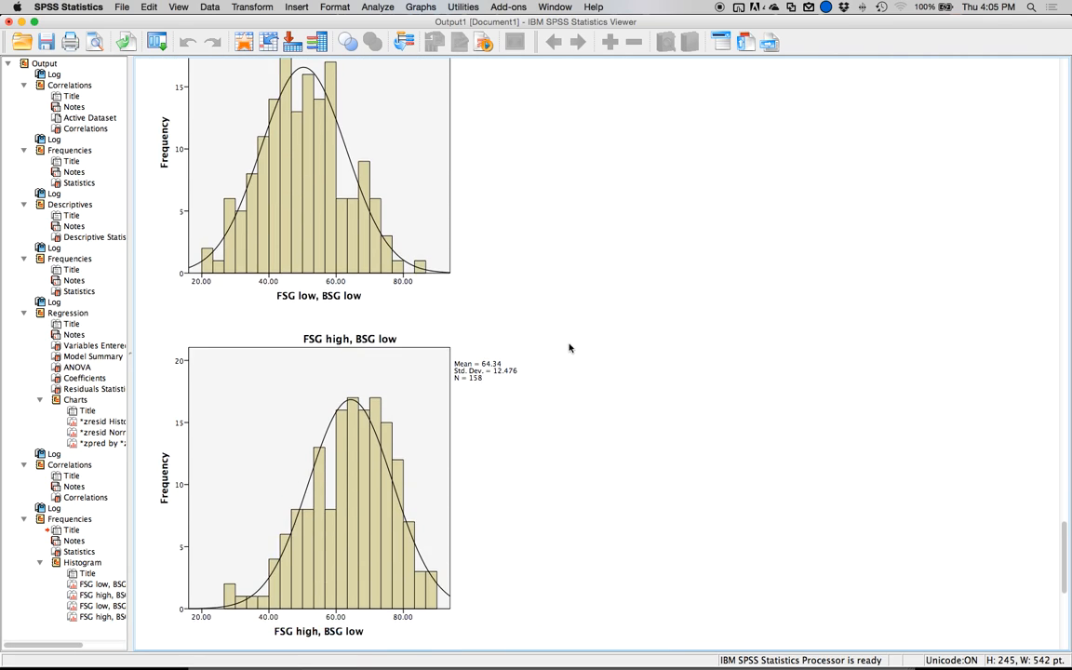
left_click(361, 340)
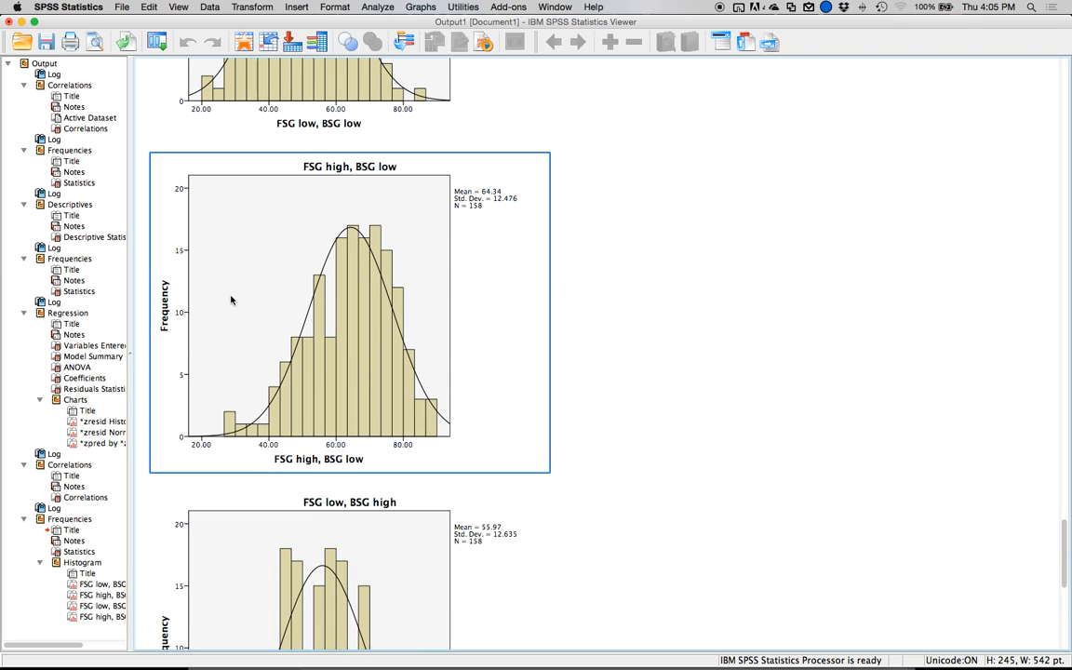
scroll(446, 345, "down", 10)
left_click(470, 367)
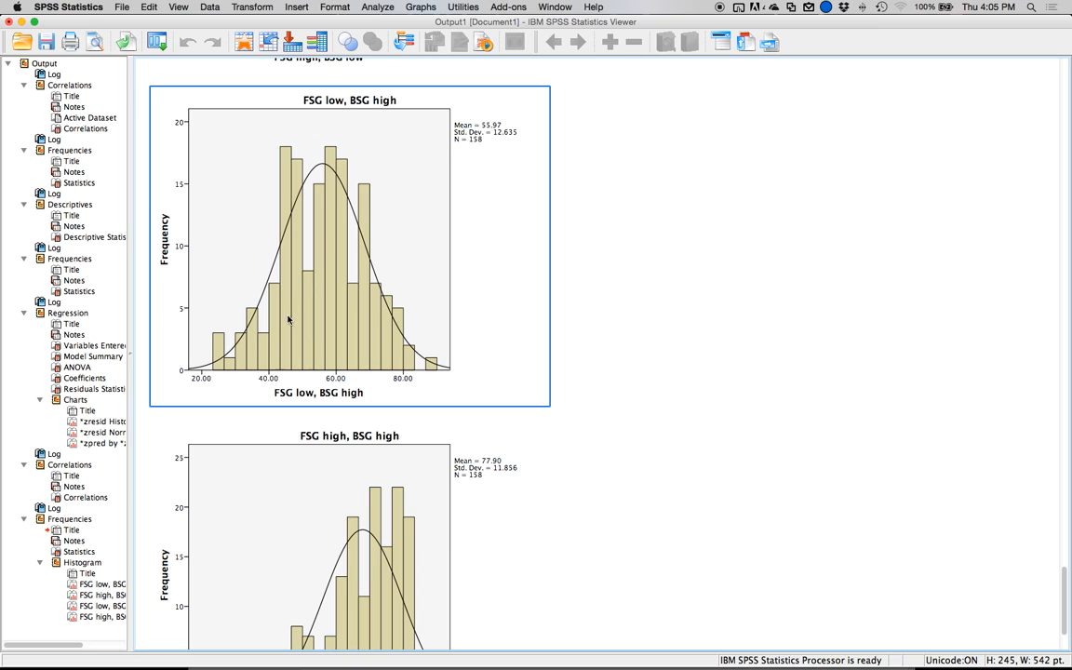
scroll(260, 353, "down", 3)
left_click(199, 407)
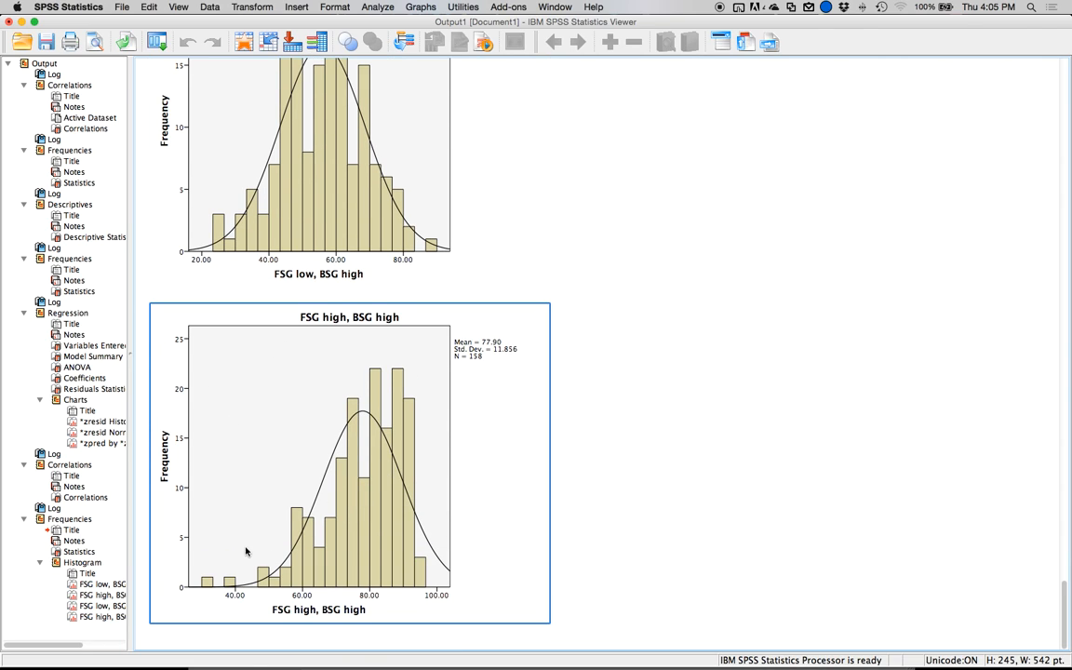
left_click(257, 639)
left_click(246, 626)
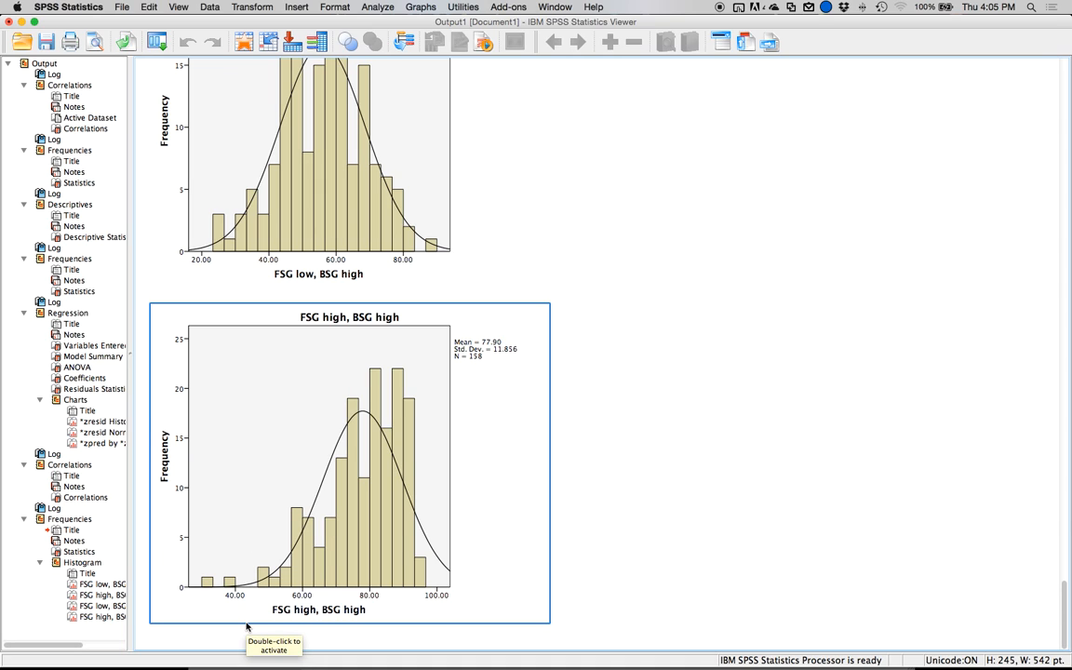
Compare the shape and spread of the four FSG/BSG histograms with one another, focusing on the FSG high, BSG high distribution.
scroll(326, 531, "up", 10)
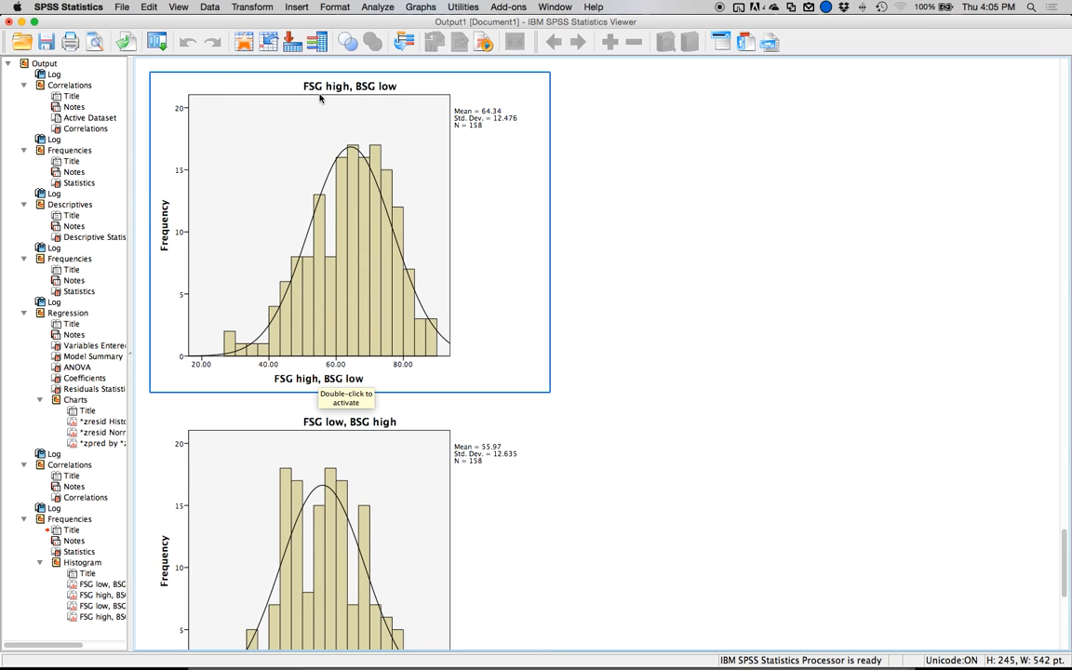
scroll(325, 104, "down", 2)
scroll(394, 291, "down", 5)
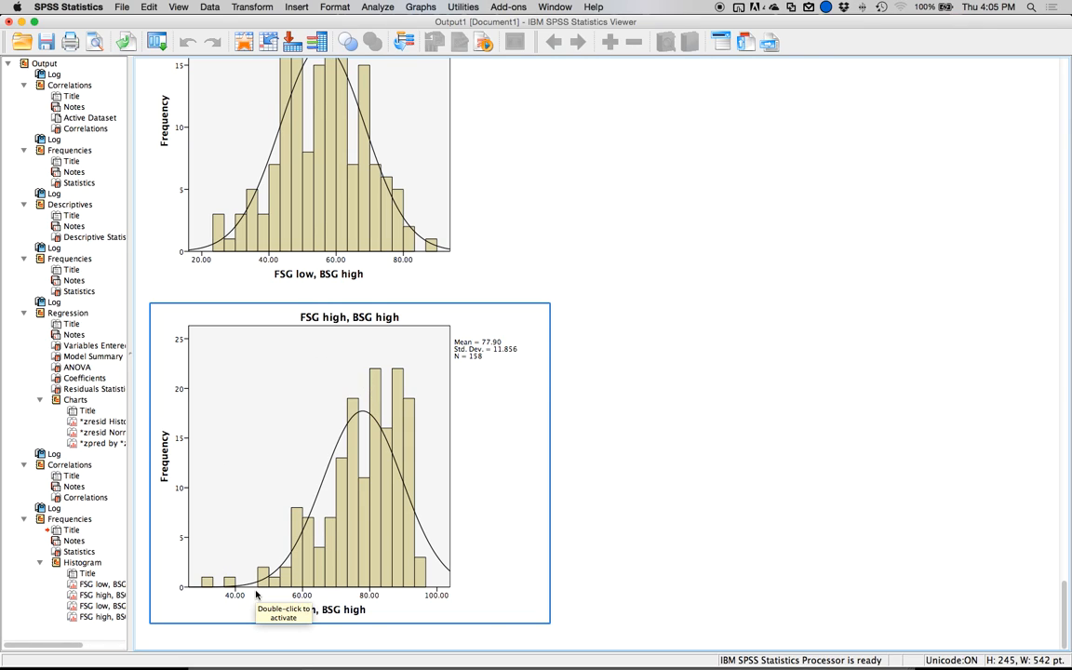
scroll(277, 555, "up", 3)
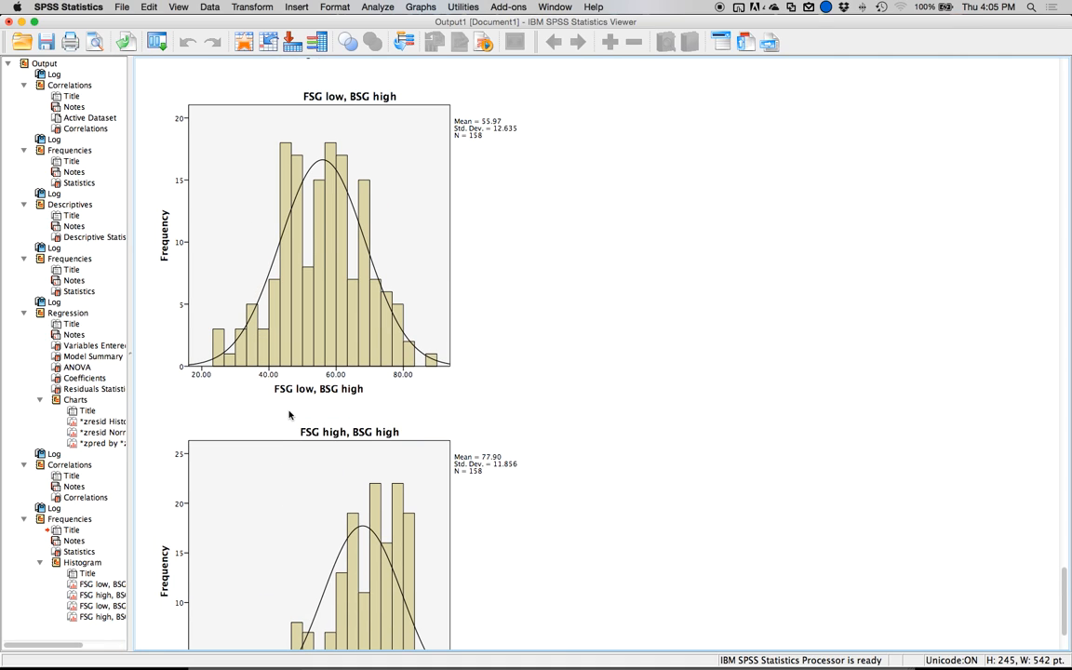
left_click(288, 409)
scroll(297, 372, "up", 3)
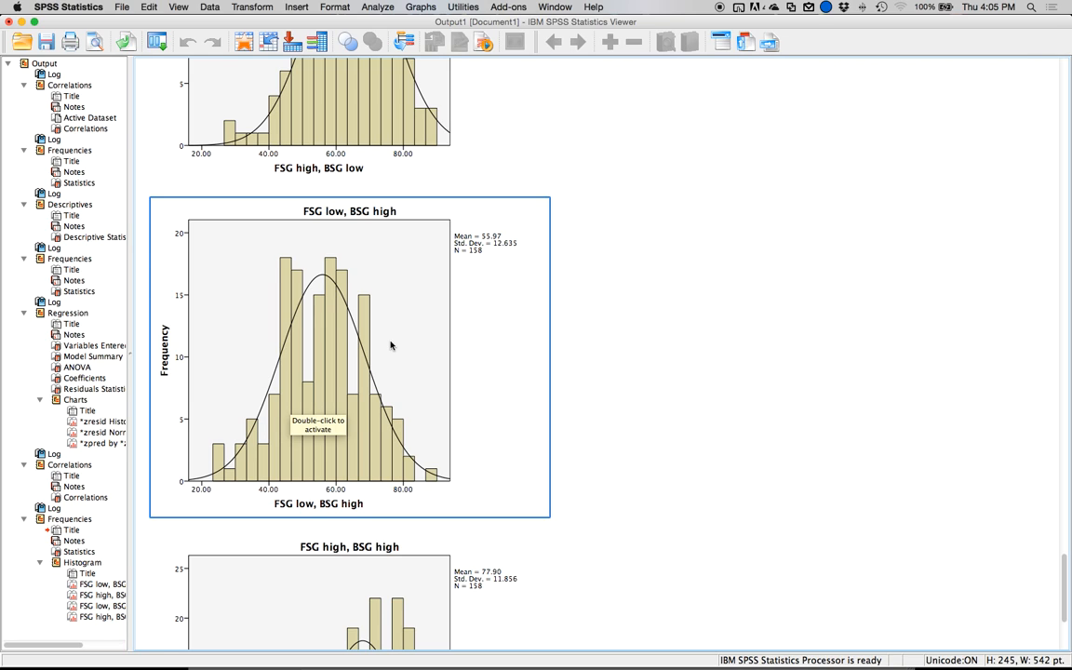
scroll(390, 349, "down", 2)
left_click(199, 533)
scroll(232, 507, "down", 3)
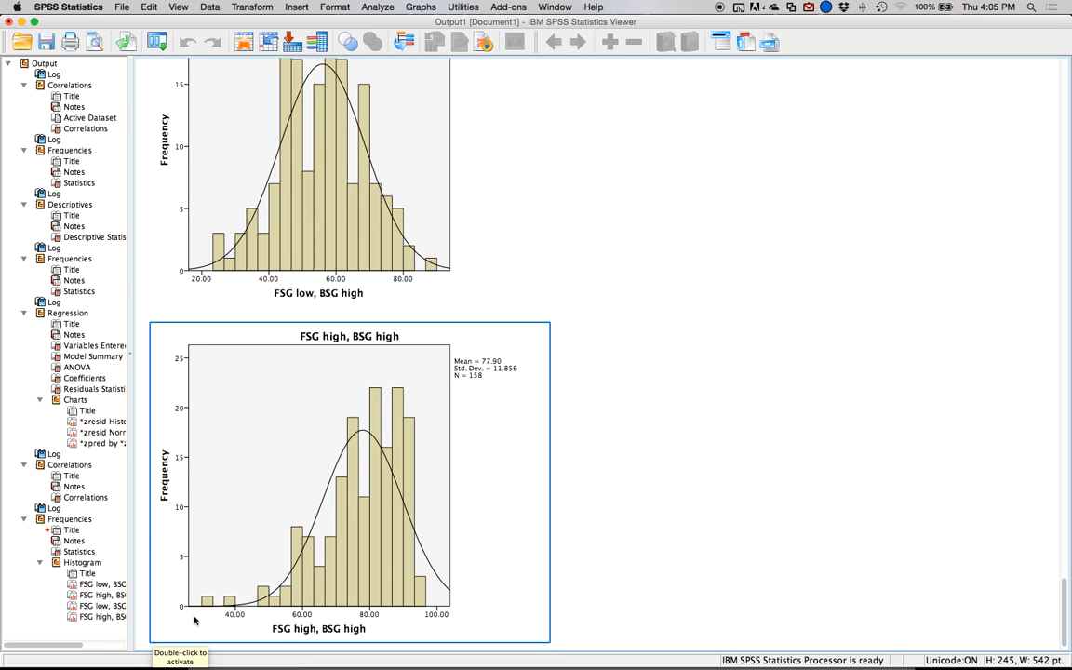
scroll(245, 296, "up", 10)
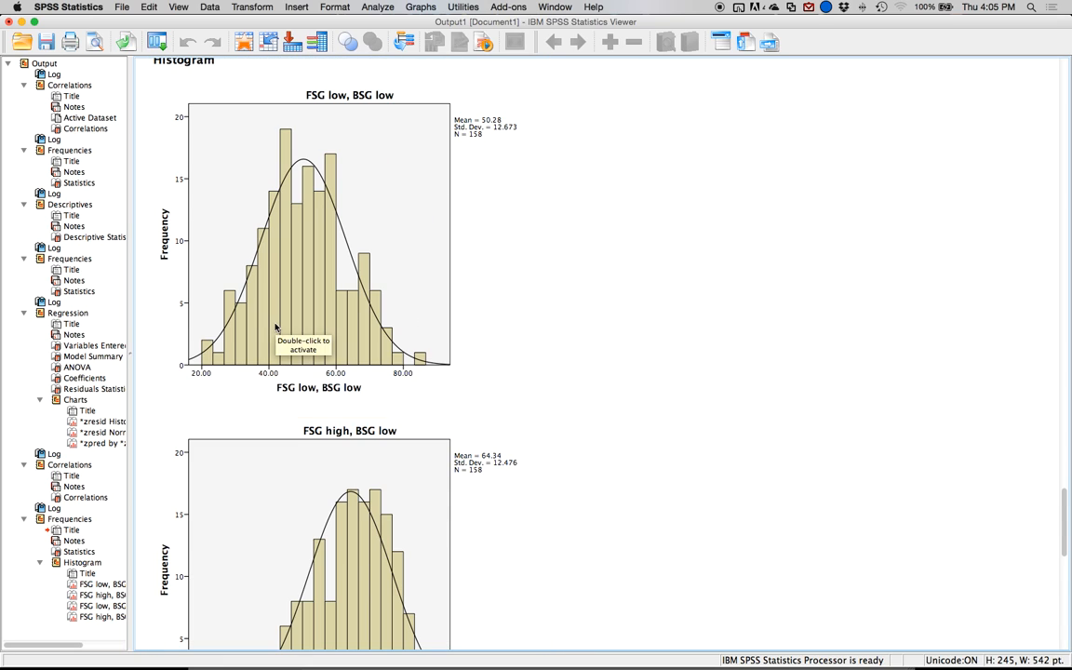
scroll(279, 330, "up", 6)
scroll(298, 337, "down", 10)
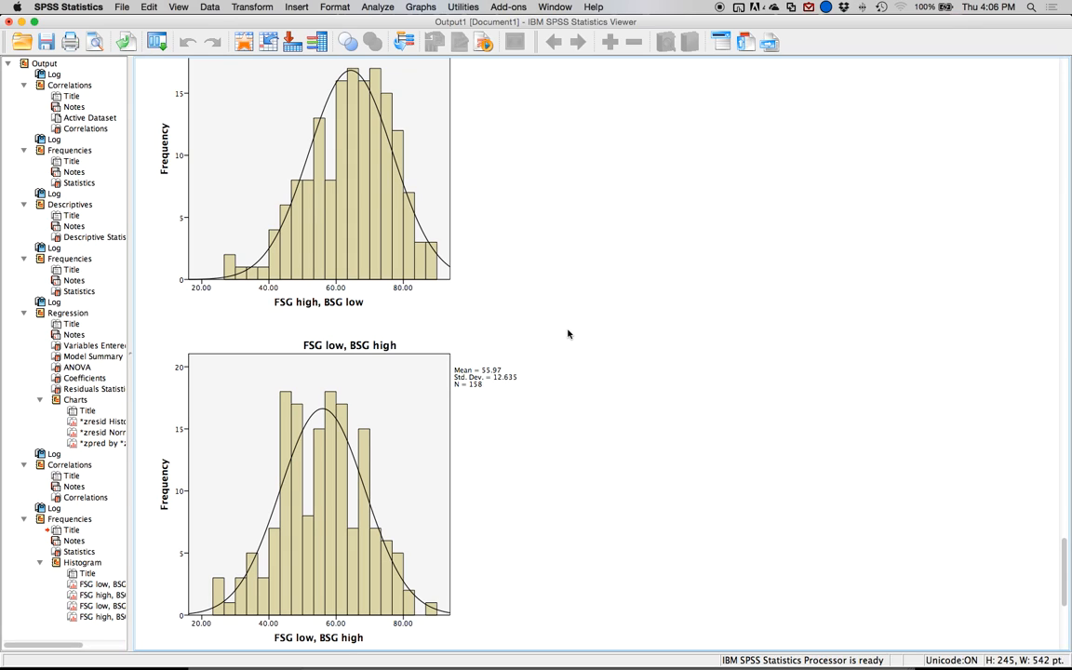
left_click(547, 310)
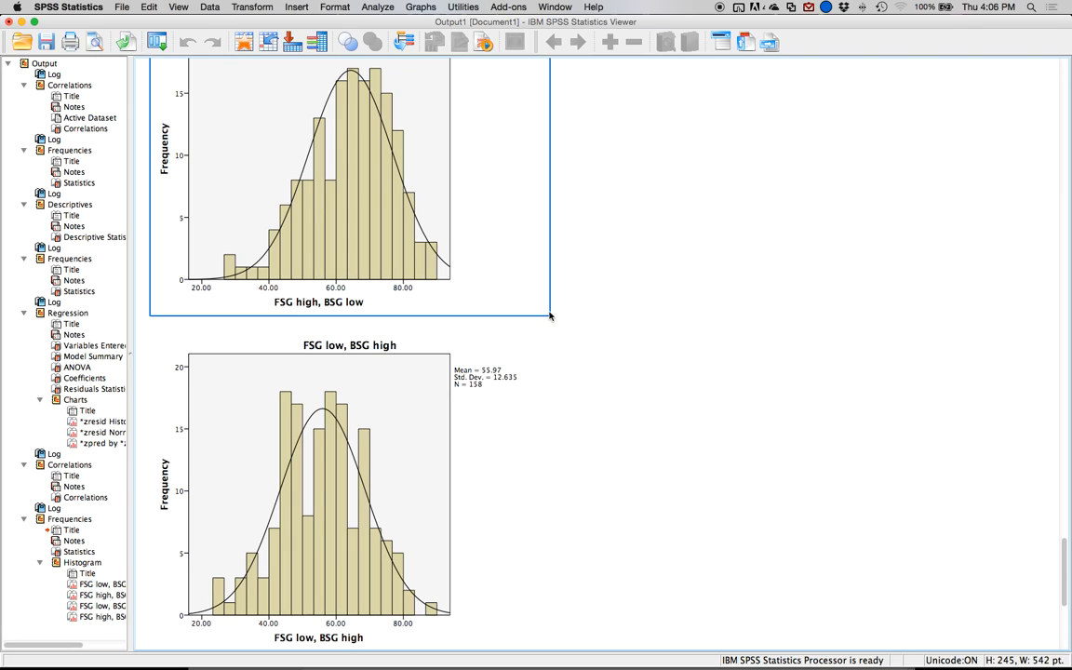
scroll(544, 315, "up", 3)
scroll(543, 318, "up", 15)
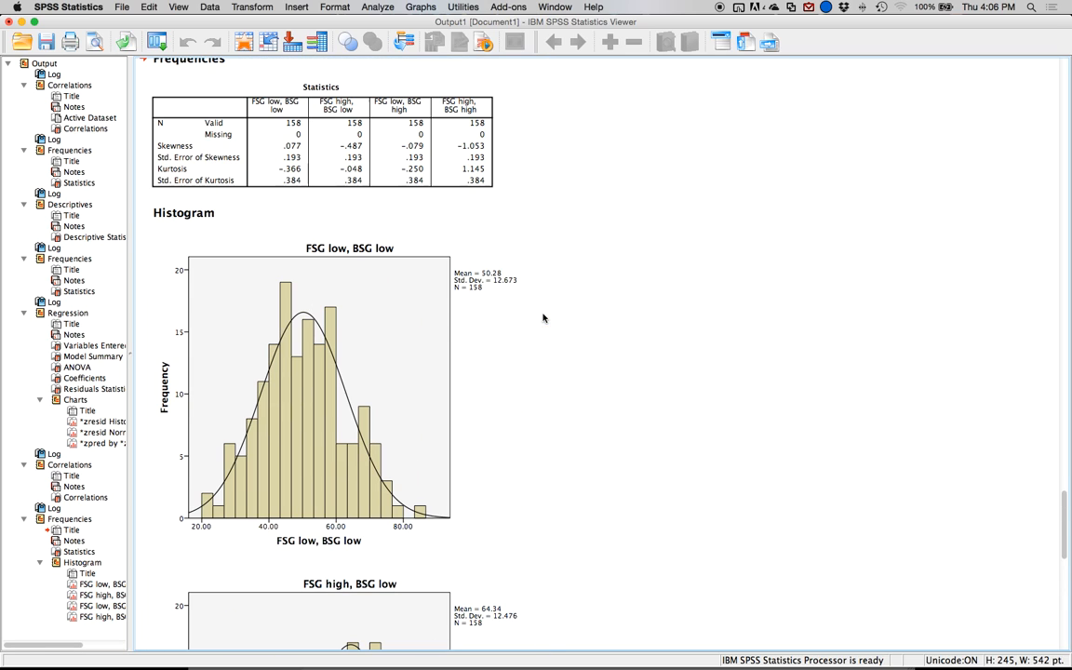
Recheck the regression's residual scatterplot, normal P-P plot and residual histogram for linearity and homogeneity.
scroll(521, 298, "up", 5)
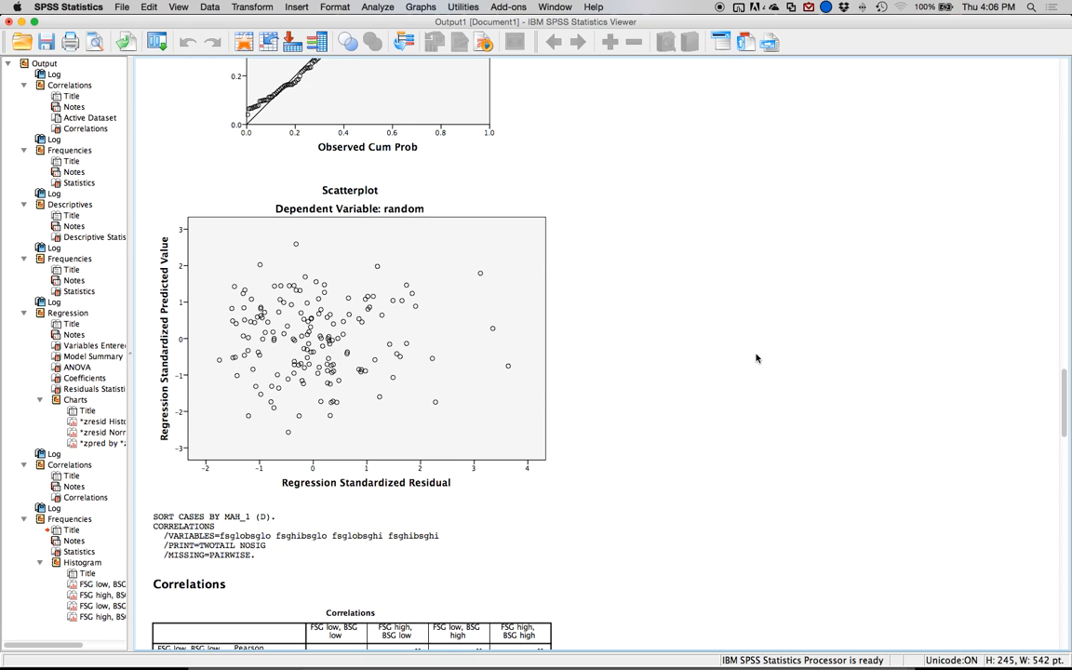
left_click(385, 279)
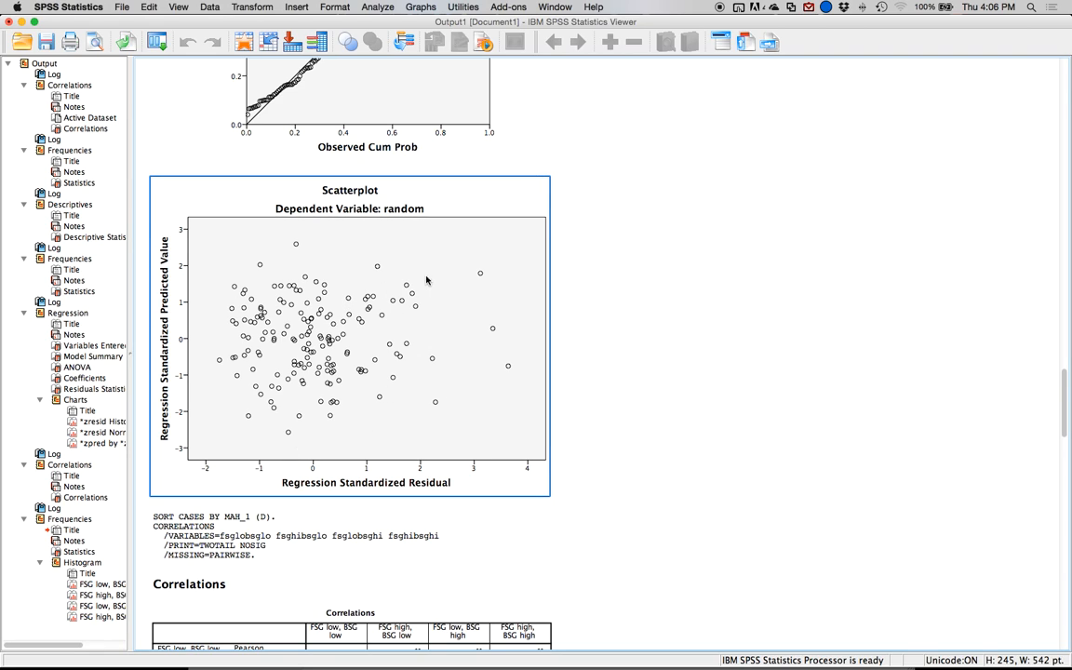
scroll(507, 321, "up", 5)
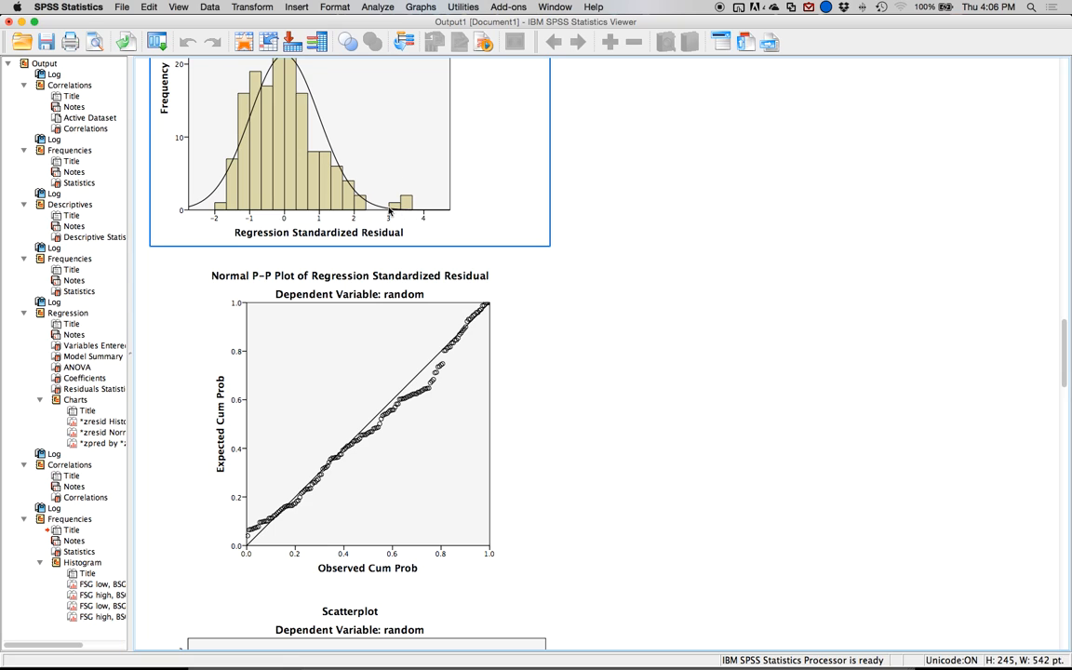
scroll(499, 311, "down", 4)
scroll(500, 312, "down", 3)
scroll(474, 307, "up", 1)
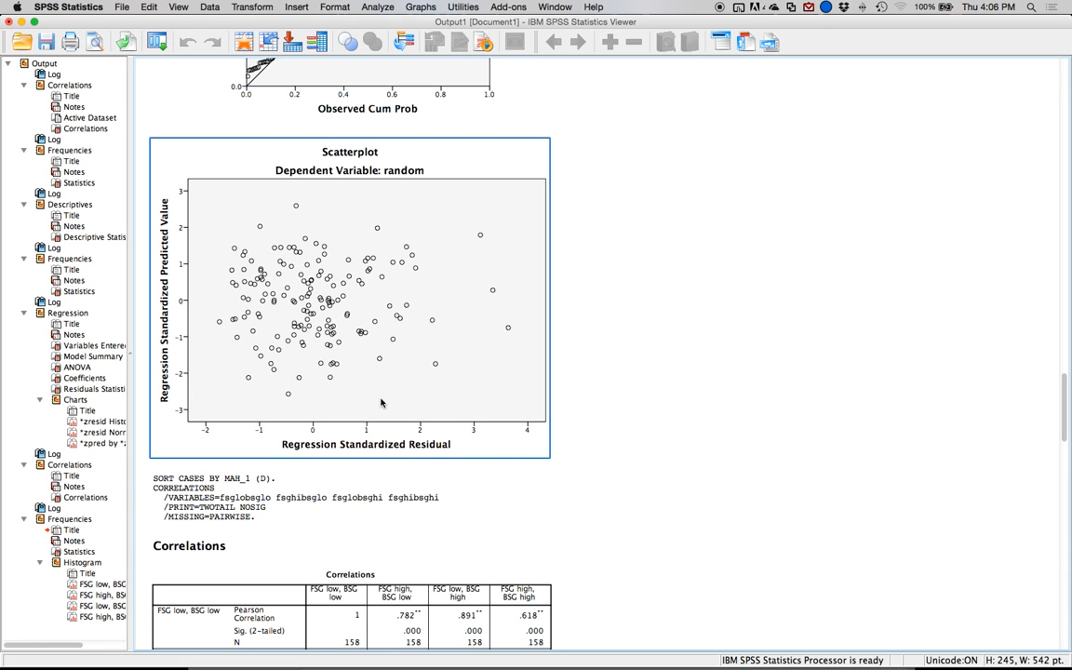
Review the first correlation table and the first descriptive statistics table of the four variables, then return to the histogram output.
scroll(381, 402, "up", 15)
scroll(356, 389, "up", 20)
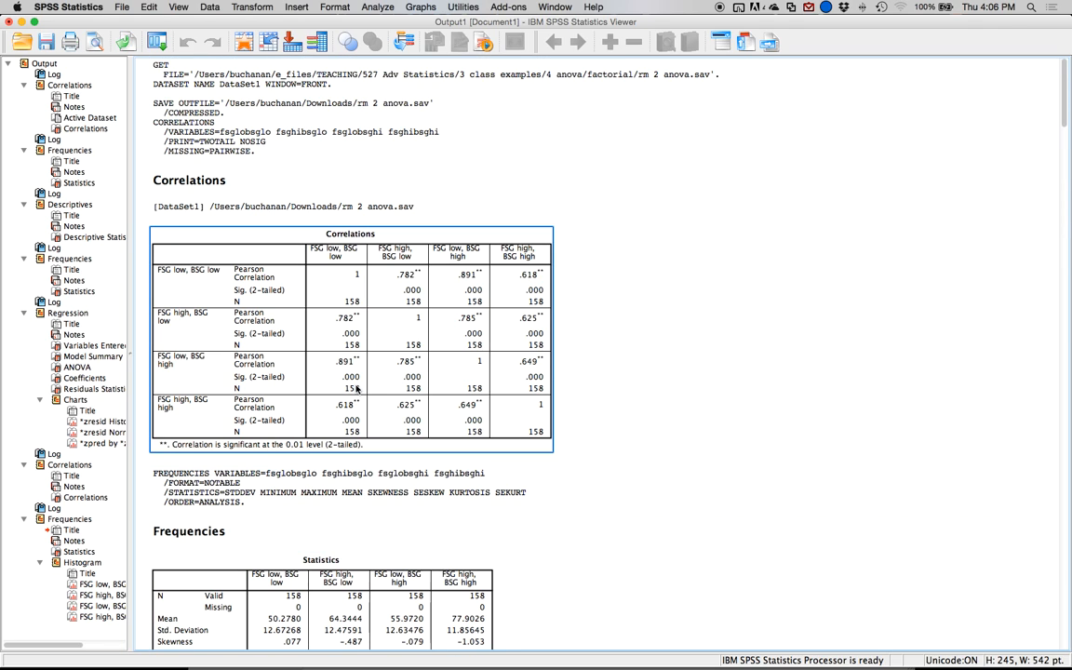
scroll(355, 389, "down", 10)
scroll(355, 390, "up", 10)
left_click(73, 172)
left_click(79, 184)
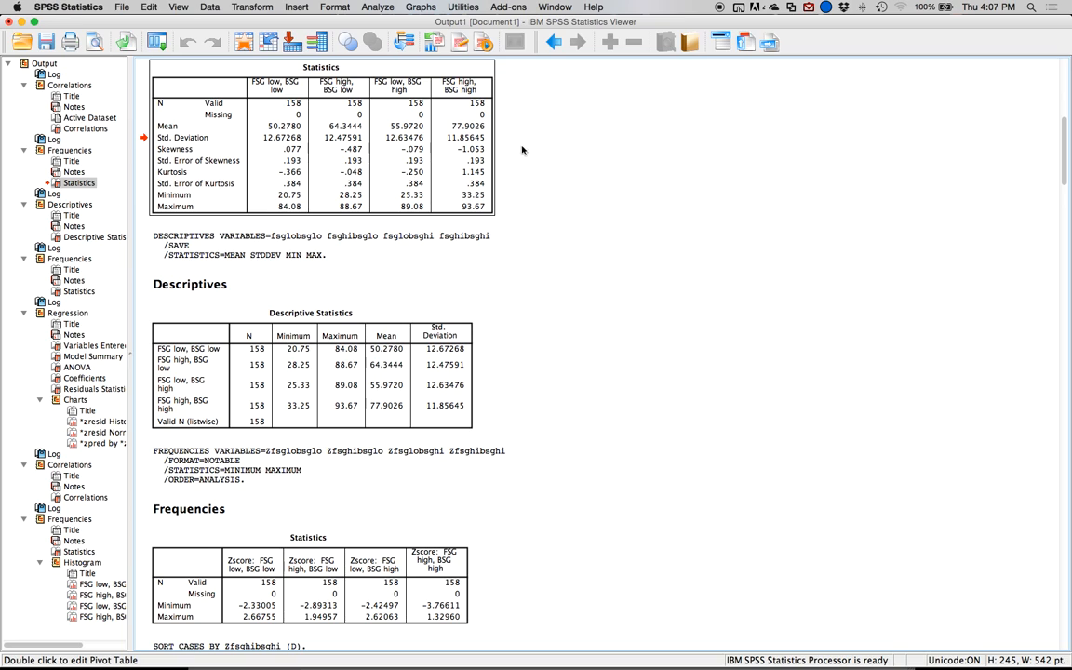
scroll(58, 579, "right", 5)
scroll(58, 580, "left", 3)
left_click(73, 563)
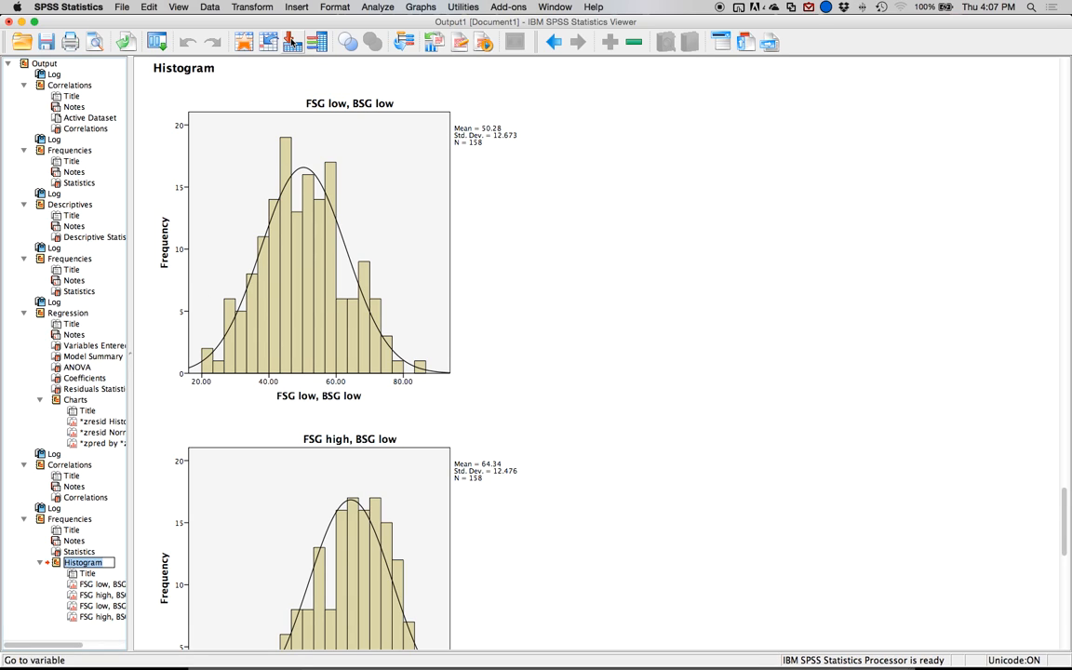
Start a General Linear Model repeated measures analysis and add the within-subject factor FSG with 2 levels.
left_click(374, 8)
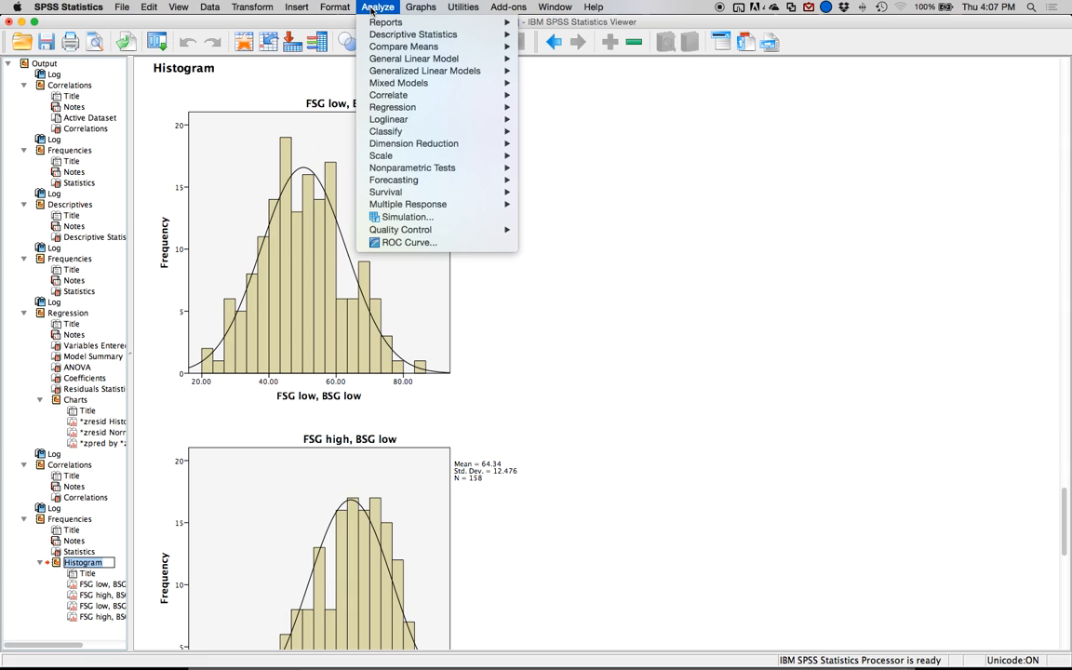
mouse_move(409, 60)
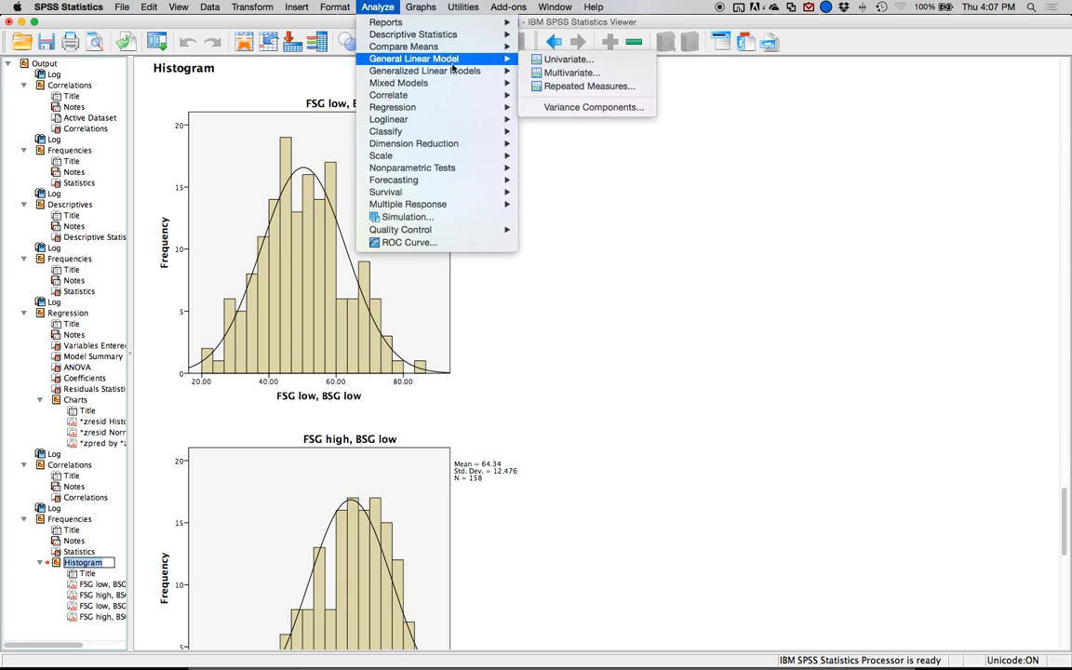
left_click(539, 87)
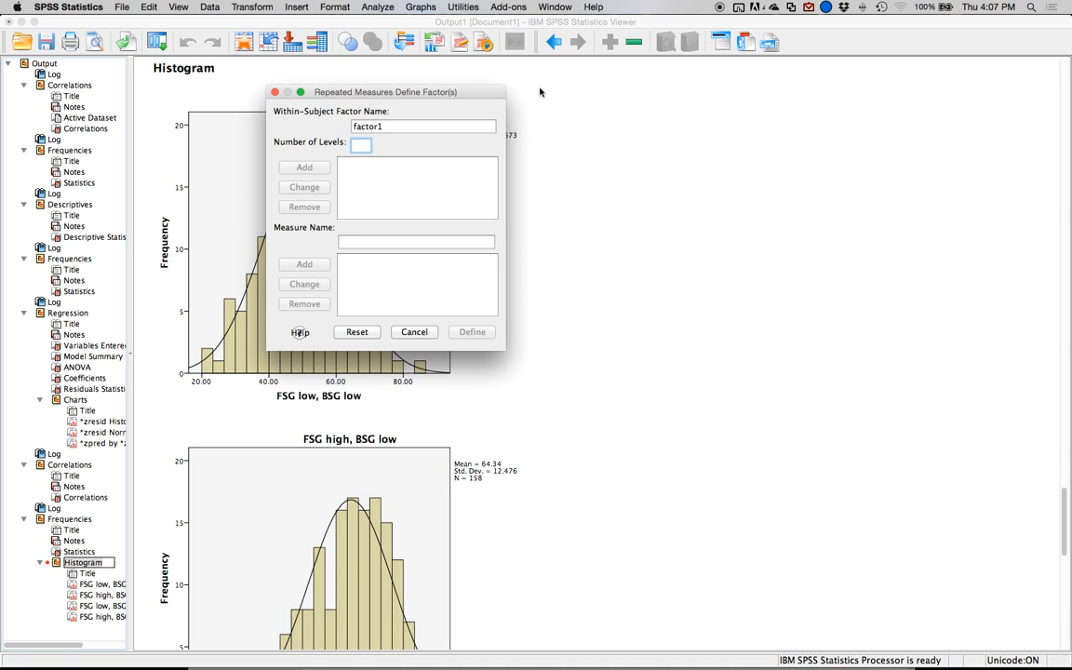
key("shift+Tab")
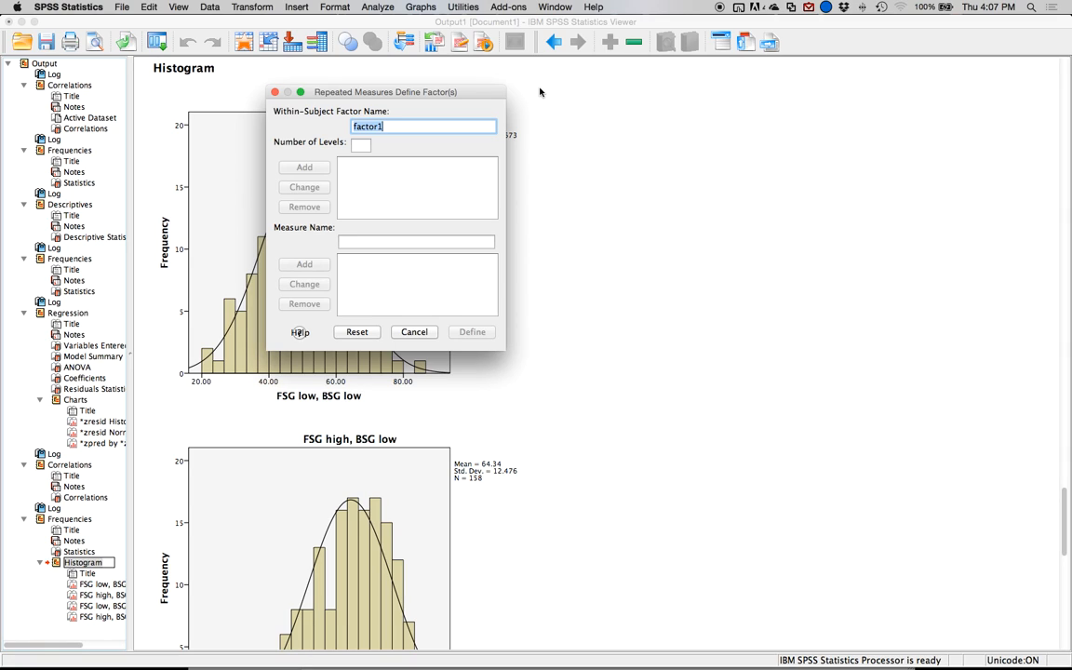
type("FSG")
key("Tab")
type("2")
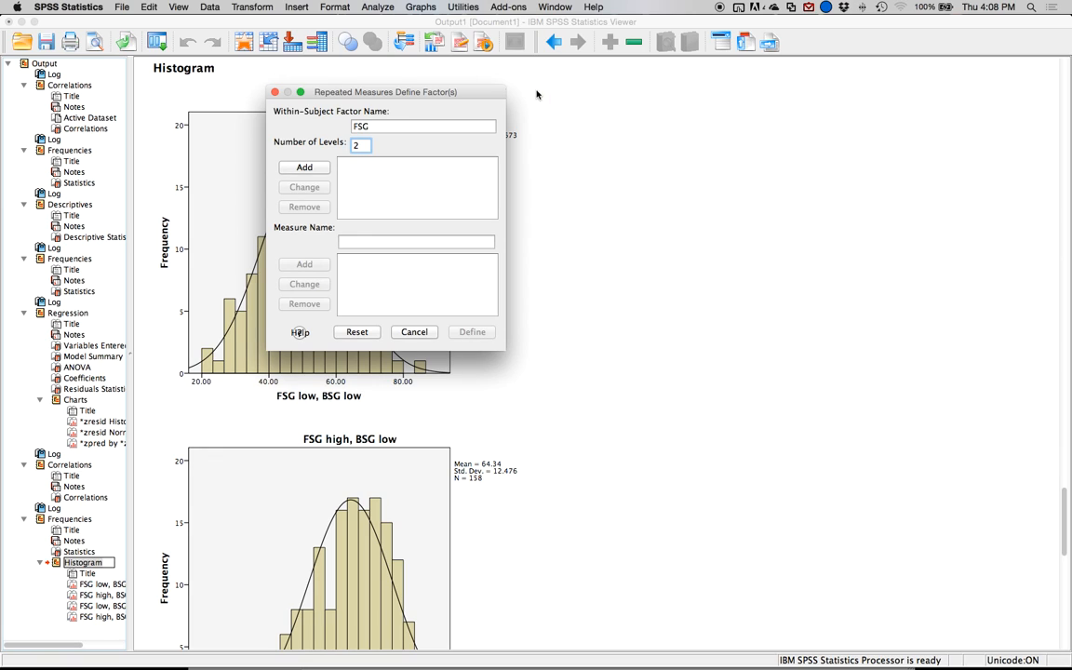
left_click(304, 167)
Add a second within-subject factor BSG with 2 levels and proceed to defining the model's variables.
type("BSG")
key("Tab")
type("2")
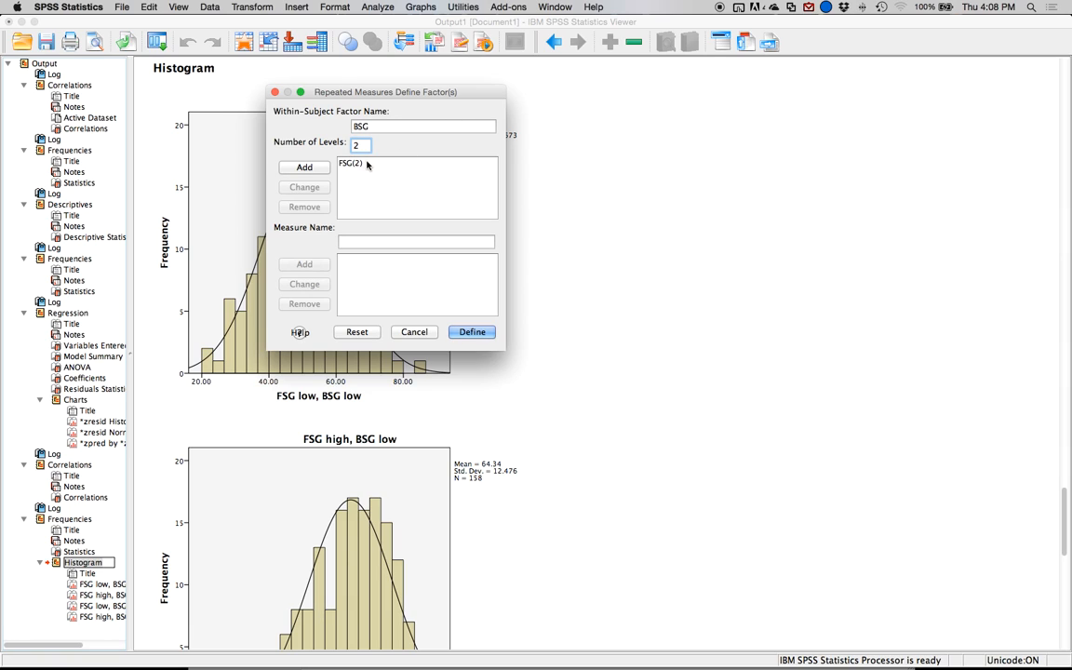
left_click(305, 167)
left_click(518, 270)
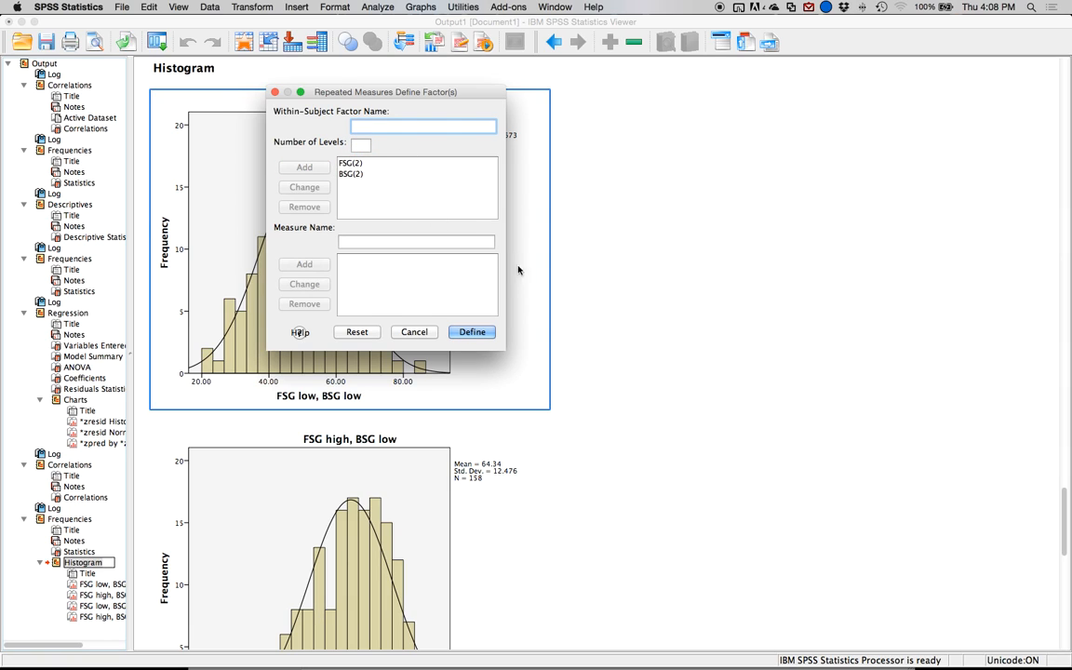
left_click(470, 333)
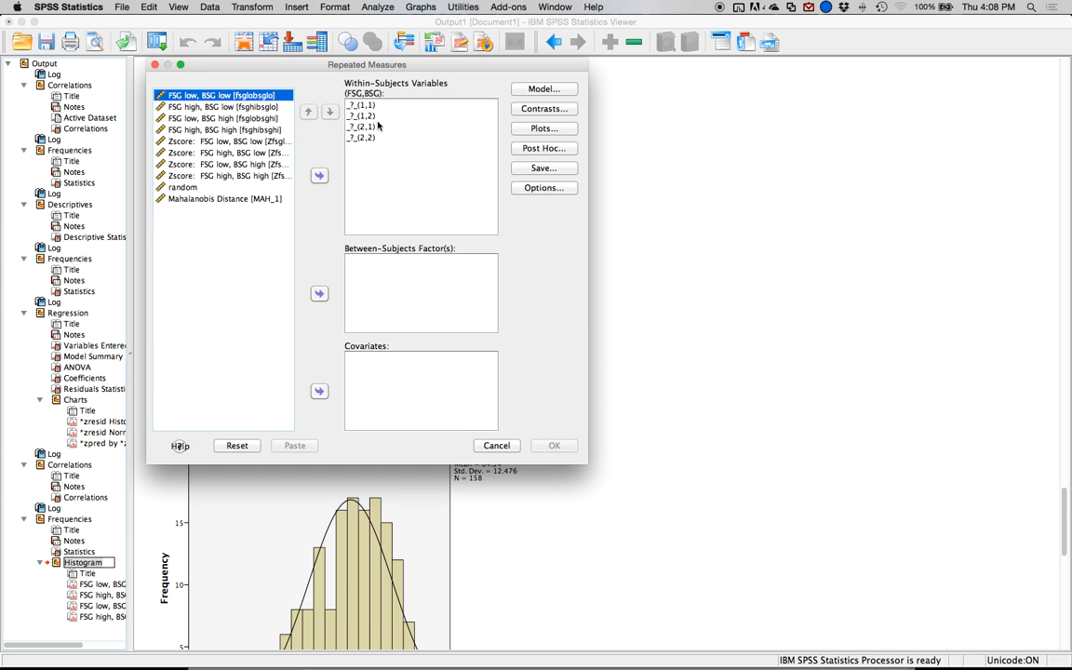
Switch to the Word document and add the line "(FSG,BSG)" below the Backward Strength label.
mouse_move(505, 651)
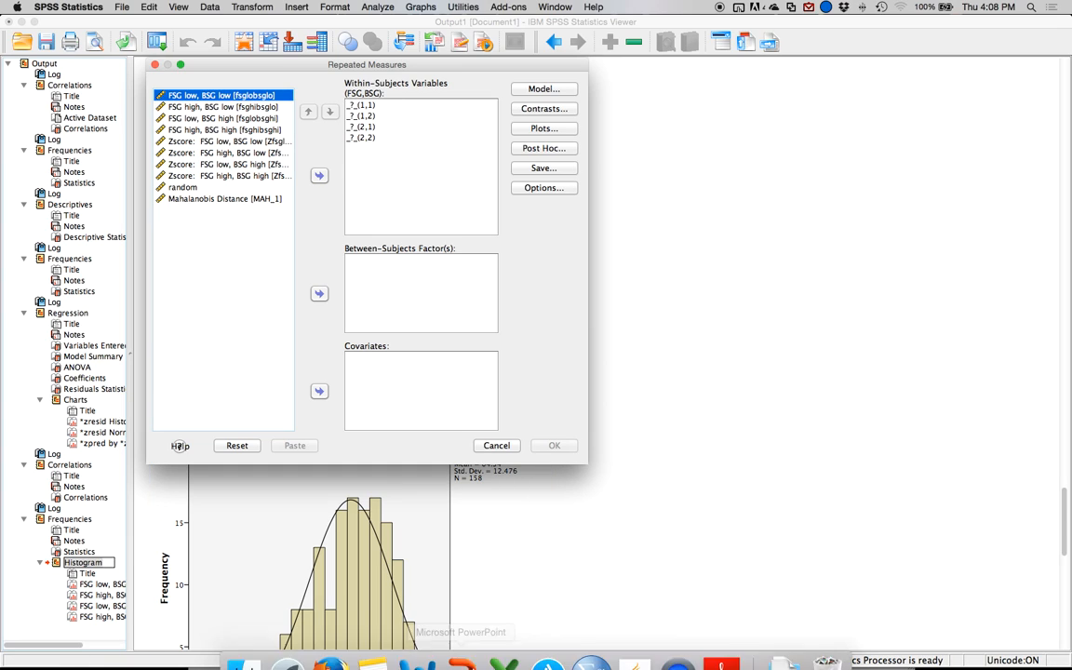
left_click(418, 644)
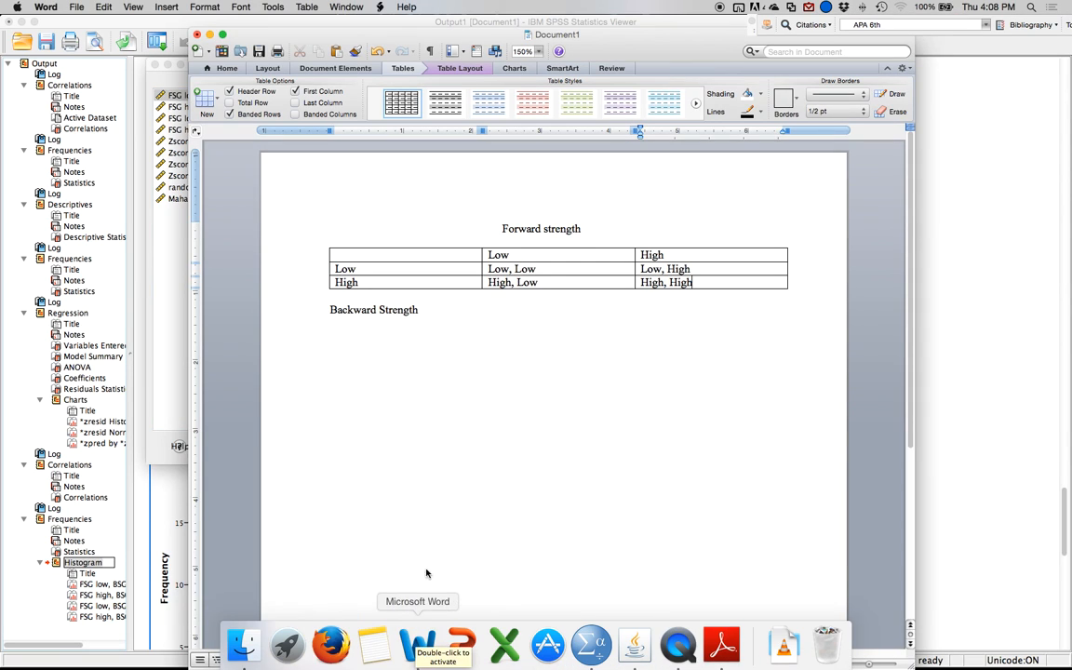
left_click(473, 372)
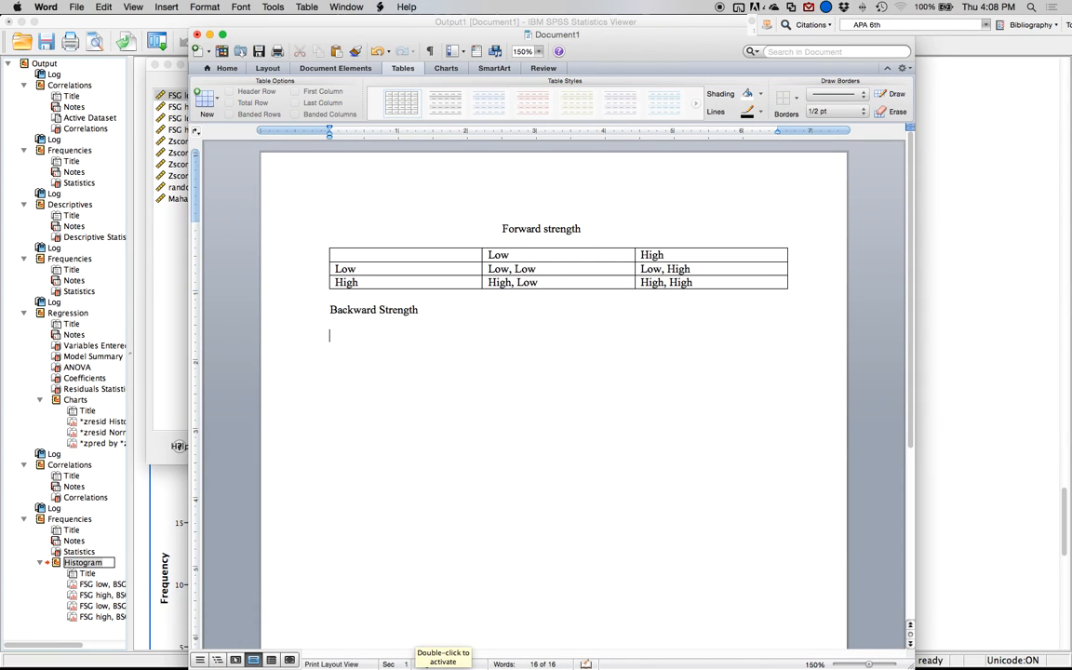
type("(FSG")
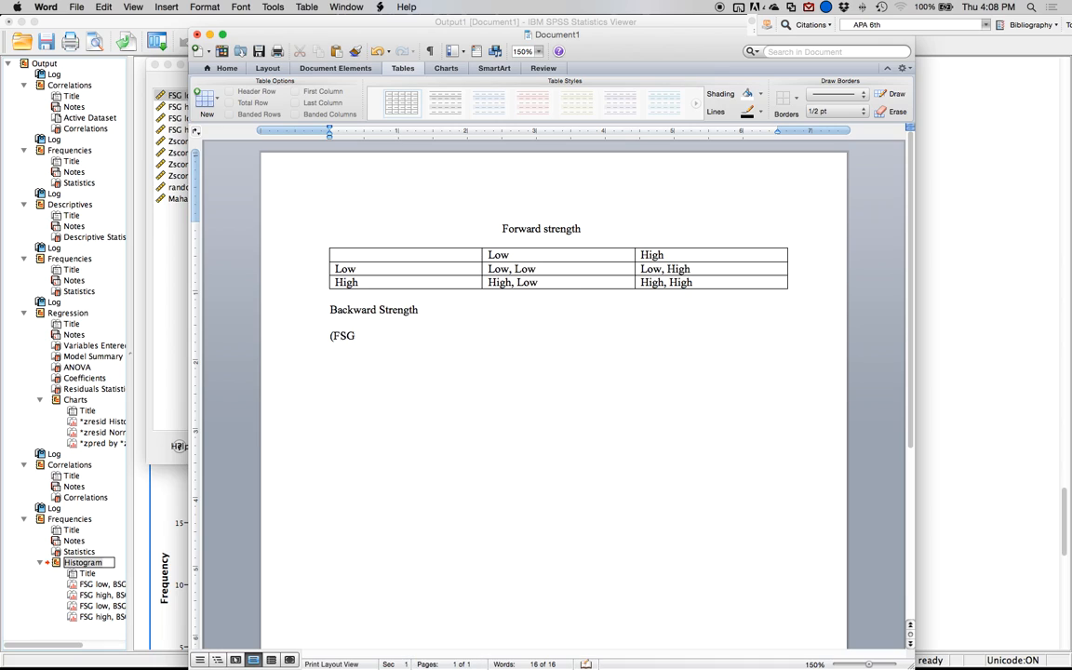
type(",BG")
key("BackSpace")
type("SG)")
key("Return")
List the level codes (1,1), (1,2), (2,1) and (2,2) on separate lines under the (FSG,BSG) heading.
type("(1,1)")
key("Return")
type("(2")
key("BackSpace")
type("1,2)")
key("Return")
type("(2")
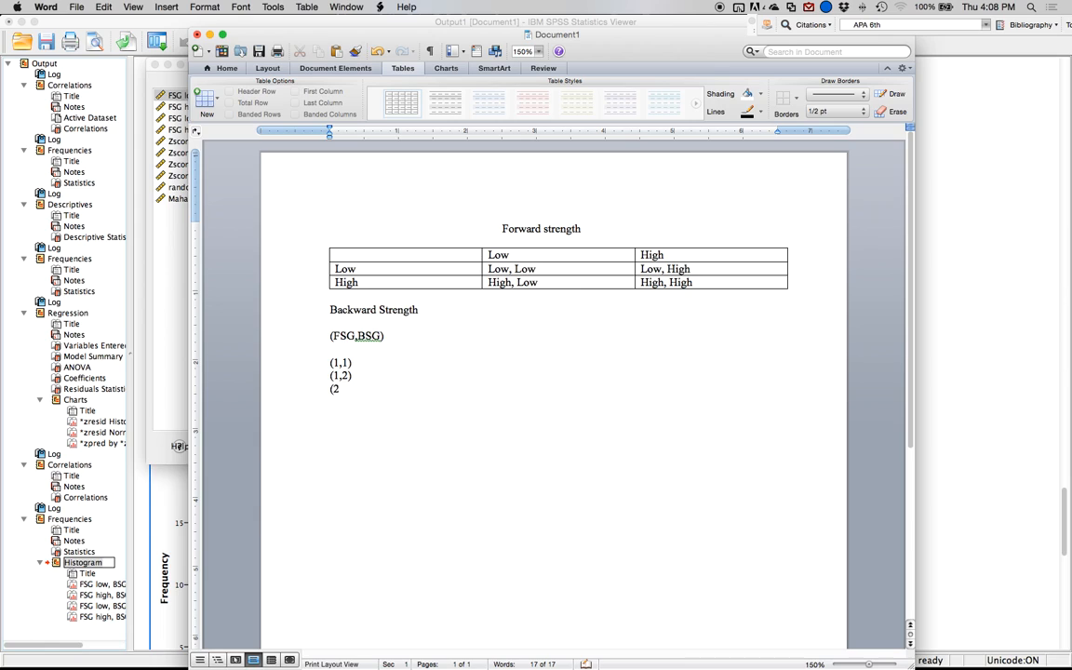
type("(2,2)")
key("Return")
Add the FSG level after each code: Low for (1,1) and (1,2), High for (2,1) and (2,2).
key("Up")
key("Up")
key("Up")
key("Up")
key("Up")
key("Down")
key("Right")
key("Right")
key("Right")
key("Right")
left_click(373, 365)
type("Low")
left_click(352, 376)
type("Low")
left_click(351, 388)
type("High")
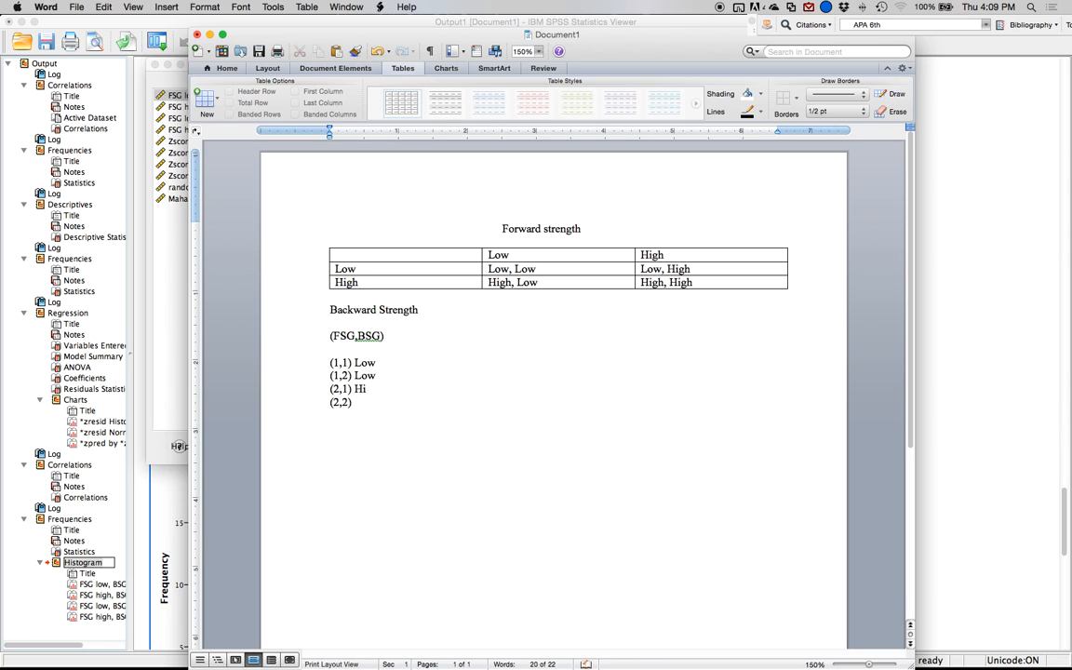
type(" High")
Append the BSG level to the four code lines in order: Low, High, Low, High, each preceded by a comma.
key("Up")
key("Up")
key("Up")
type(", Low")
key("Down")
type(", HIhg")
key("BackSpace")
key("BackSpace")
key("BackSpace")
type("igh")
key("Down")
type(",Low, High")
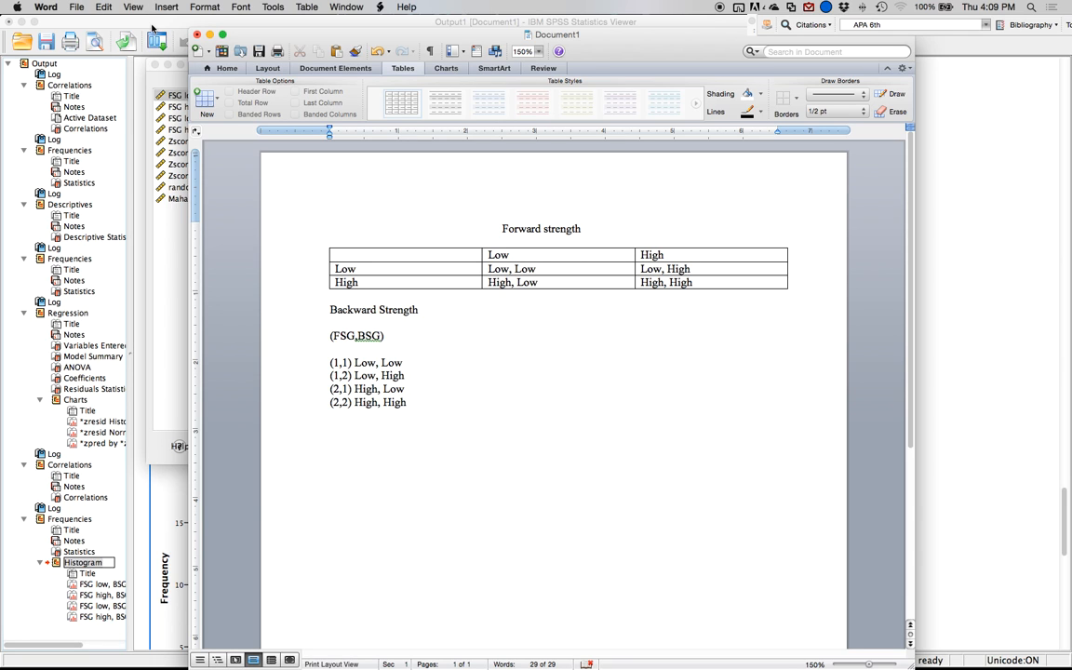
Move the Word document clear of the SPSS Repeated Measures dialog and assign FSG low, BSG low to within-subjects cell (1,1).
left_click_drag(315, 36, 595, 1)
left_click_drag(414, 36, 1070, 110)
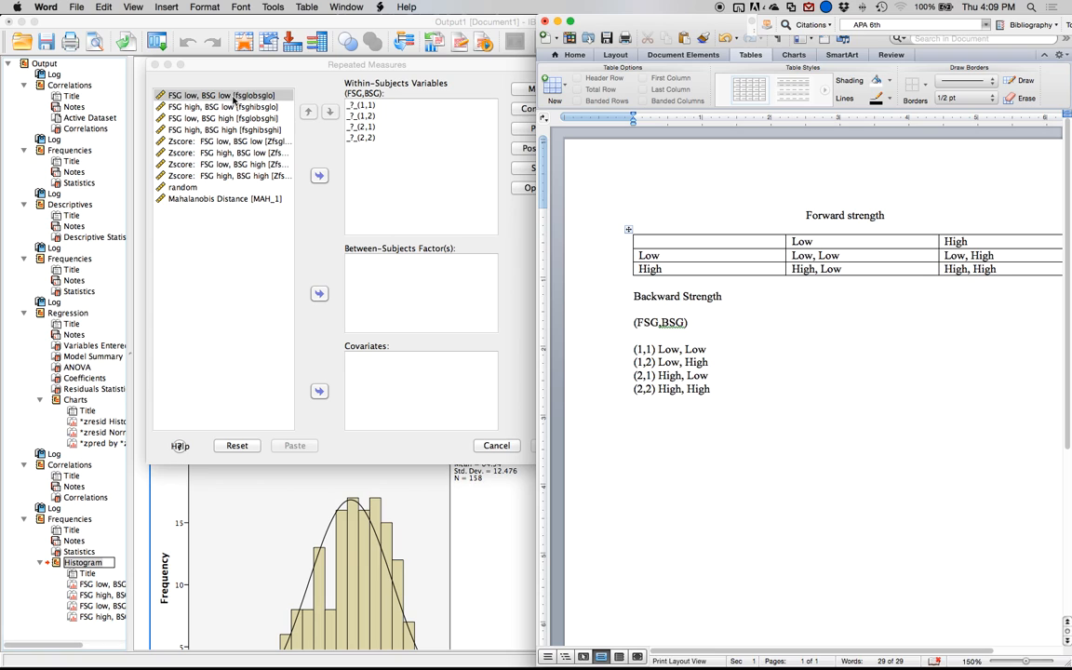
left_click(212, 92)
left_click(319, 175)
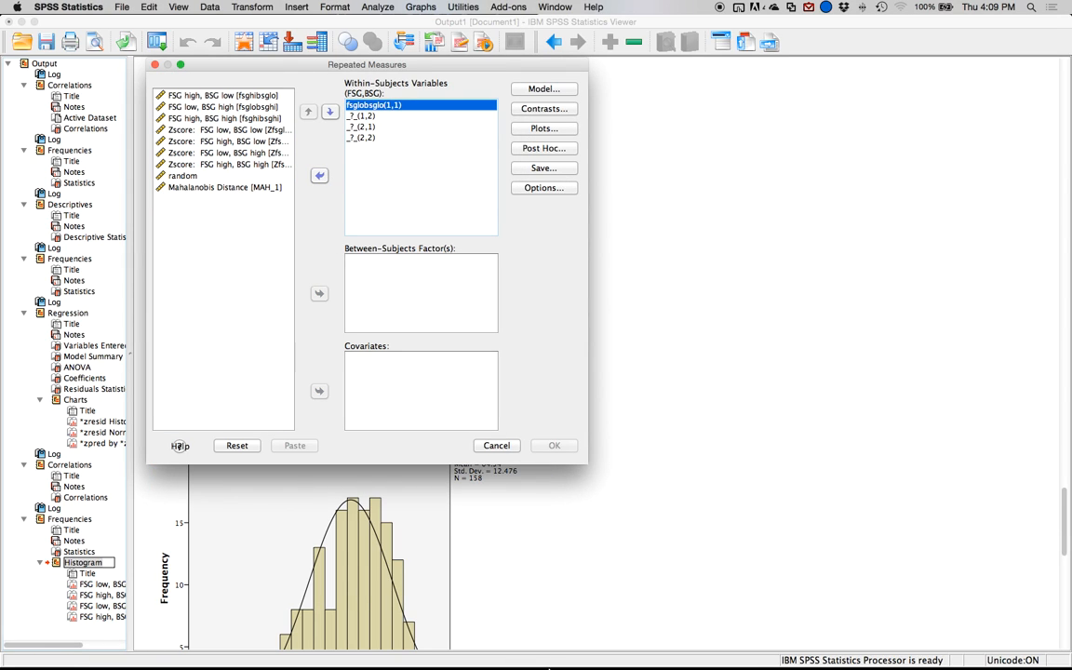
Bring the Word document back into view and arrange the SPSS output window and Repeated Measures dialog beside it.
left_click(411, 642)
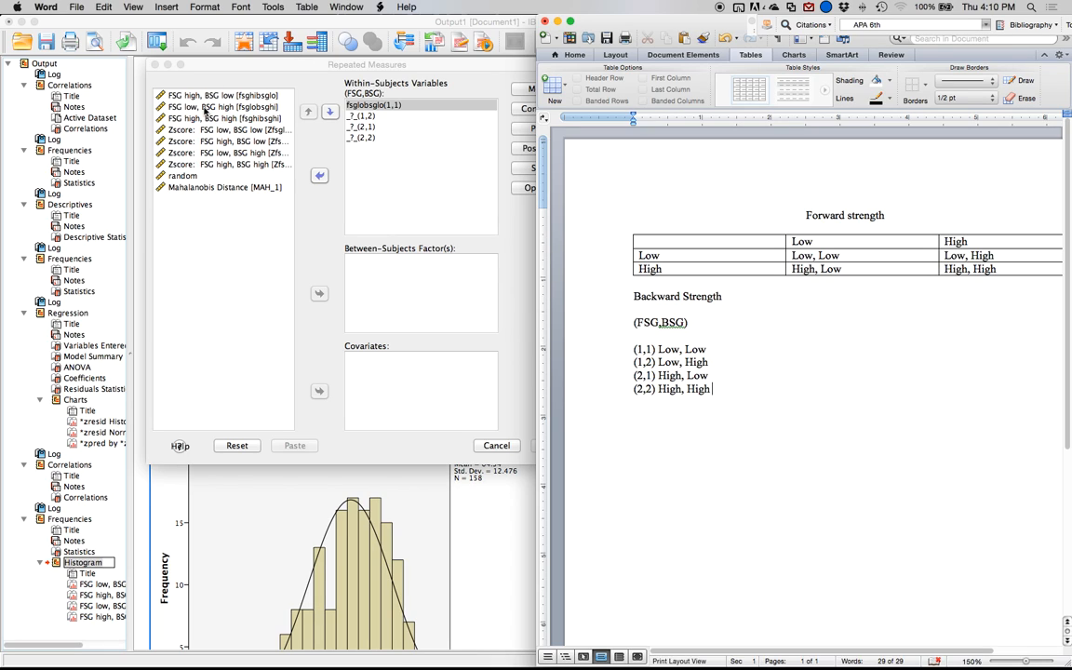
left_click(417, 27)
left_click_drag(442, 23, 1, 81)
left_click(413, 66)
left_click_drag(413, 66, 291, 92)
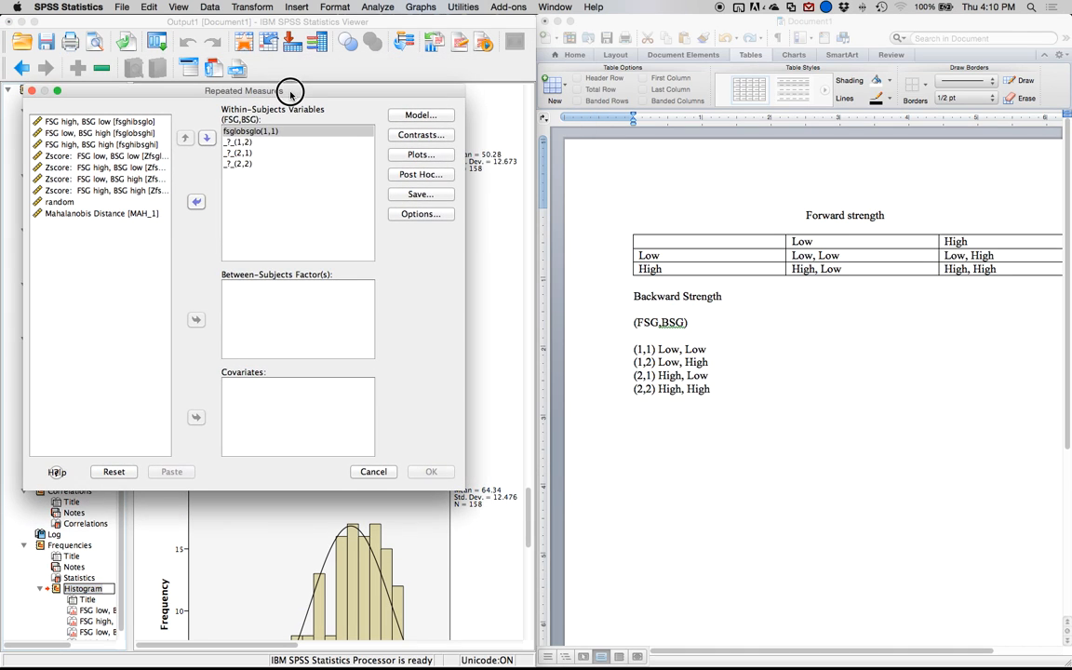
Assign FSG low, BSG high to cell (1,2), FSG high, BSG low to (2,1), and FSG high, BSG high to (2,2).
left_click(102, 137)
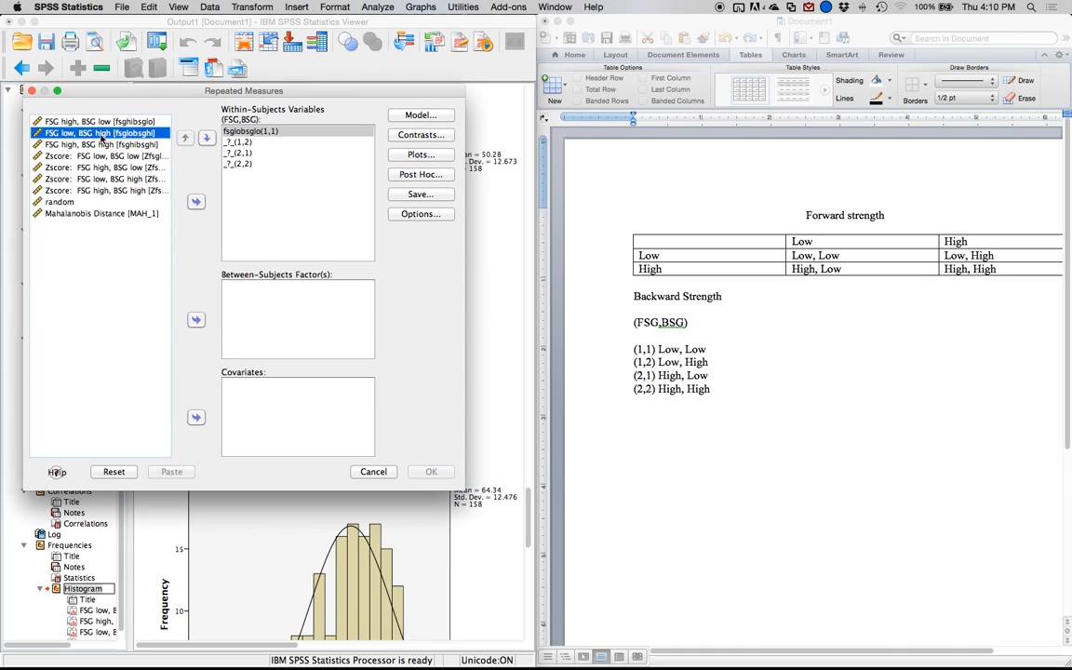
left_click(196, 202)
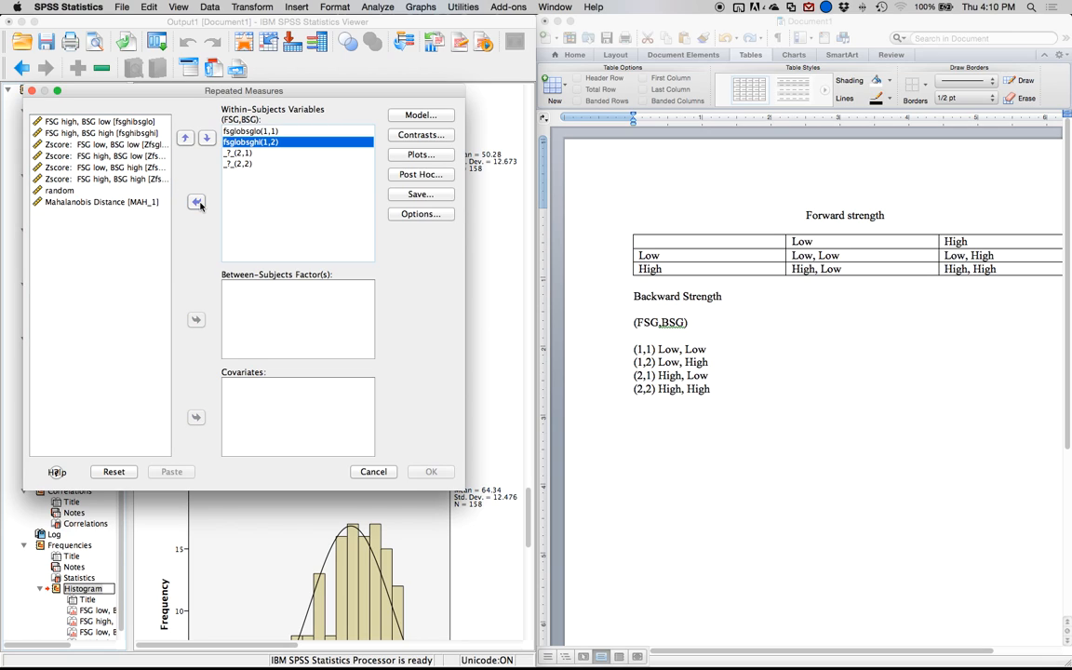
left_click(121, 122)
left_click(195, 201)
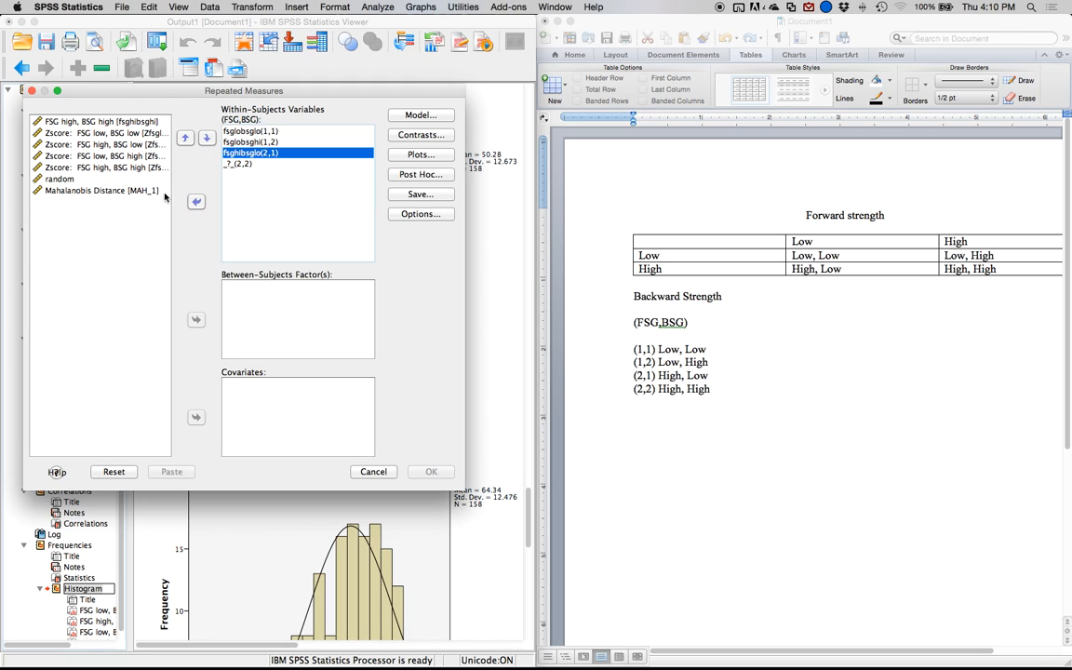
left_click(81, 122)
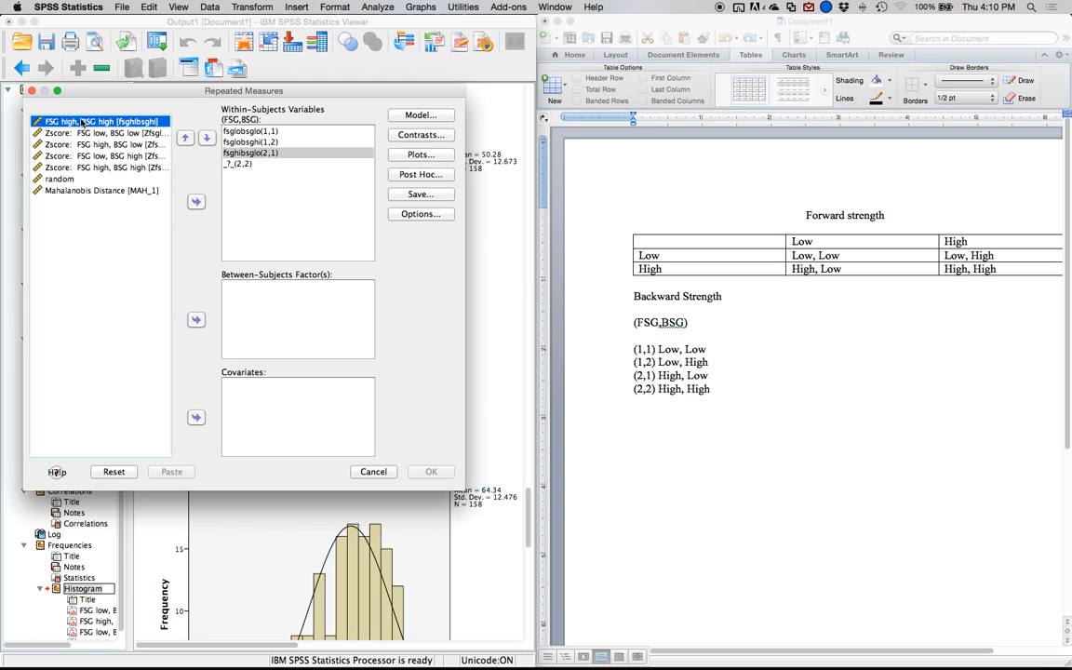
left_click(195, 202)
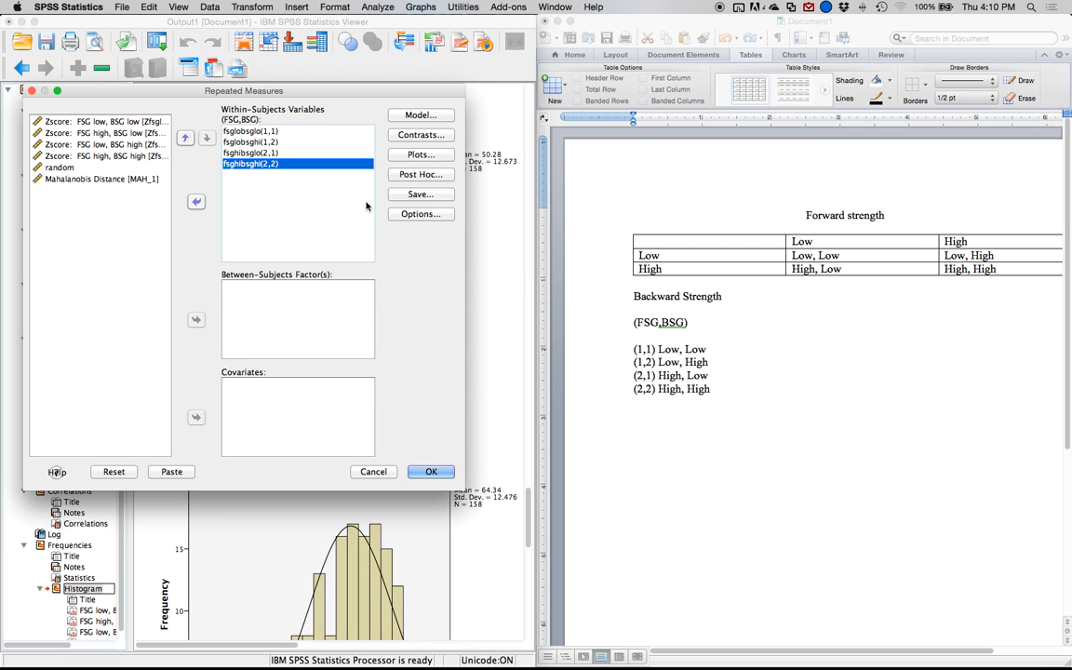
In the repeated measures options, request estimated marginal means for FSG, BSG and the FSG*BSG interaction.
left_click(414, 213)
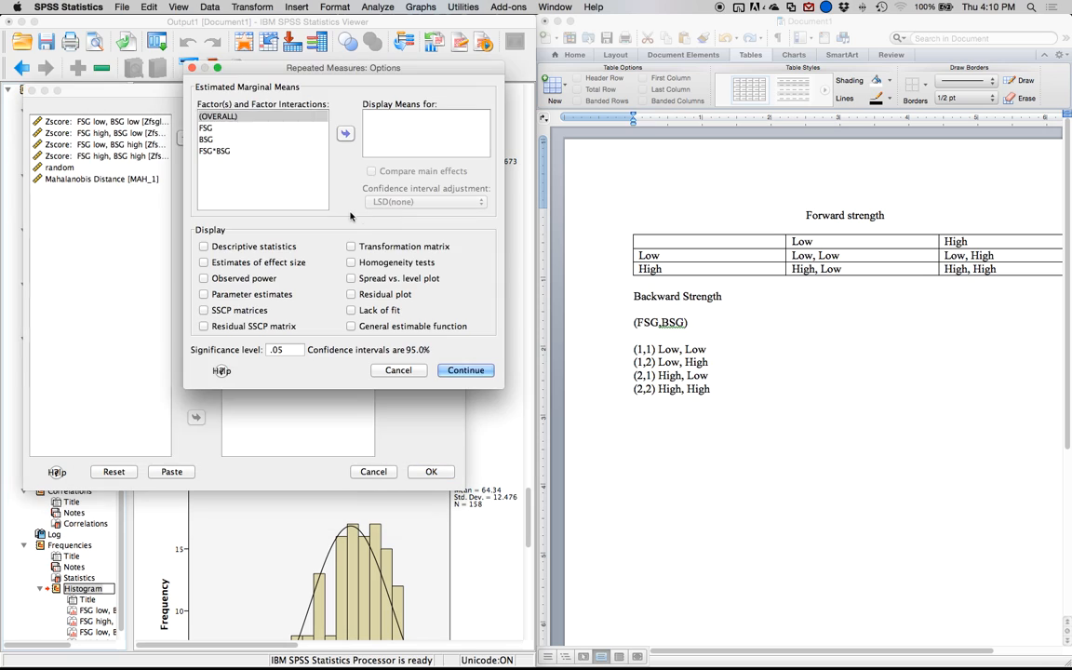
left_click(209, 127)
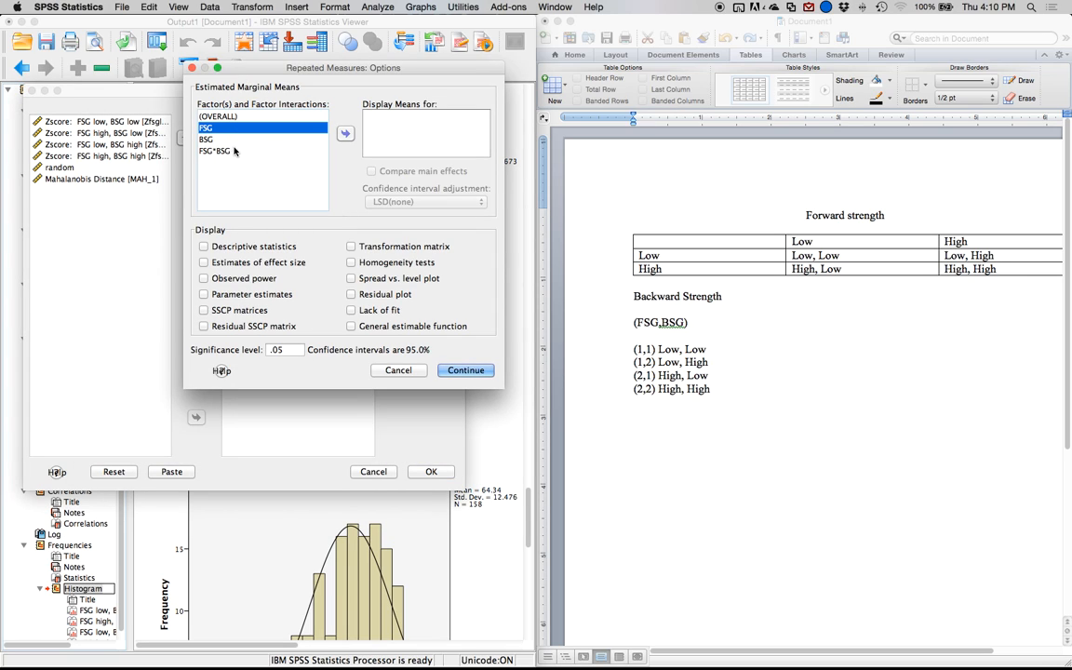
left_click(232, 152, "shift")
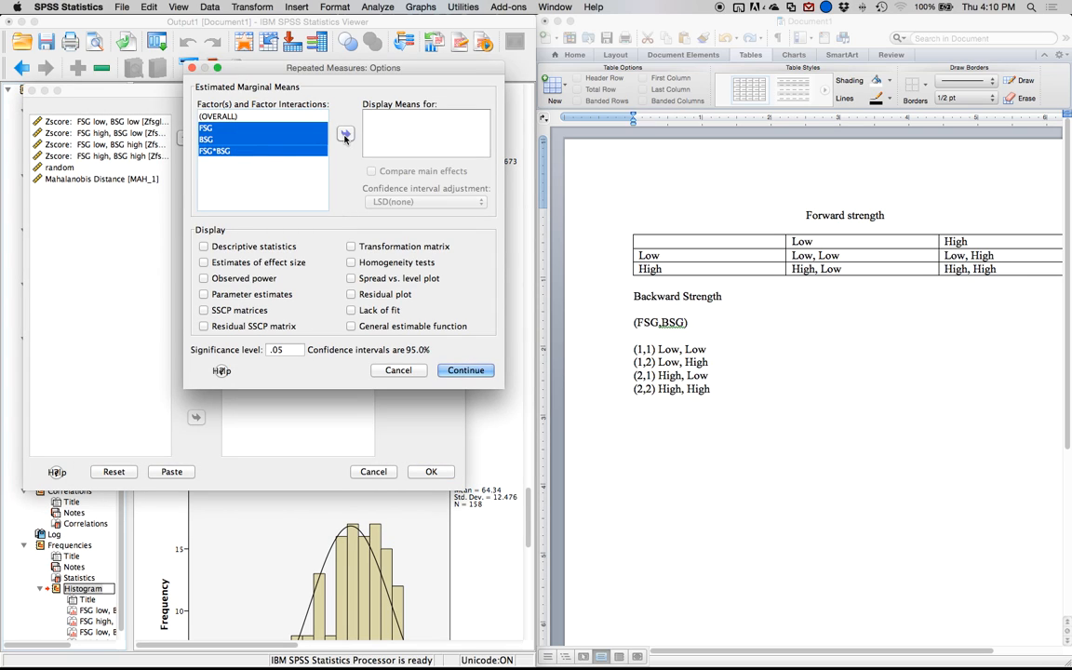
left_click(345, 136)
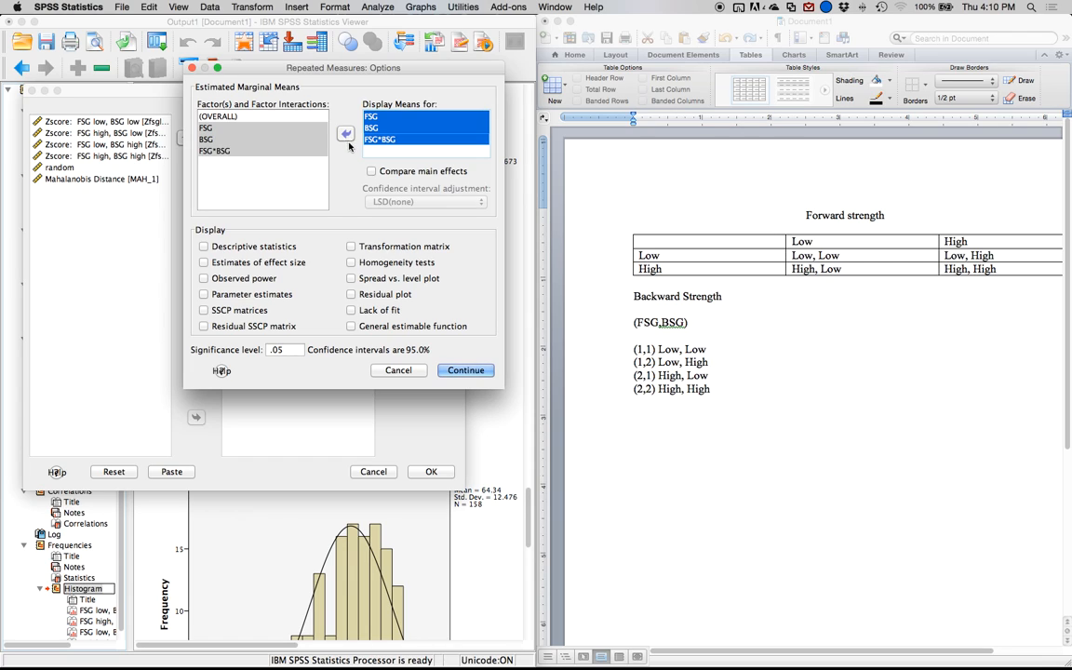
Include descriptive statistics, estimates of effect size and homogeneity tests in the repeated measures output.
left_click(247, 247)
left_click(279, 262)
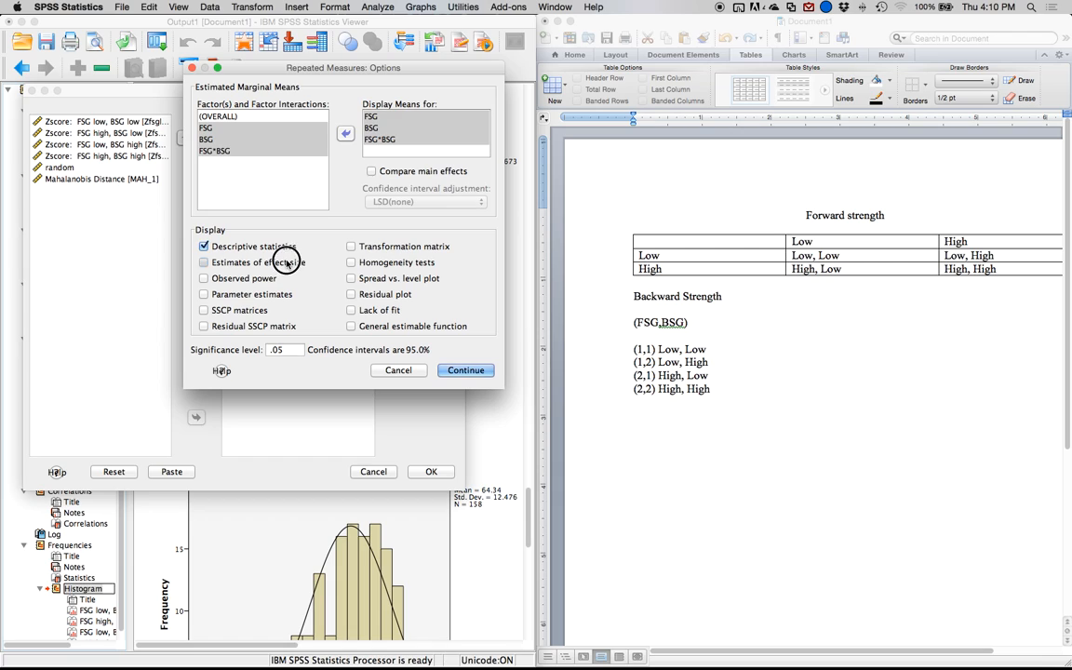
left_click(366, 264)
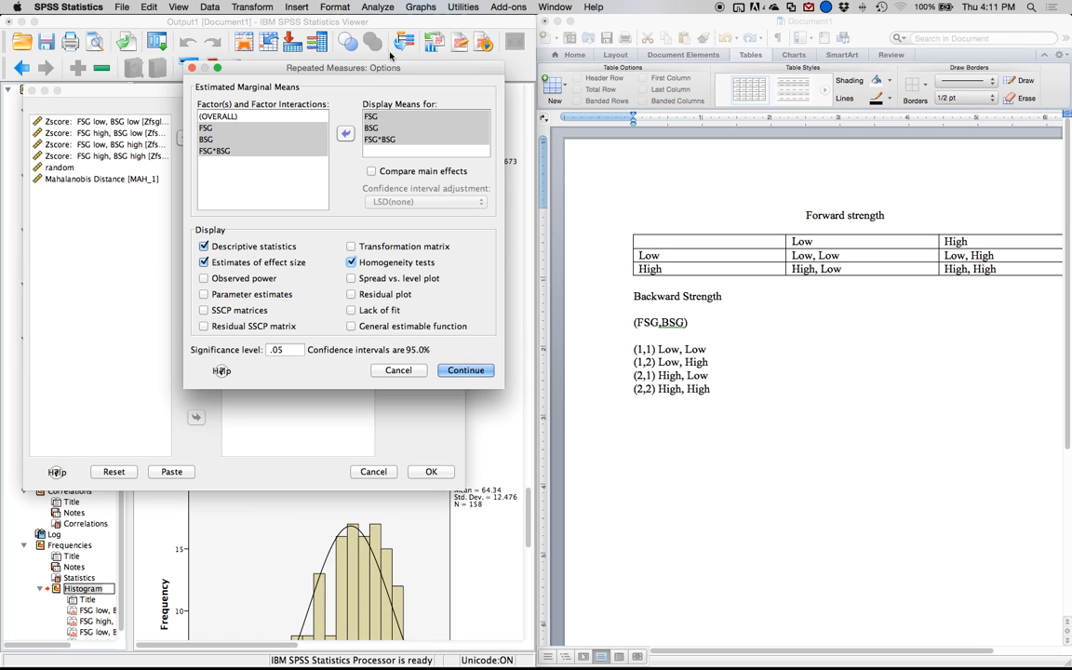
left_click(420, 172)
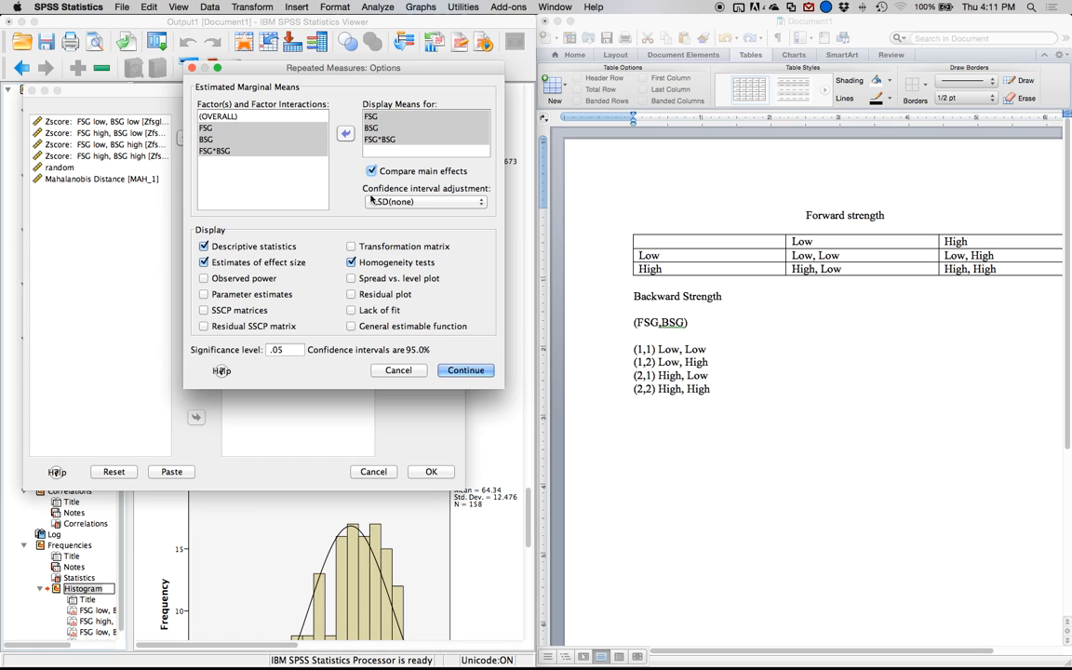
left_click(377, 201)
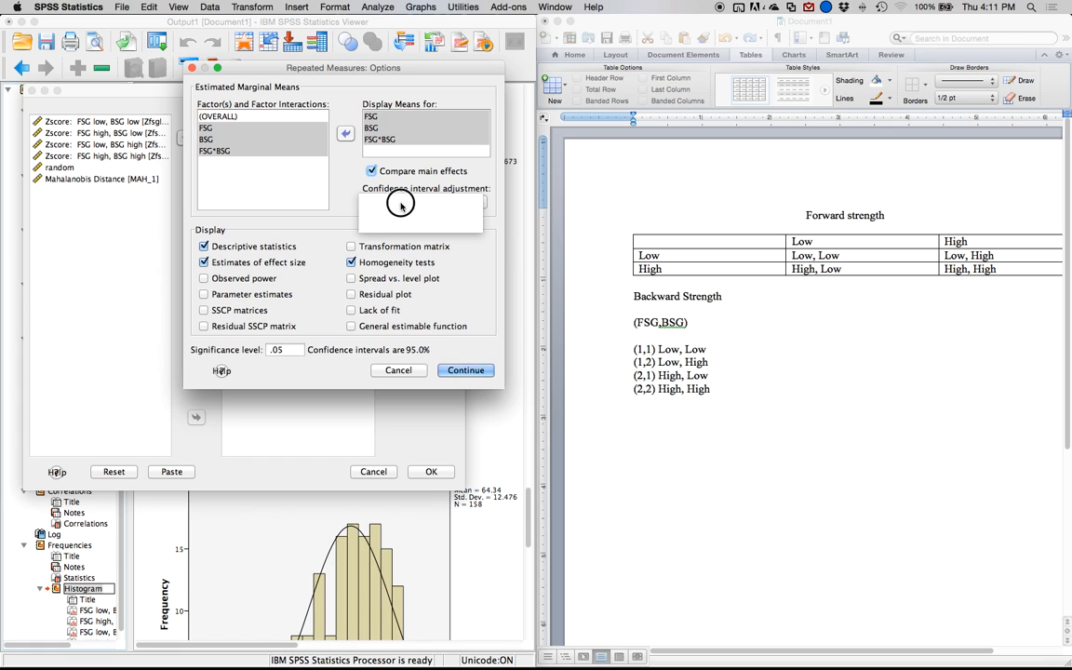
left_click(408, 214)
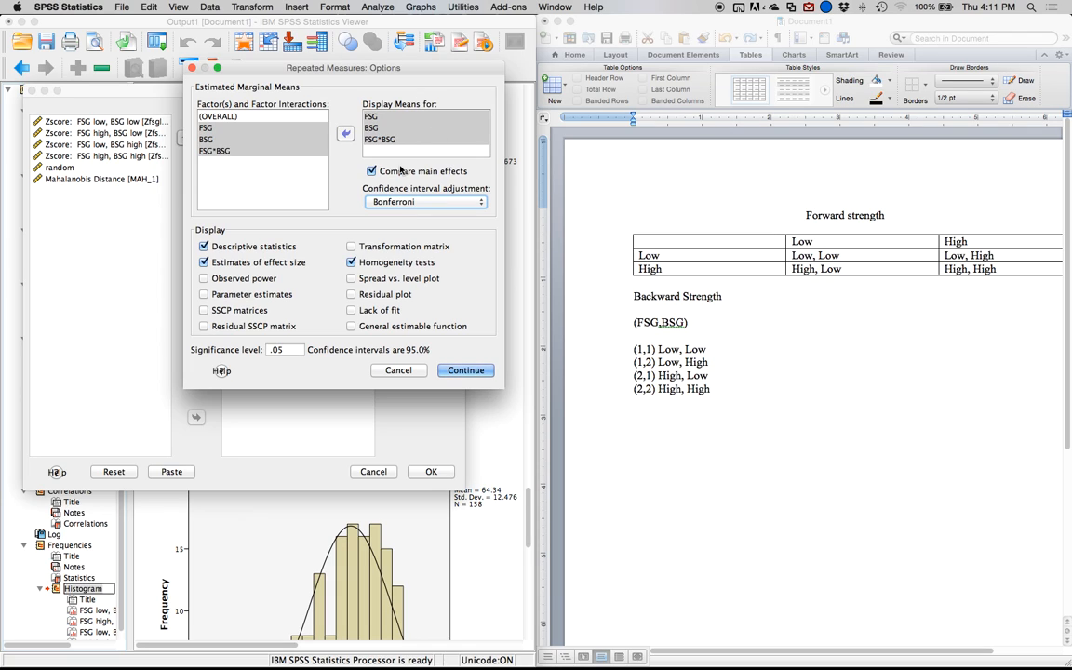
left_click(368, 173)
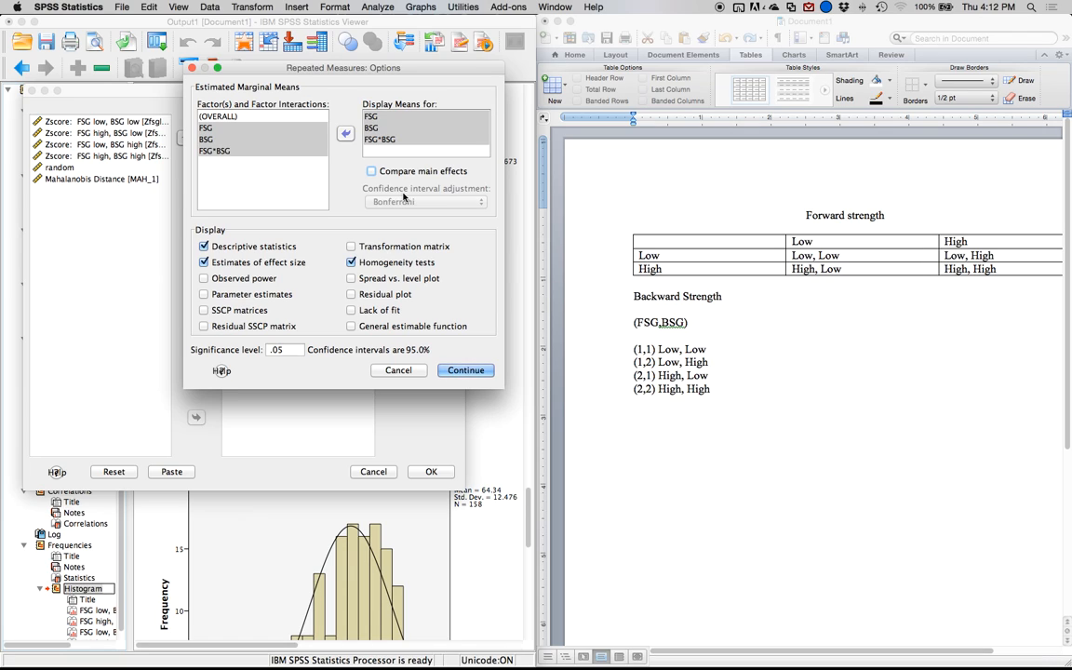
Accept the repeated measures options and add a profile plot with FSG on the horizontal axis and BSG as separate lines.
left_click(464, 372)
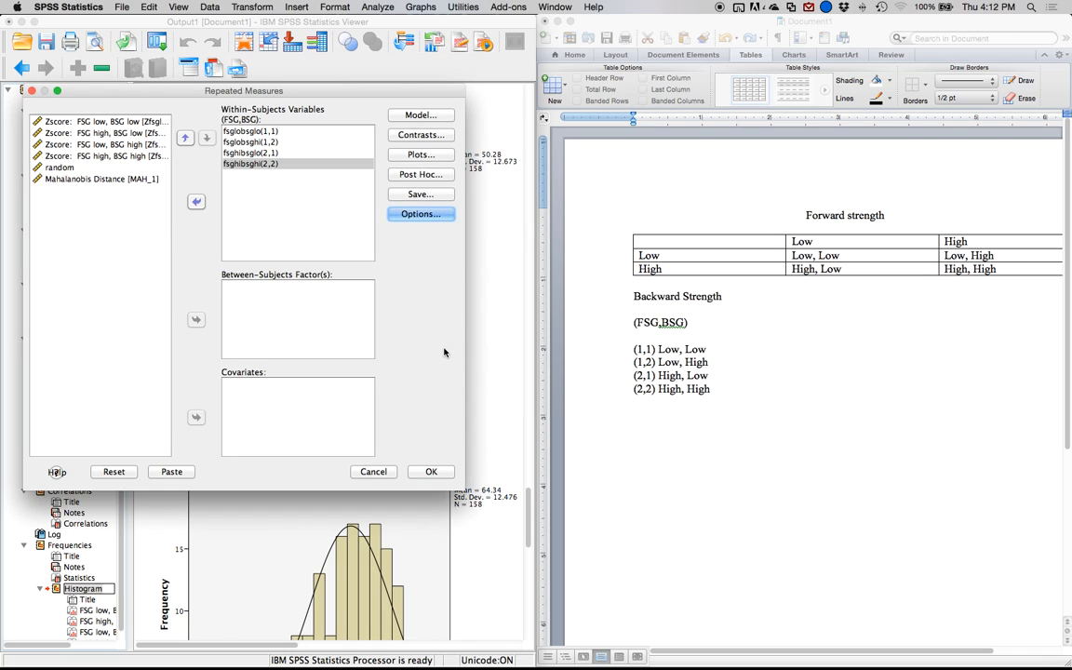
left_click(429, 158)
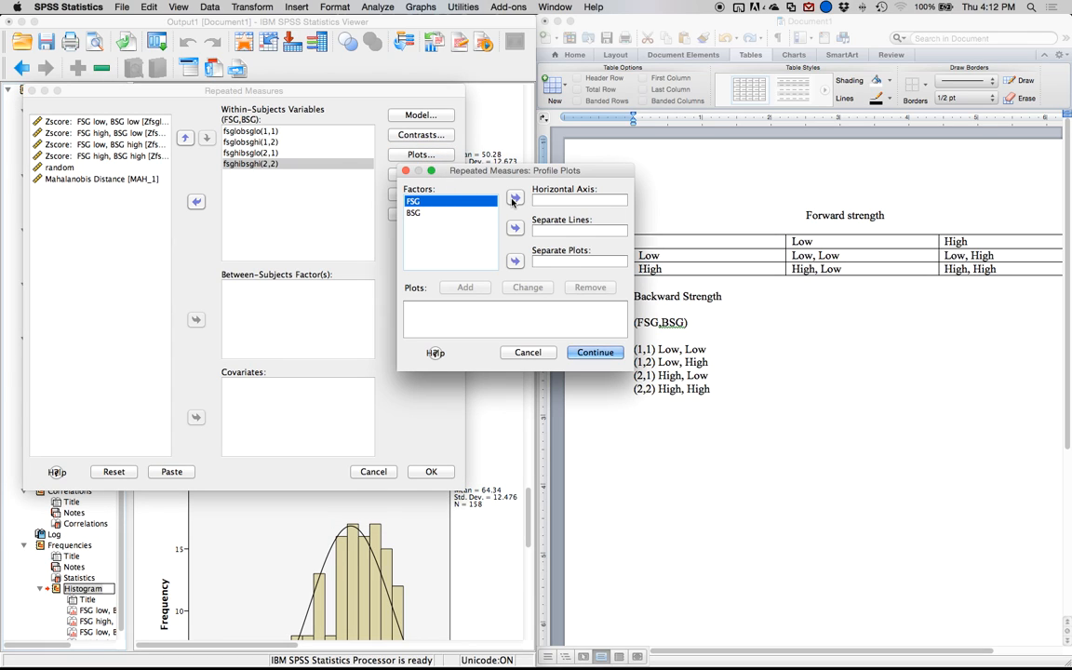
left_click(514, 199)
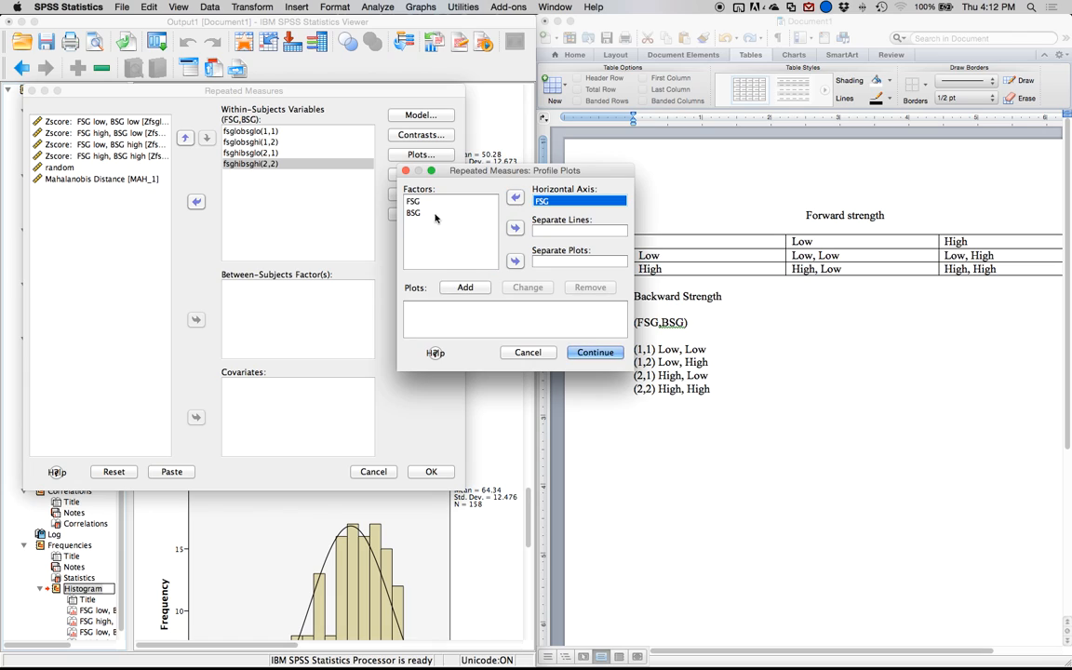
double_click(467, 212)
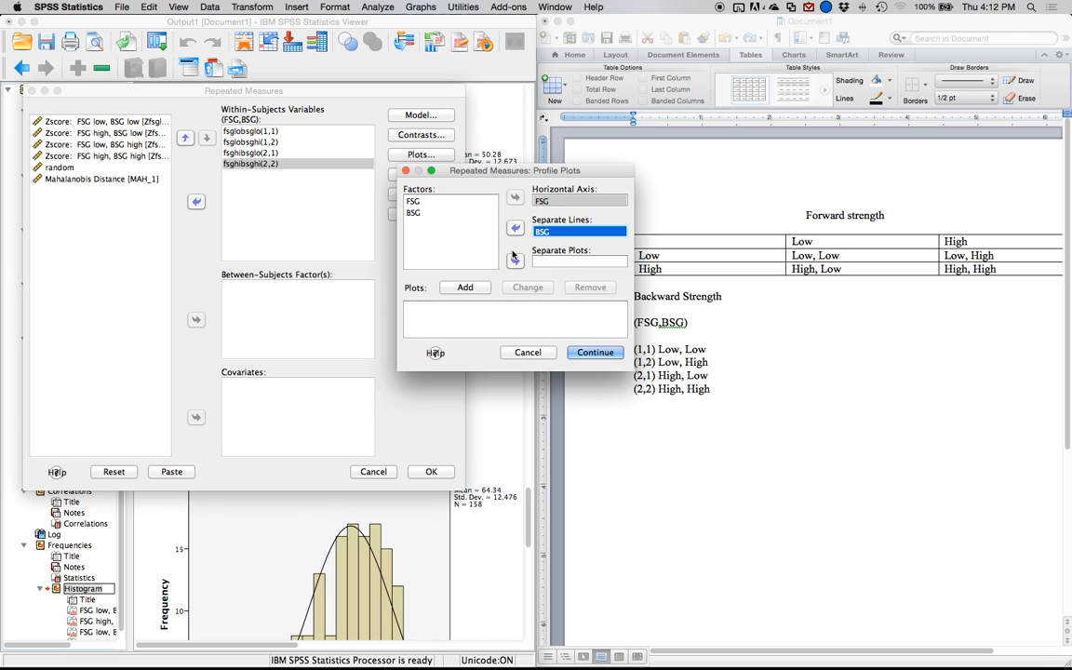
left_click(465, 286)
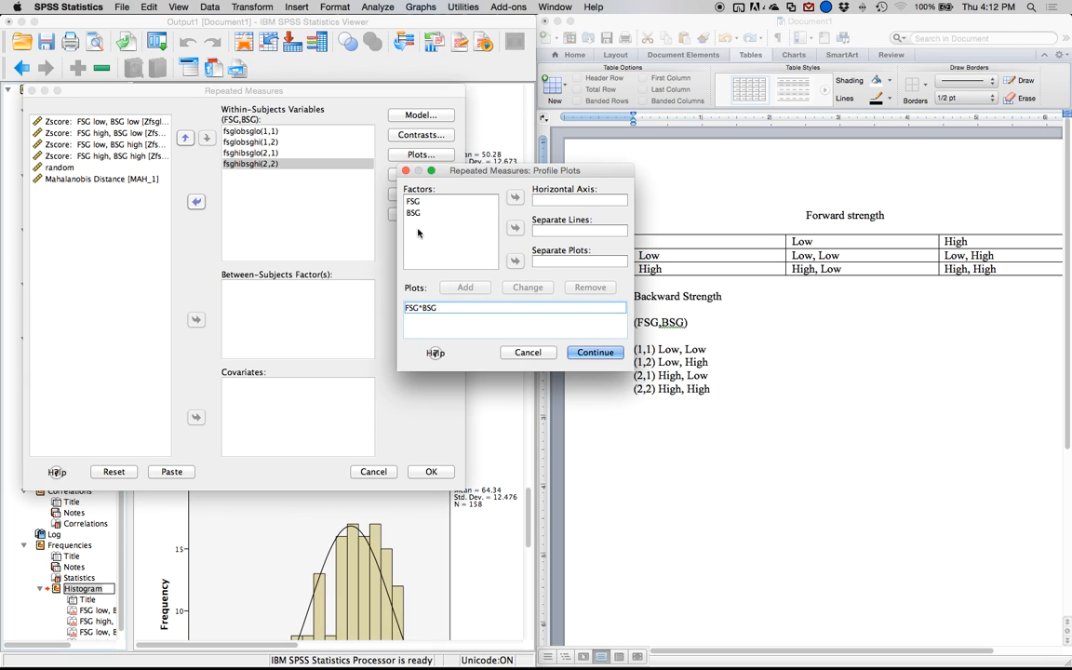
Add a second profile plot with BSG on the horizontal axis and FSG as separate lines, and accept the plots.
left_click(459, 213)
left_click(513, 198)
left_click(413, 201)
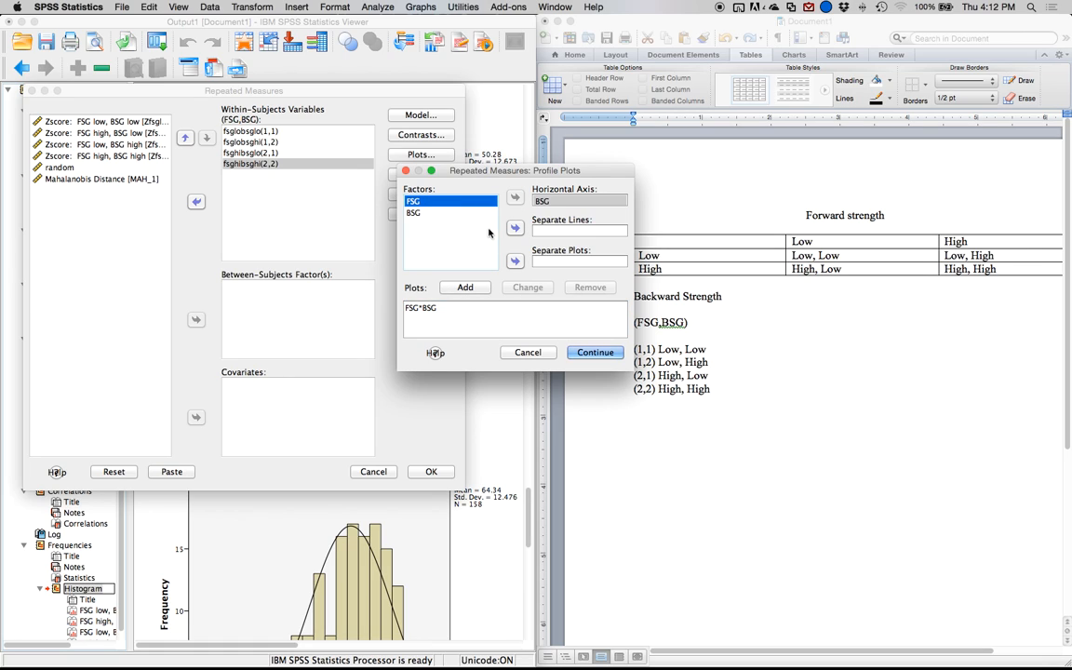
left_click(514, 228)
left_click(465, 286)
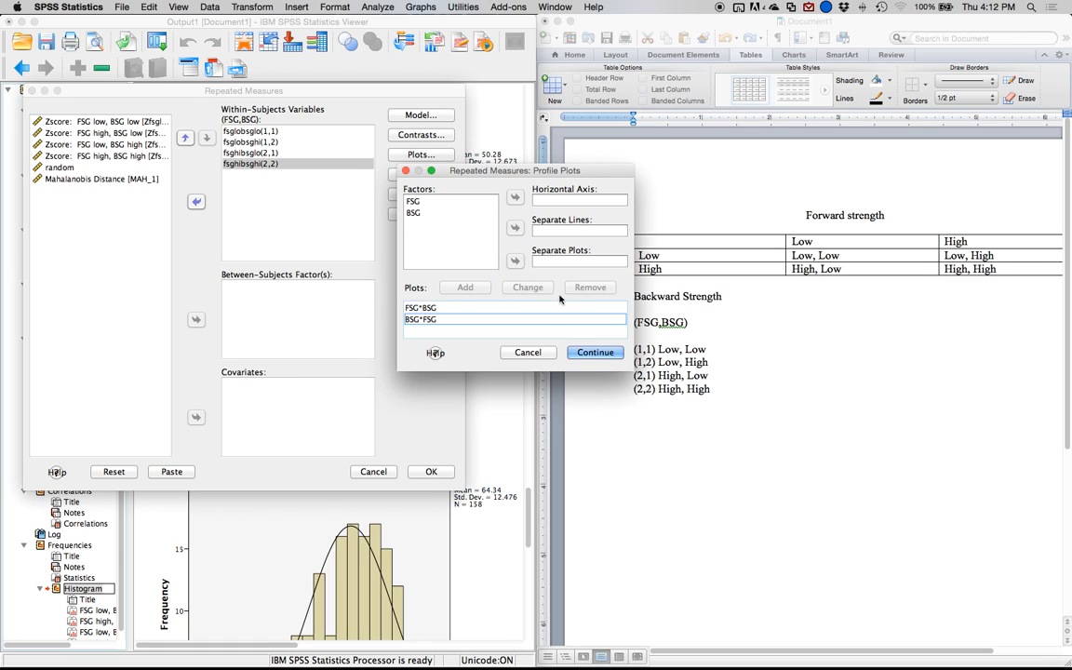
left_click(580, 357)
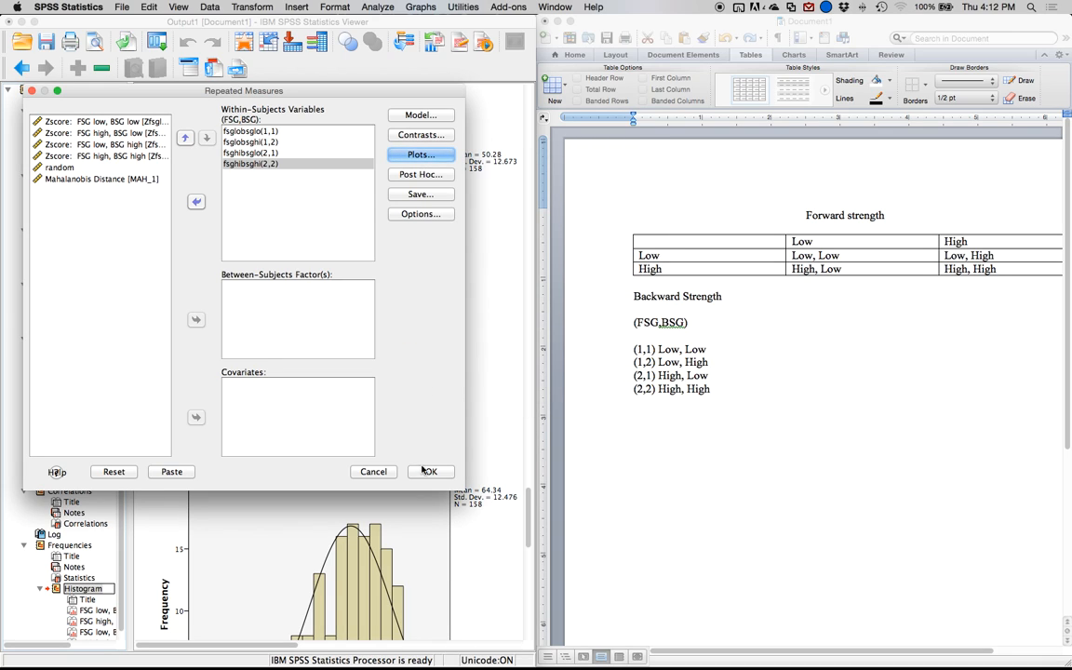
Check the post hoc settings without adding any tests, and run the repeated measures ANOVA.
left_click(421, 174)
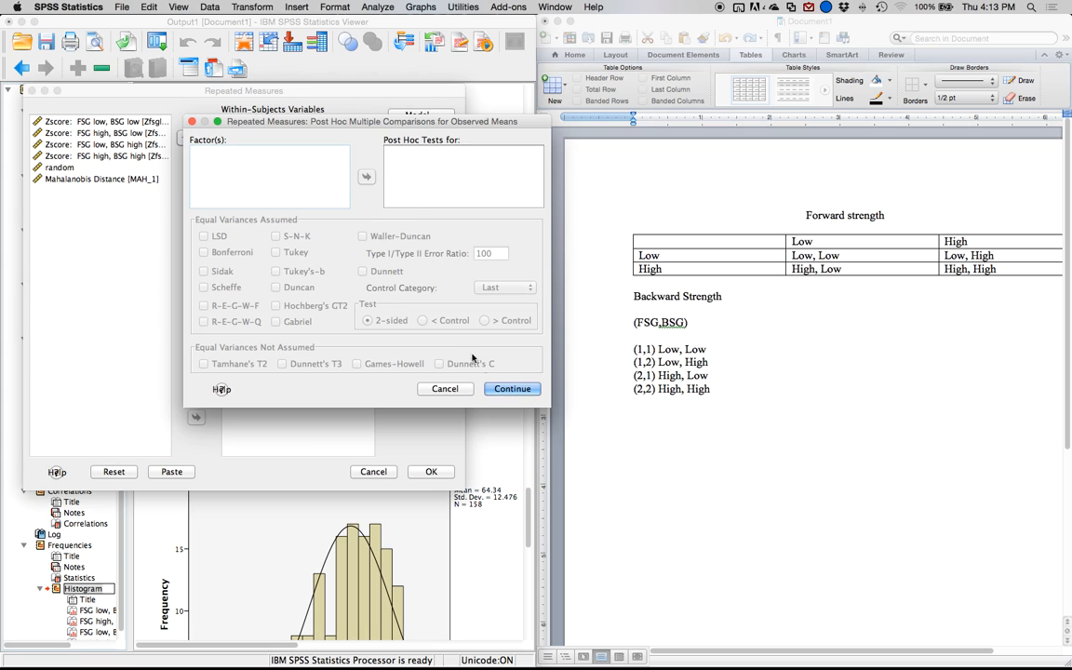
left_click(506, 392)
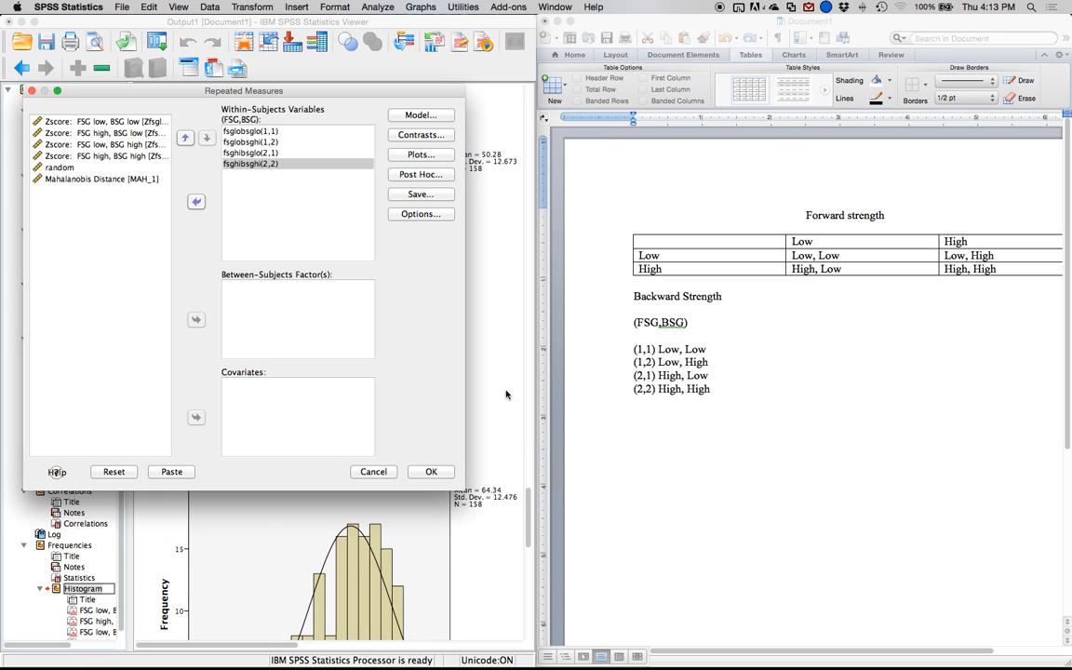
left_click(429, 471)
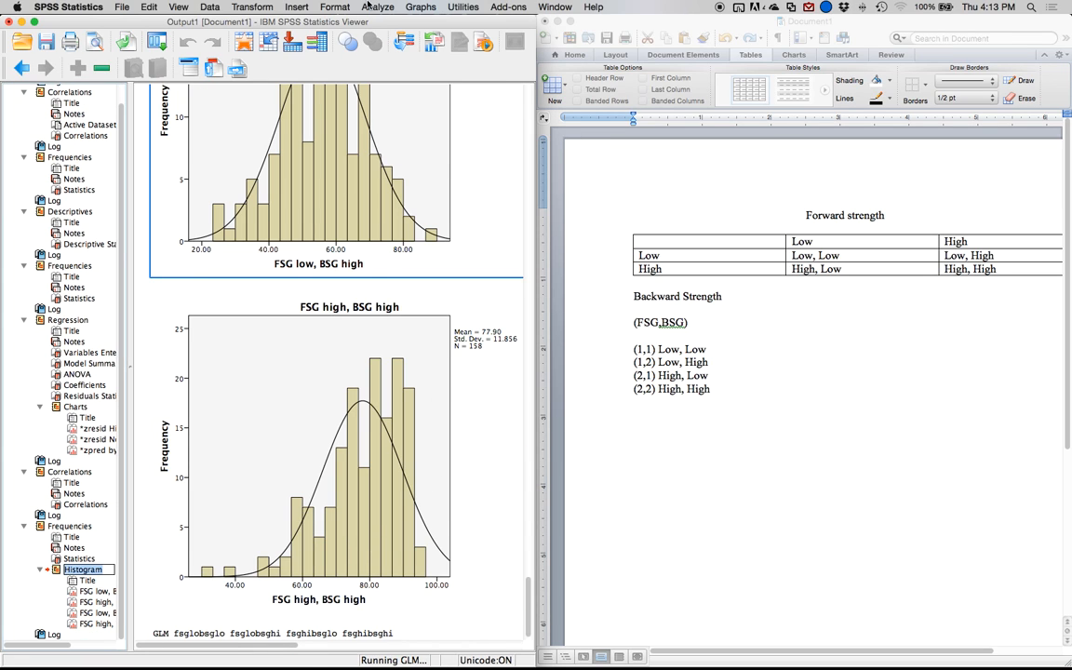
Fit the output window beside the Word document and shrink its outline pane so the result tables have more room.
double_click(385, 25)
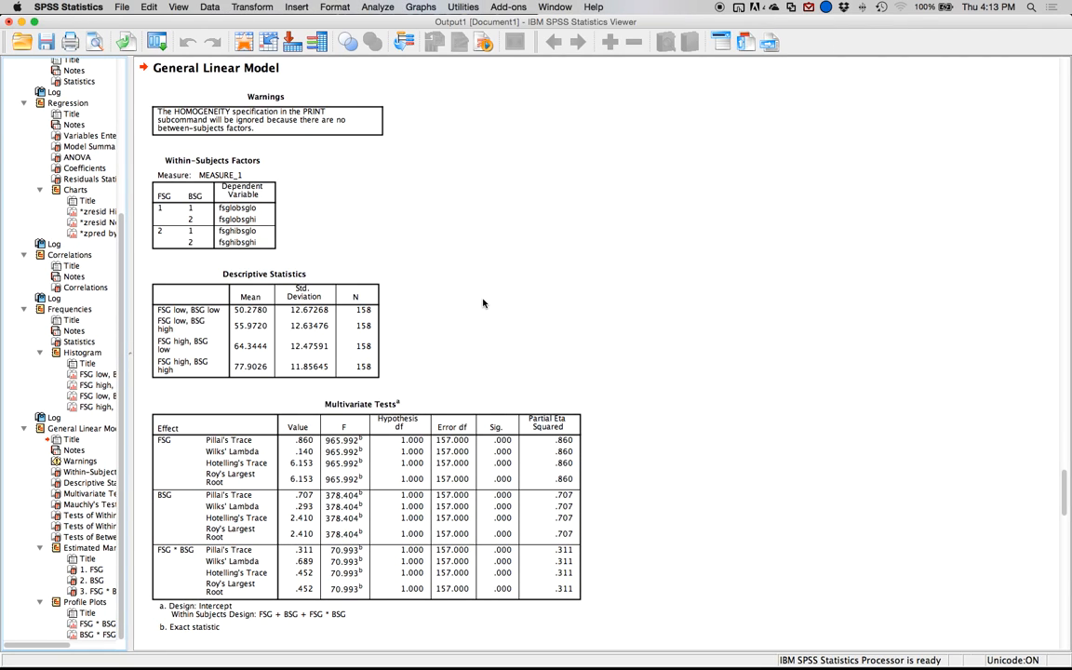
double_click(358, 23)
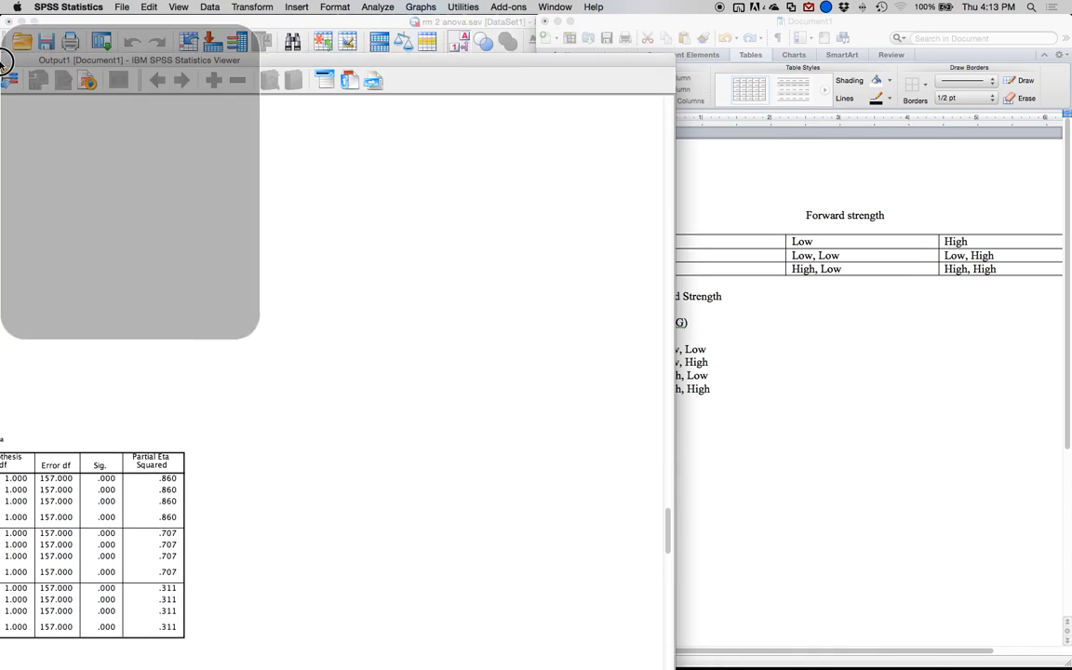
left_click_drag(124, 370, 18, 366)
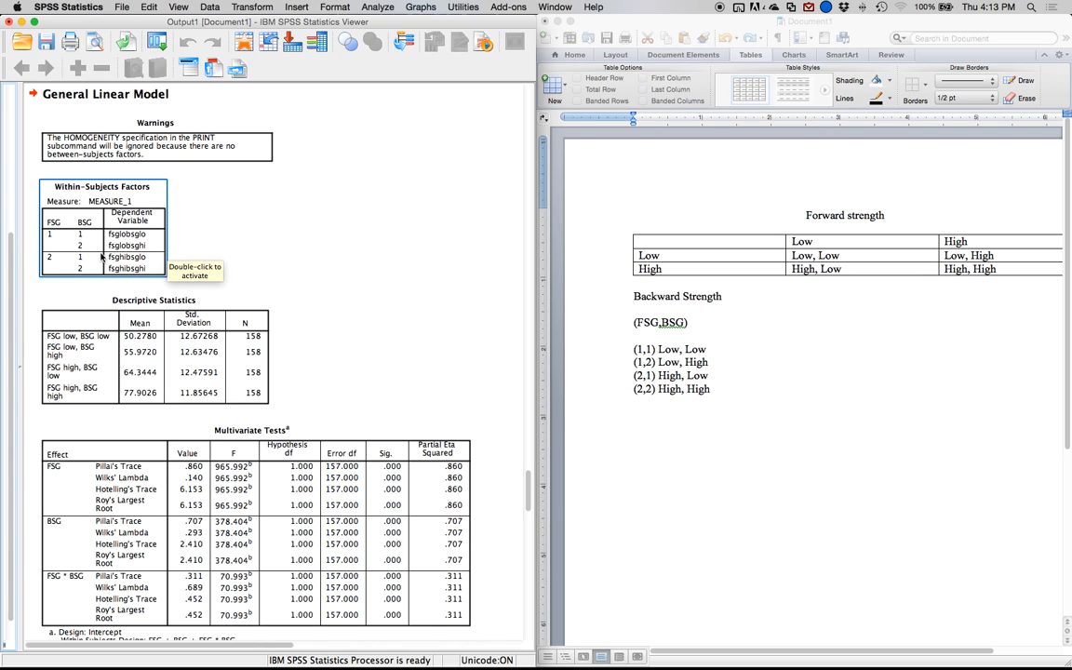
Examine the General Linear Model output, from the descriptive statistics and effects tests through to the estimated marginal means.
left_click(177, 326)
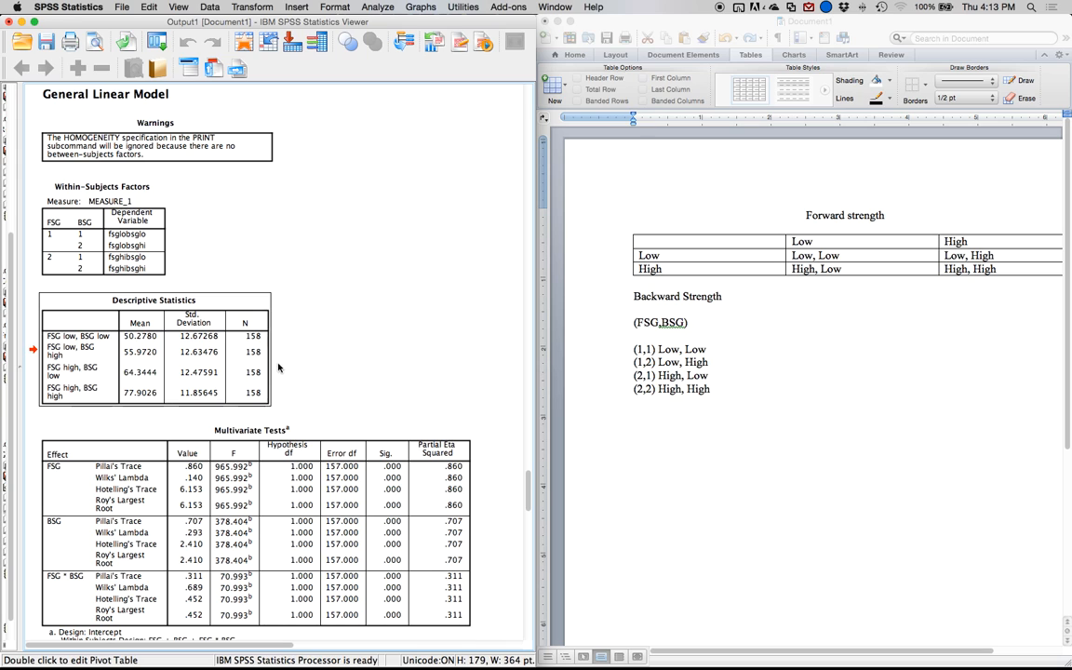
scroll(251, 365, "down", 5)
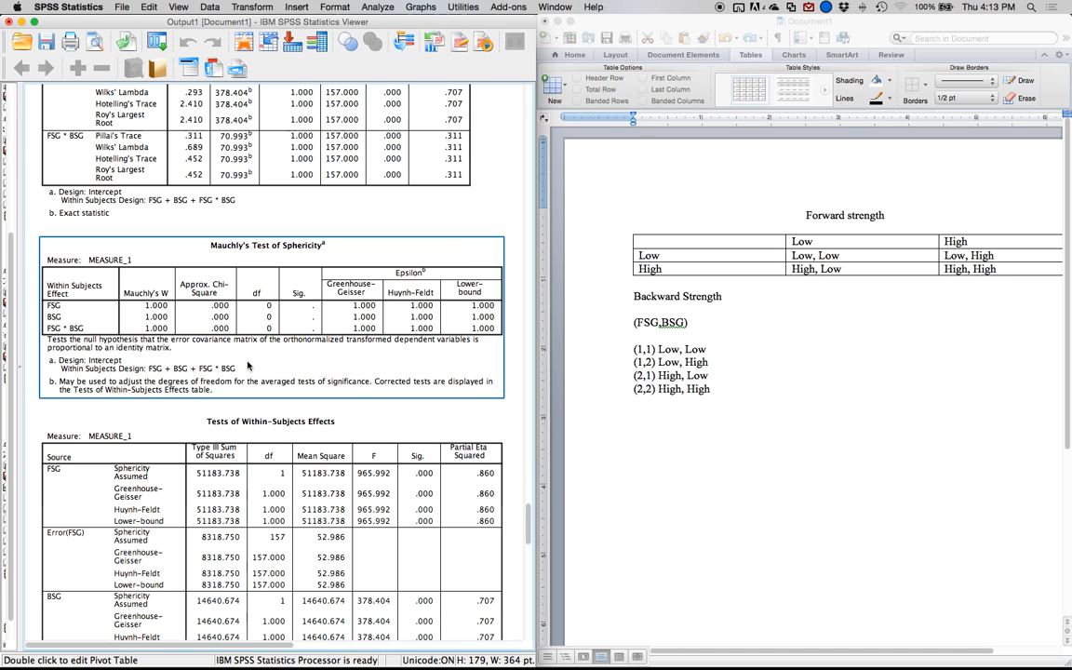
scroll(248, 367, "down", 10)
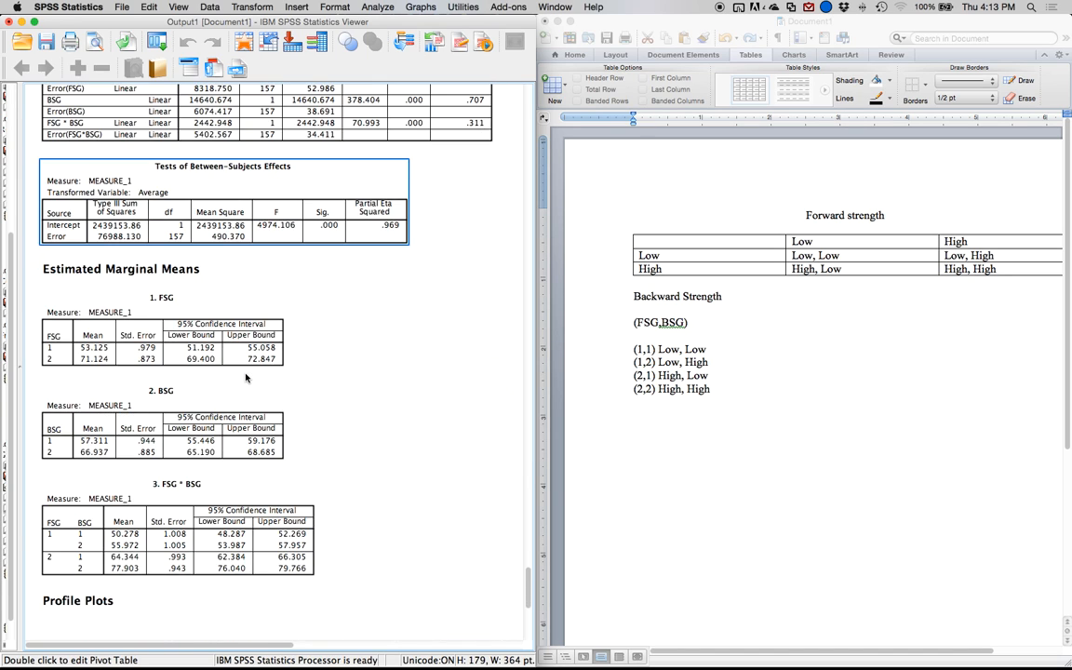
scroll(246, 377, "down", 1)
scroll(194, 287, "up", 10)
scroll(194, 286, "up", 15)
scroll(186, 297, "down", 5)
left_click(170, 415)
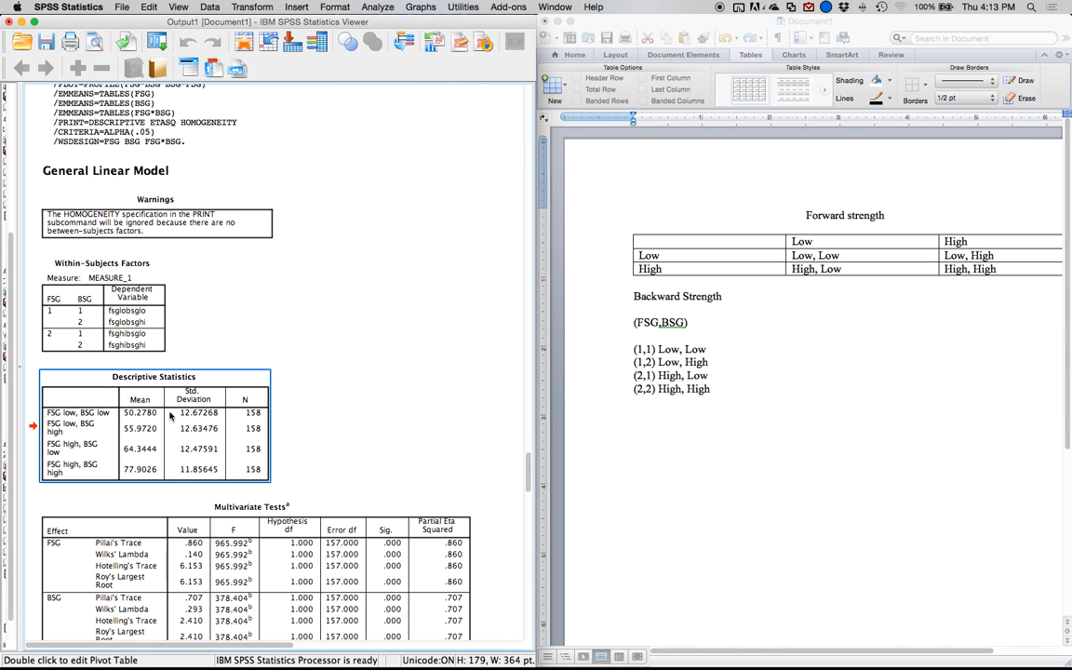
left_click(298, 491)
left_click(260, 440)
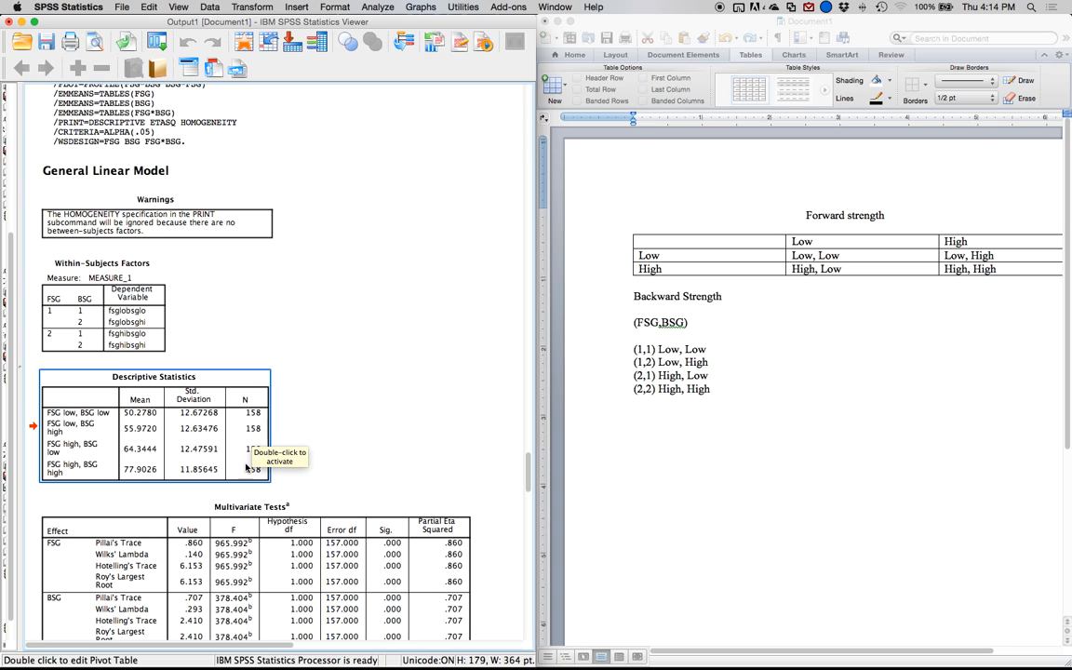
left_click(358, 448)
Delete the Multivariate Tests and Mauchly's Test of Sphericity tables from the output.
scroll(358, 448, "down", 5)
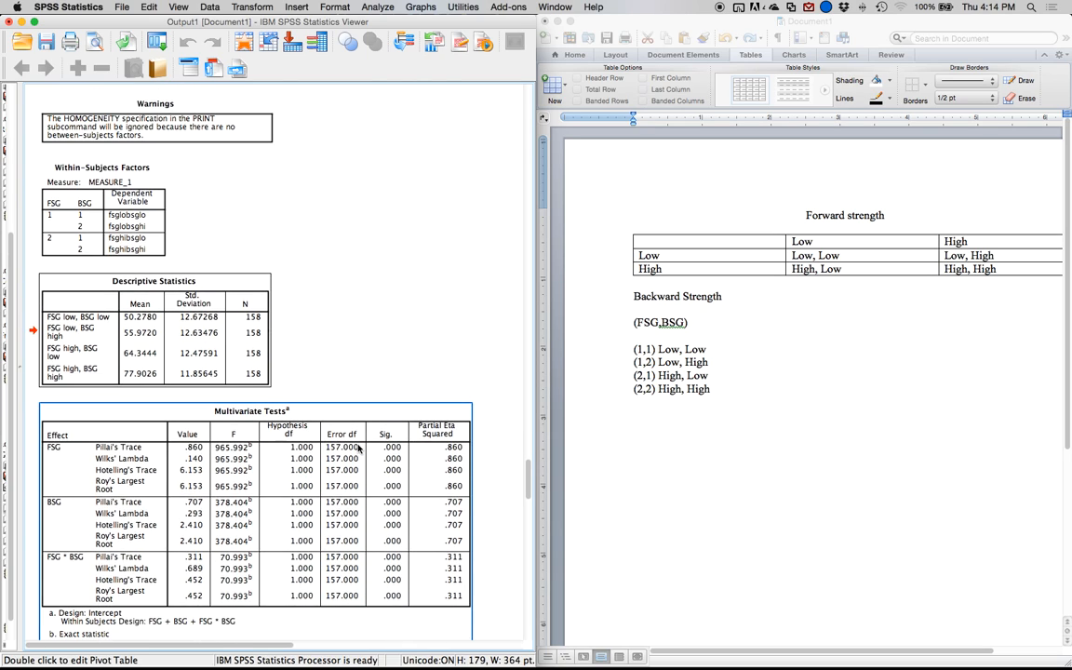
left_click(355, 443)
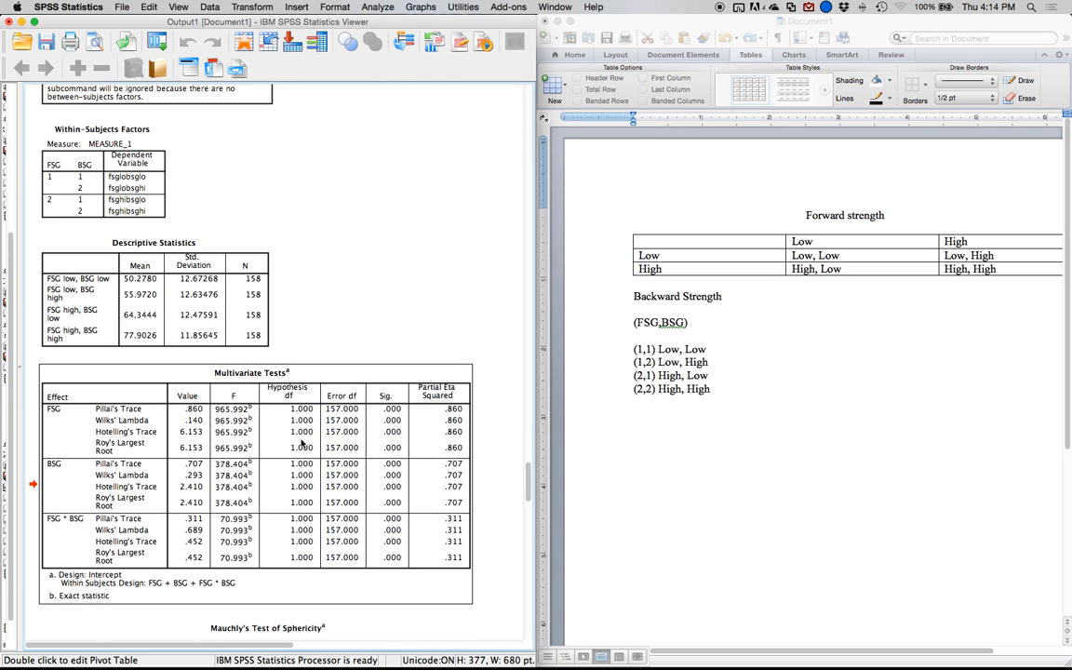
key("Delete")
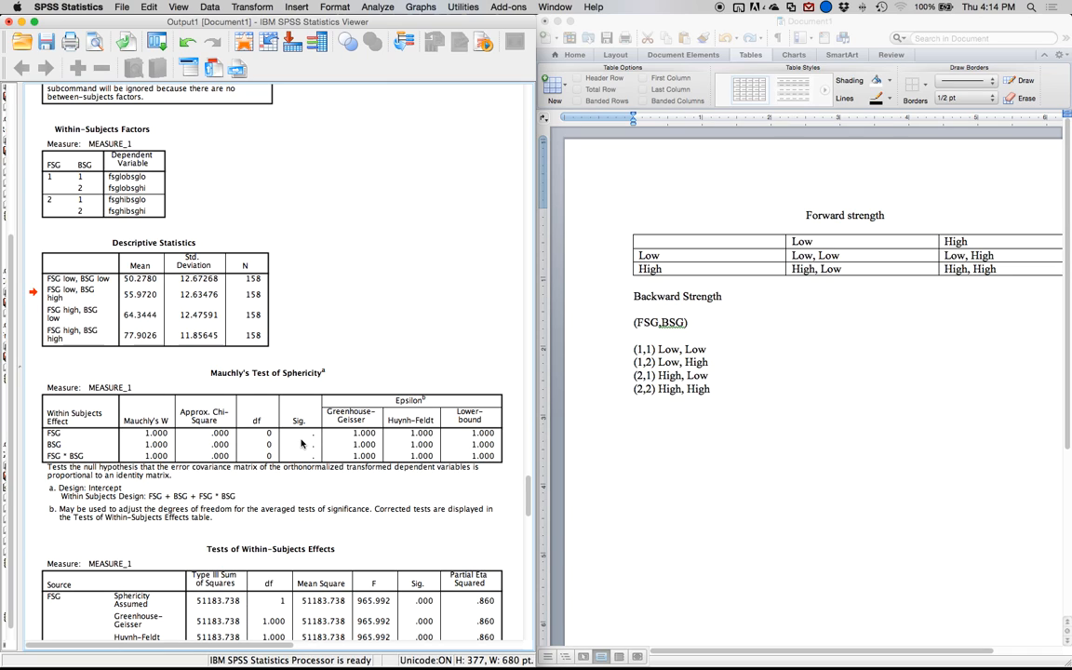
left_click(301, 442)
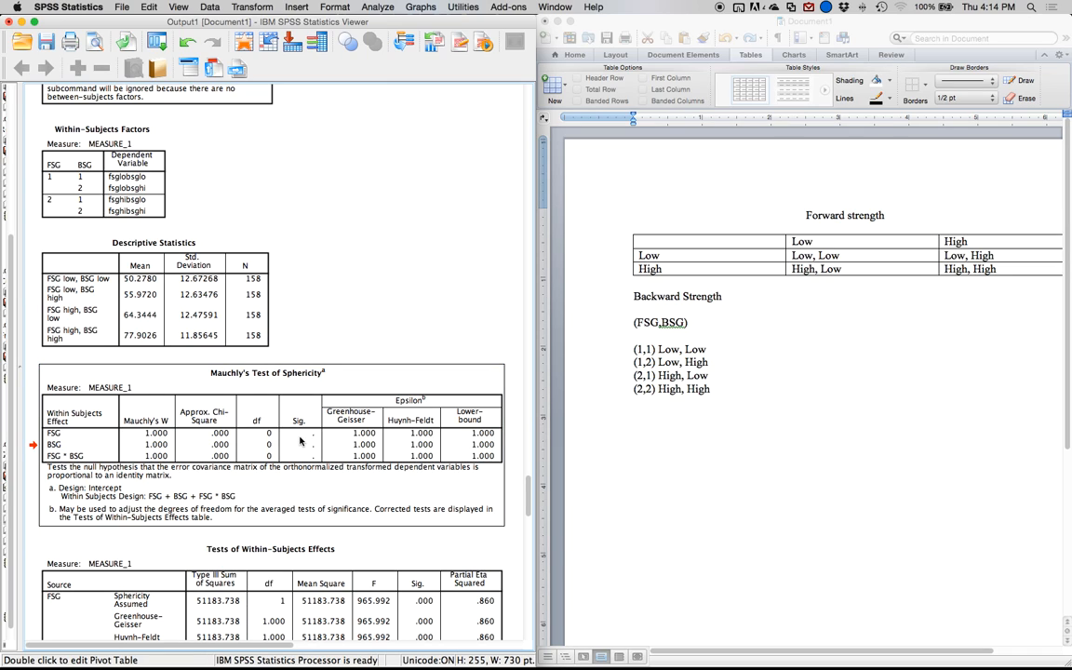
key("Delete")
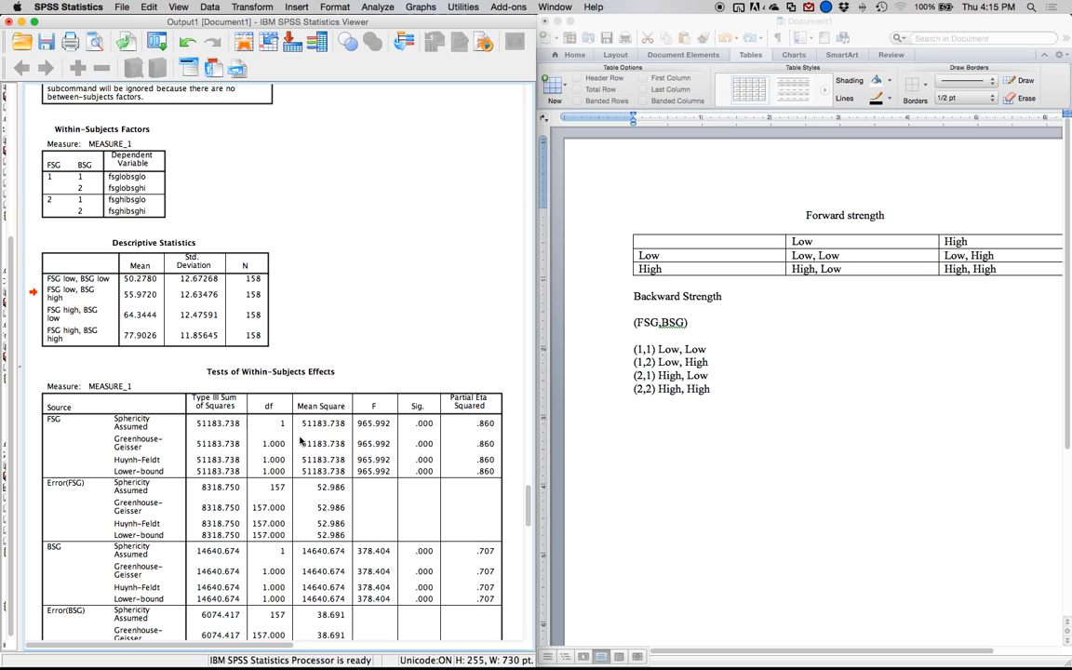
Bring the full Tests of Within-Subjects Effects table into view and add the line "FSG Main effect" below the cell list in the Word document.
left_click(300, 443)
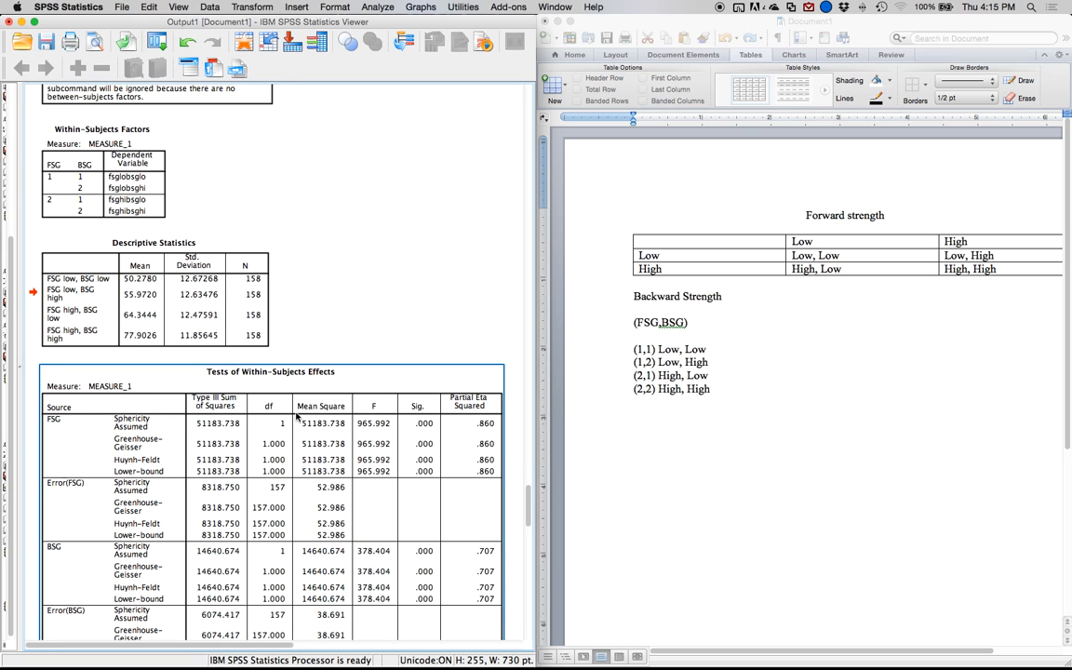
scroll(301, 443, "down", 3)
scroll(208, 439, "down", 4)
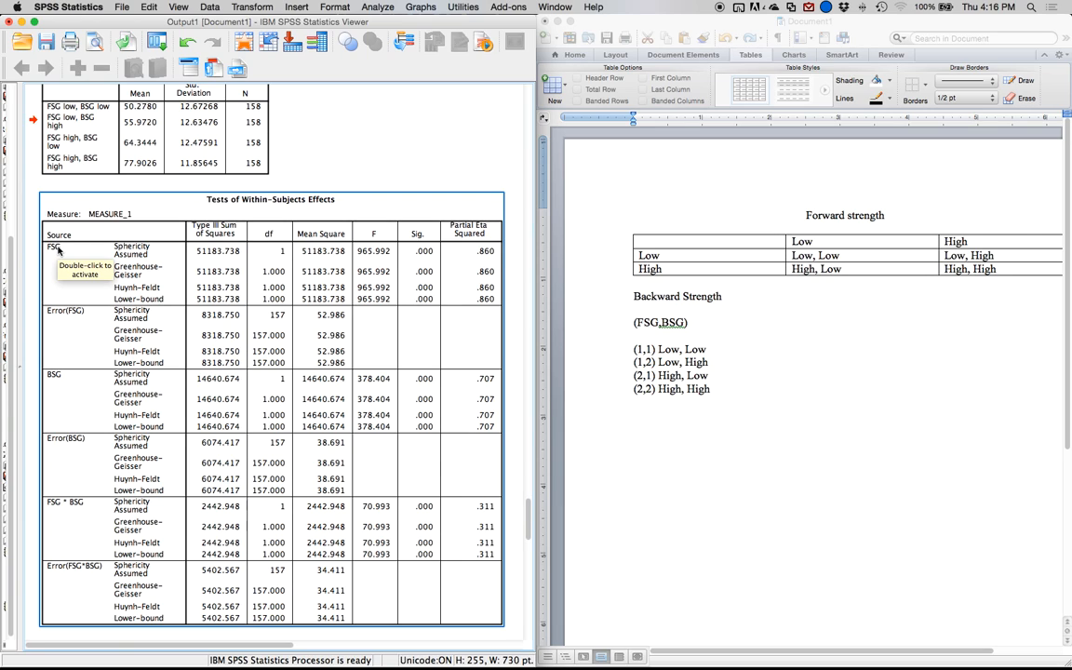
left_click(667, 448)
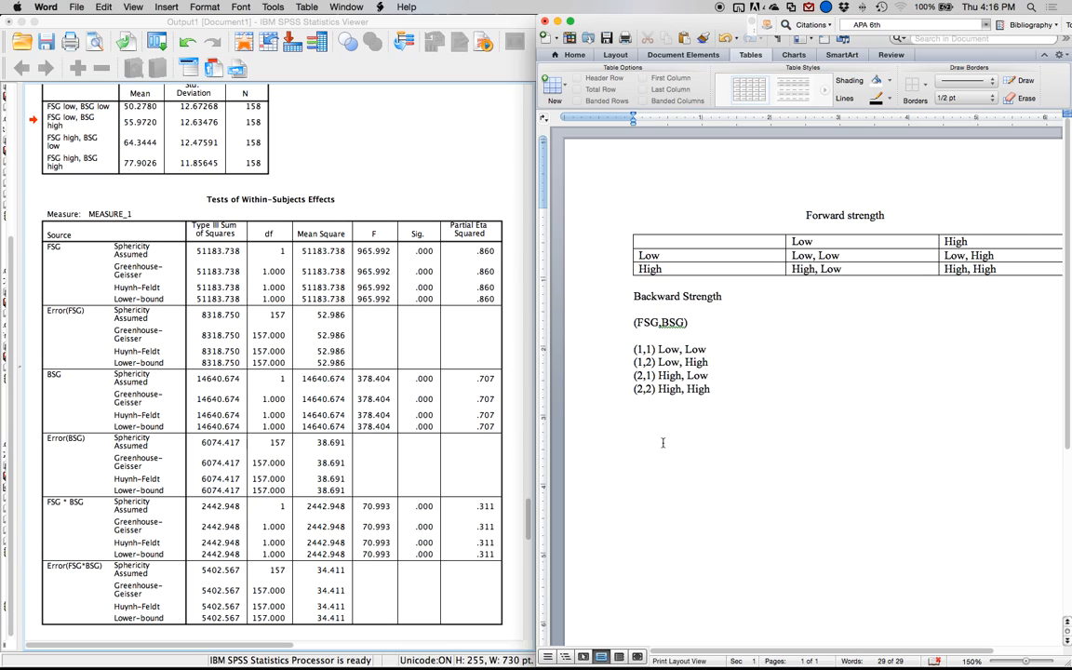
key("Return")
key("Return")
type("FSG Main effect")
key("Return")
Under the FSG heading, enter the F statistic from the within-subjects effects table as "F(1,157) = 965.99".
type("F(1,157")
left_click(275, 233)
left_click(280, 322)
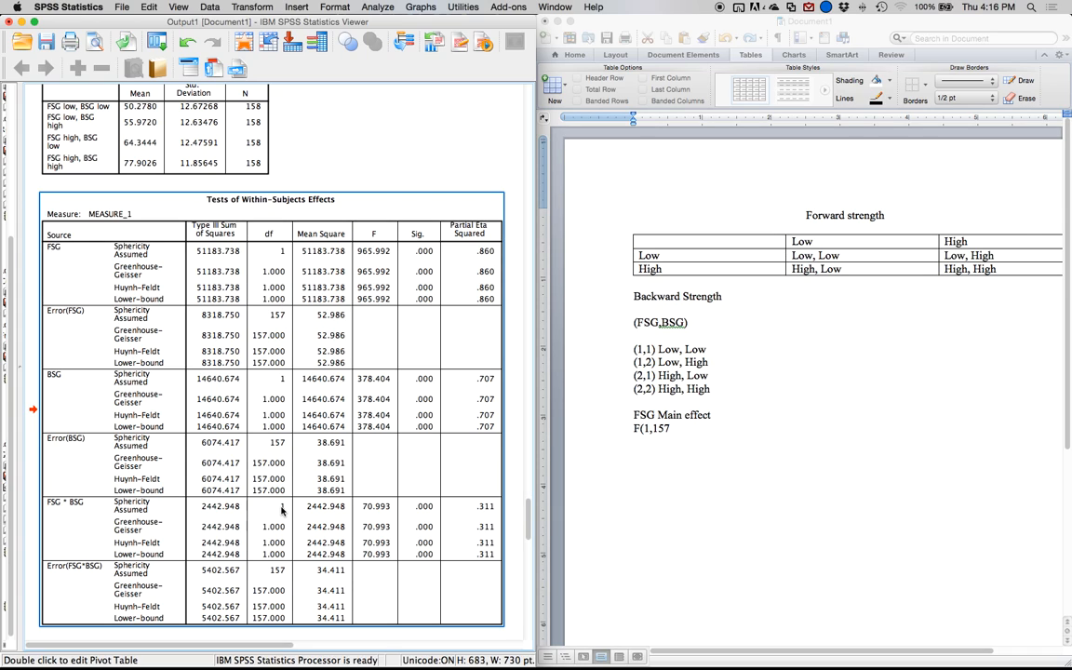
left_click(686, 436)
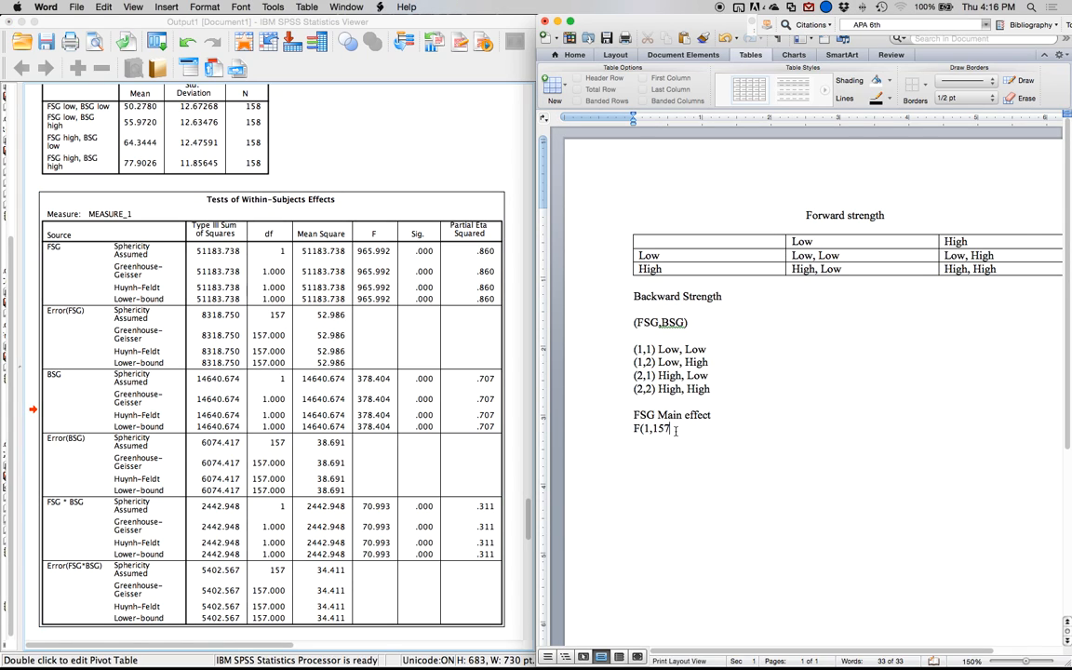
type(") = 965.99, P,")
Complete the FSG result line with "p<.001, np2 = .86".
key("BackSpace")
key("BackSpace")
key("BackSpace")
type("p<.001, np2 = ")
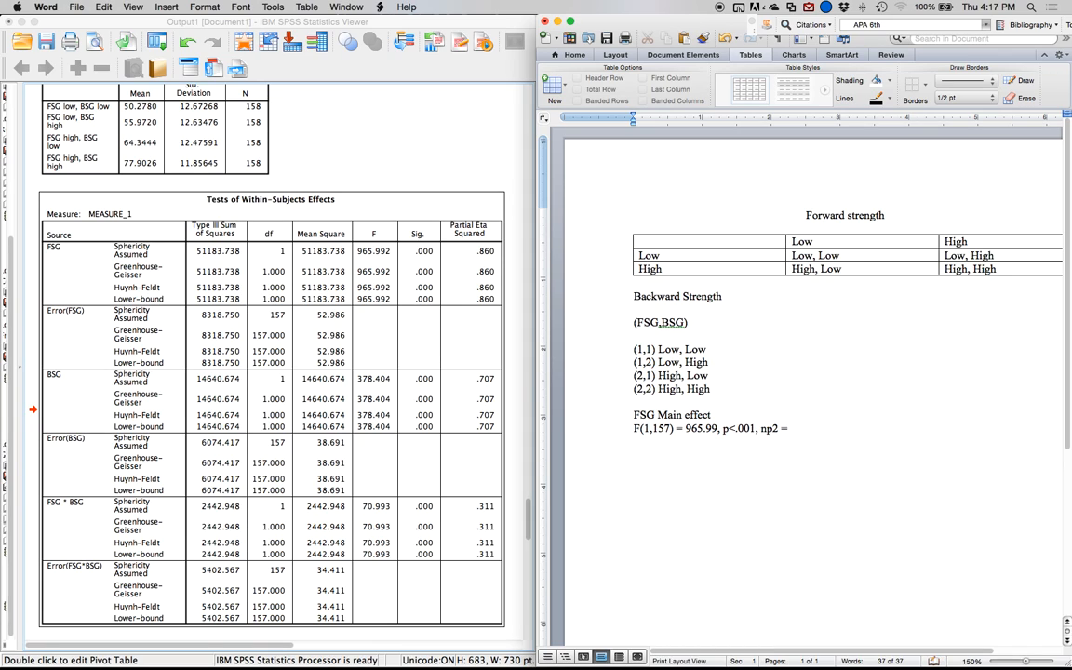
type(".86")
Mark the "FSG Main effect" heading as "– Significant".
left_click(817, 426)
key("Up")
type("- SIg")
type("nificant")
Below the FSG results, add the heading "BSG Main effect – Significant".
key("Down")
key("Down")
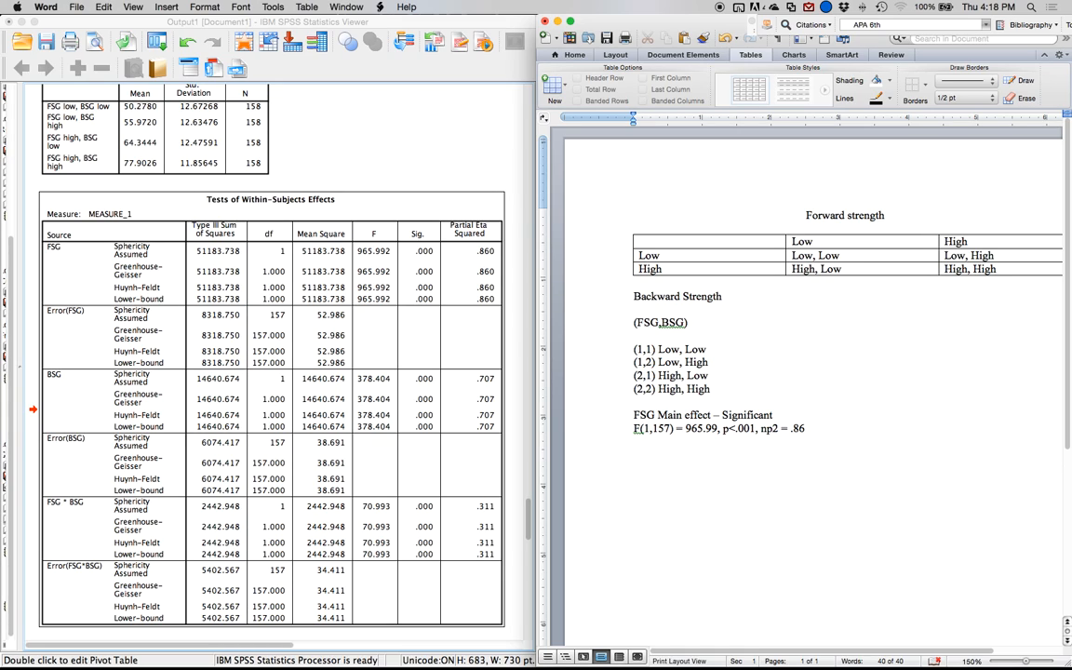
type("BSG Main effect - Significant")
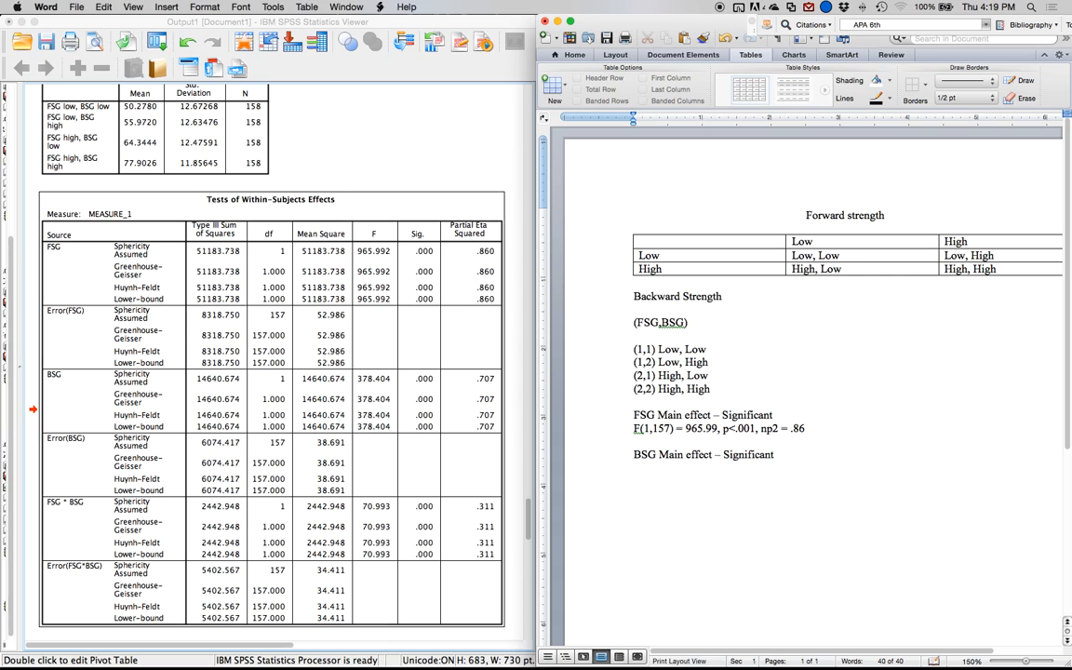
Under the BSG heading, enter the F statistic from the within-subjects effects table as "F(1,157) = 378.40".
key("Return")
type("F91,5")
type("7)")
key("BackSpace")
key("BackSpace")
key("BackSpace")
key("BackSpace")
key("BackSpace")
key("BackSpace")
key("BackSpace")
key("BackSpace")
type("(1,157) =")
left_click(252, 347)
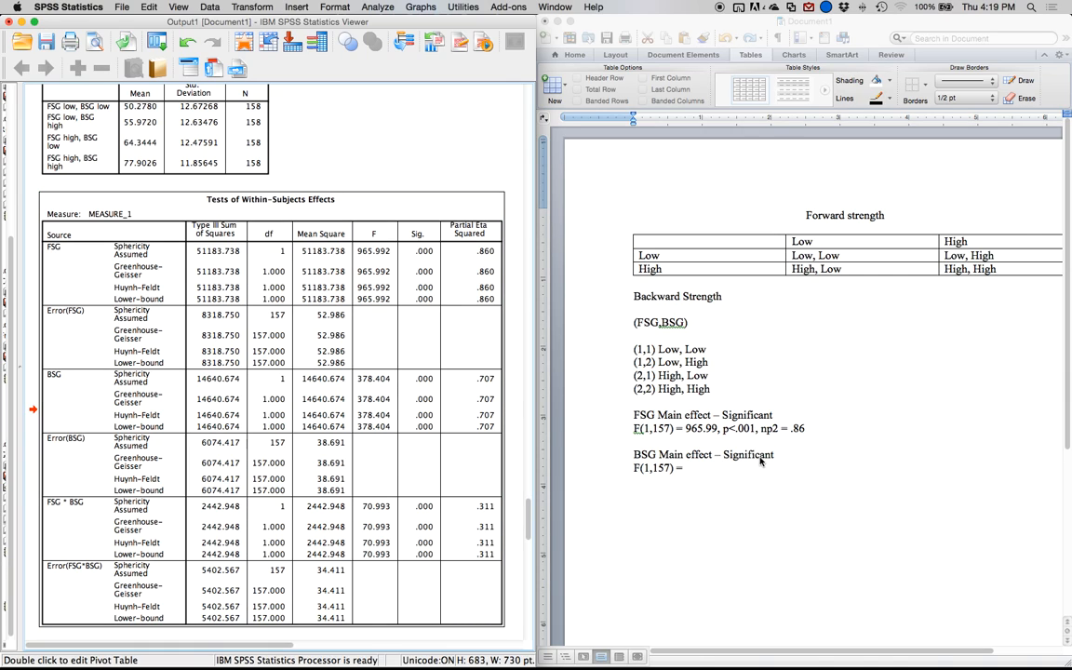
left_click(687, 416)
type("3")
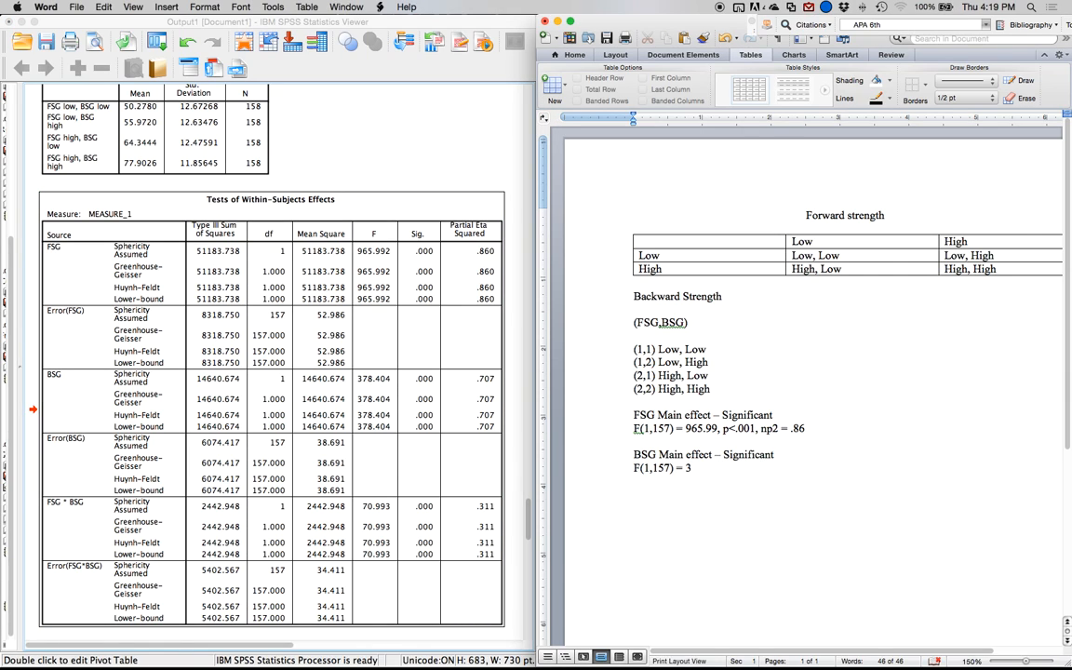
type("78.40, p <0")
Complete the BSG result line with "p<.001, np2 = .71".
key("BackSpace")
type(".001")
key("Left")
key("Left")
key("Left")
key("Left")
key("Left")
type("\\")
key("BackSpace")
key("BackSpace")
key("End")
type(",")
type(" np2")
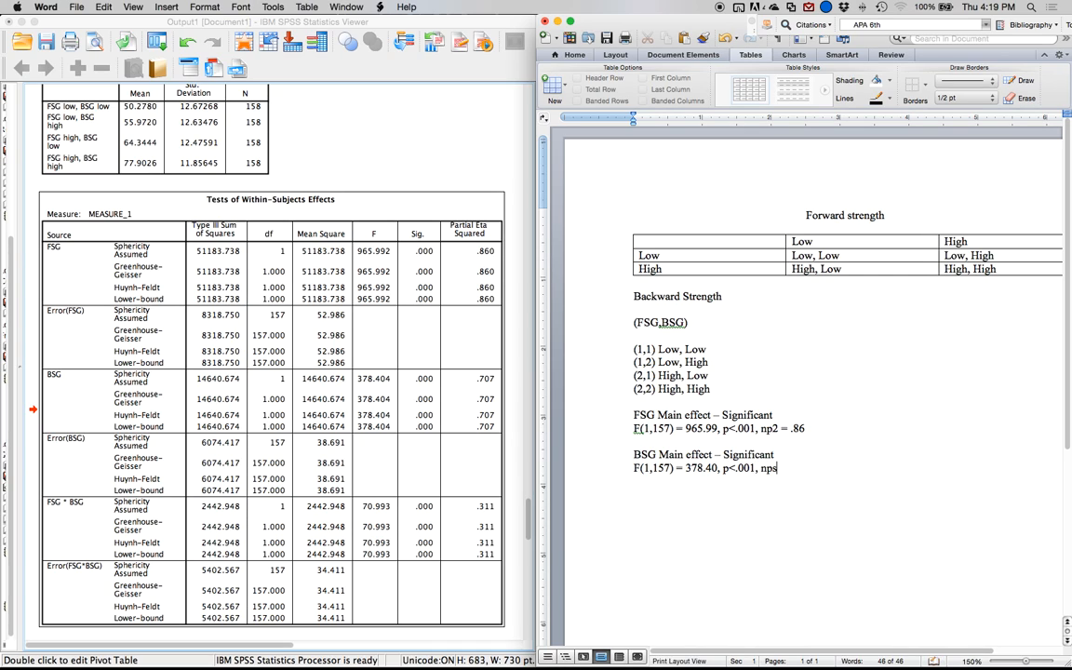
type(" = .71")
Add the heading "Interaction" below the BSG main effect results.
type("FSG")
key("BackSpace")
key("BackSpace")
key("BackSpace")
type("Interaction")
key("Return")
Under the Interaction heading, enter the FSG * BSG statistics as "F(1,157) = 70.99, p < .001, np2 = .31".
type("F(")
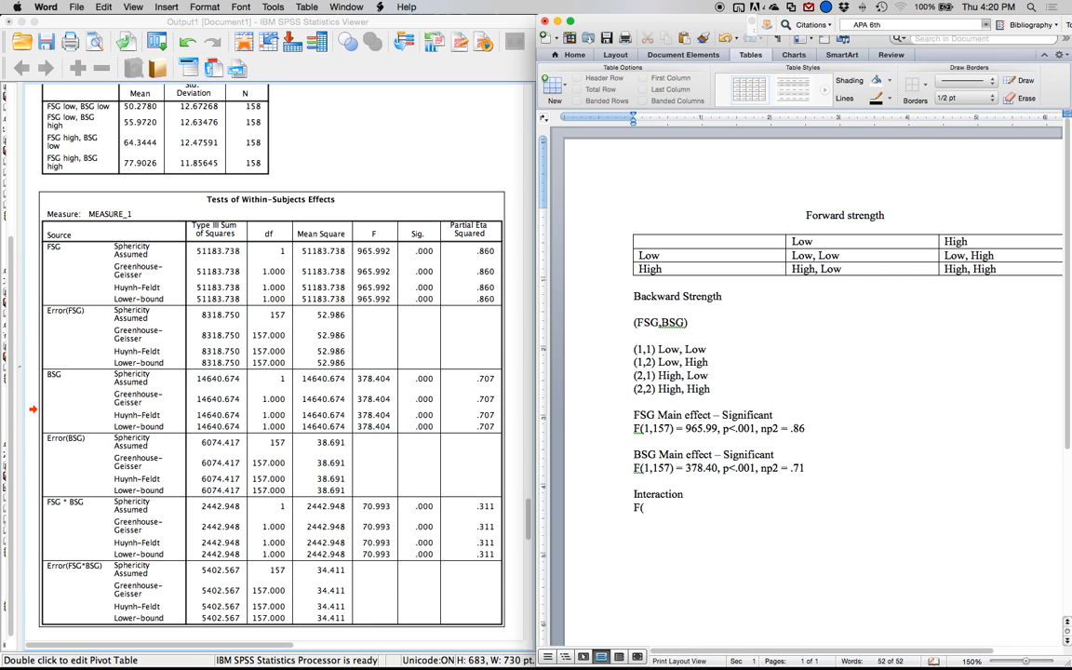
type("1,157)")
left_click(277, 506)
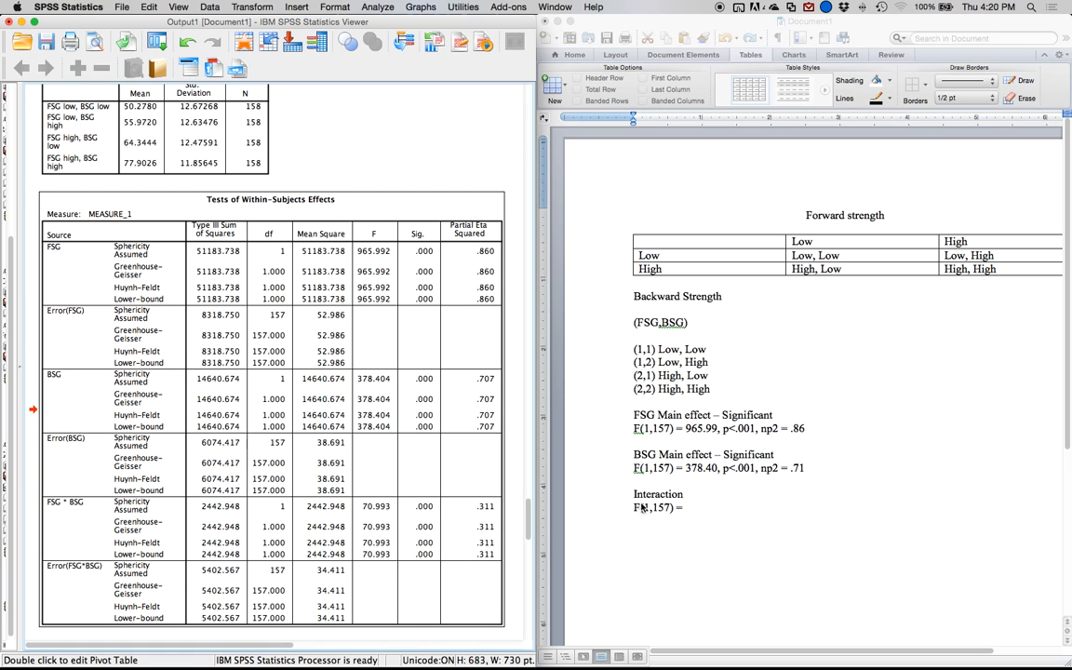
left_click(694, 508)
type("70.")
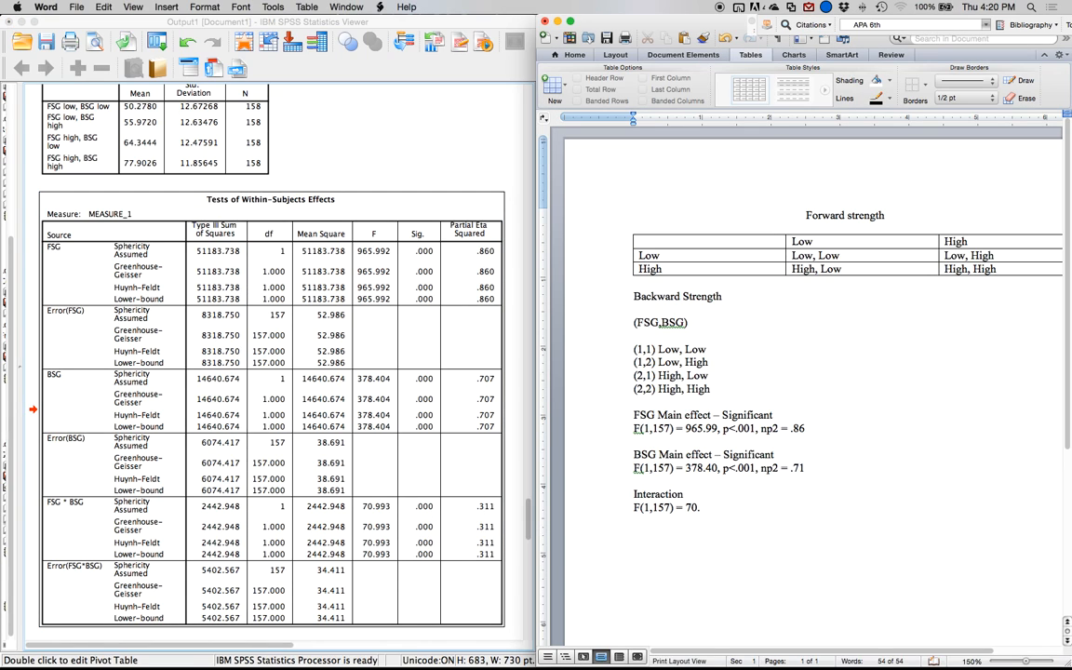
type("99, p < .001, np2 = .31")
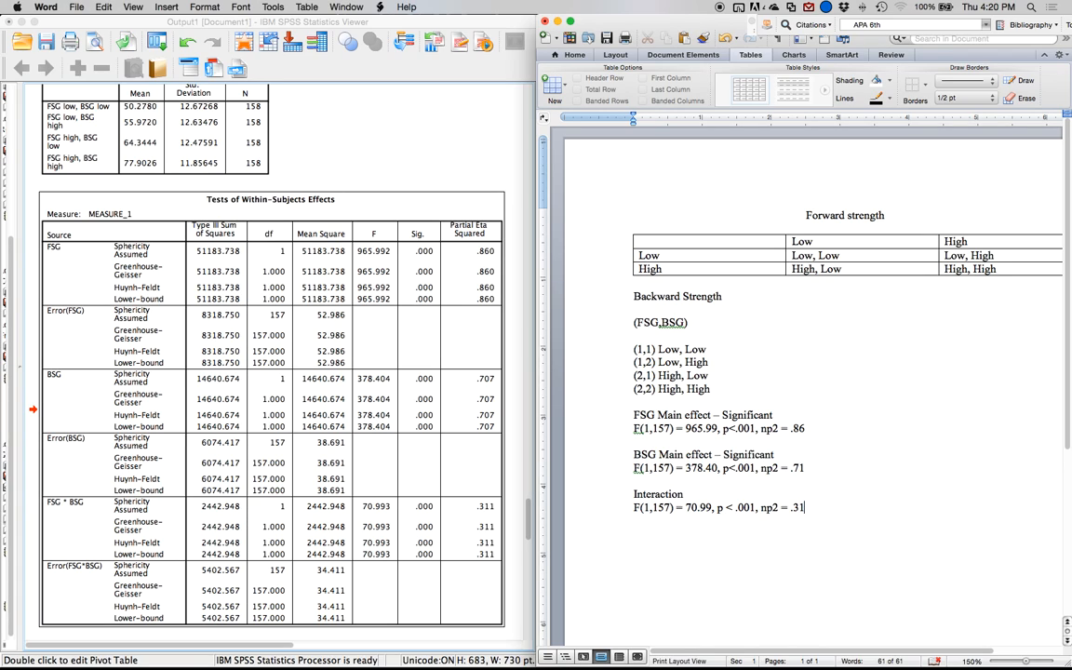
Mark the "Interaction" heading as "– Significant".
key("Return")
key("Return")
left_click(714, 500)
type("- Significant")
Switch to the SPSS output and delete the Tests of Within-Subjects Contrasts table.
scroll(226, 409, "down", 3)
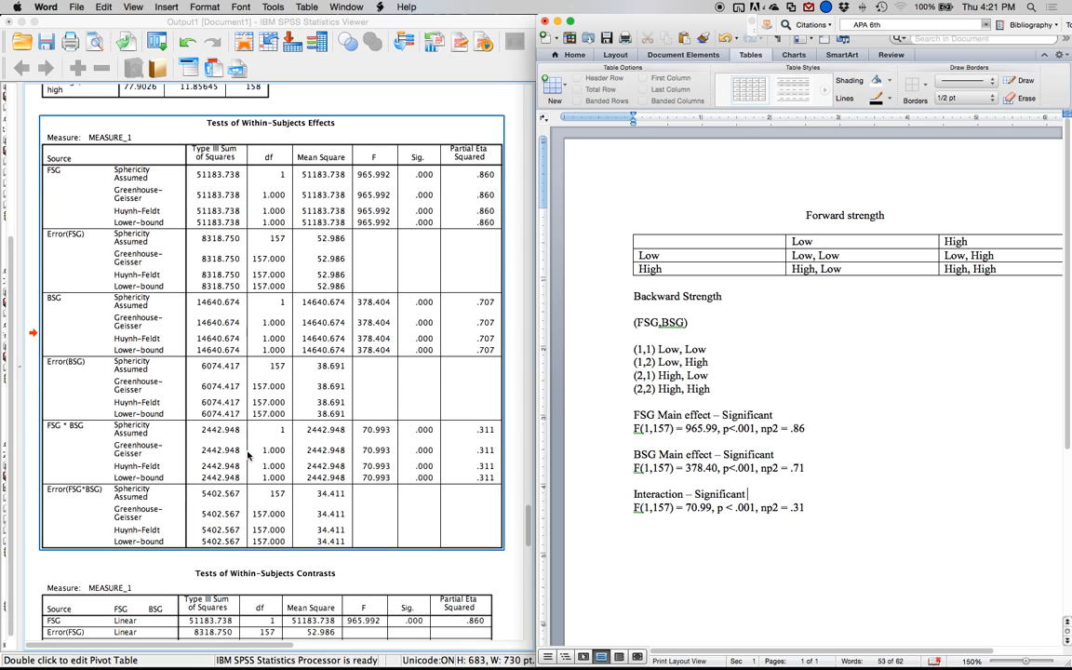
scroll(248, 454, "down", 1)
left_click(226, 525)
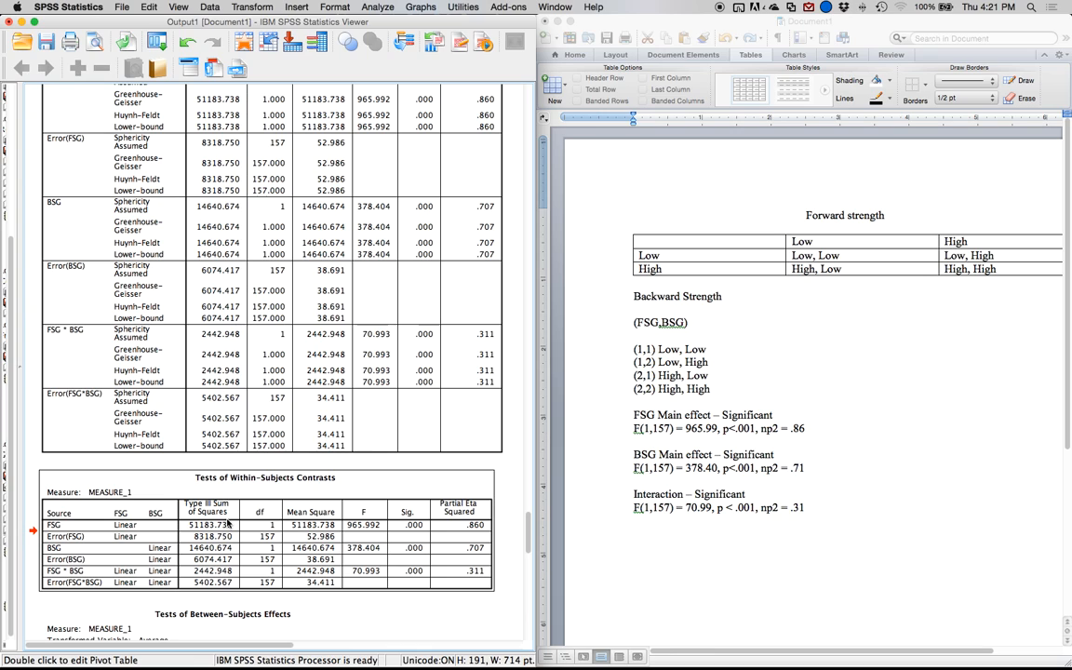
key("Delete")
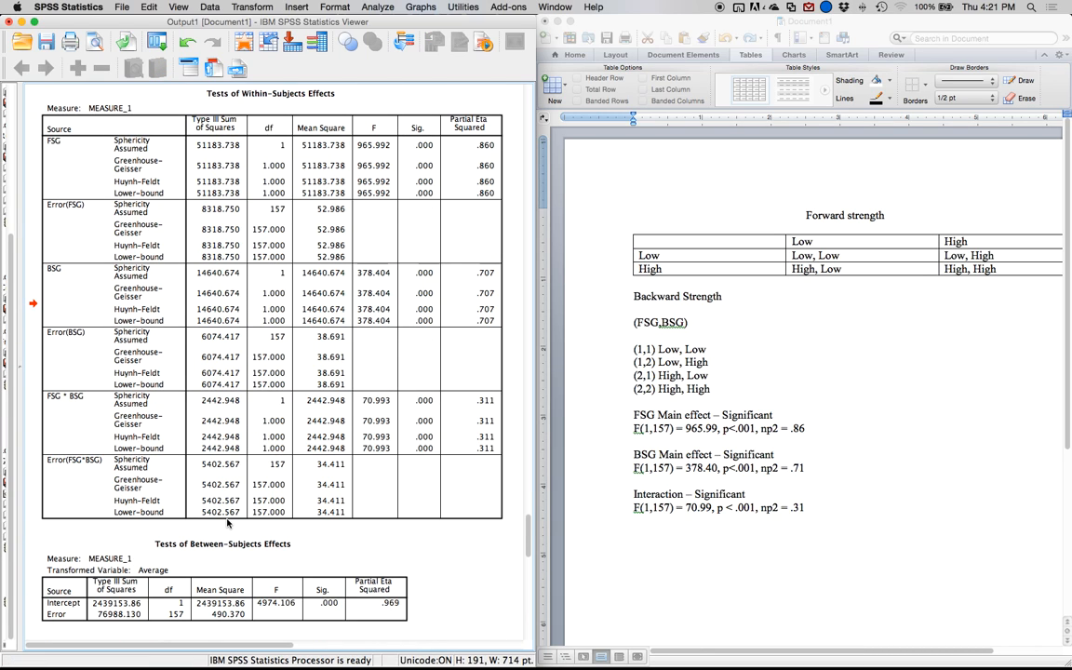
Delete the Tests of Between-Subjects Effects table from the output.
left_click(232, 583)
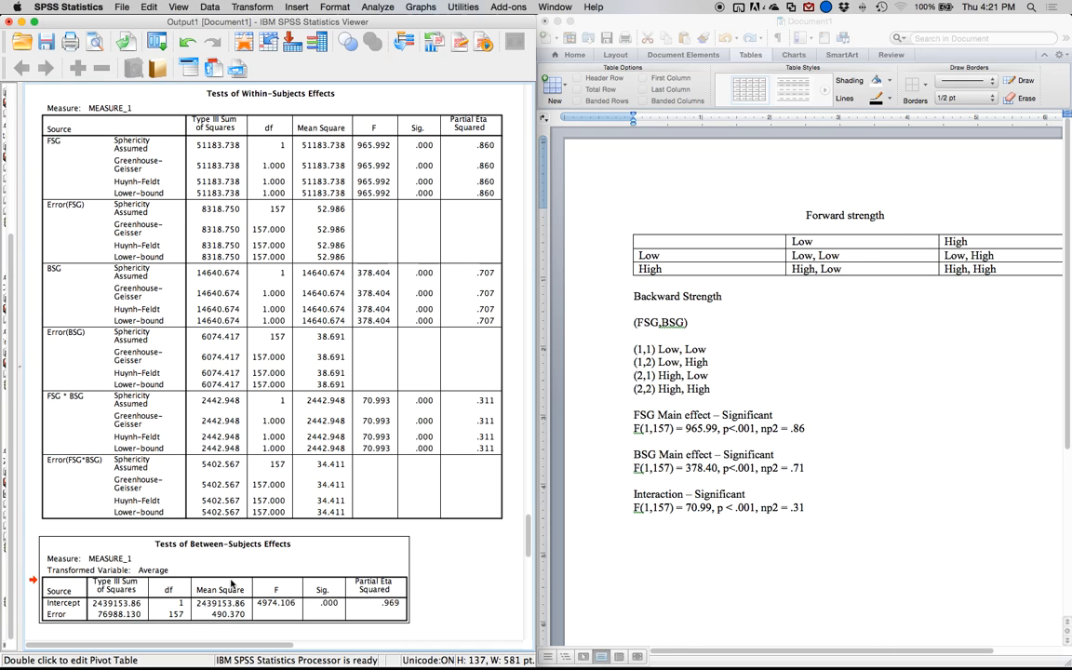
left_click(211, 510)
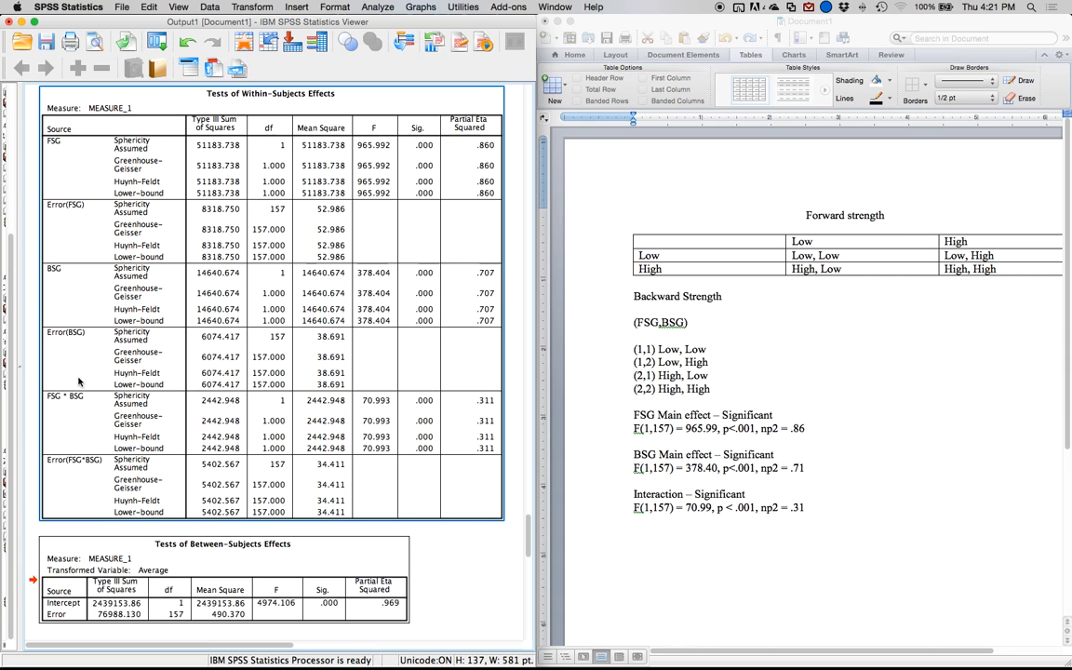
left_click(158, 580)
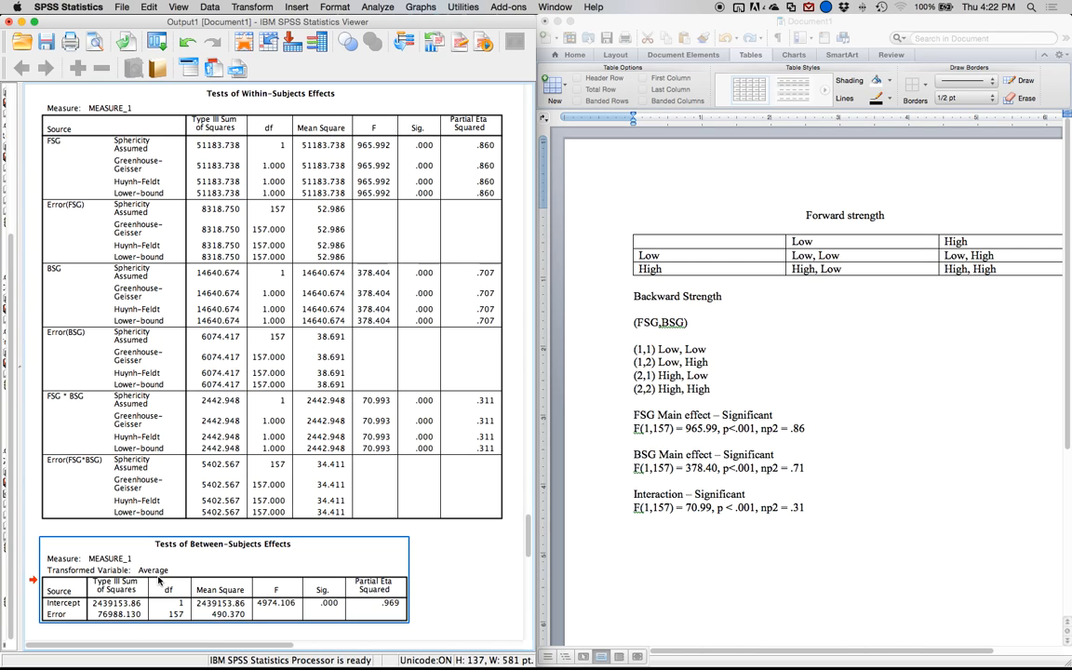
key("Delete")
left_click(213, 463)
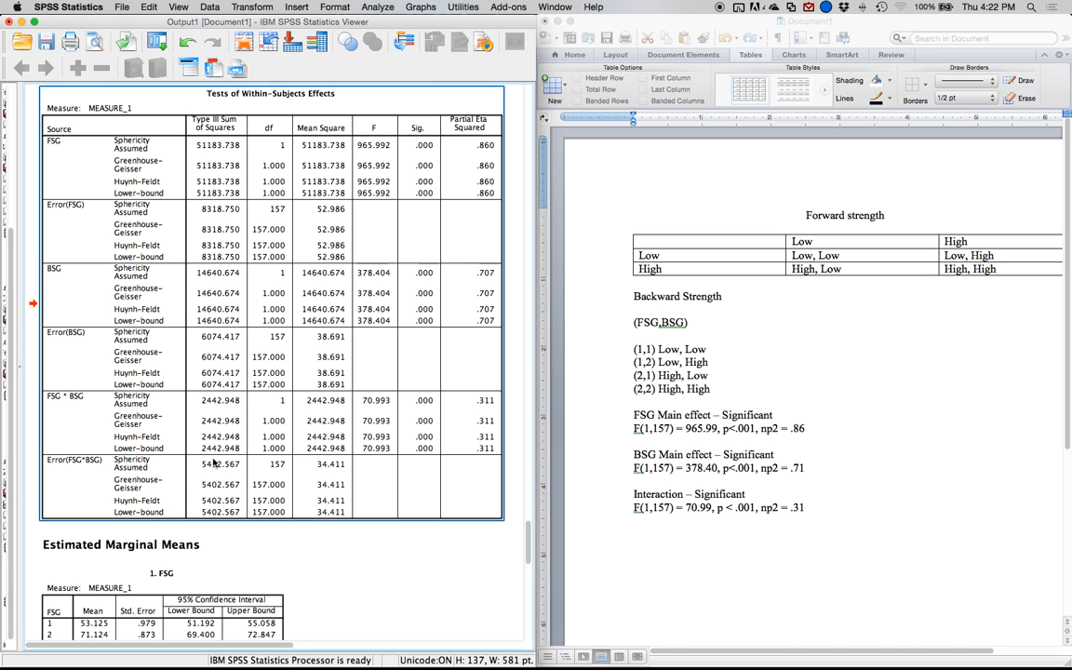
Based on the FSG estimated marginal means, add the line "Low < High" below the FSG statistics in the Word document.
scroll(213, 464, "down", 1)
scroll(213, 463, "down", 10)
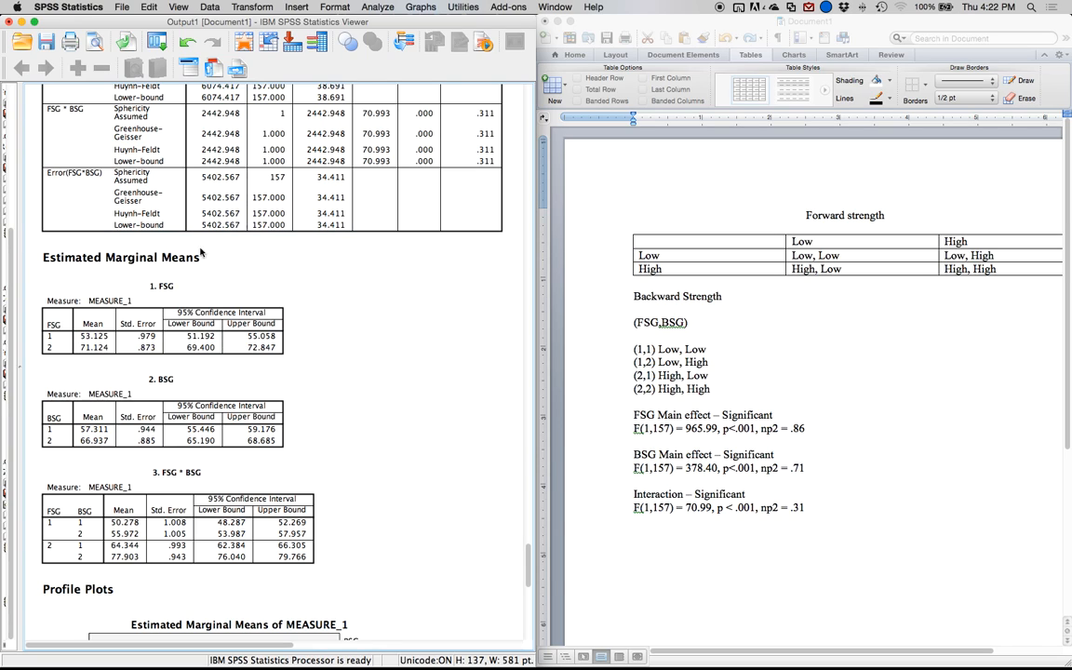
left_click(810, 430)
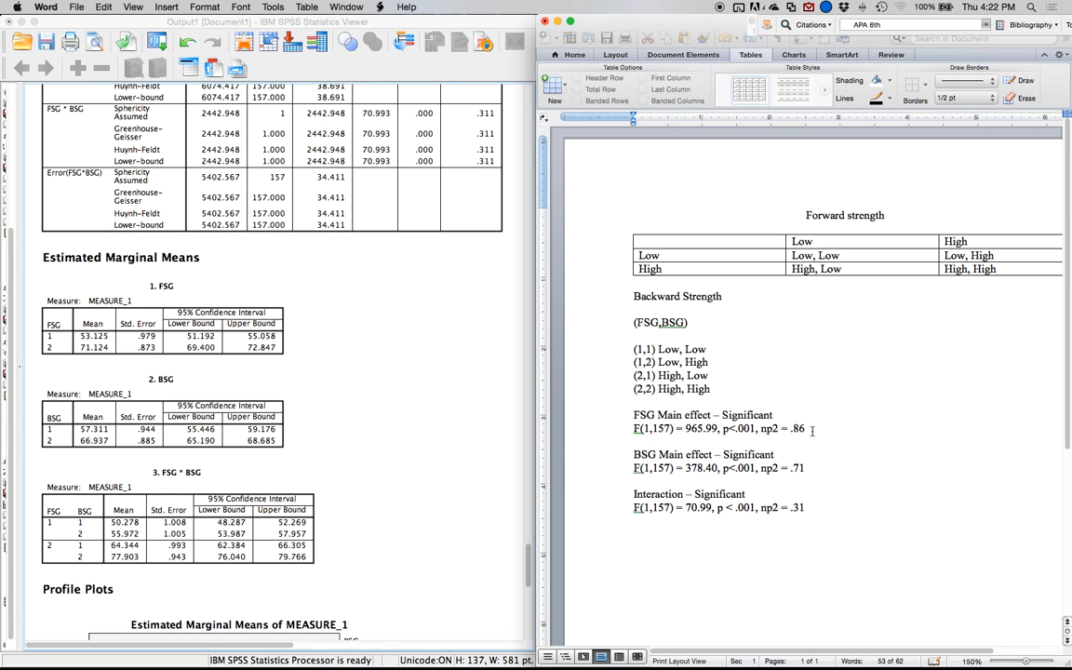
key("Return")
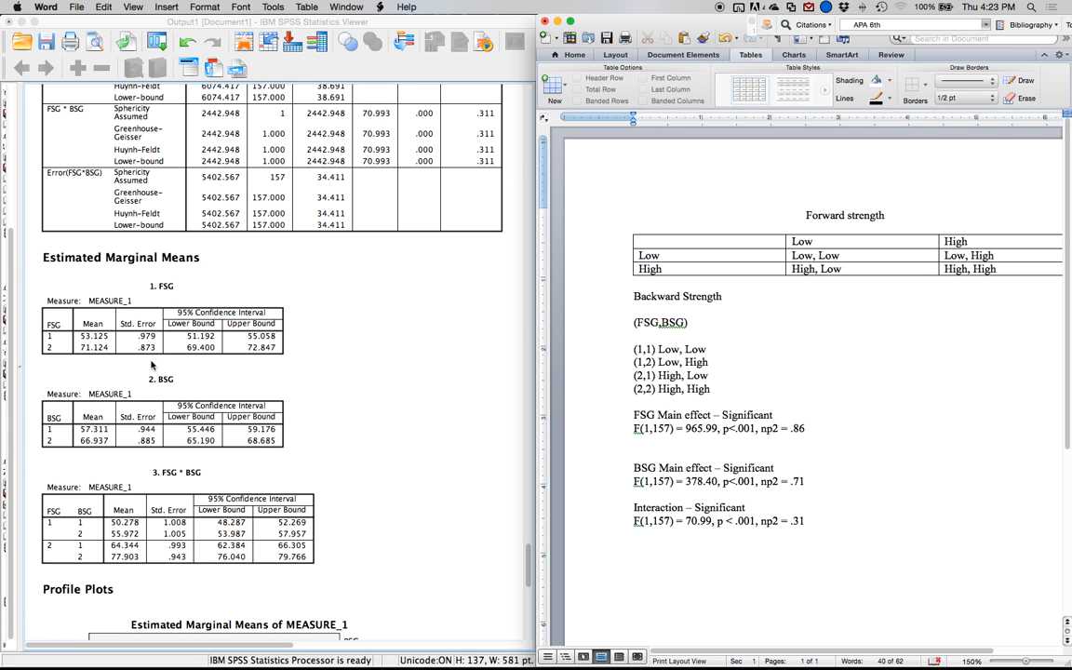
type("Low")
type(" ,")
type(" < High")
Check the level coding in the Within-Subjects Factors table and compare it with the FSG estimated marginal means.
scroll(49, 344, "up", 3)
scroll(49, 344, "up", 15)
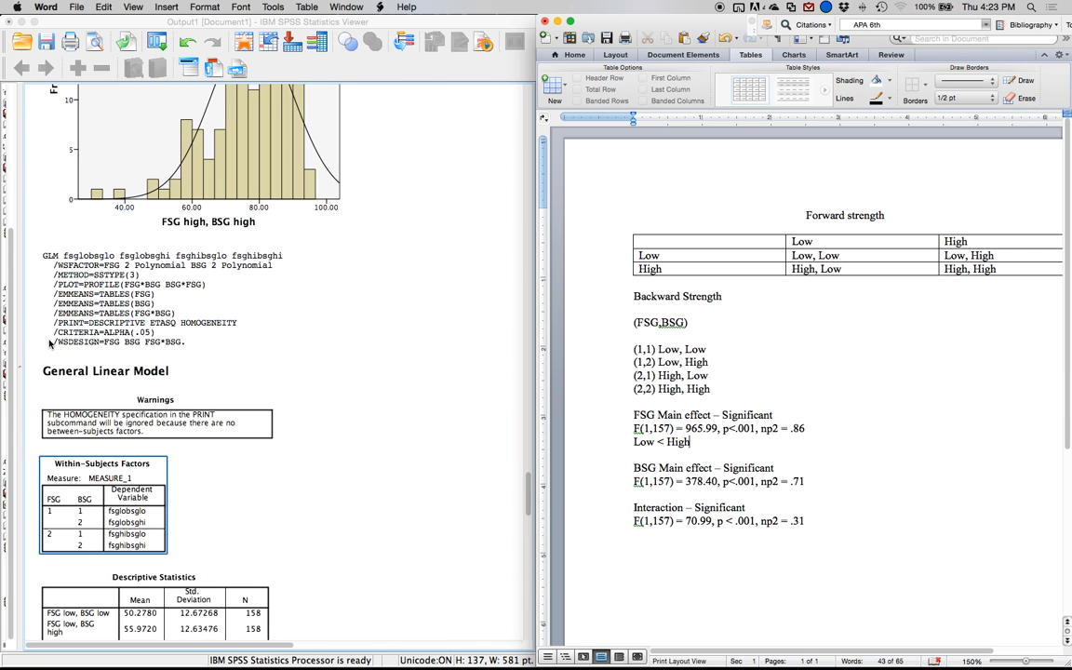
scroll(52, 344, "down", 5)
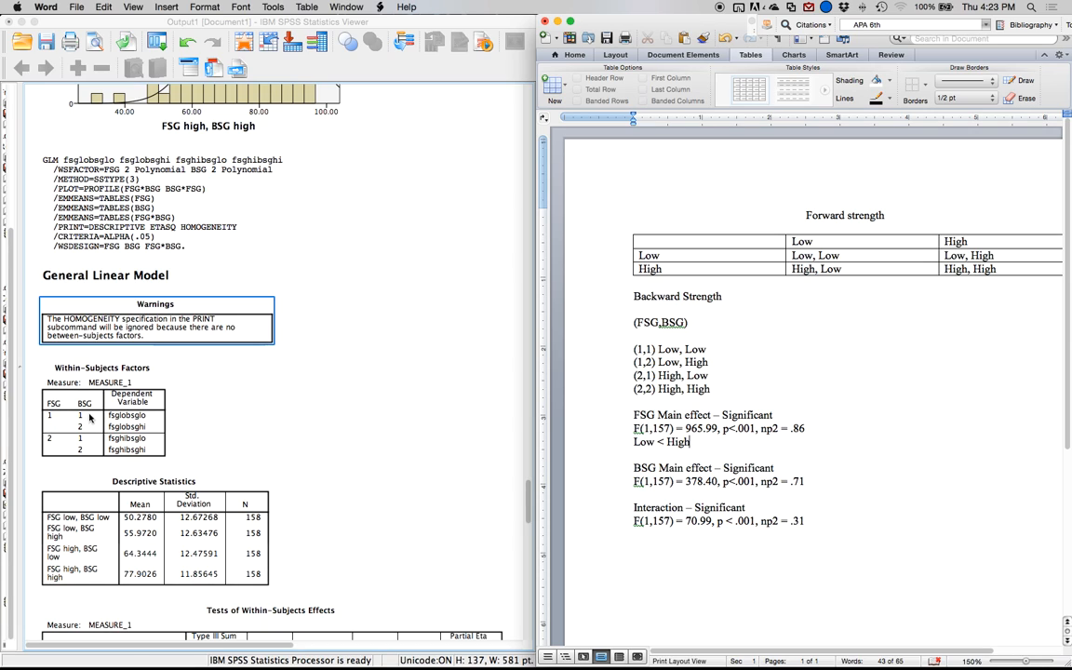
left_click(45, 440)
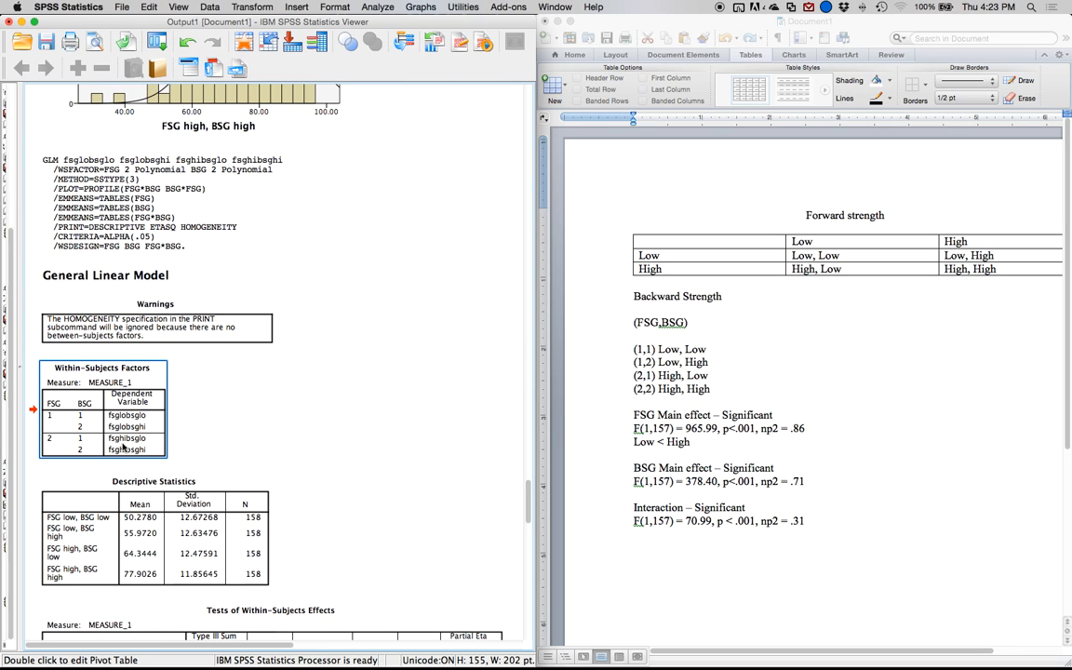
left_click(233, 391)
scroll(259, 423, "down", 2)
scroll(259, 424, "down", 15)
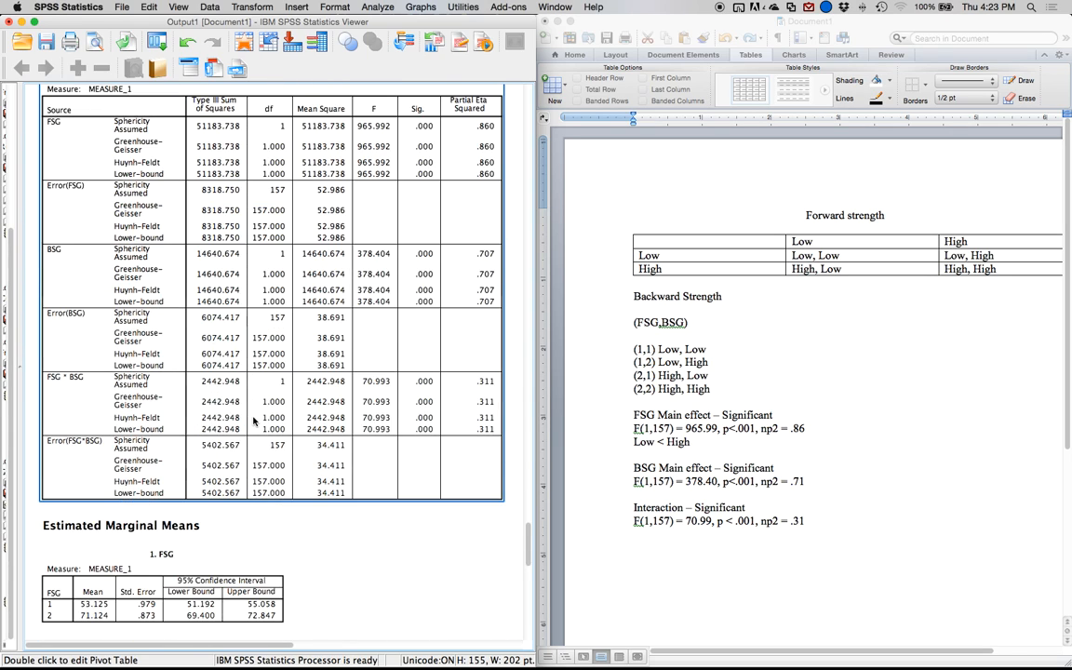
left_click(253, 420)
scroll(253, 420, "down", 3)
left_click(88, 307)
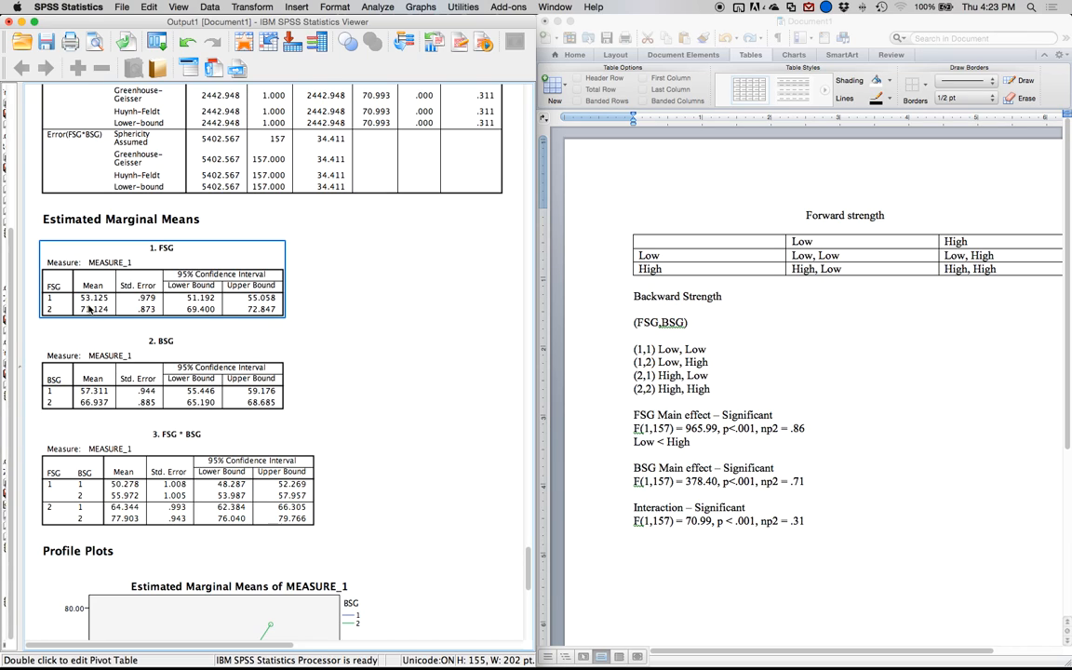
left_click(141, 212)
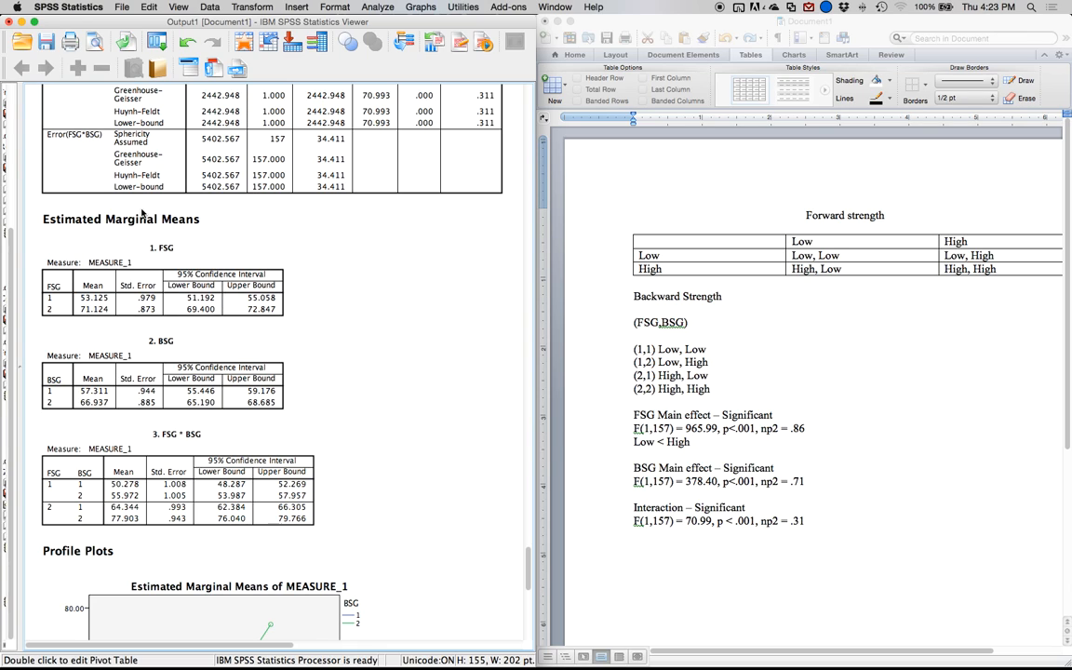
Based on the BSG estimated marginal means, add the line "Low < High" below the BSG statistics in the Word document.
left_click(138, 344)
scroll(246, 349, "down", 2)
left_click(824, 486)
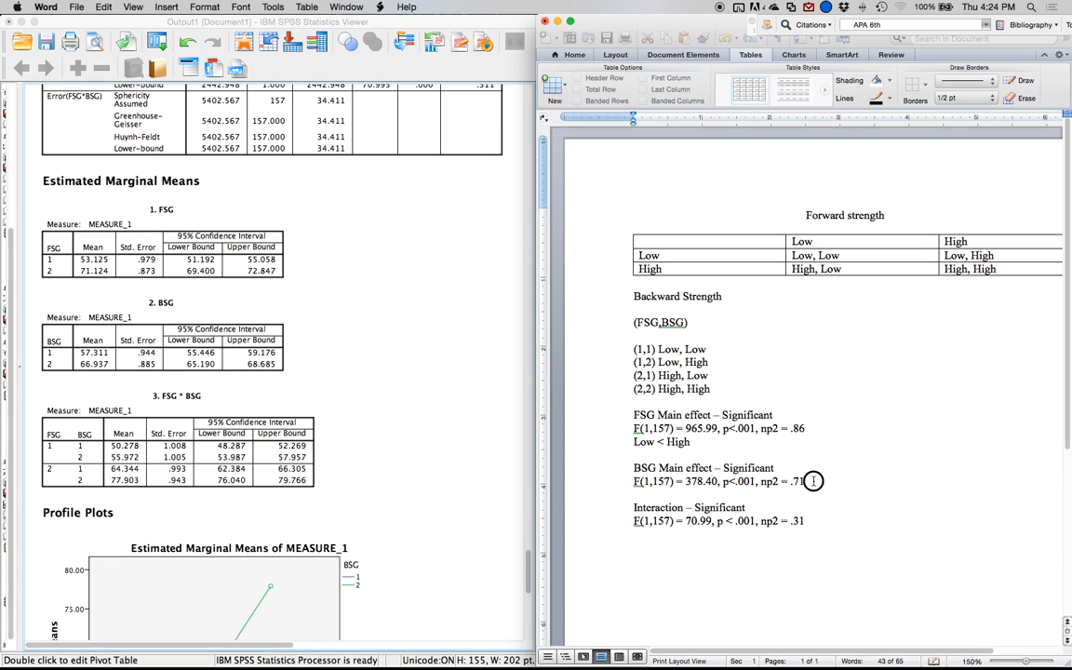
key("Return")
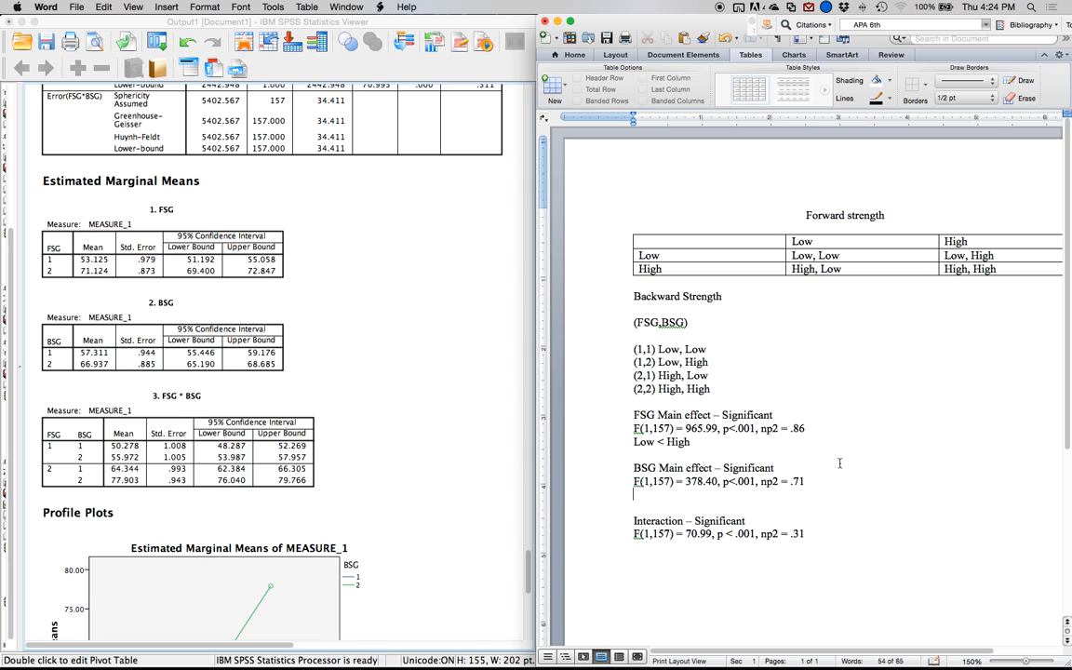
mouse_move(331, 641)
type("Low < HIigh")
Add two new lines below the interaction statistics at the end of the document.
key("Down")
key("Down")
key("Down")
key("Down")
key("Return")
key("Return")
Examine both FSG by BSG profile plots in the SPSS output.
scroll(399, 437, "down", 10)
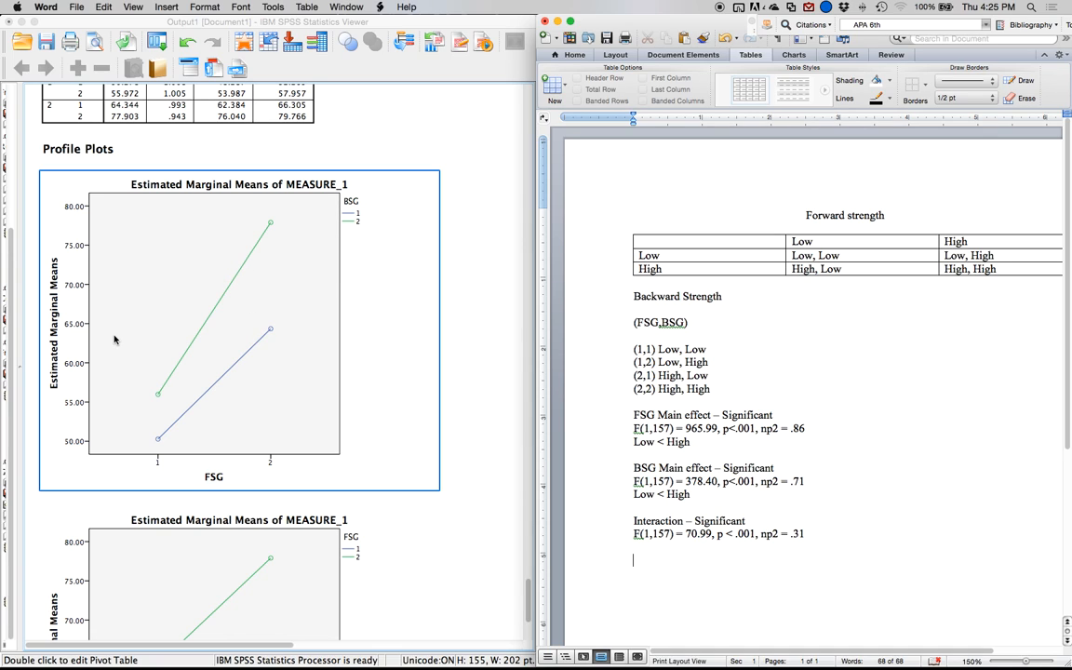
left_click(149, 409)
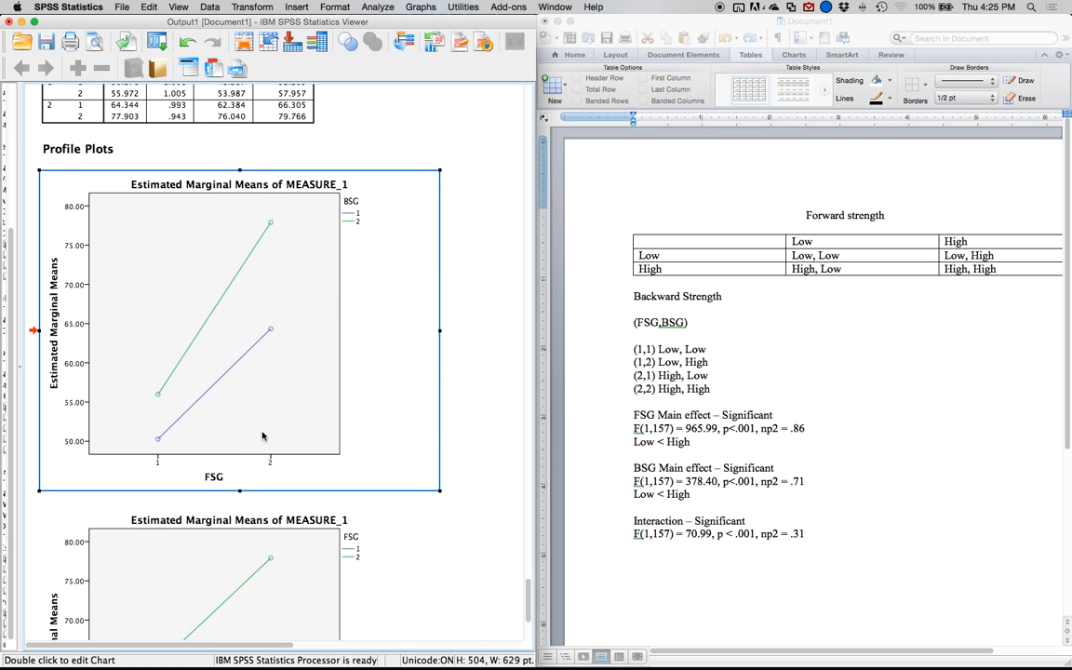
scroll(235, 394, "down", 3)
scroll(236, 394, "down", 5)
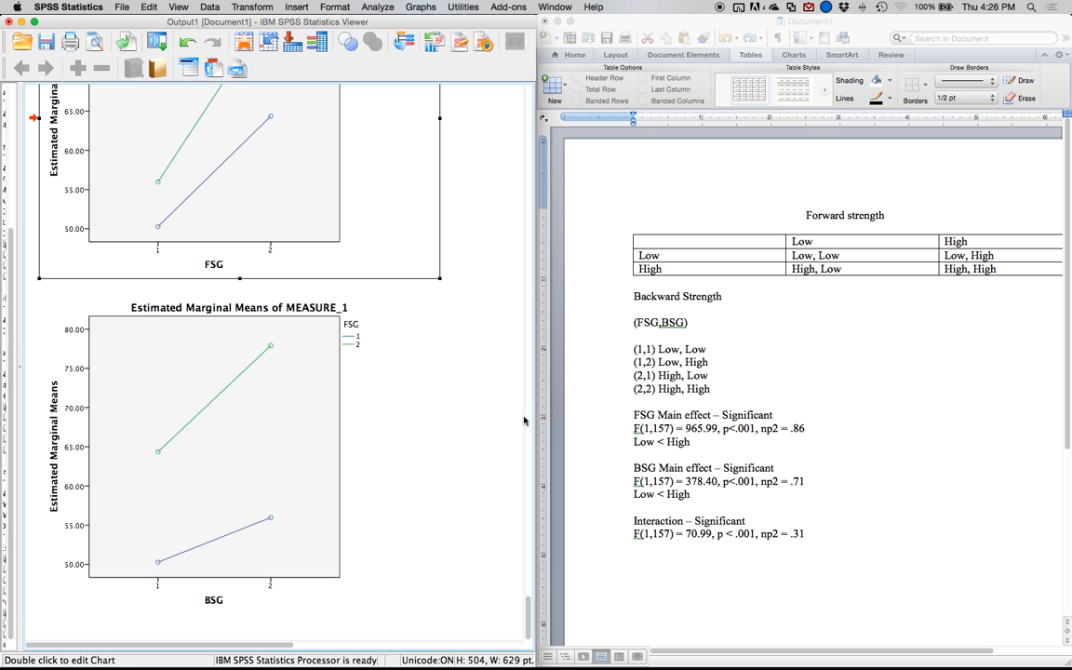
scroll(325, 316, "up", 6)
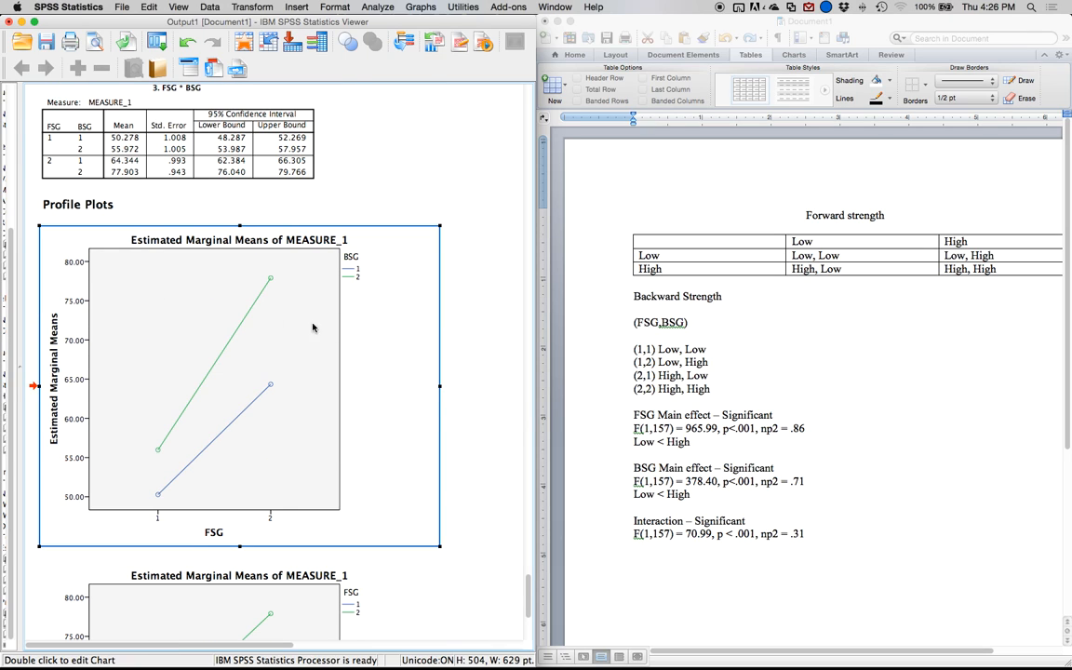
scroll(316, 327, "up", 1)
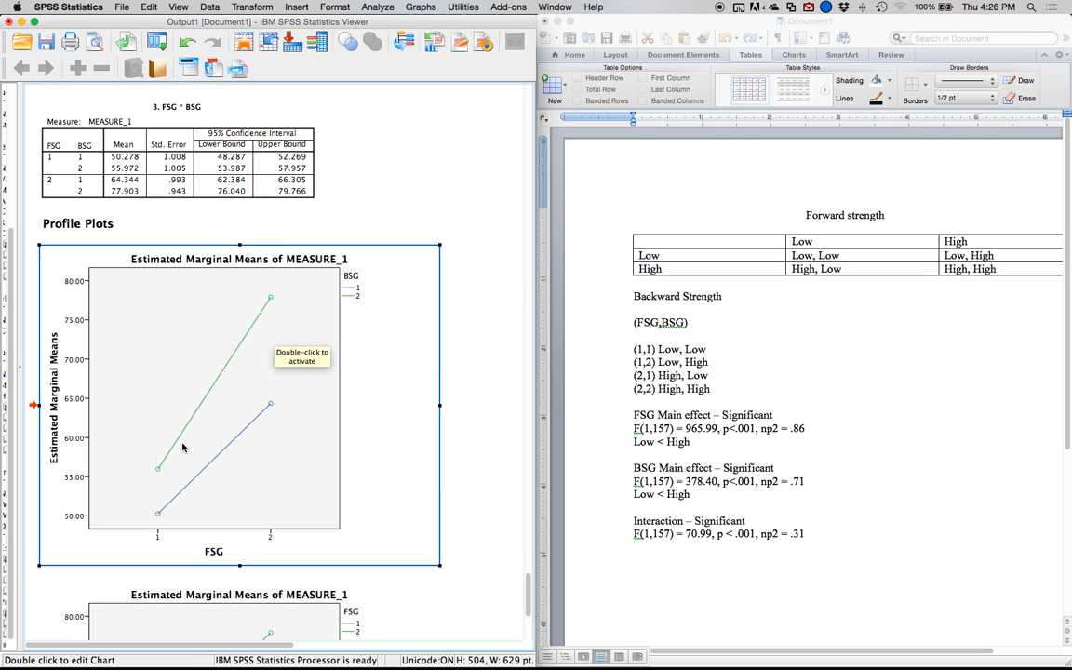
In the Word document, highlight the Low column and then the High column of the forward strength table.
left_click(711, 549)
scroll(803, 232, "right", 3)
scroll(804, 233, "left", 3)
scroll(804, 232, "down", 1)
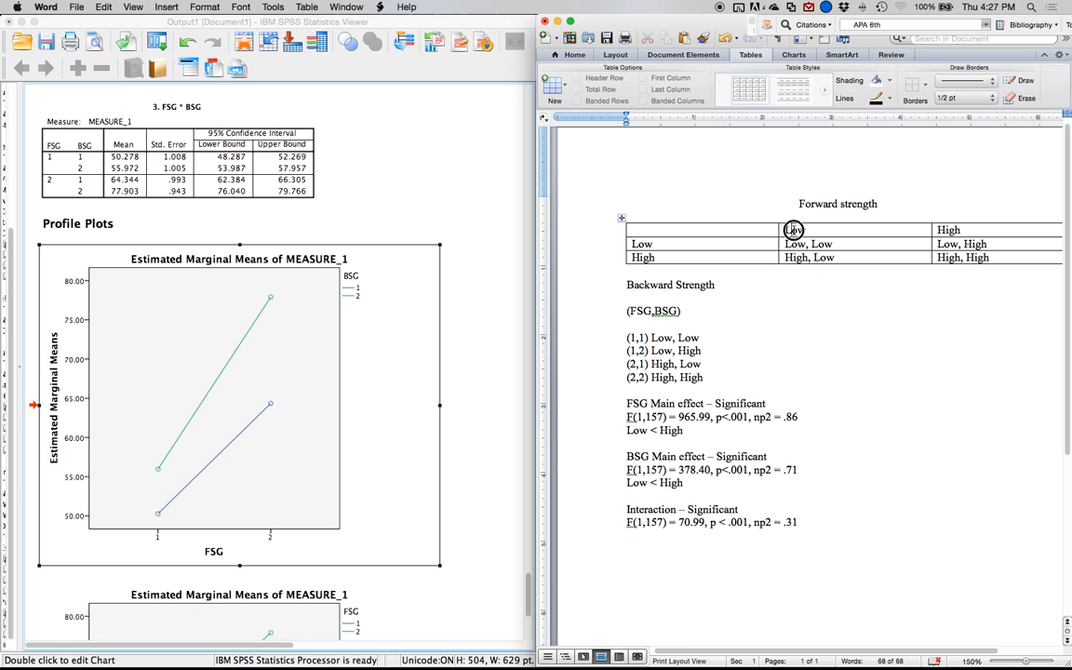
left_click_drag(793, 230, 798, 260)
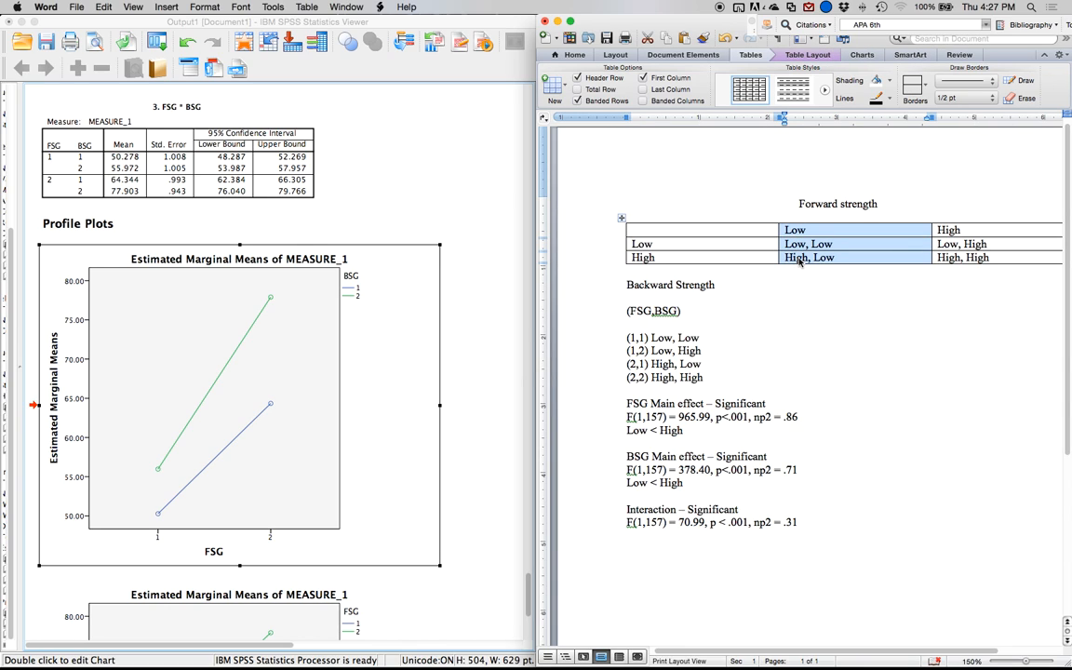
left_click(946, 221)
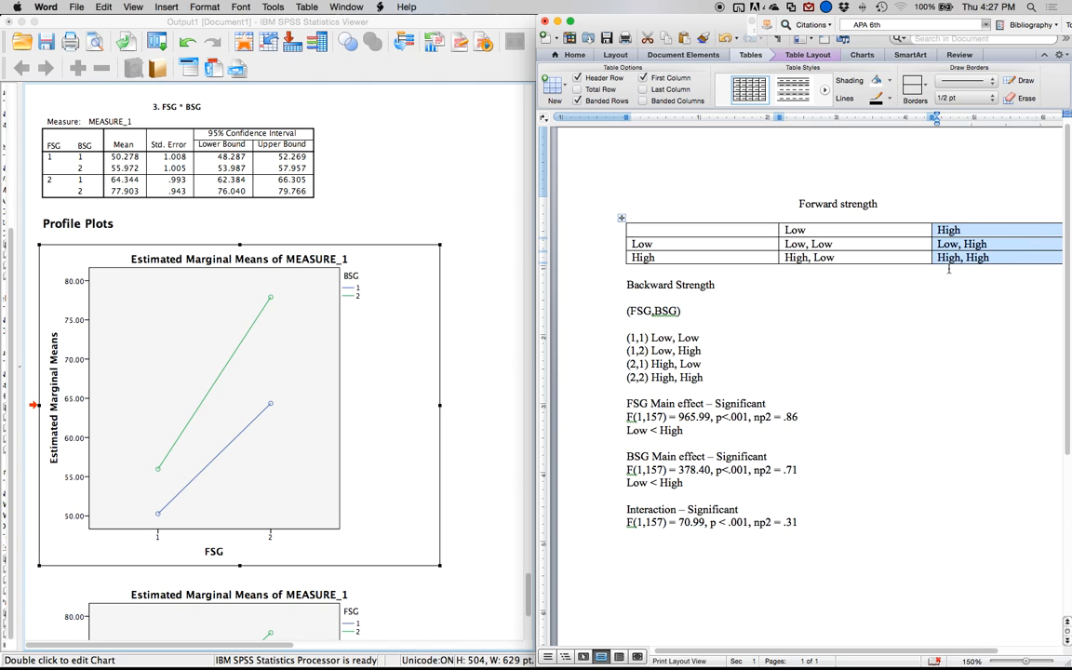
Insert a table with five columns and one row below the interaction statistics.
left_click(660, 550)
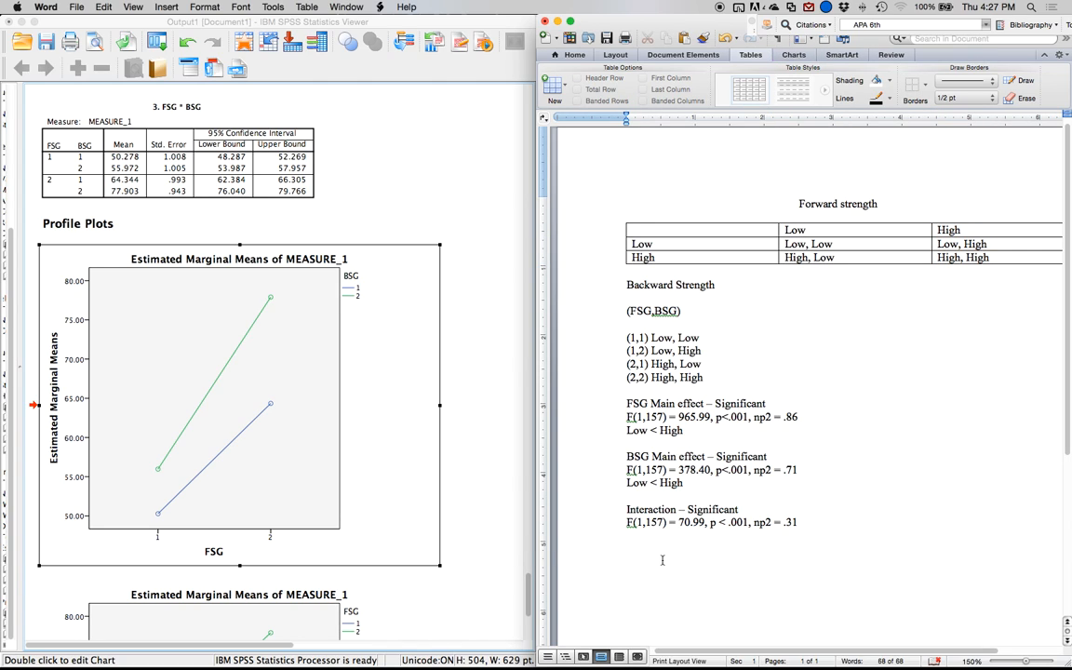
left_click(553, 86)
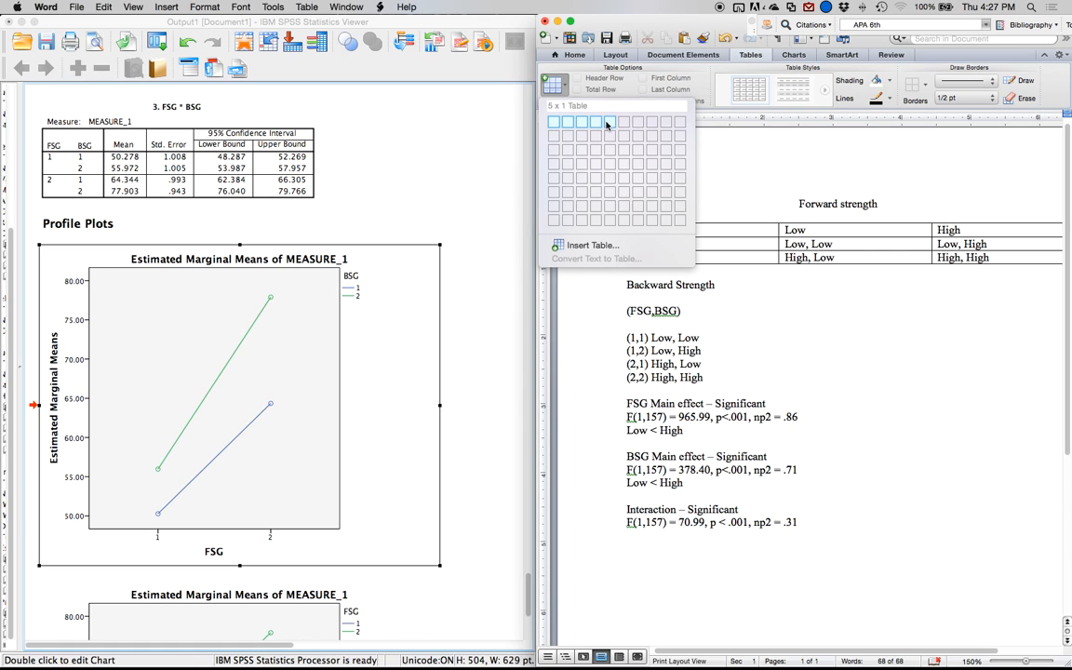
left_click(609, 122)
Enter the column headings Mean 1, Mean 2, P, D and Explain in the new table and start a second row.
type("M")
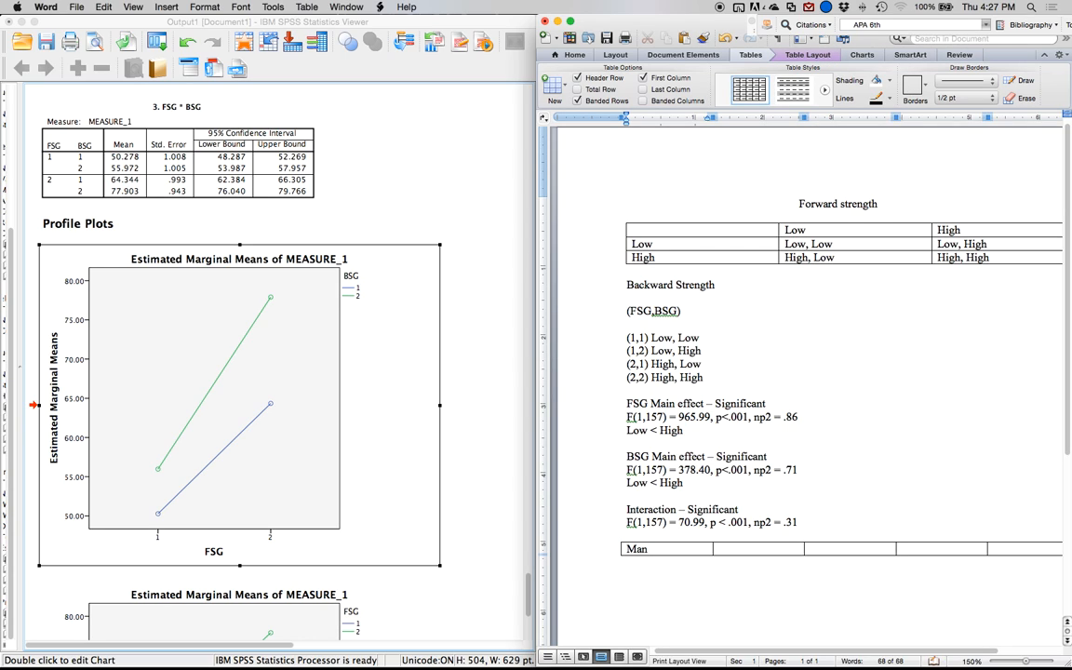
type("ean `")
key("Tab")
type("Mena")
key("BackSpace")
type("2")
key("Tab")
key("Tab")
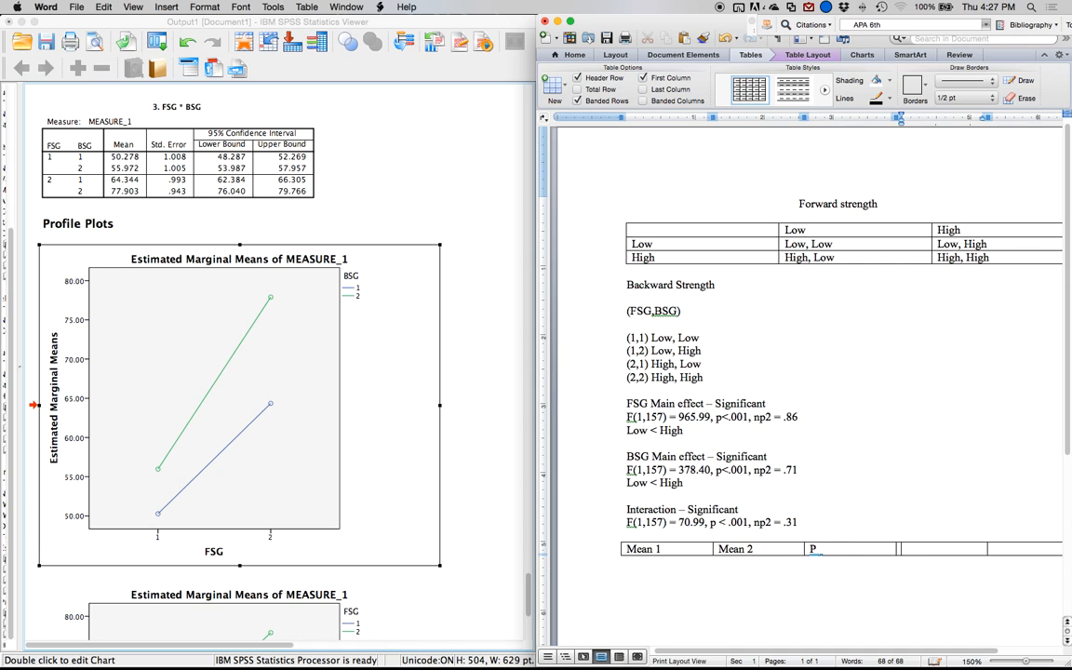
key("Tab")
type("explain")
key("Tab")
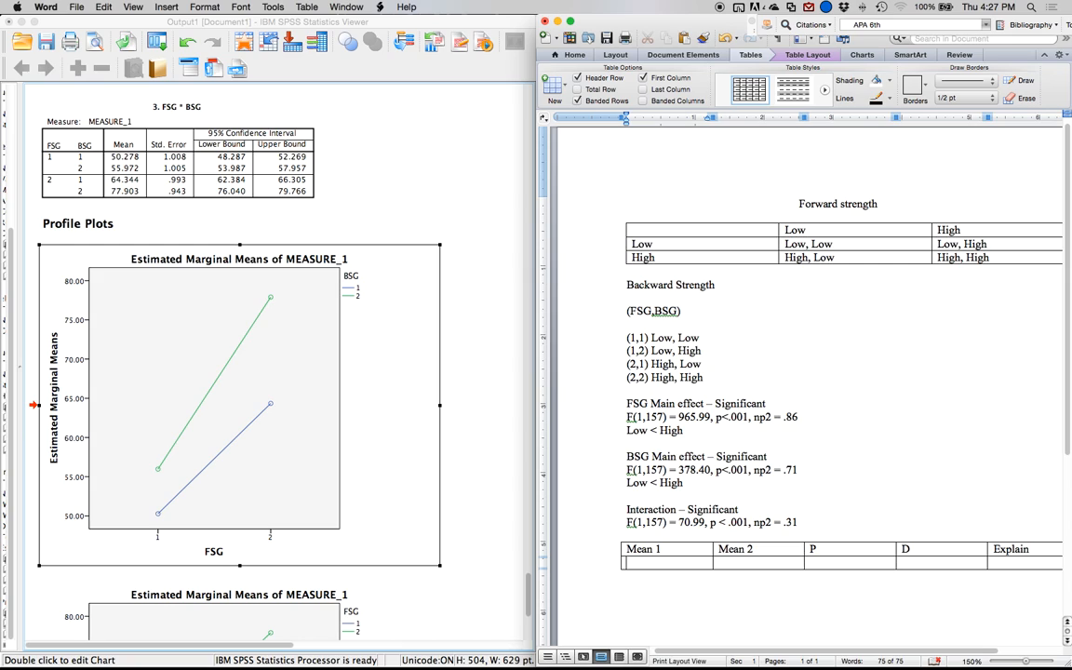
Label the first comparison row FSG LOW / BSG LOW under Mean 1 and FSG LOW / BSG HIGH under Mean 2, on two lines each.
type("FSG LOW")
key("Return")
type("BSG HIGH")
key("BackSpace")
key("BackSpace")
key("BackSpace")
key("BackSpace")
type("LOW")
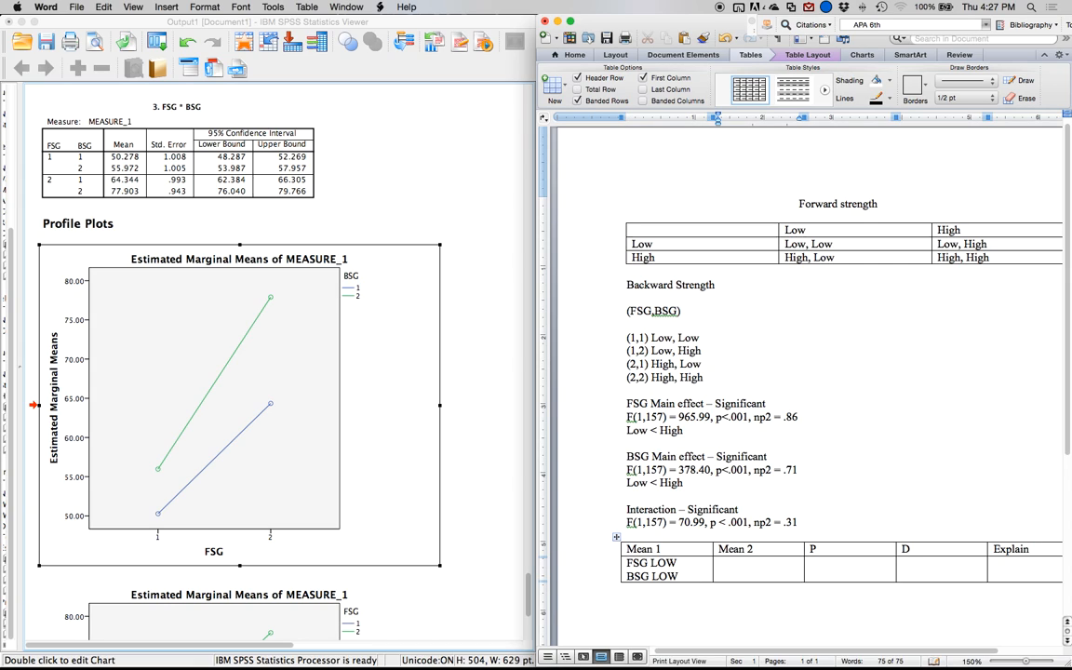
type("FSG LOW")
key("Return")
type("BSG HIGH")
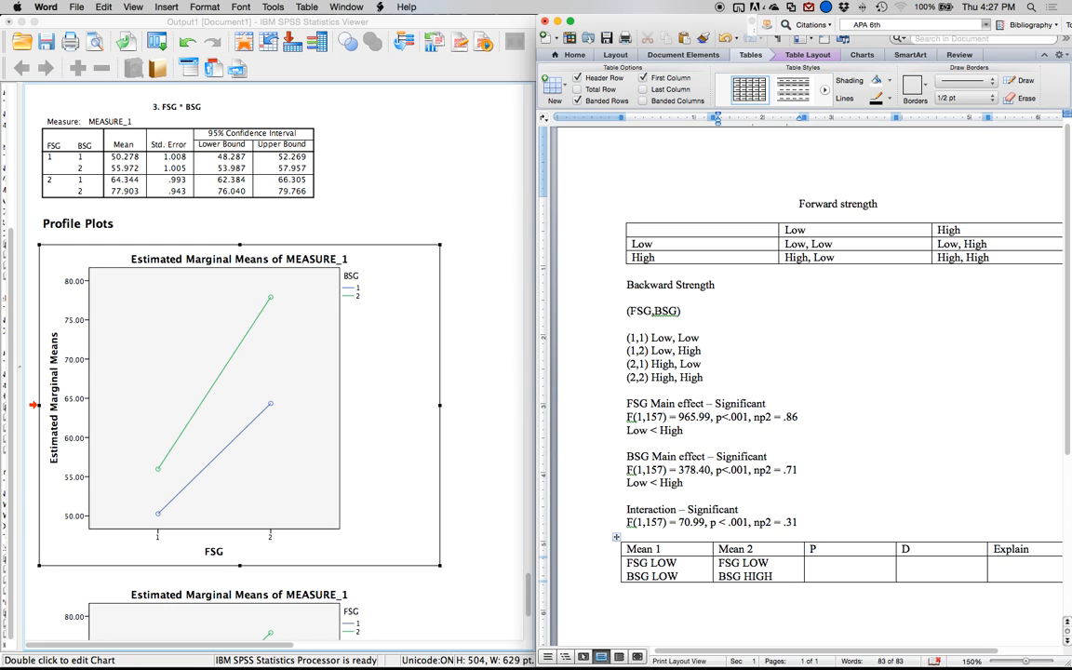
Add another comparison row and label its Mean 1 cell FSG HIGH / BSG LOW on two lines.
key("Tab")
key("Tab")
key("Tab")
key("Tab")
type("FSG L")
key("BackSpace")
type("HIGH")
key("Return")
type("BSG LOWFSG H")
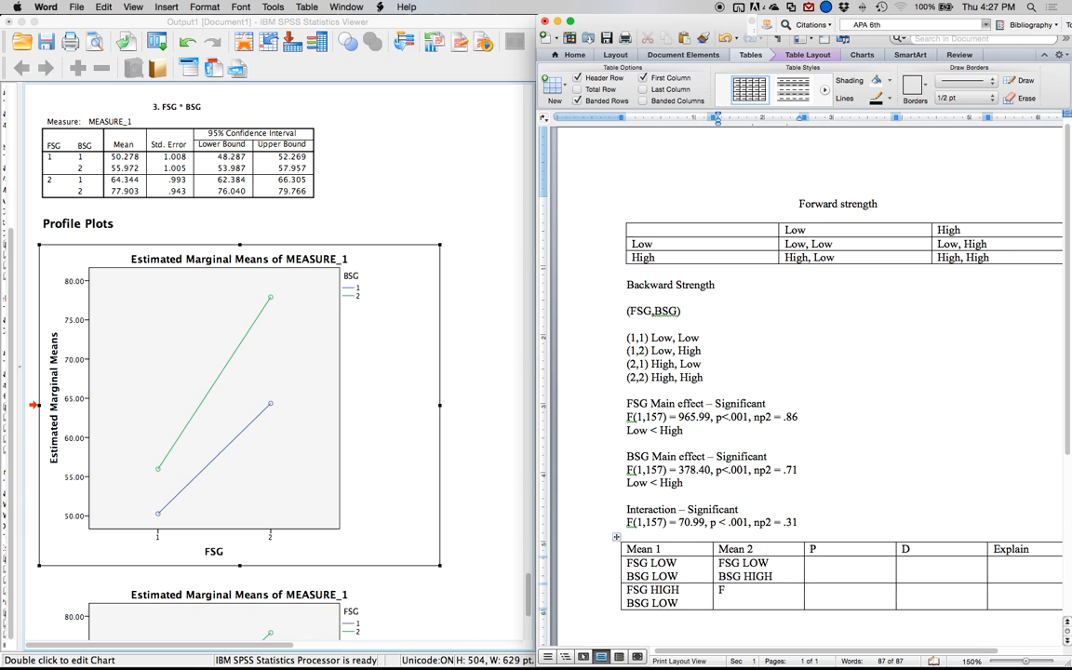
type("IGH")
Label the second comparison's Mean 2 cell FSG HIGH / BSG HIGH and add a blank line below the labels in both comparison rows.
key("Return")
type("BSG LOW")
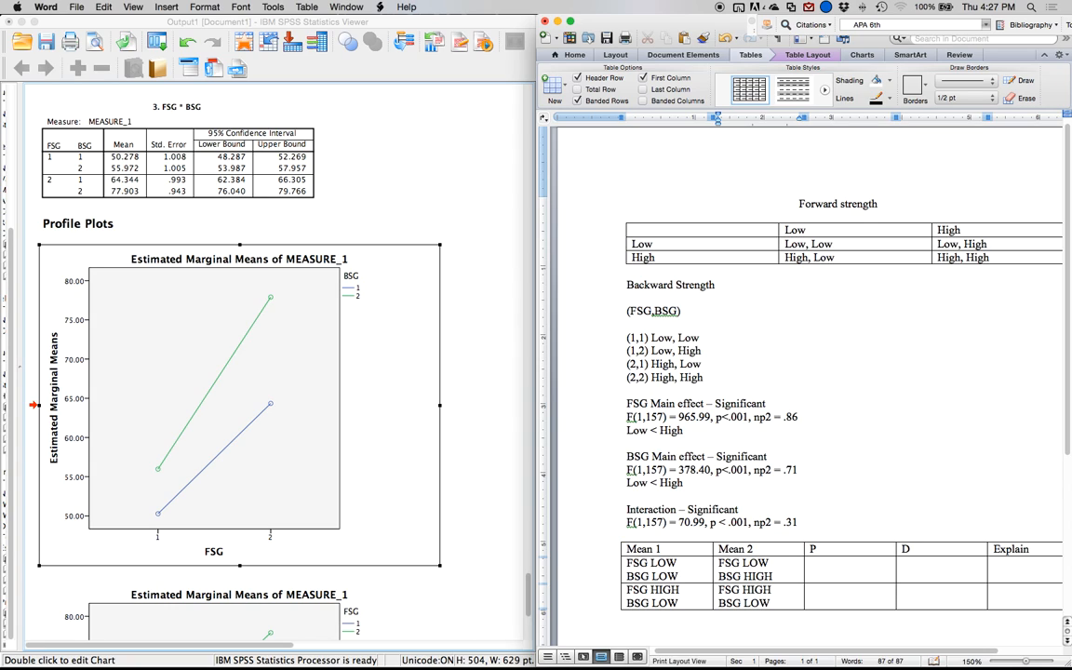
key("BackSpace")
key("BackSpace")
key("BackSpace")
type("HIGH")
key("Return")
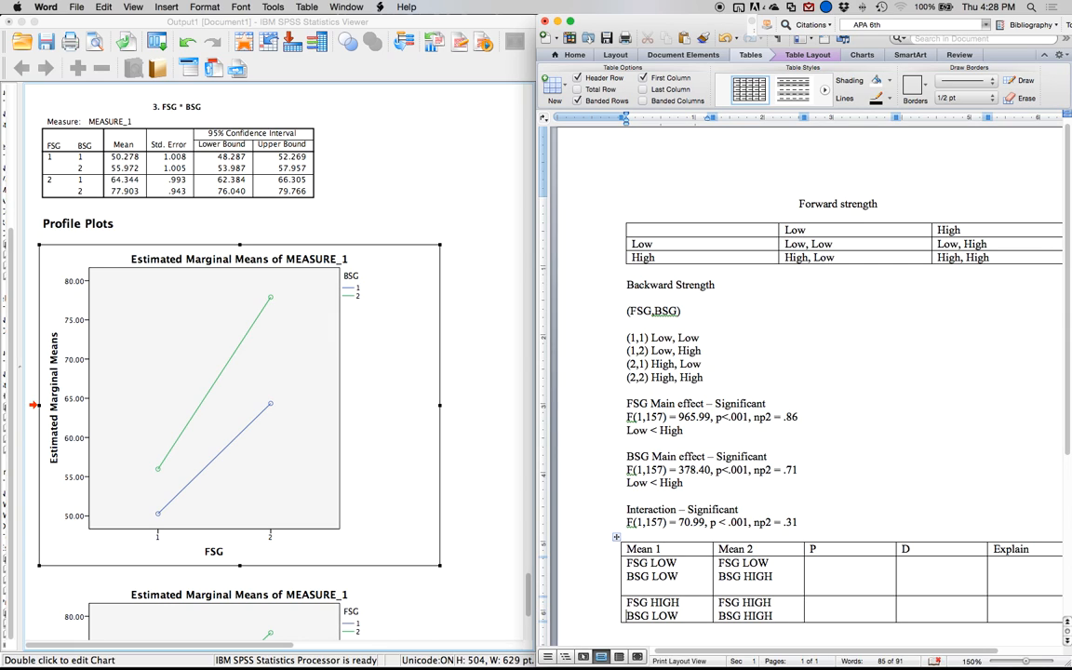
key("Return")
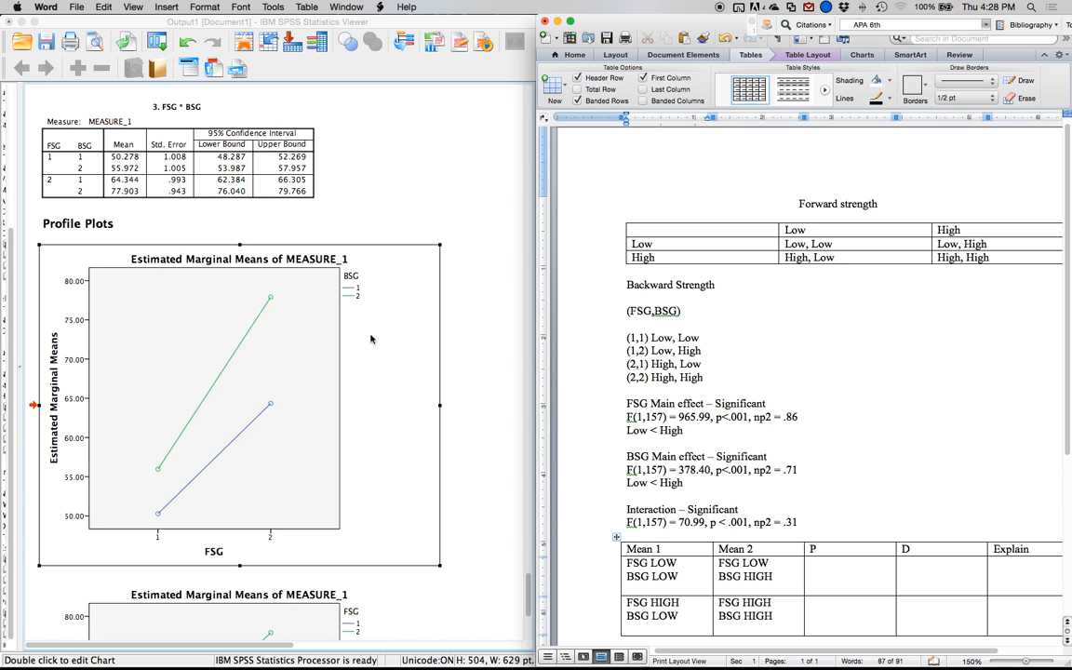
From the SPSS FSG * BSG means table, enter M 50.28 and SE 1.01 in the FSG LOW / BSG LOW cell.
scroll(327, 290, "up", 3)
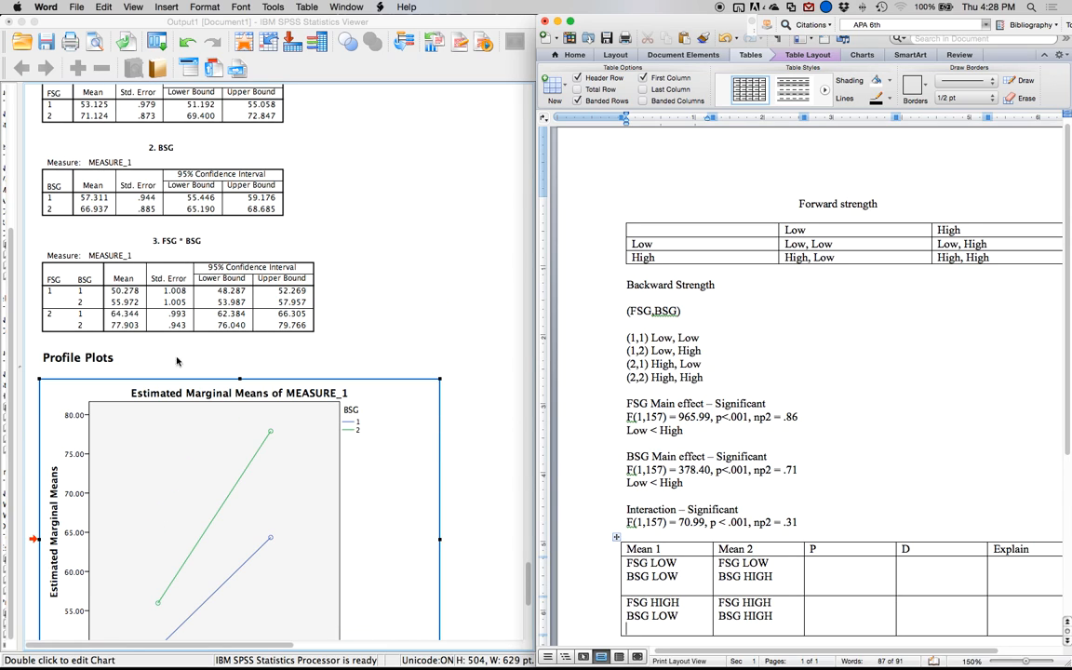
left_click(654, 586)
type("M")
left_click(158, 316)
left_click(652, 589)
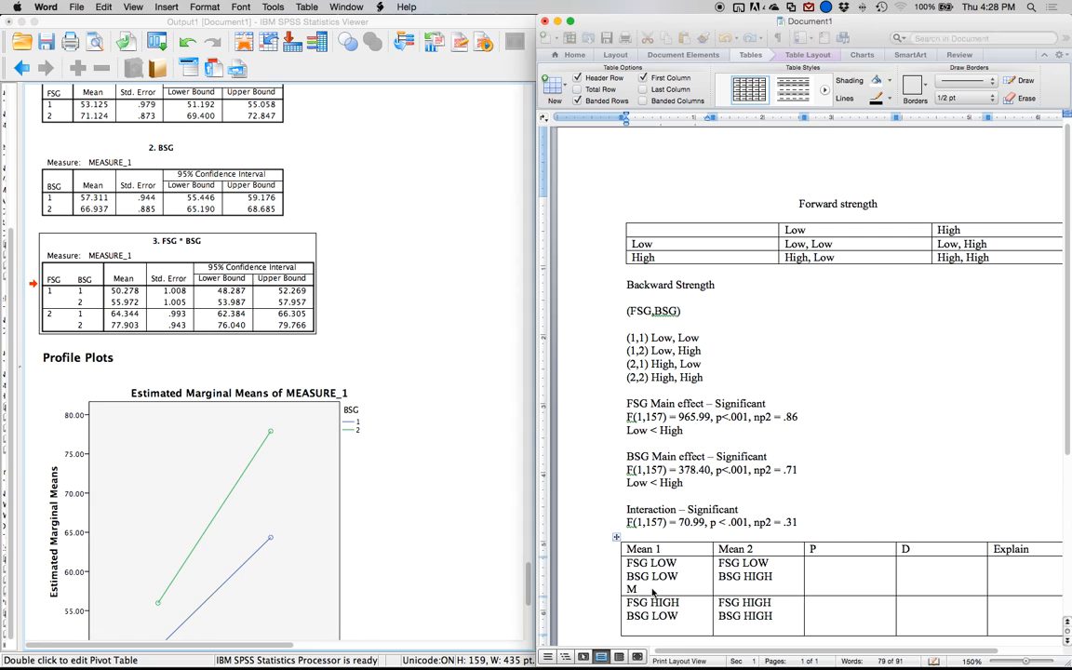
type("50.28")
key("Return")
type("s")
key("BackSpace")
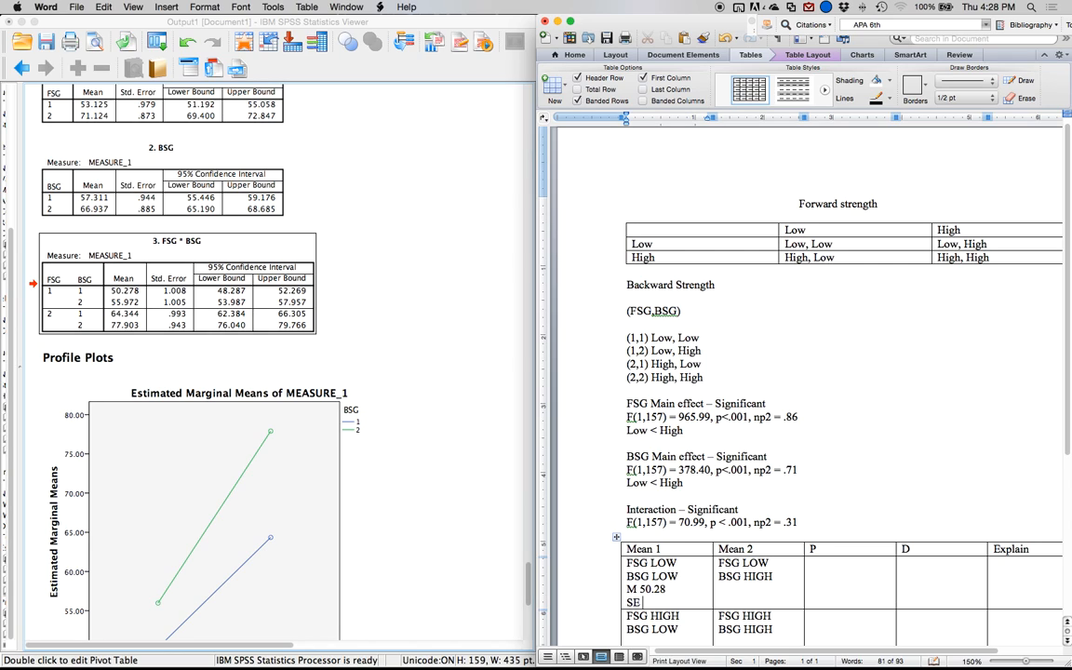
type("1.01")
Enter M 55.97 and SE 1.01 below the labels in the FSG LOW / BSG HIGH cell.
left_click(732, 598)
type("M 55.97")
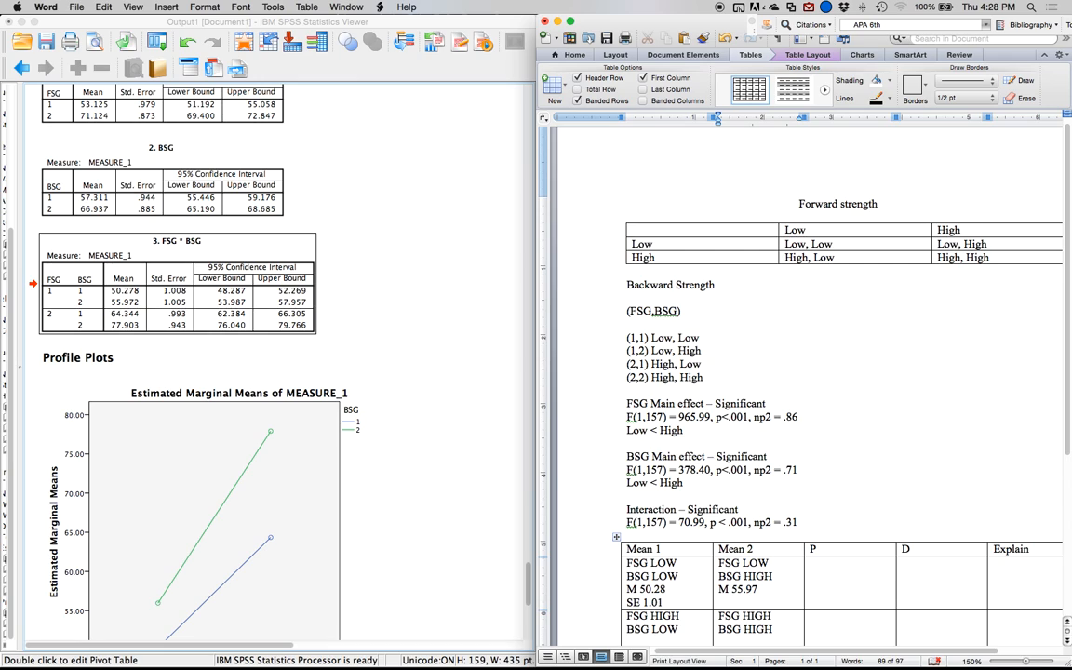
key("Return")
type("SE 10.0")
key("BackSpace")
key("BackSpace")
key("BackSpace")
type(".01")
Enter M 64.34 and SE = .99 below the labels in the FSG HIGH / BSG LOW cell.
scroll(740, 597, "down", 1)
left_click(683, 607)
key("Return")
type("M")
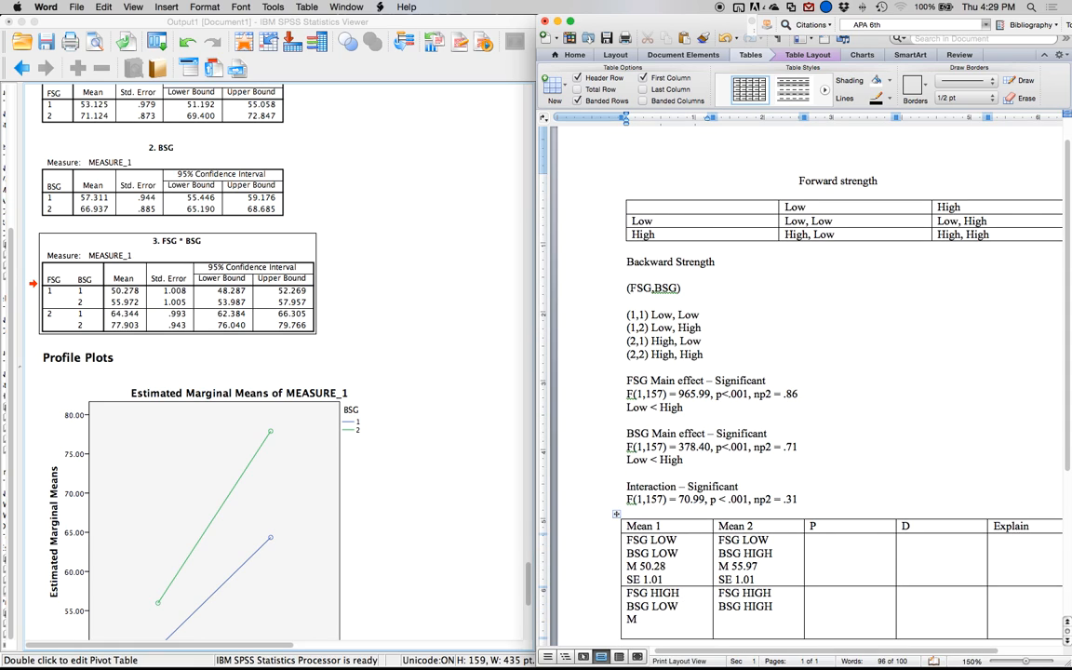
type(" 64.34")
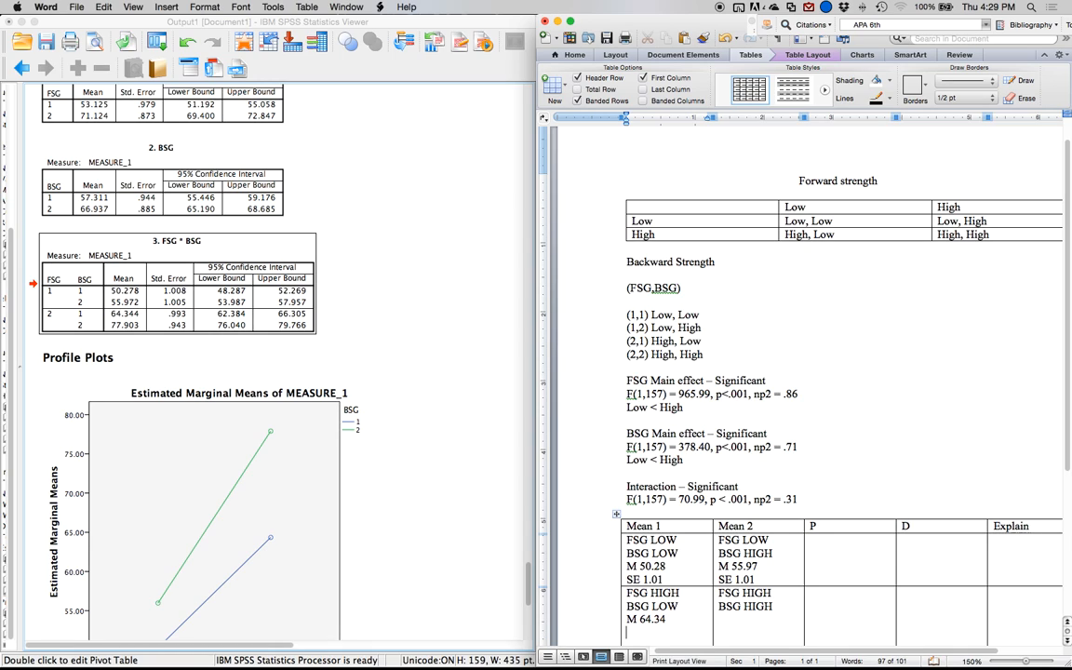
key("Return")
type("SE = .99")
Enter M 77.90 and the standard error .94 below the labels in the FSG HIGH / BSG HIGH cell.
left_click(726, 619)
key("Return")
type("M 77.90")
key("Return")
type("SE = .94")
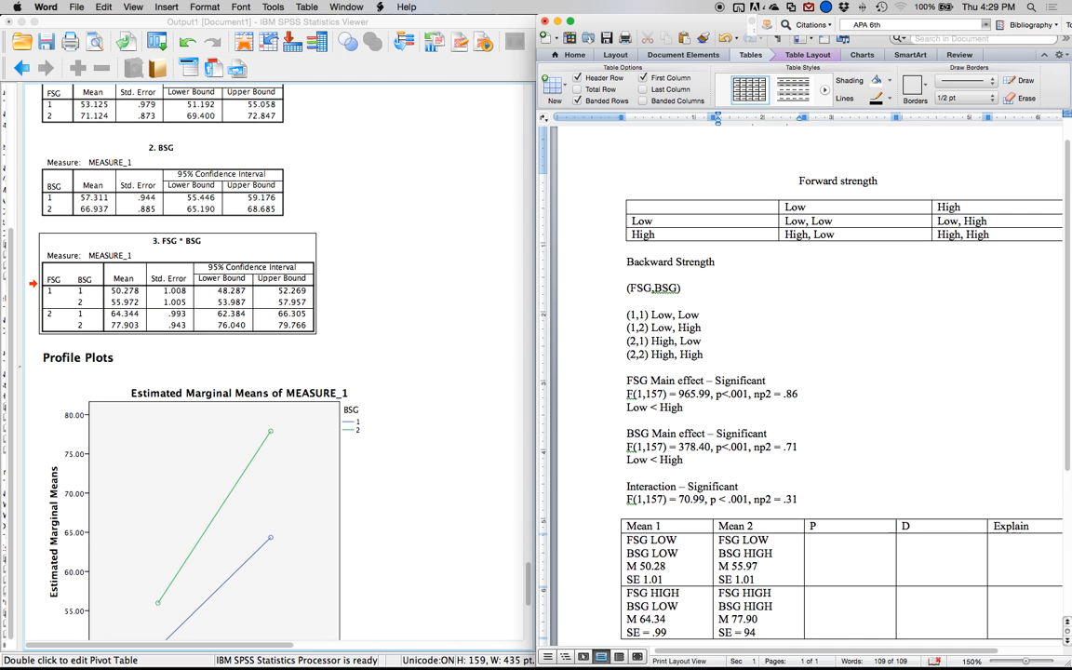
Remove the equals signs from the second comparison row so its standard errors are written SE .94 and SE .99.
key("Left")
key("Left")
key("BackSpace")
key("BackSpace")
key("BackSpace")
type(".")
left_click(653, 633)
key("BackSpace")
key("BackSpace")
key("BackSpace")
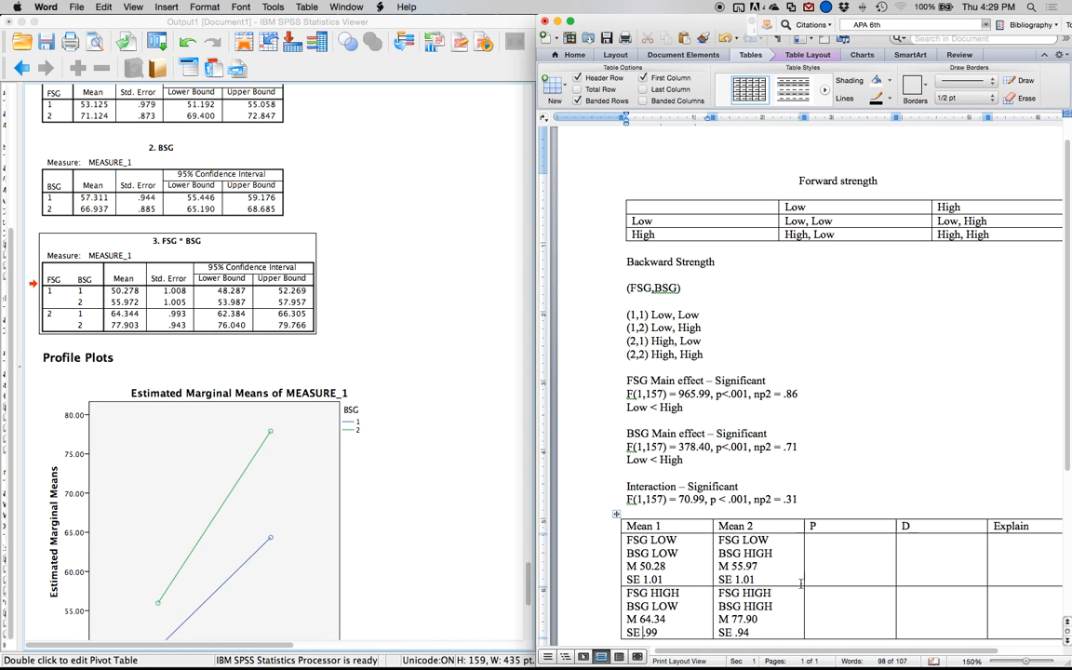
Replace the P column heading with "t(df), p".
left_click(822, 530)
key("BackSpace")
type("t")
type(",")
key("BackSpace")
key("BackSpace")
type("t(df), p")
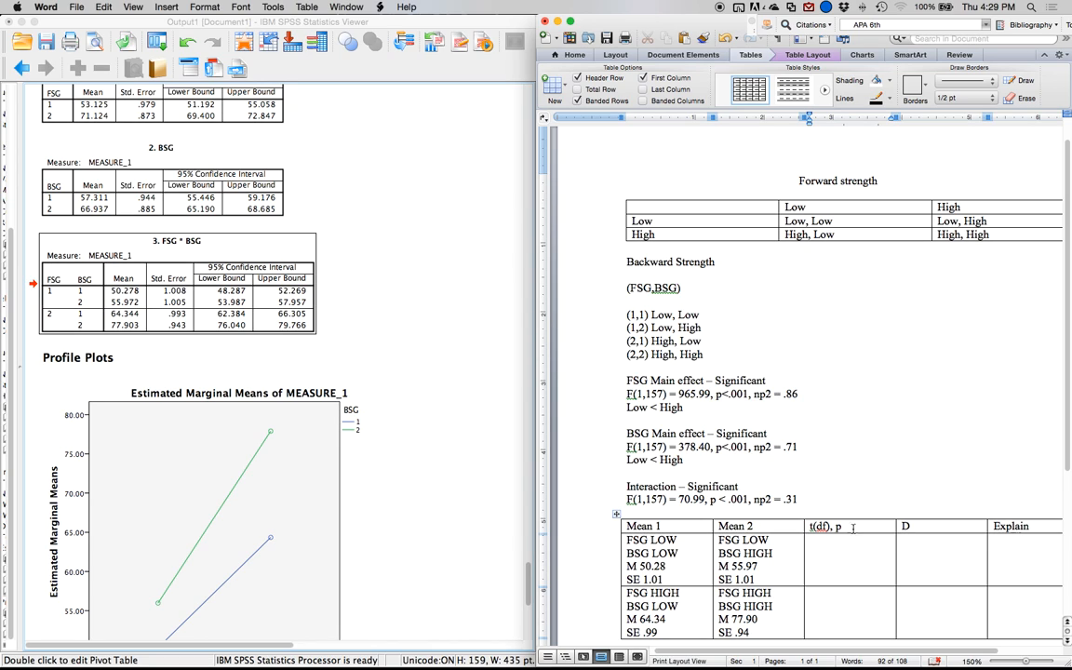
In SPSS, set up a Paired-Samples T Test with FSG low, BSG low and FSG low, BSG high as the first pair.
left_click(407, 312)
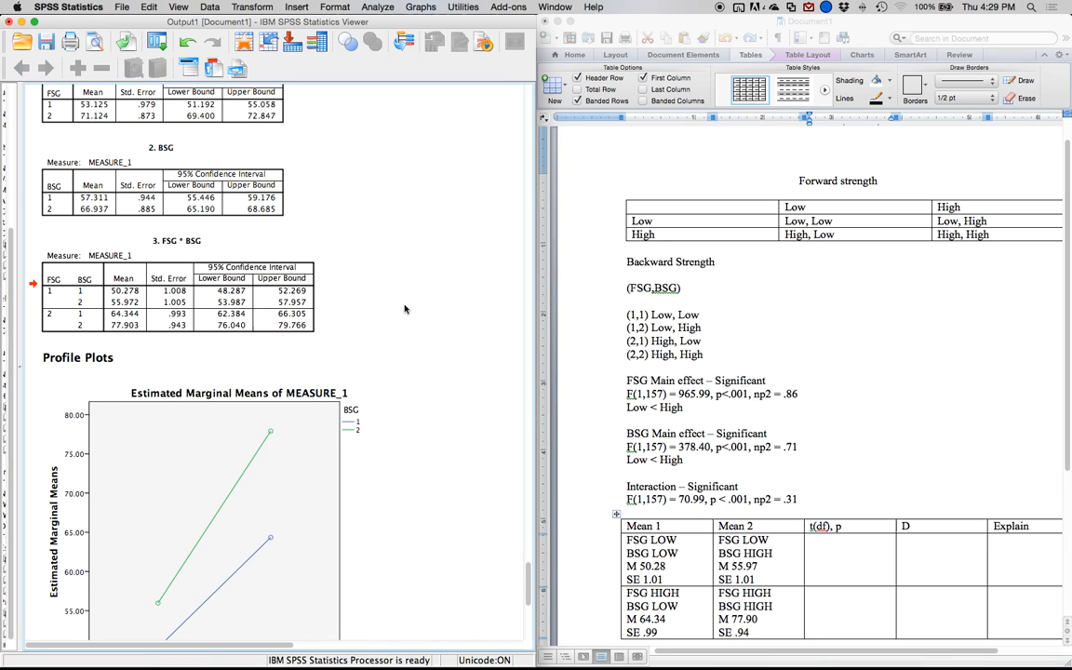
left_click(378, 7)
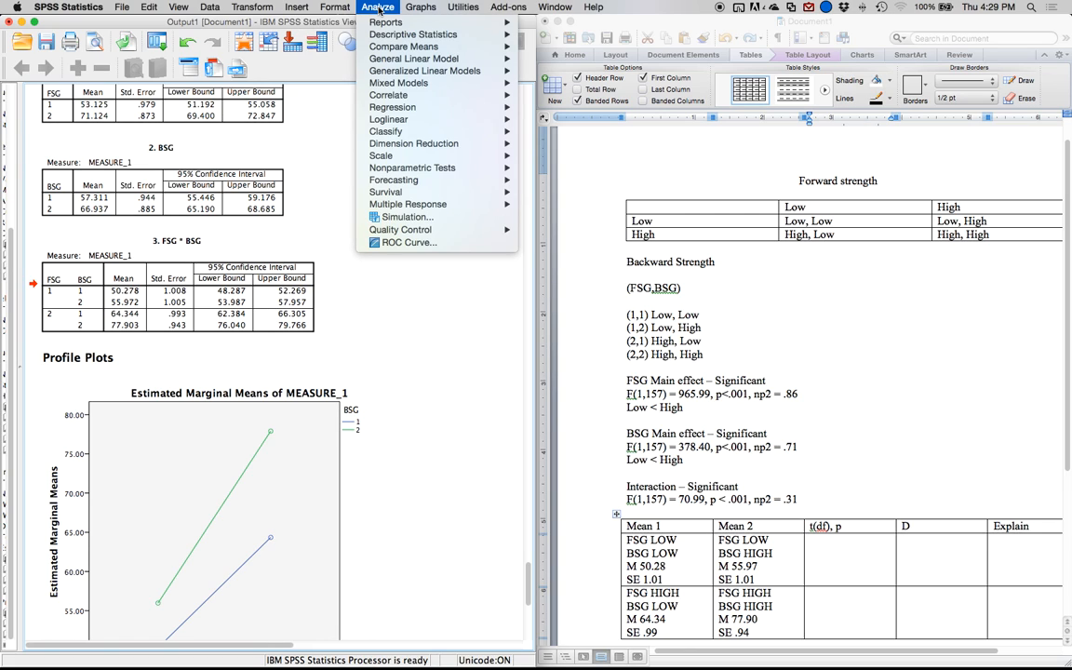
mouse_move(433, 48)
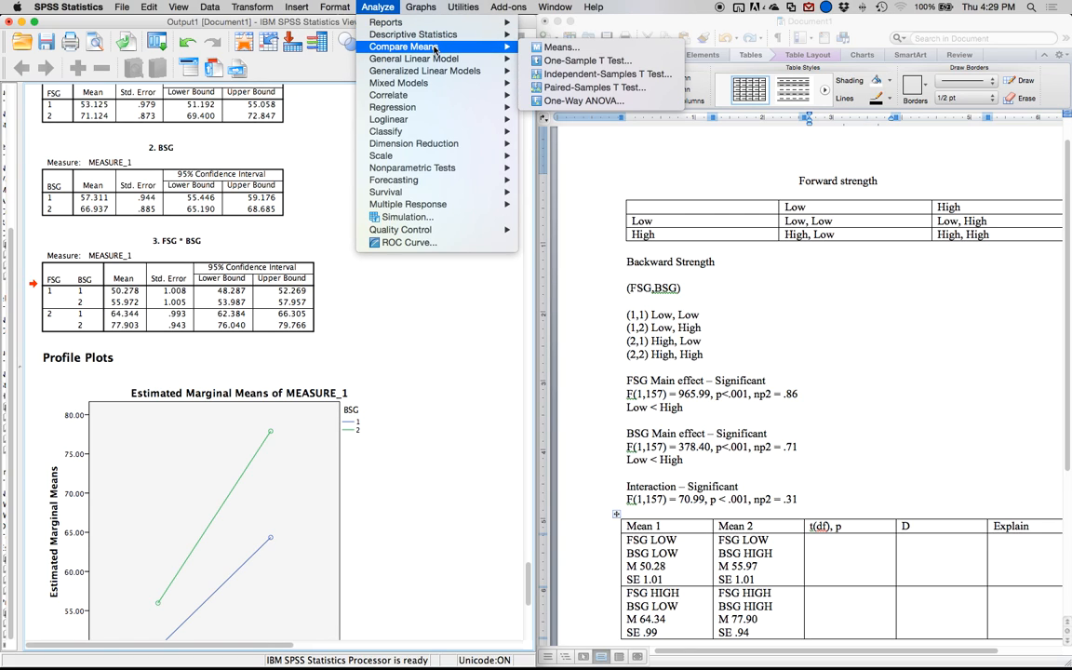
left_click(621, 87)
left_click_drag(302, 23, 434, 221)
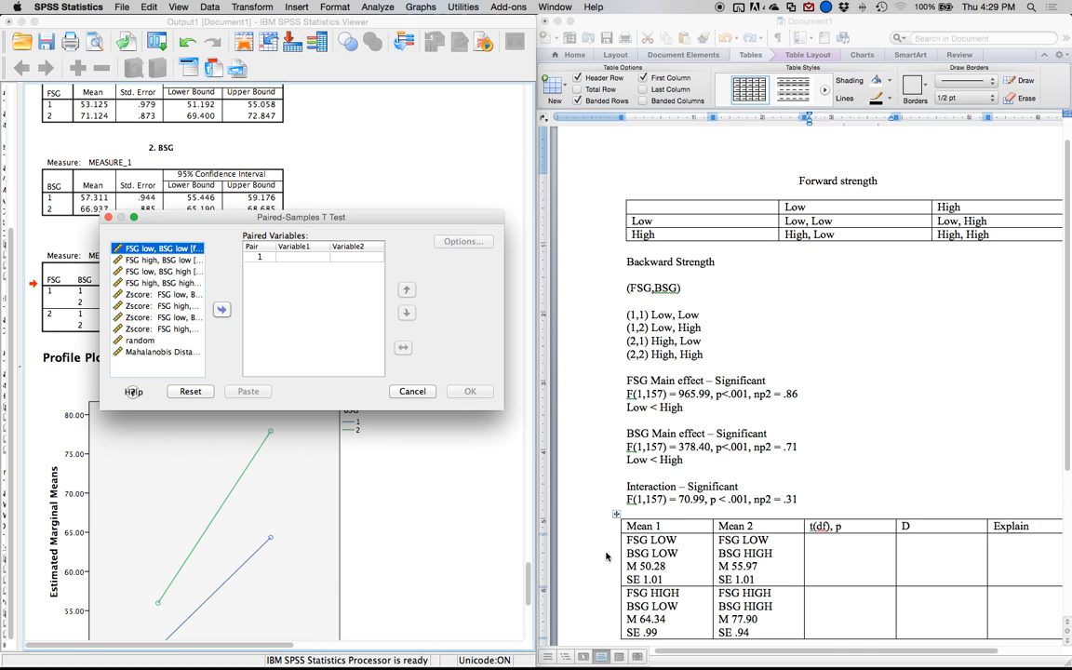
left_click(221, 309)
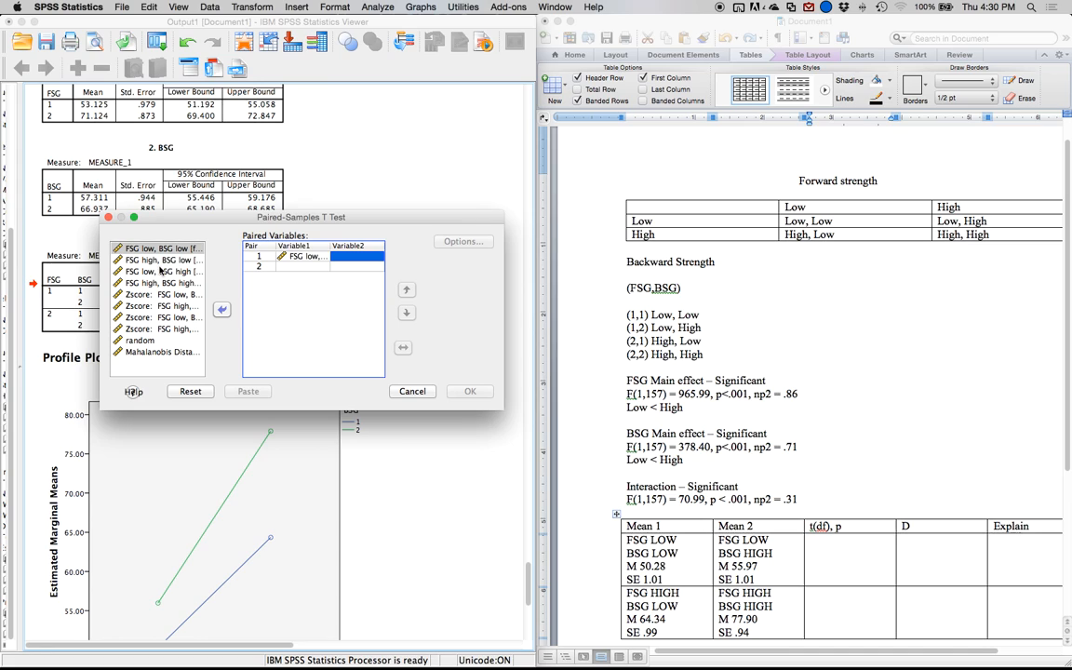
left_click(153, 270)
left_click(223, 312)
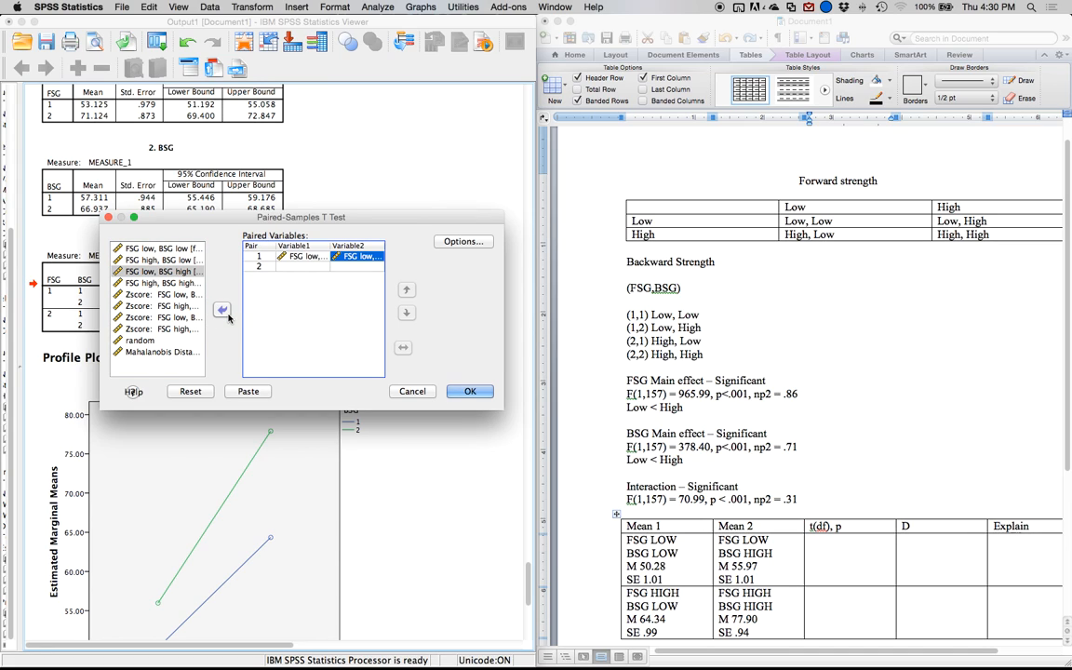
Add FSG high, BSG low with FSG high, BSG high as the second pair and run the t test.
left_click(149, 260)
left_click(221, 311)
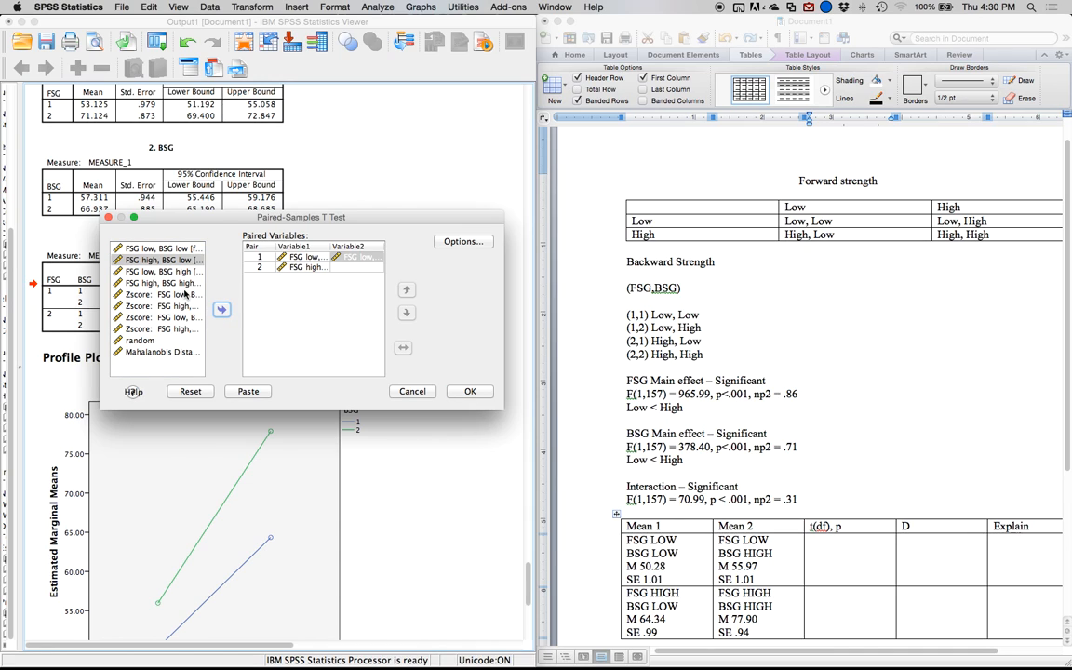
left_click(162, 282)
left_click(221, 310)
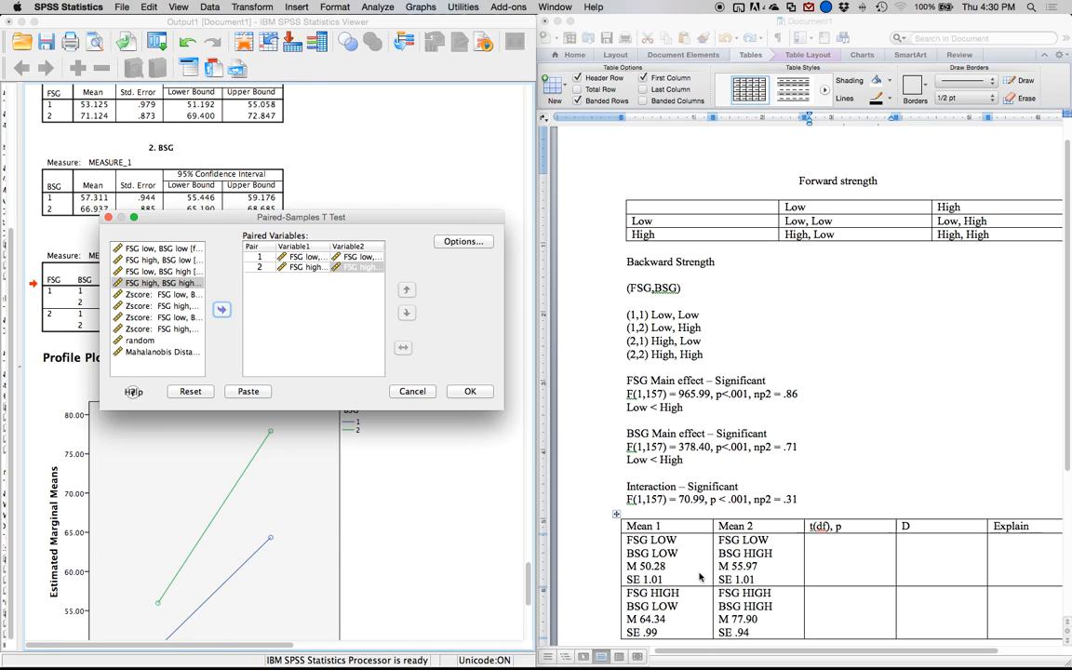
left_click(470, 393)
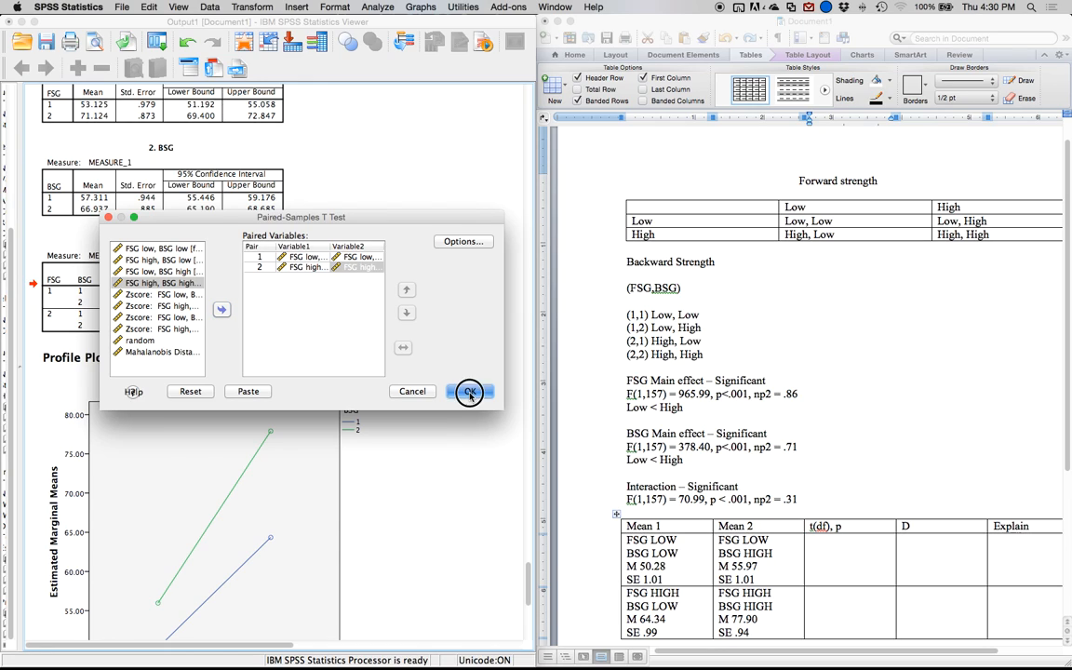
left_click(470, 392)
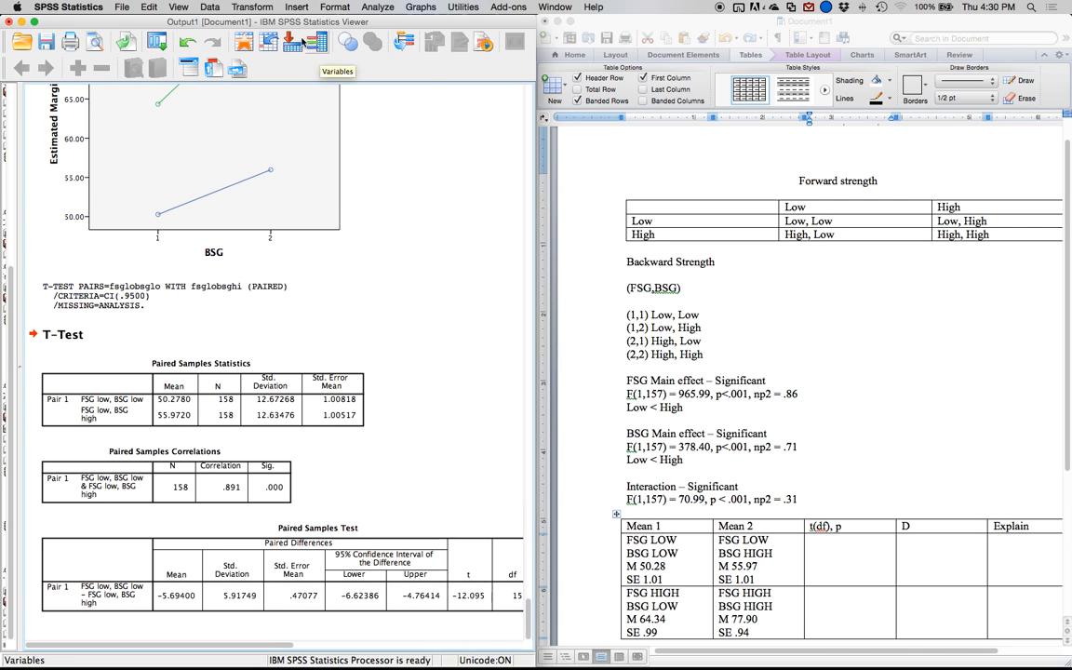
Reopen the Paired-Samples T Test, pair FSG high, BSG low with FSG high, BSG high again, run it and select the Paired Samples Statistics table.
left_click(378, 7)
mouse_move(440, 61)
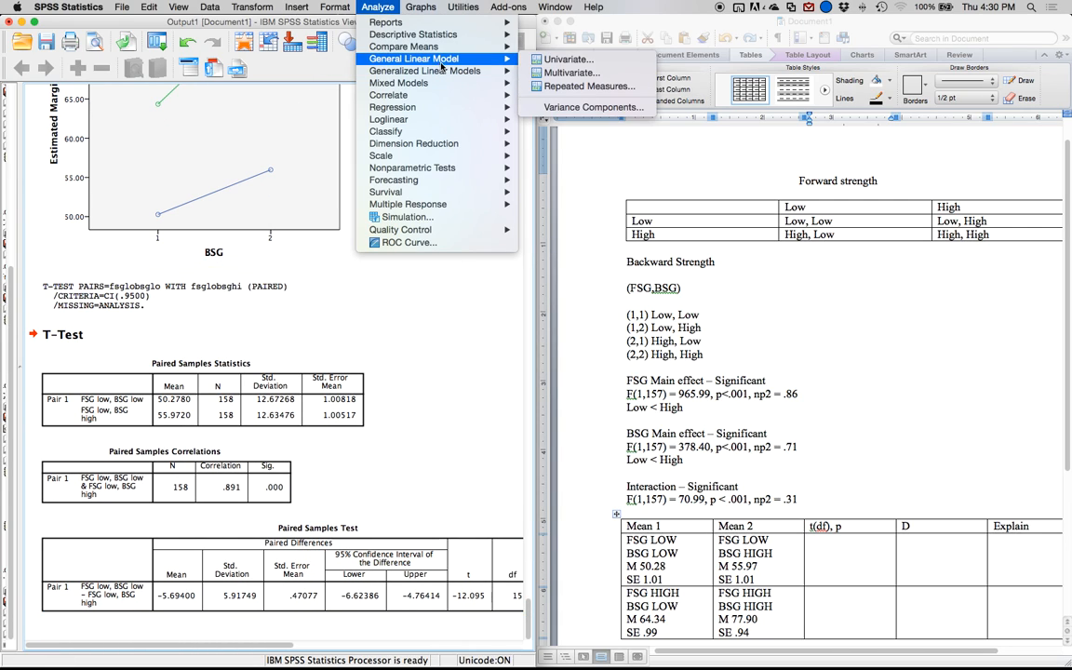
left_click(576, 88)
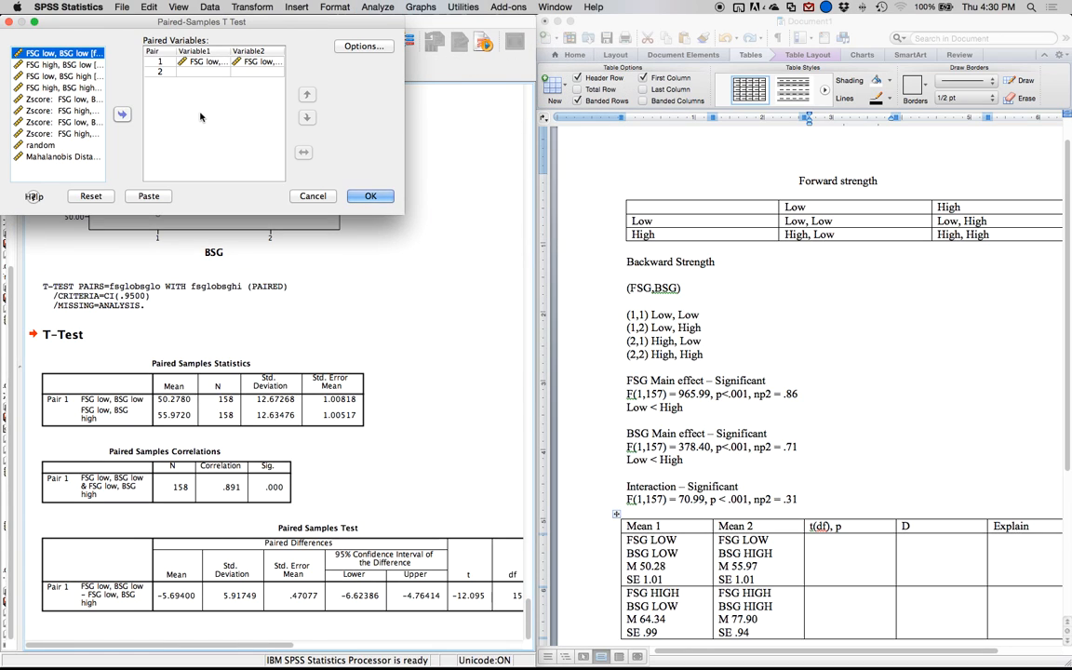
left_click(75, 64)
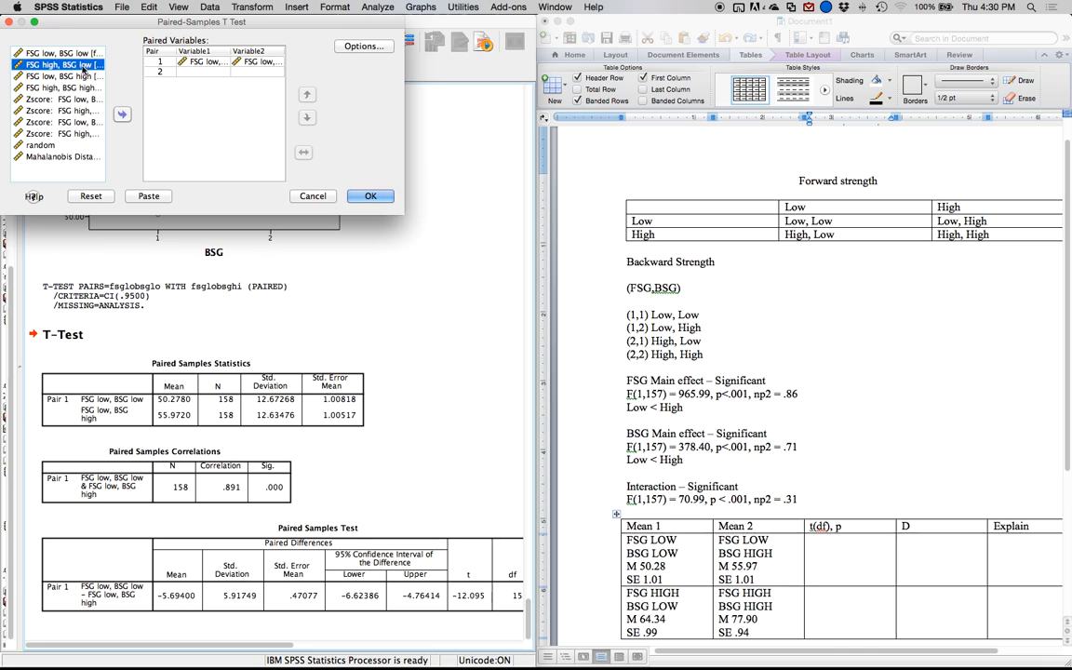
left_click(127, 116)
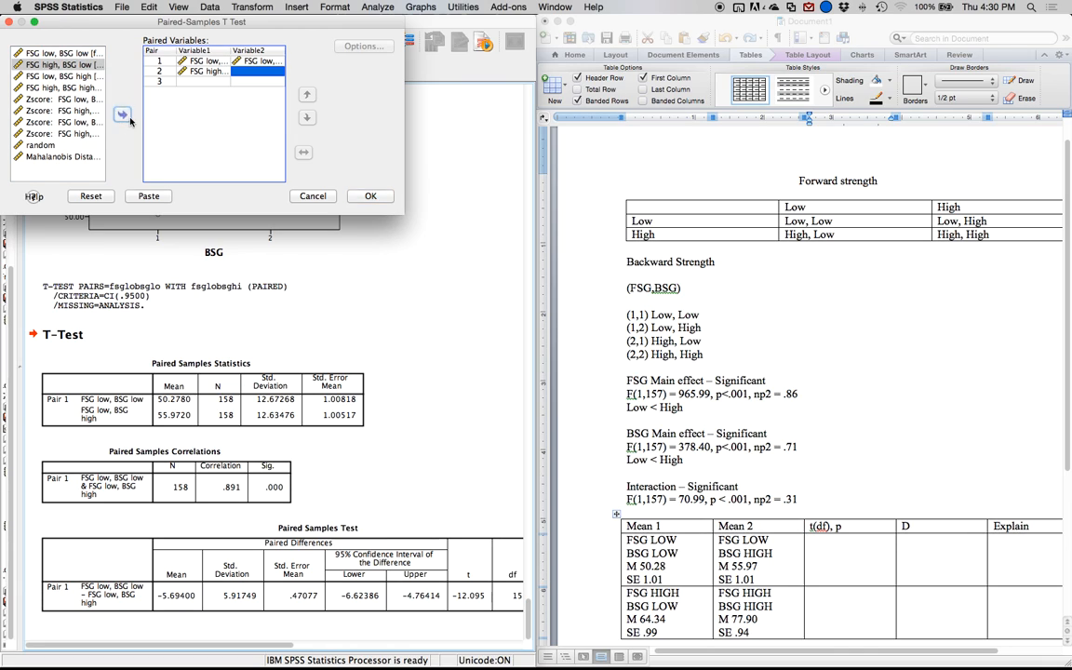
left_click(60, 87)
left_click(121, 114)
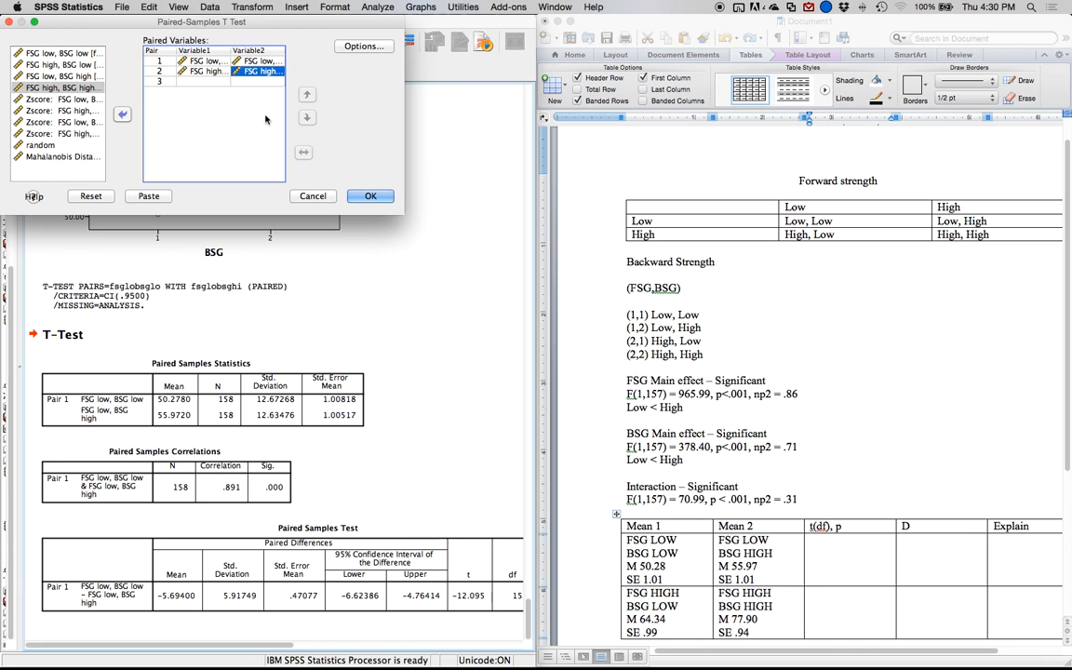
left_click(368, 199)
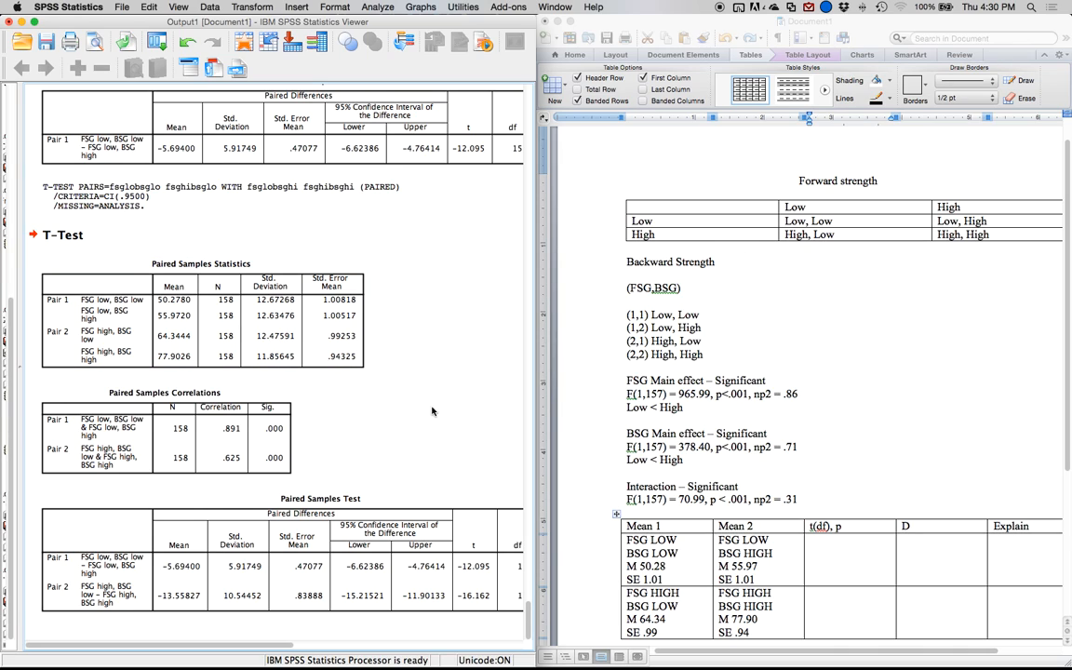
left_click(249, 305)
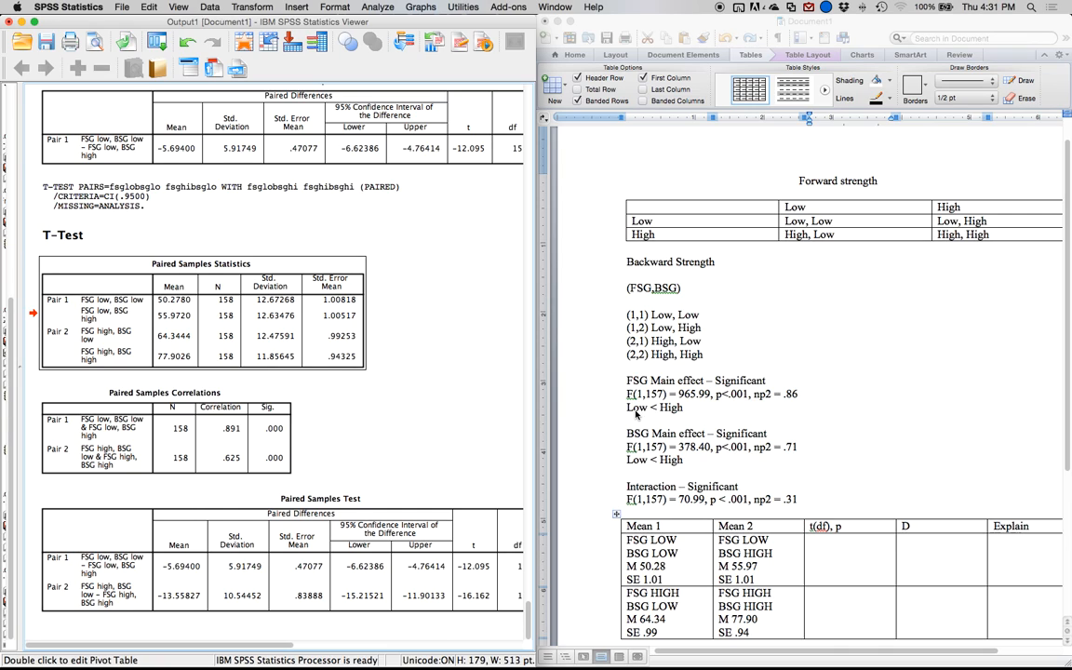
Enter "t(157) = -12.10, p<.001" in Word as the first comparison's t(df), p result, taken from the SPSS Paired Samples Test table.
left_click(142, 397)
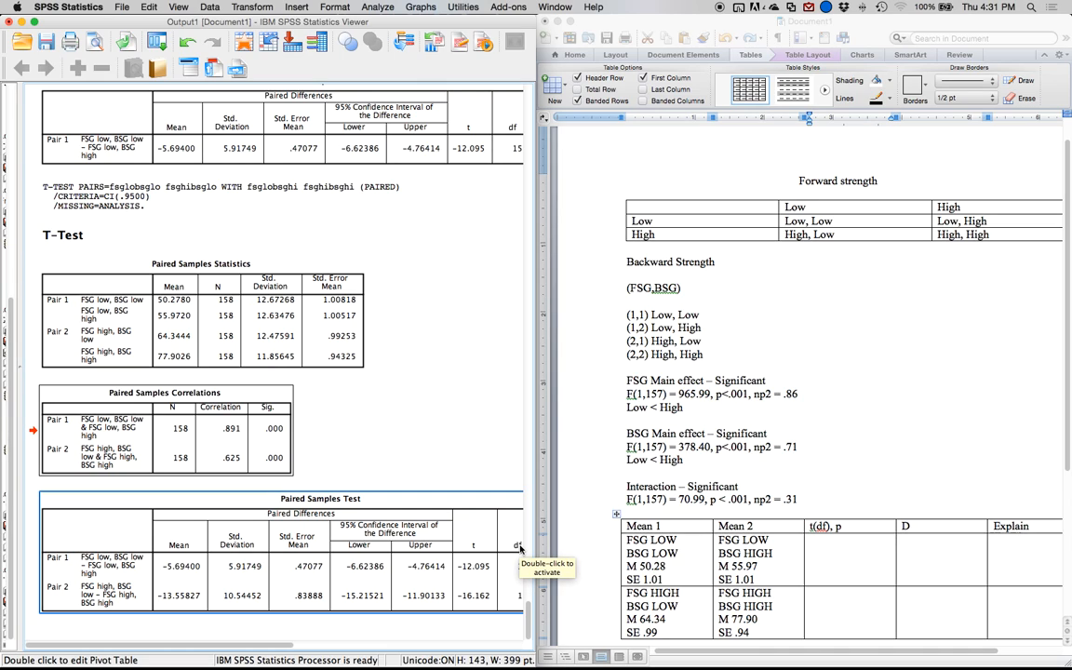
left_click(228, 513)
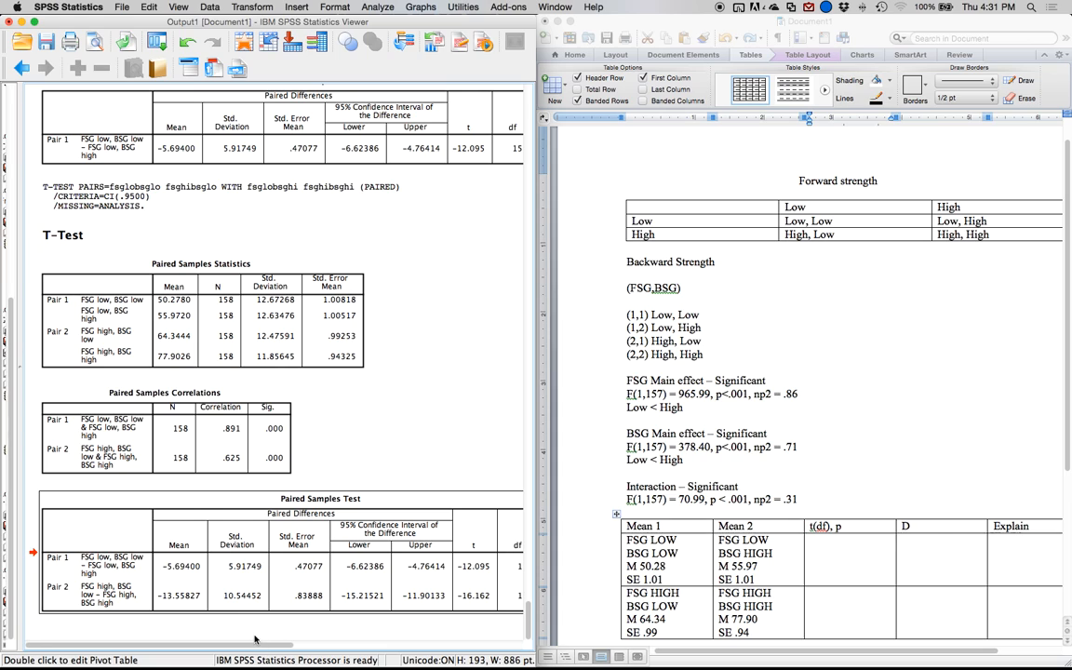
left_click(716, 519)
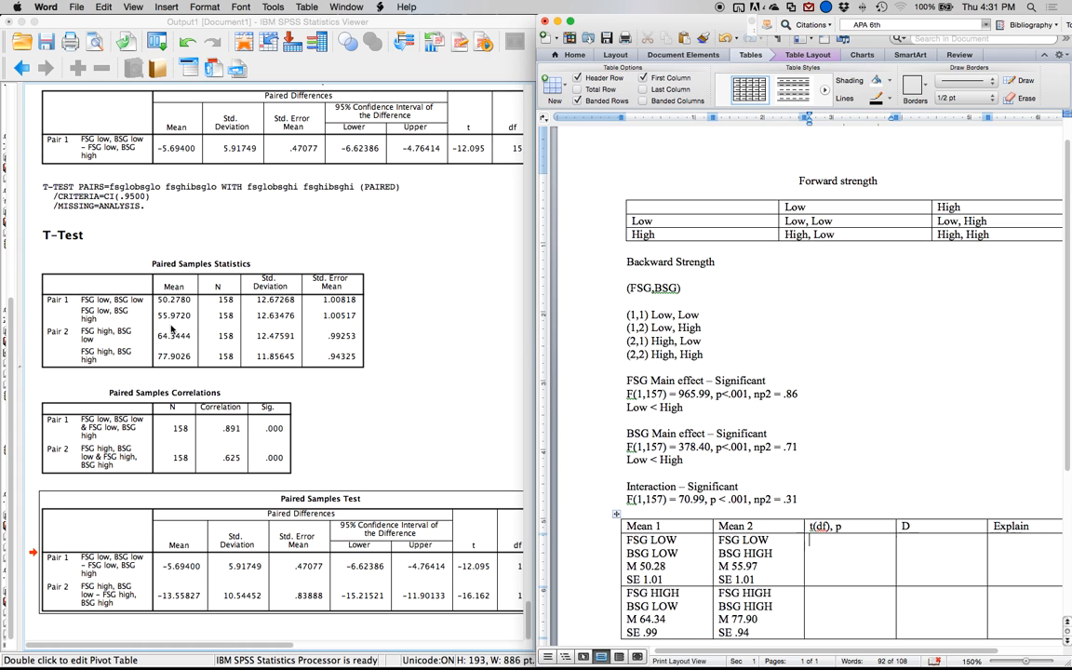
left_click(282, 641)
left_click_drag(282, 641, 359, 639)
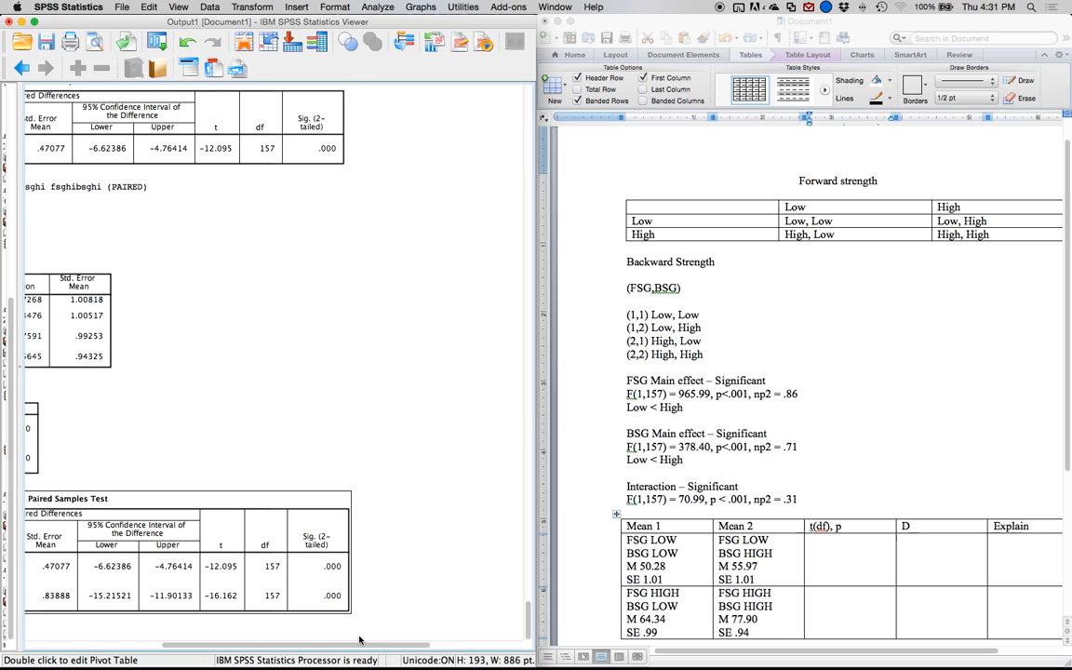
left_click(828, 554)
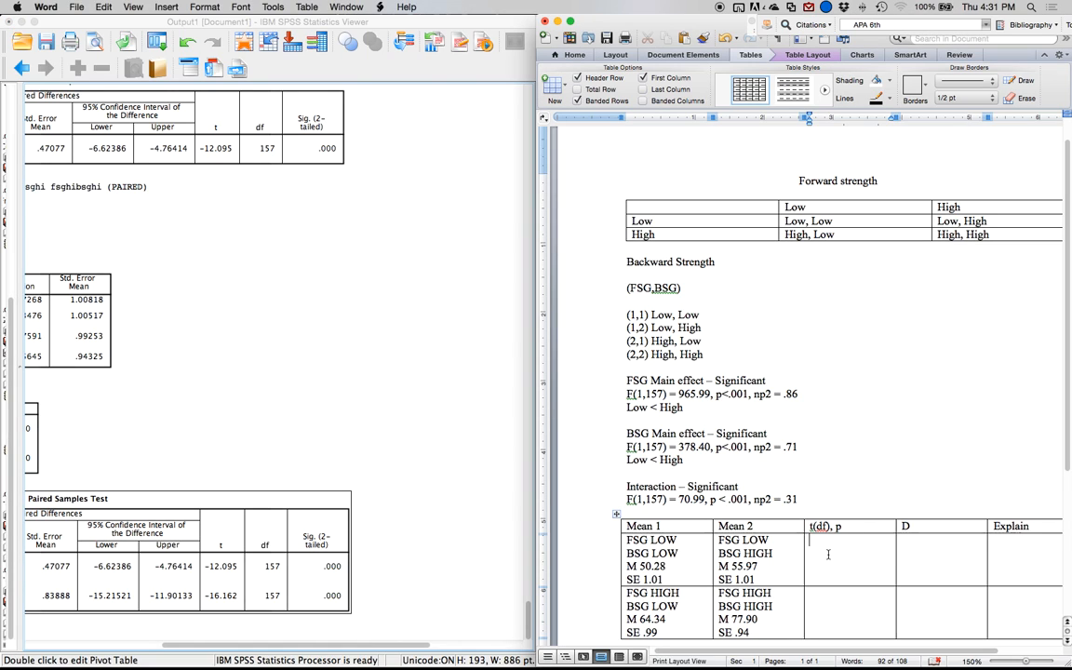
type("T(14")
key("BackSpace")
key("BackSpace")
key("BackSpace")
key("BackSpace")
type("t(157)  = -12.10,")
key("BackSpace")
key("BackSpace")
key("BackSpace")
key("BackSpace")
type("p")
Enter "T(157) = -16.16, p < .001" as the t(df), p result of the FSG HIGH comparison.
left_click(824, 593)
type("T(157) = -16.16")
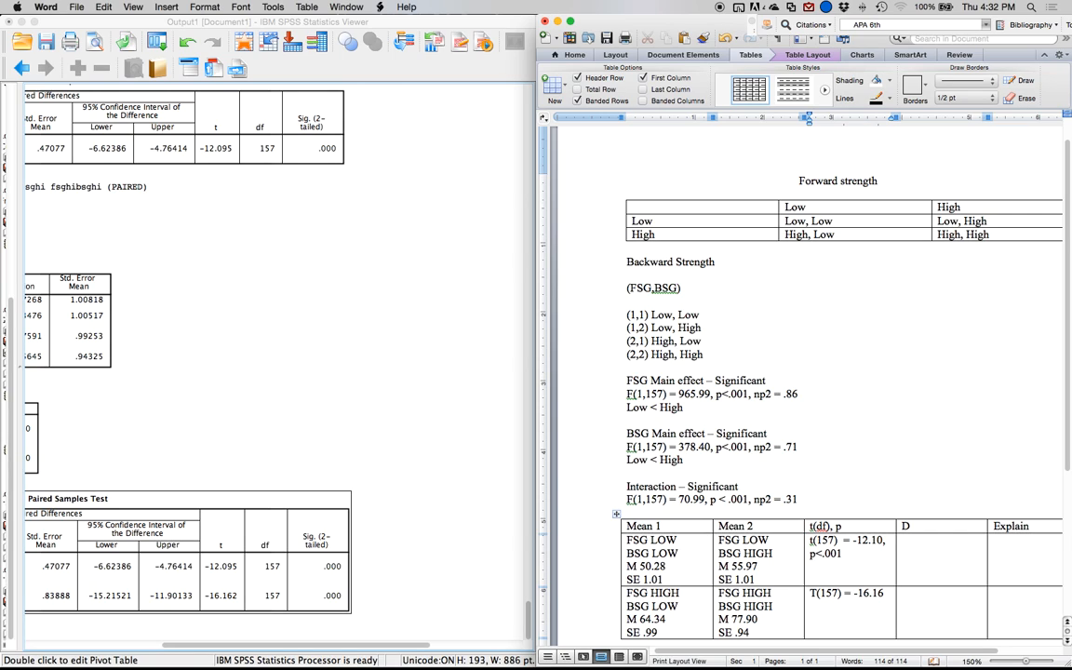
type(",")
type(".001")
Rename the D column heading to "Explain" and the last column's heading to "d".
left_click(915, 530)
key("BackSpace")
type("Explain")
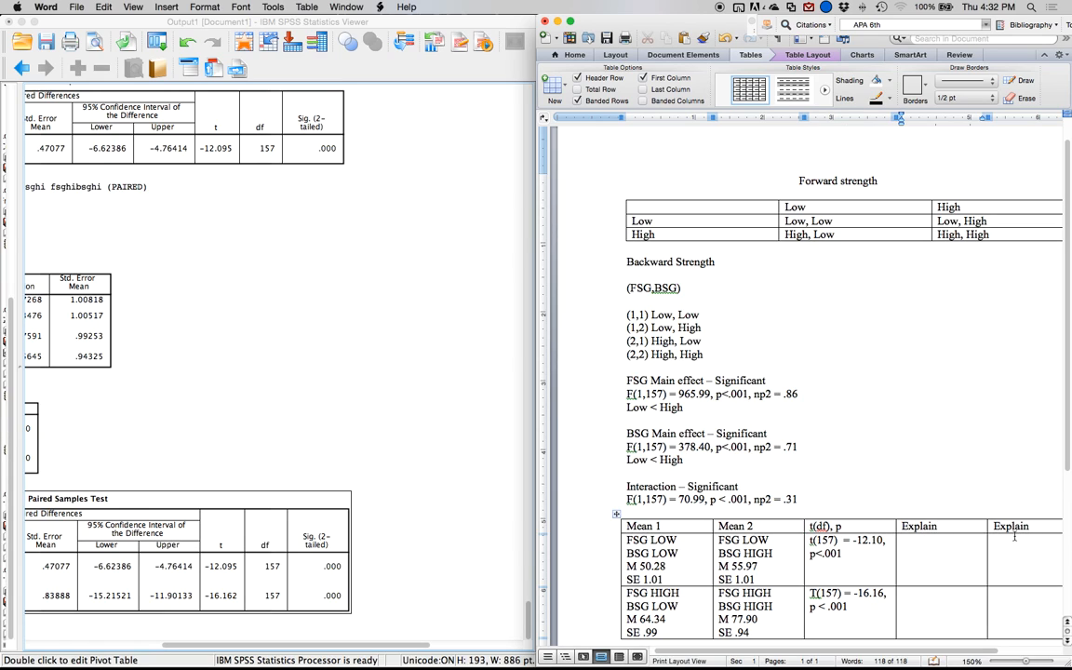
key("BackSpace")
key("BackSpace")
key("BackSpace")
key("BackSpace")
key("BackSpace")
key("BackSpace")
key("BackSpace")
type("d")
Write "Low < High" in the Explain cells of both comparison rows.
left_click(950, 550)
type("Low < HIgh")
scroll(997, 567, "down", 2)
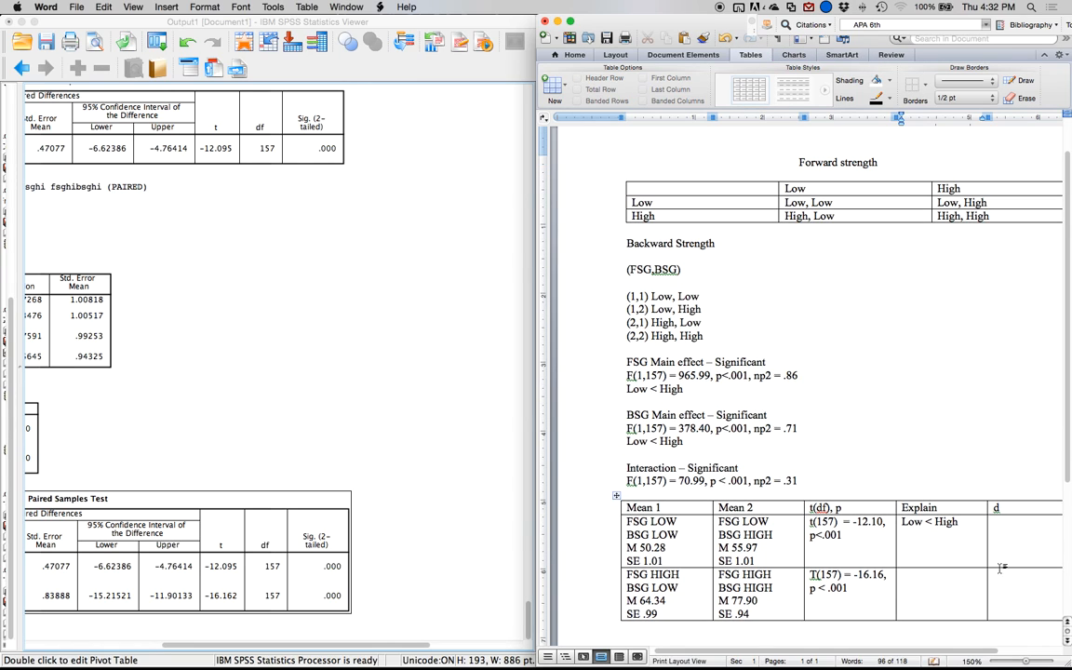
left_click(954, 600)
type("Low,")
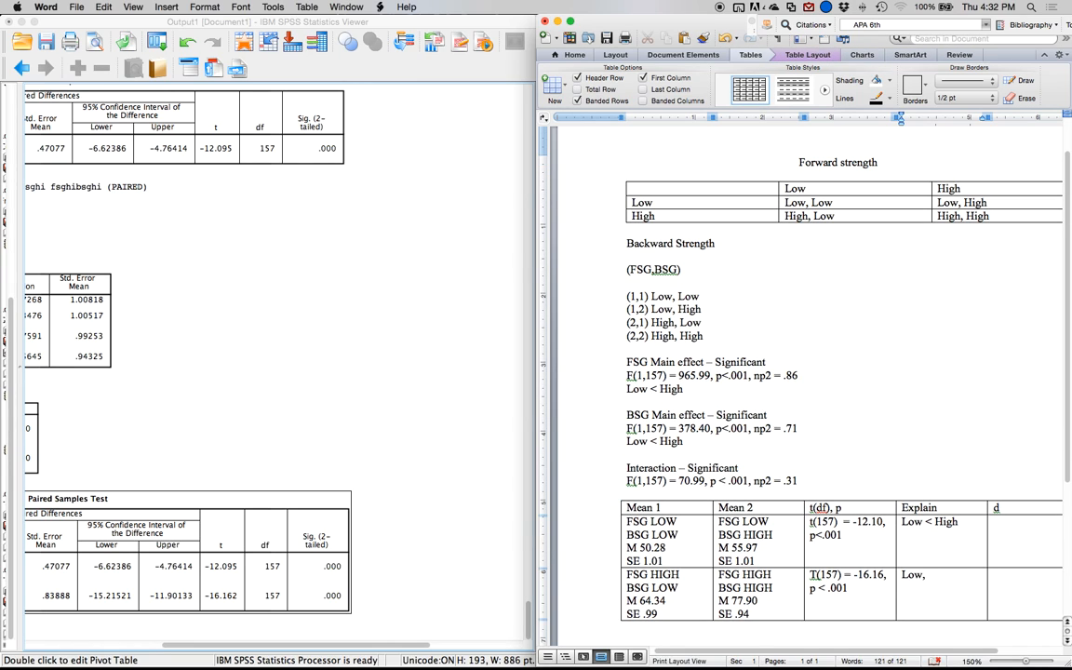
key("BackSpace")
type("< high")
key("BackSpace")
key("BackSpace")
key("BackSpace")
key("BackSpace")
type("High")
Add a second line reading "About 6 points" to the first Explain cell and "About 14 points" to the second.
left_click(961, 522)
key("Return")
type("About 5")
key("BackSpace")
type("6 points")
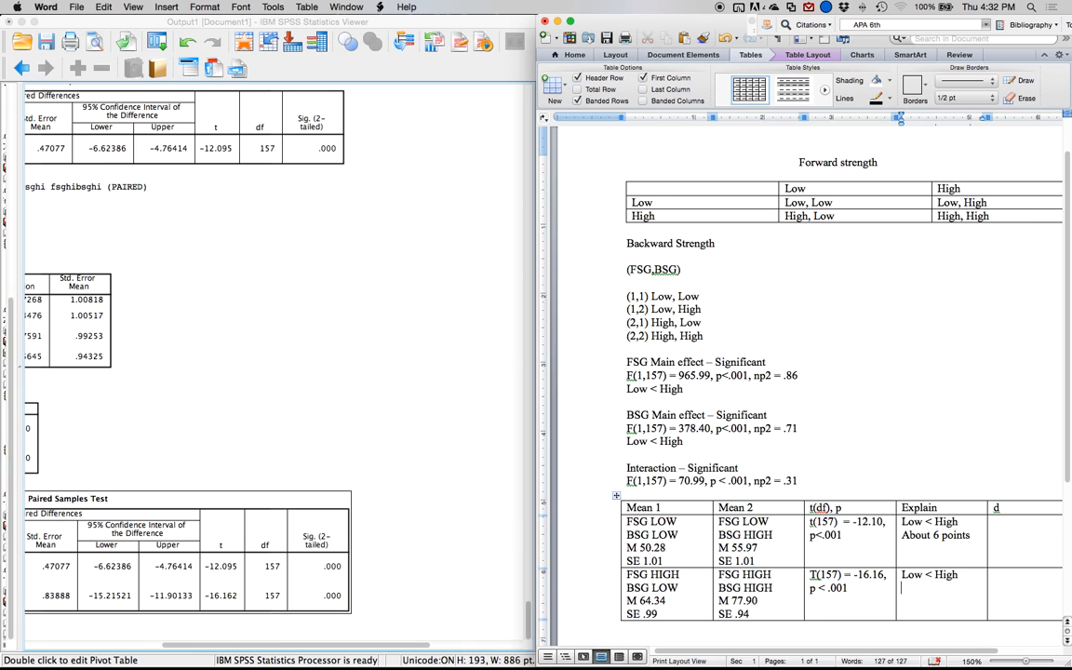
key("Return")
type("About 14 points")
Extend the last column's heading to "davg".
scroll(897, 546, "right", 2)
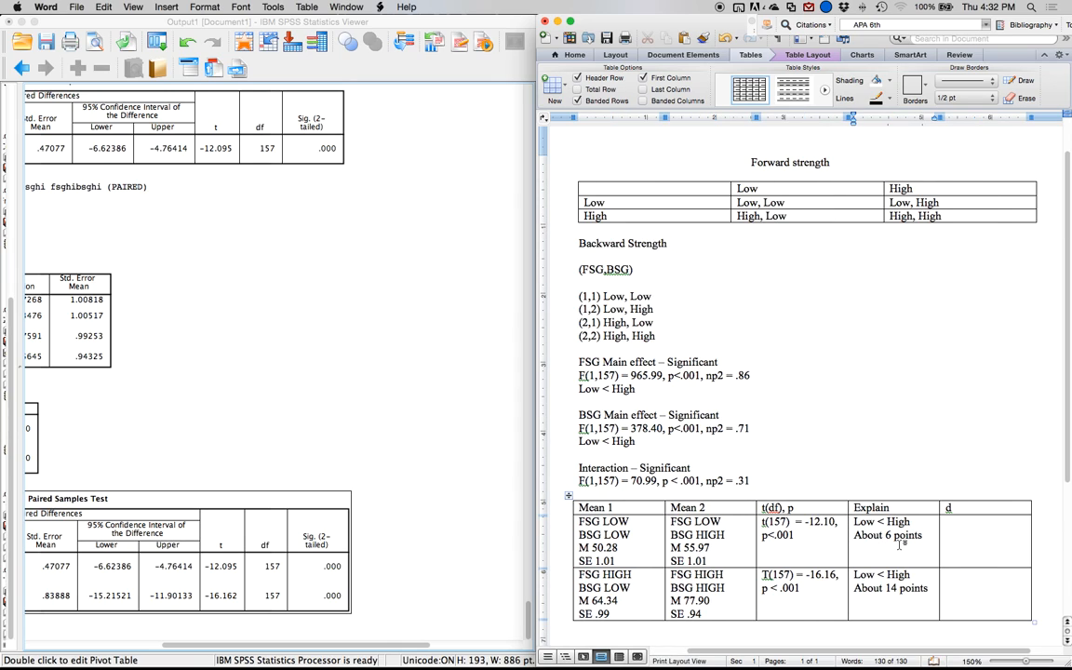
scroll(900, 547, "up", 1)
left_click(986, 523)
type("avg")
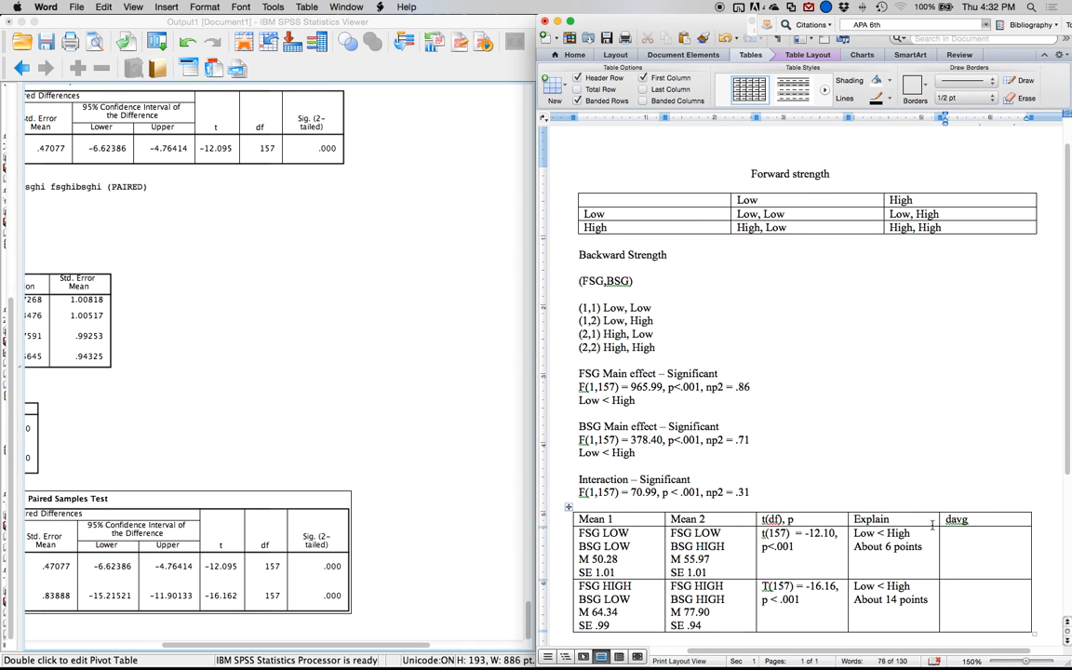
Insert a new column after davg in the comparison table and head it "Ddiff".
left_click(796, 55)
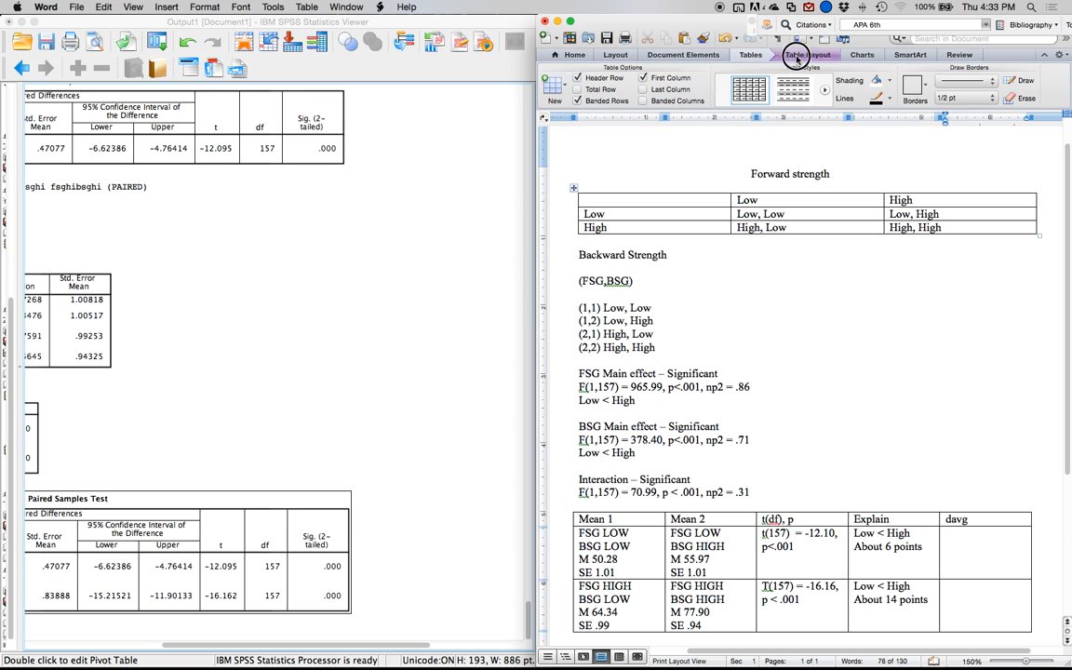
left_click(752, 90)
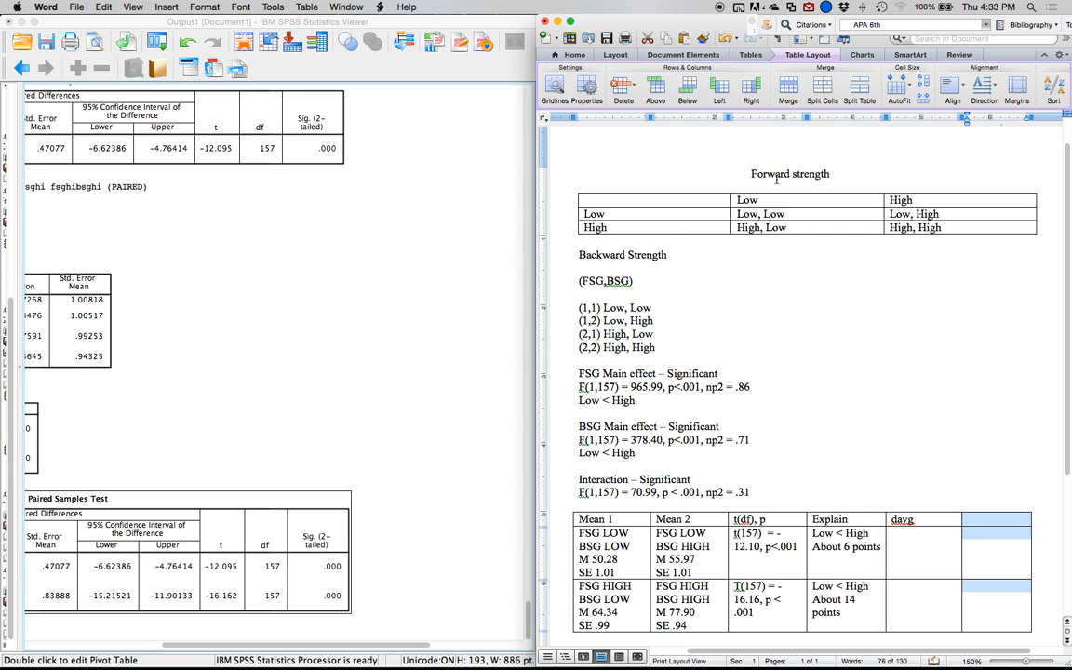
left_click(988, 521)
type("ddiff")
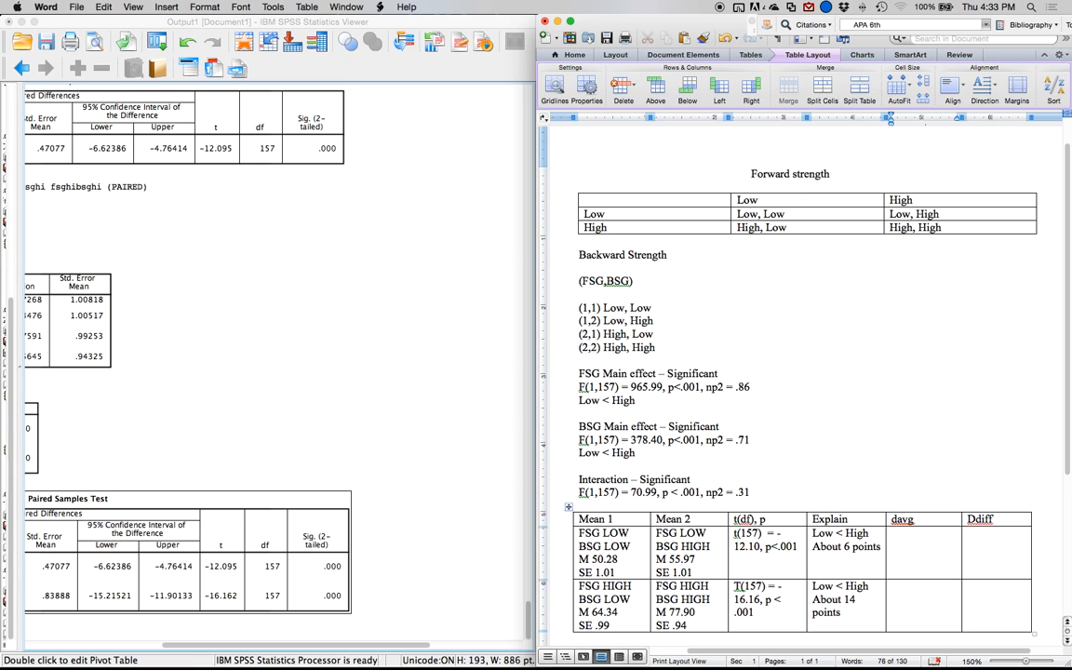
Switch to Mote and choose the Cohen's d - Dependent t (Averages) Test measure.
mouse_move(1, 668)
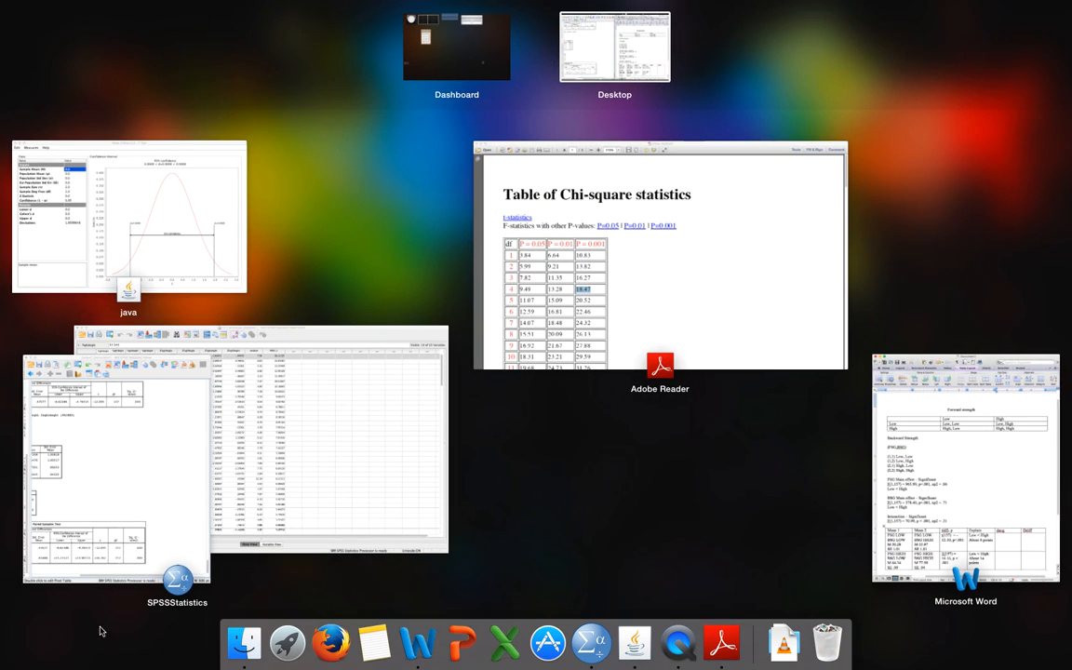
left_click(116, 199)
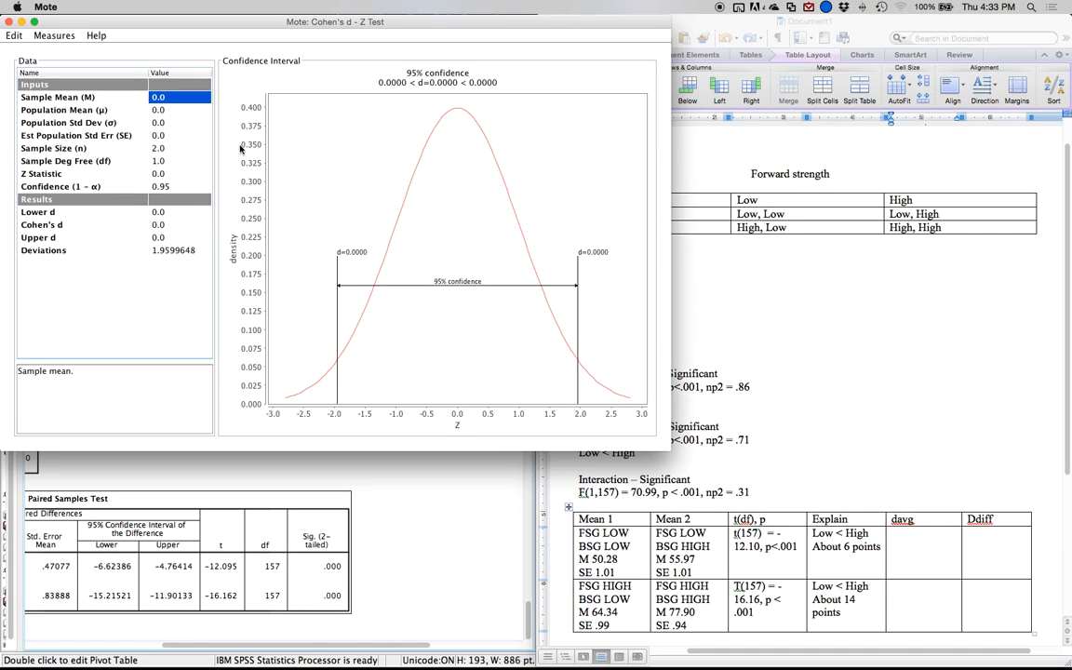
left_click(66, 39)
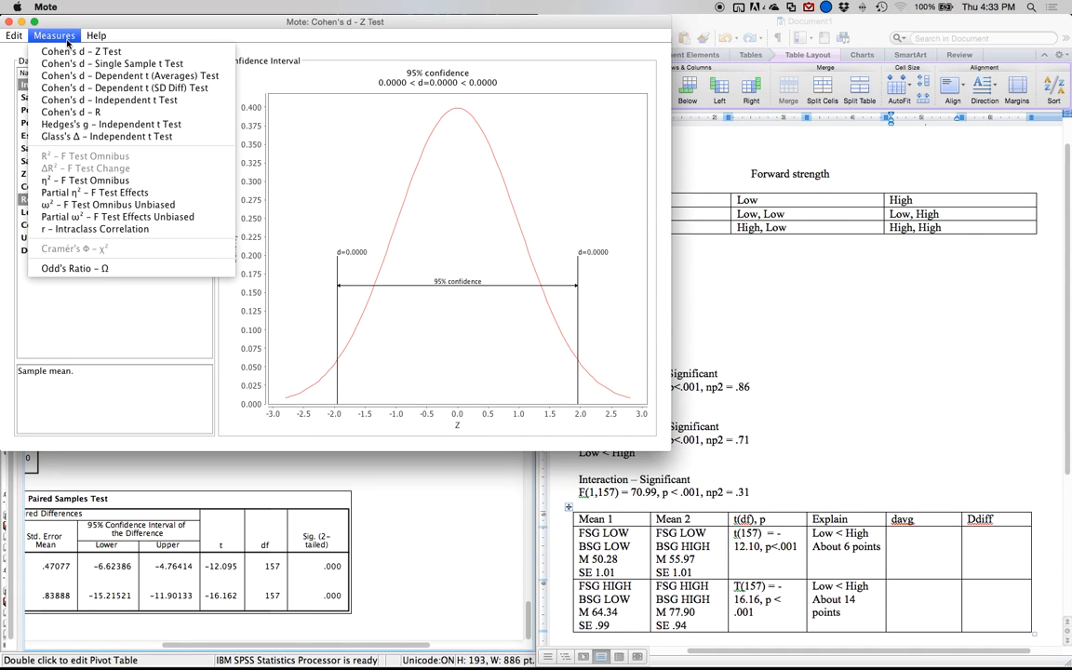
left_click(109, 80)
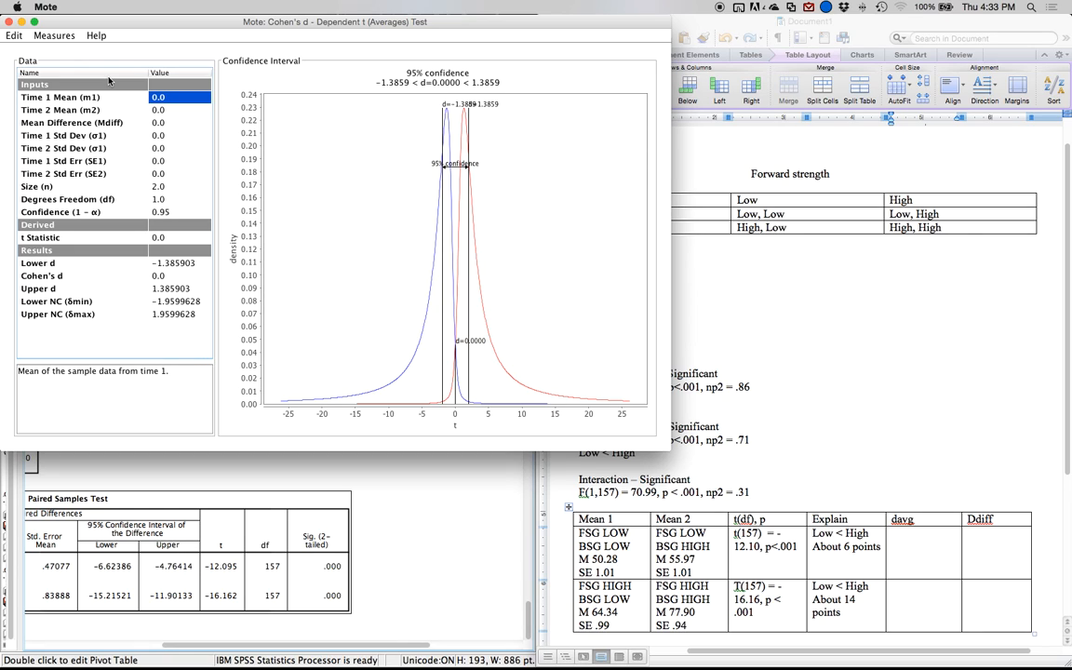
Set the Time 1 mean to 50.28 and the Time 2 mean to 55.97.
type("5")
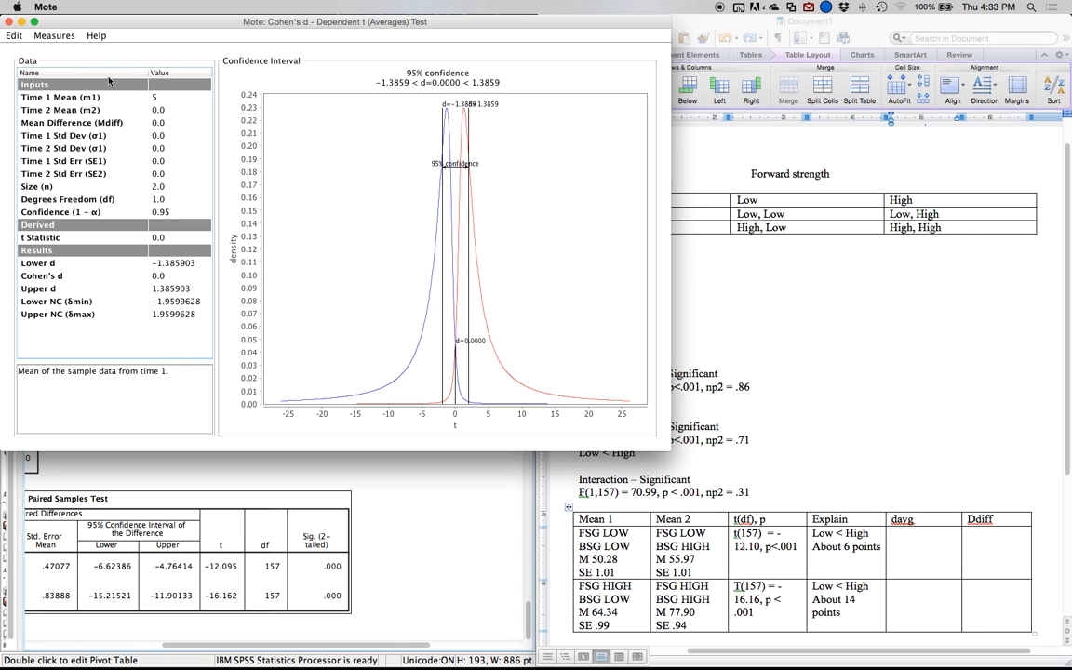
key("Return")
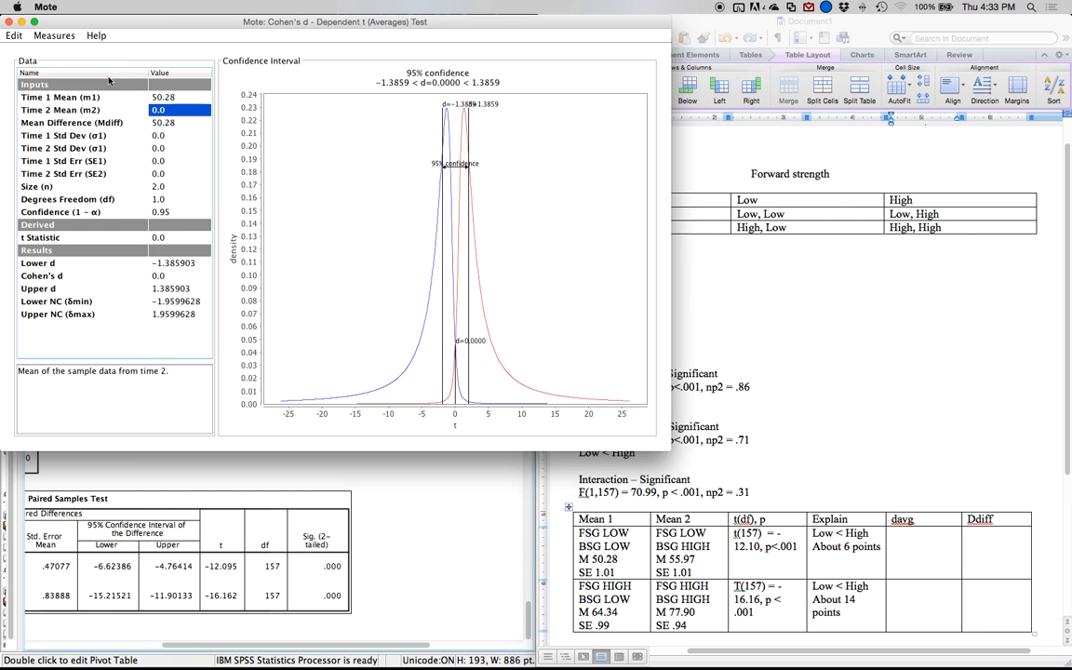
type("55")
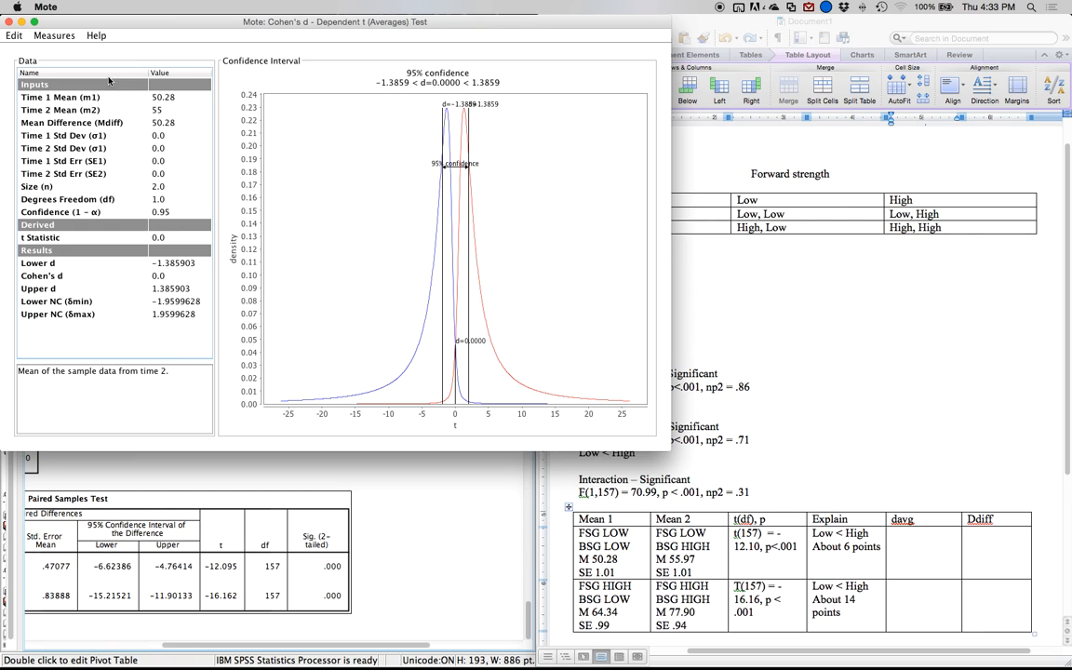
type(".9")
key("Return")
key("Return")
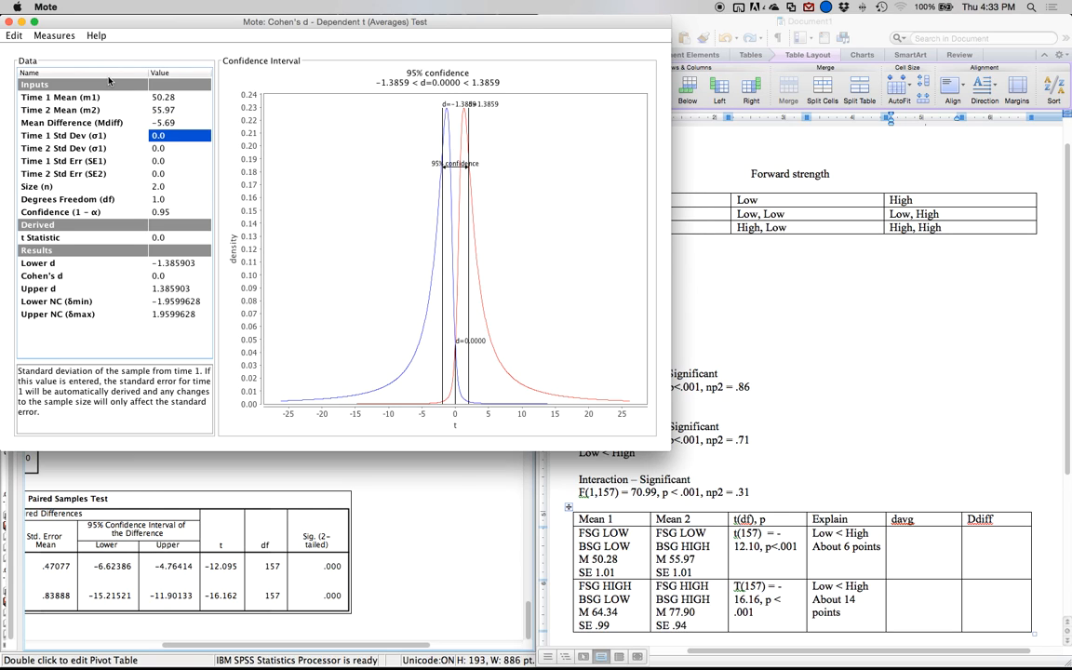
Set both the Time 1 and Time 2 standard errors to 1.01 and the sample size to 158.
key("Return")
key("Return")
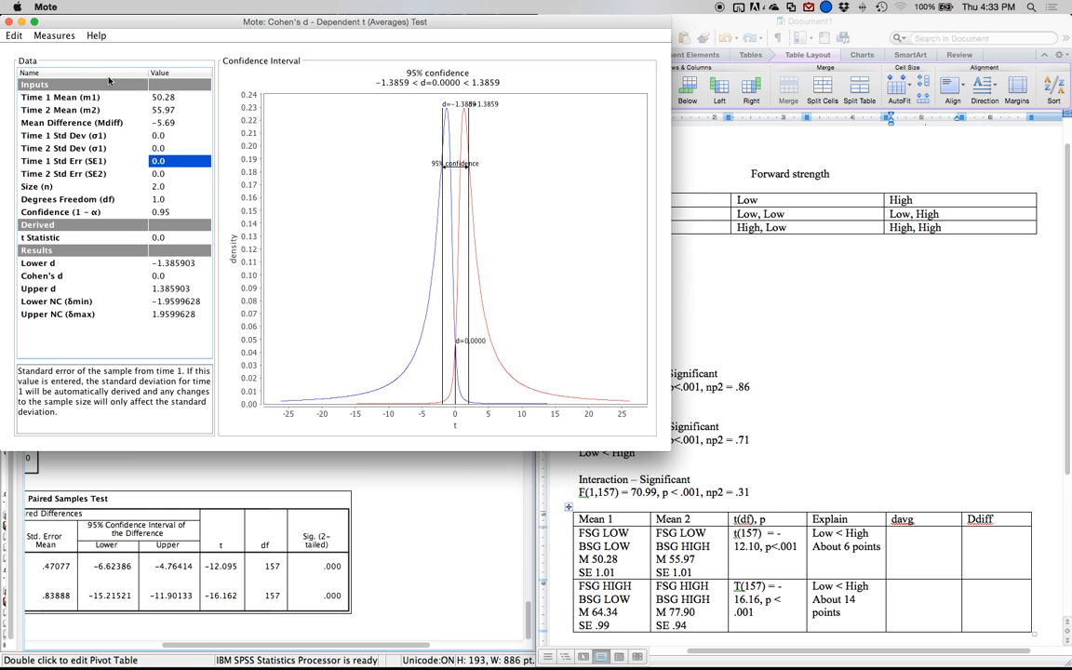
type("1.01")
key("Return")
type("1.01")
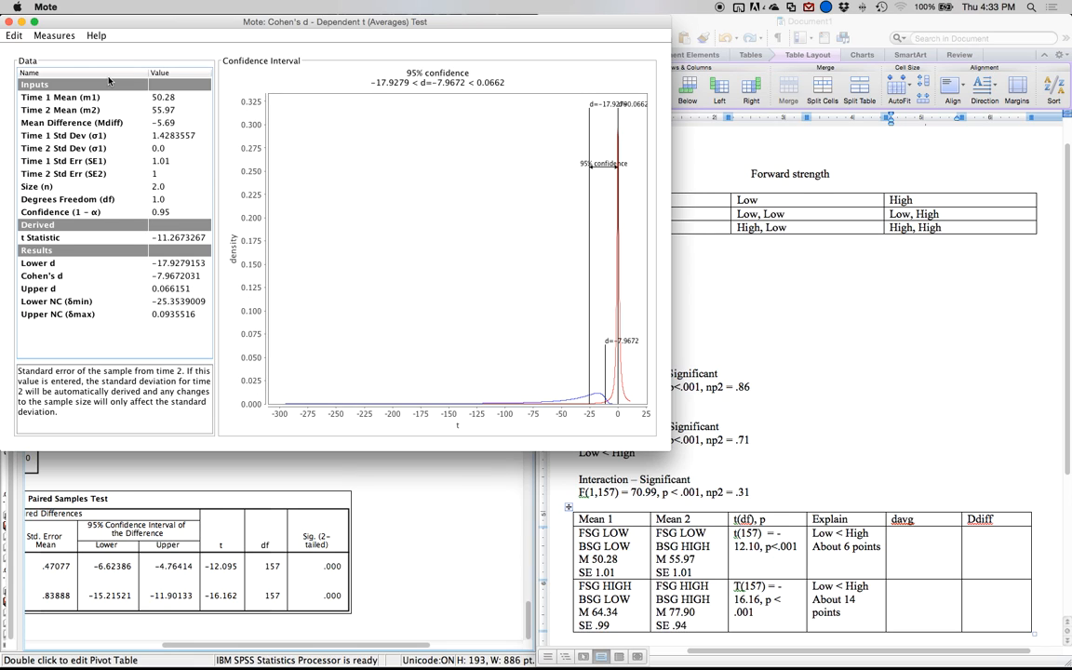
key("Return")
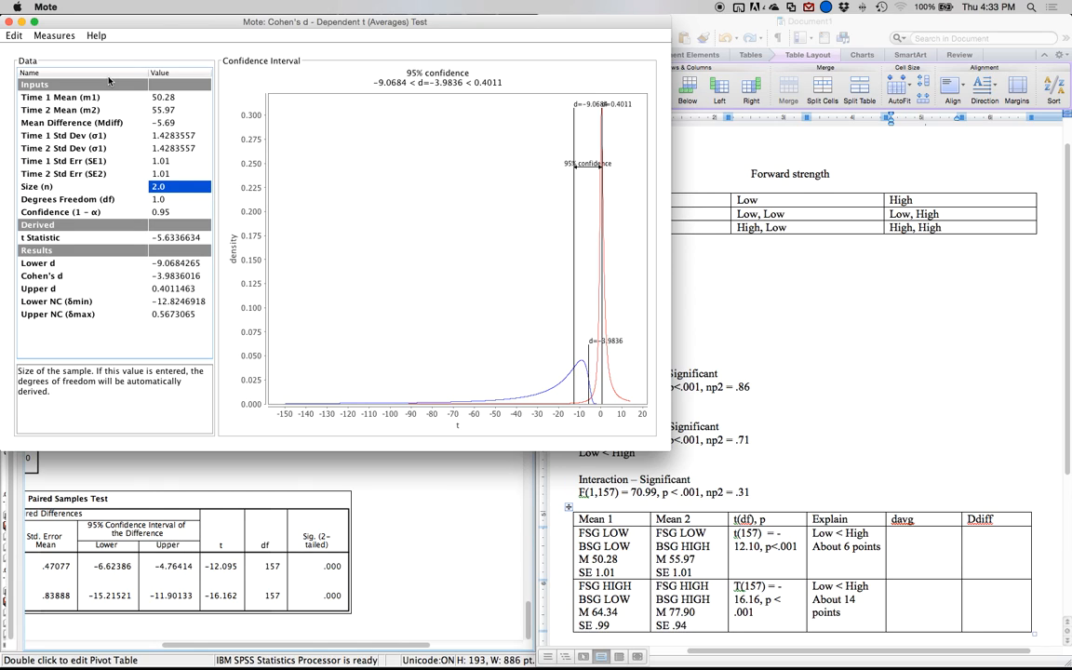
type("1")
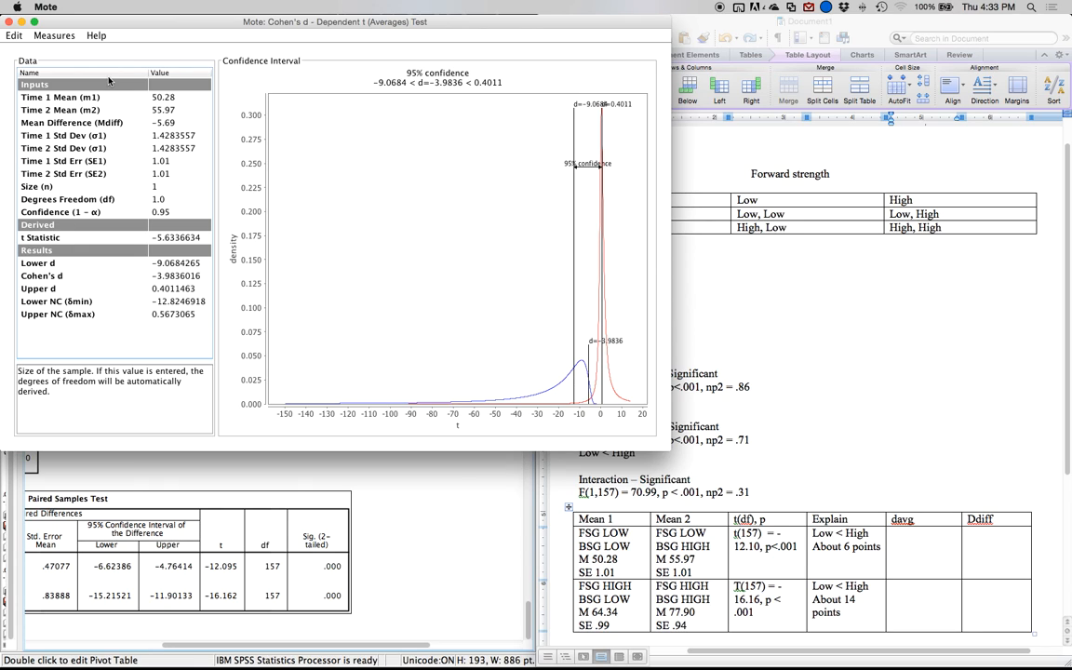
type("578")
key("Return")
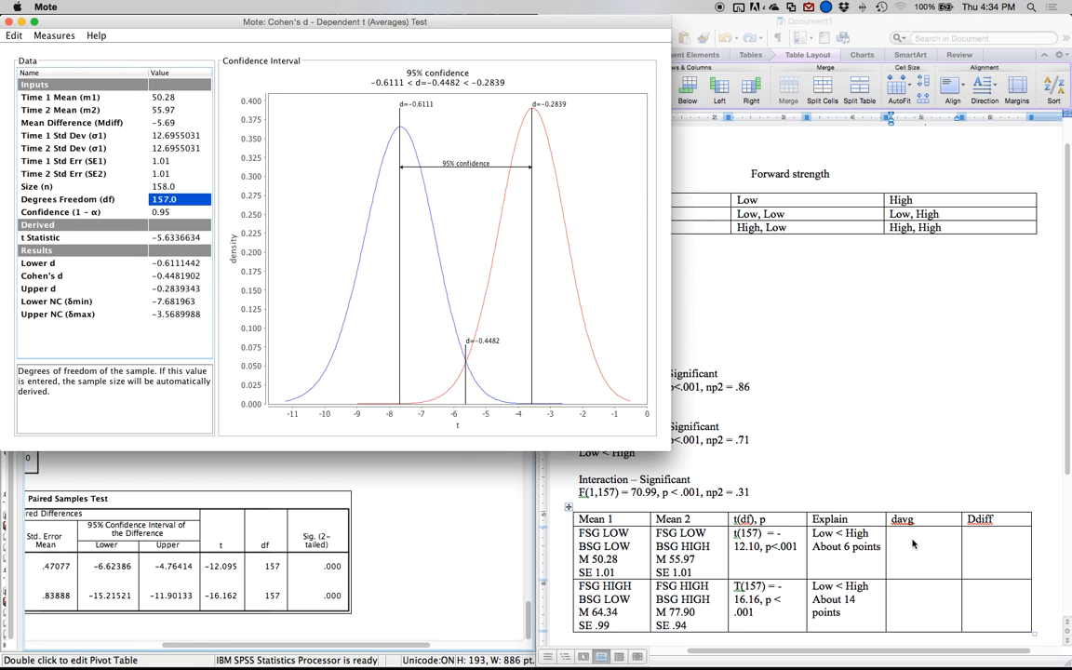
In Word, enter -.45 in the davg cell of the first comparison.
left_click(823, 491)
type("-.145")
key("BackSpace")
key("BackSpace")
key("BackSpace")
type("45")
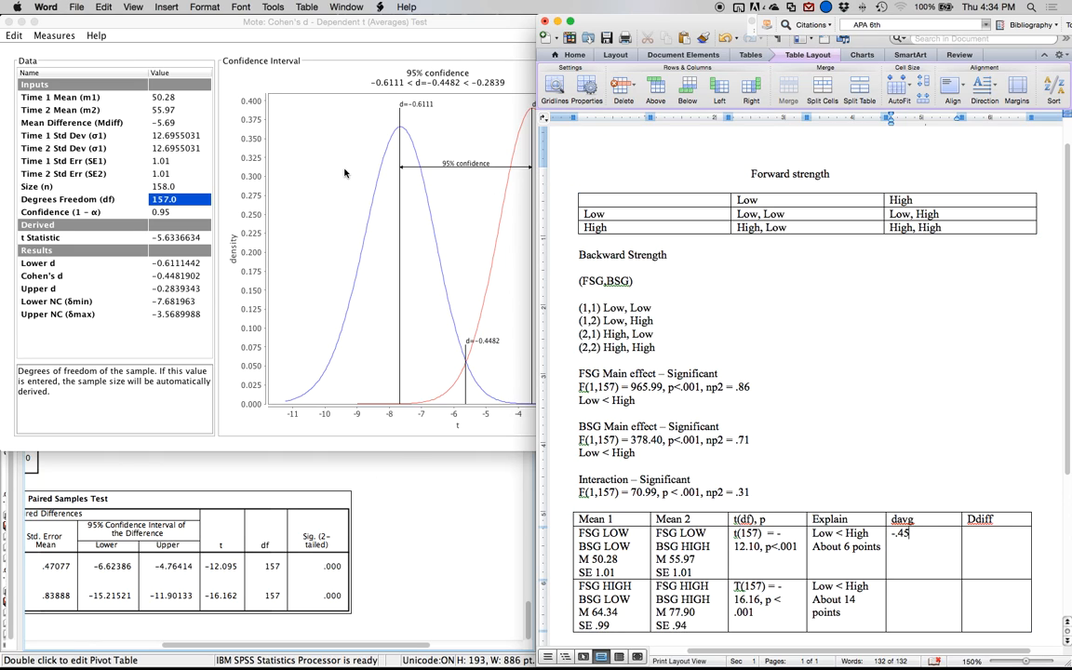
Return to Mote and set the Time 1 mean to 64.34 and the Time 2 mean to 77.9.
left_click(101, 182)
key("Up")
key("Up")
key("Up")
key("Up")
key("Up")
key("Up")
key("Up")
key("Up")
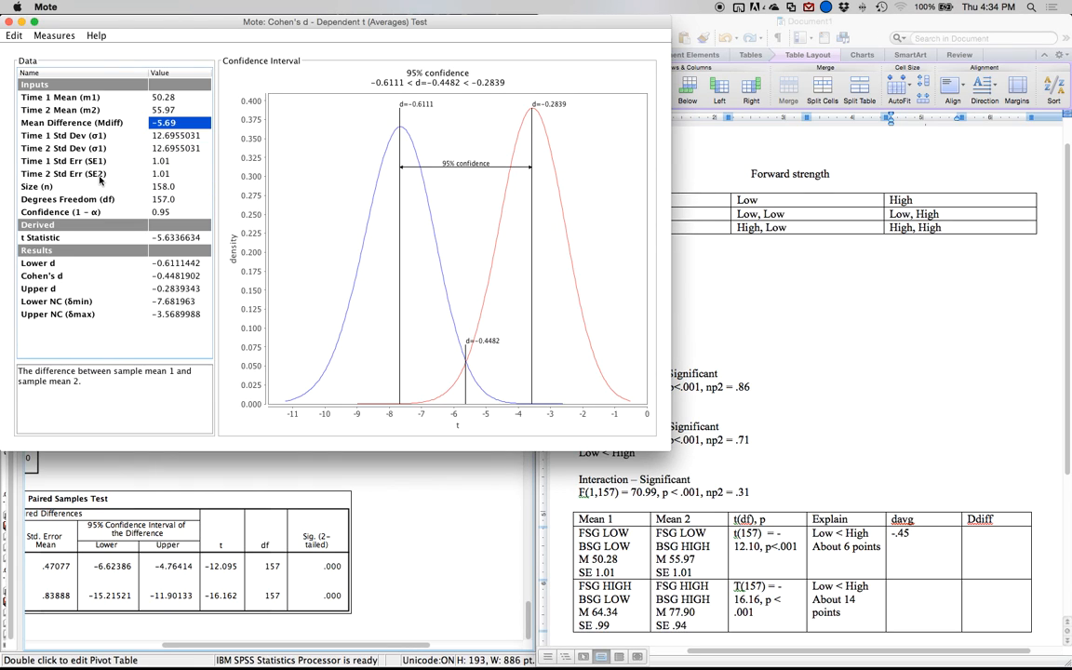
type("64.34")
key("Return")
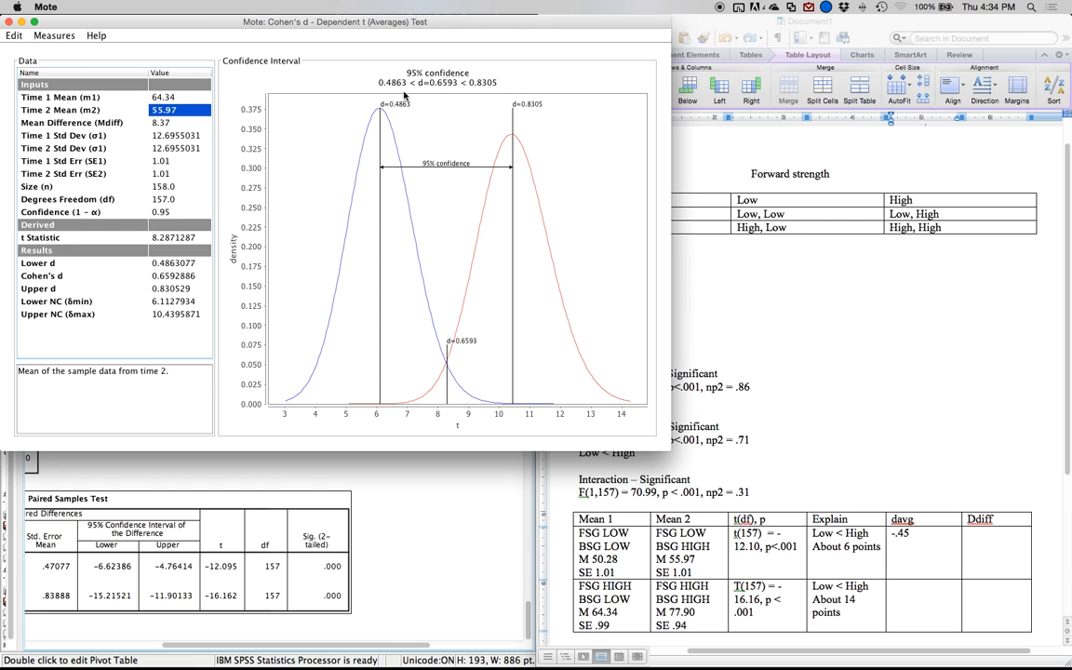
type("77.9")
key("Return")
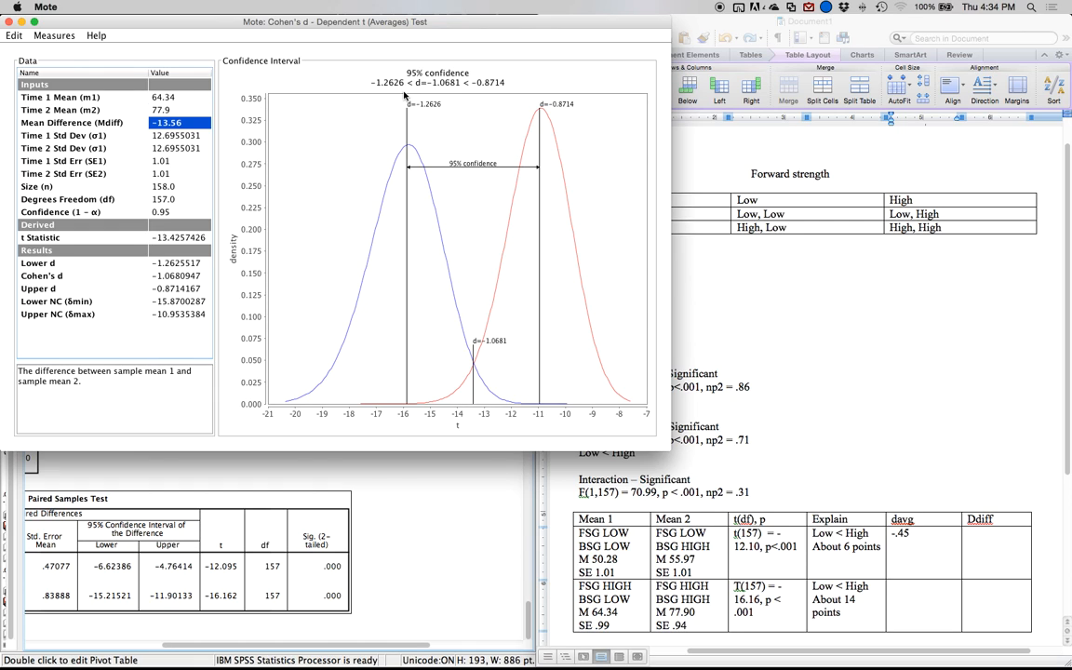
Set the Time 1 standard error to .99 and the Time 2 standard error to .94.
key("Return")
key("Return")
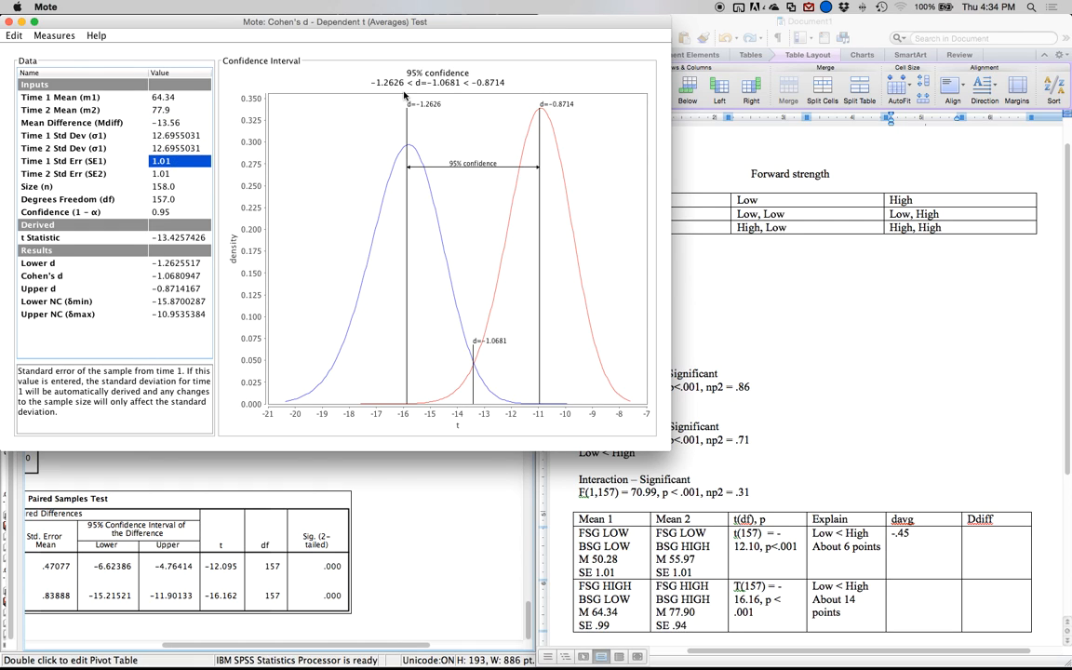
type(".99")
key("Return")
type(".94")
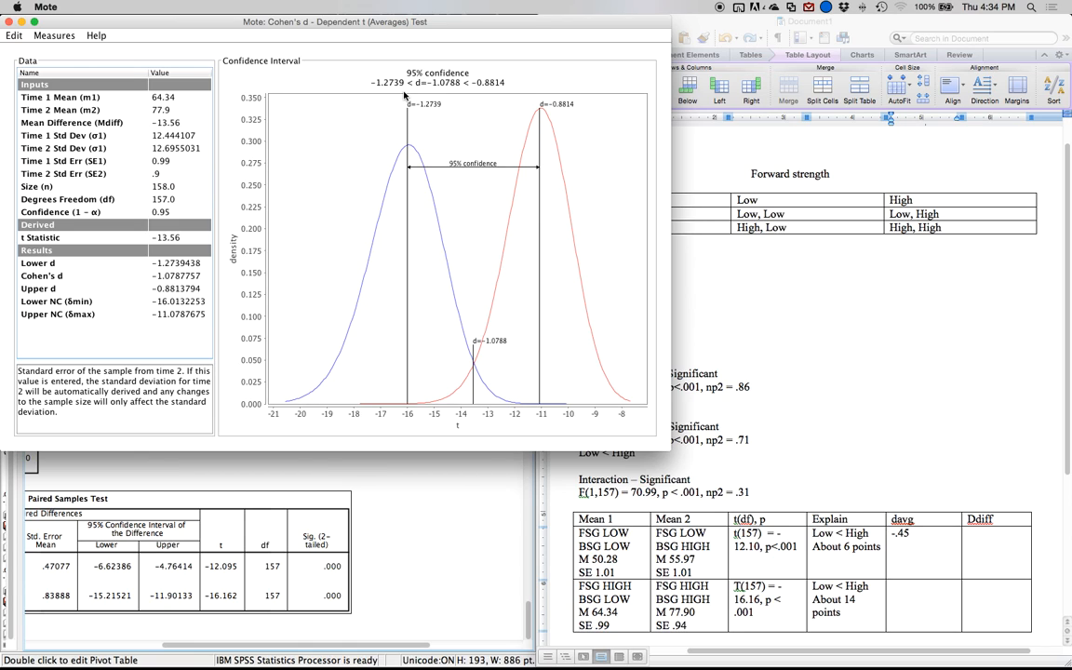
key("Return")
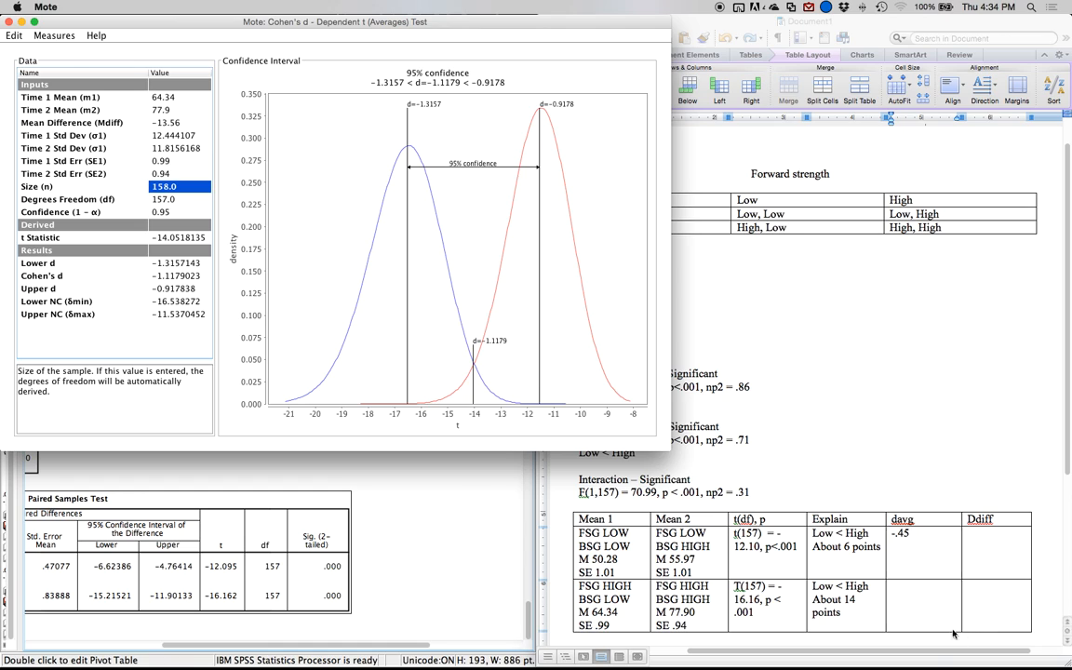
In Word, enter -1.12 in the davg cell of the second comparison.
left_click(929, 603)
type("-1.12")
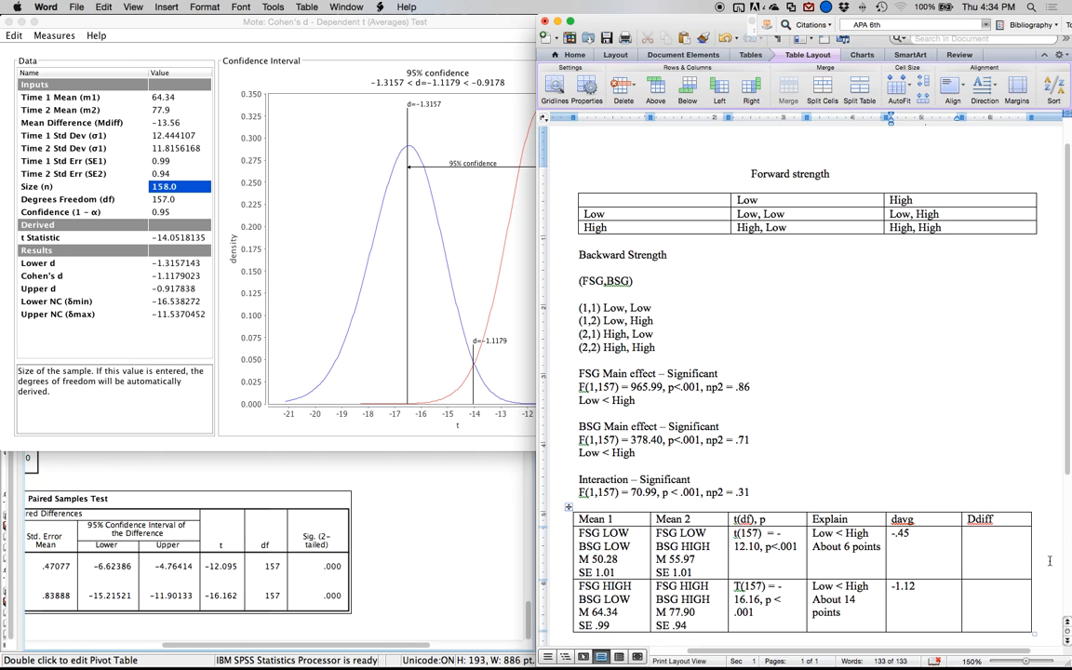
left_click(1016, 563)
Switch to Mote and change the measure to Cohen's d - Dependent t (SD Diff) Test.
left_click(154, 36)
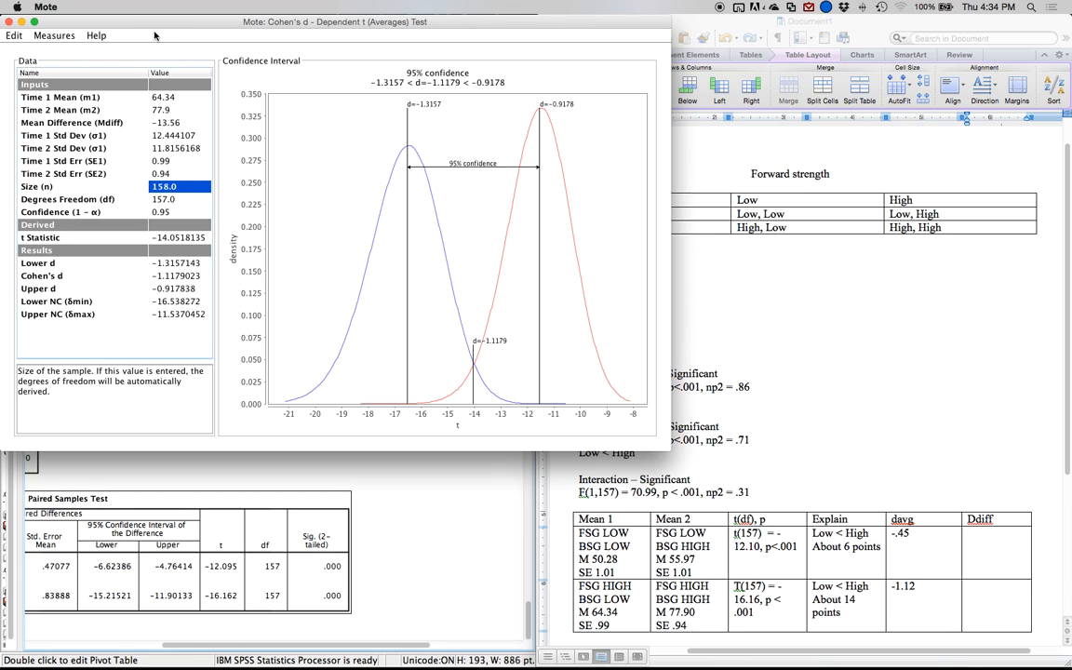
left_click(56, 37)
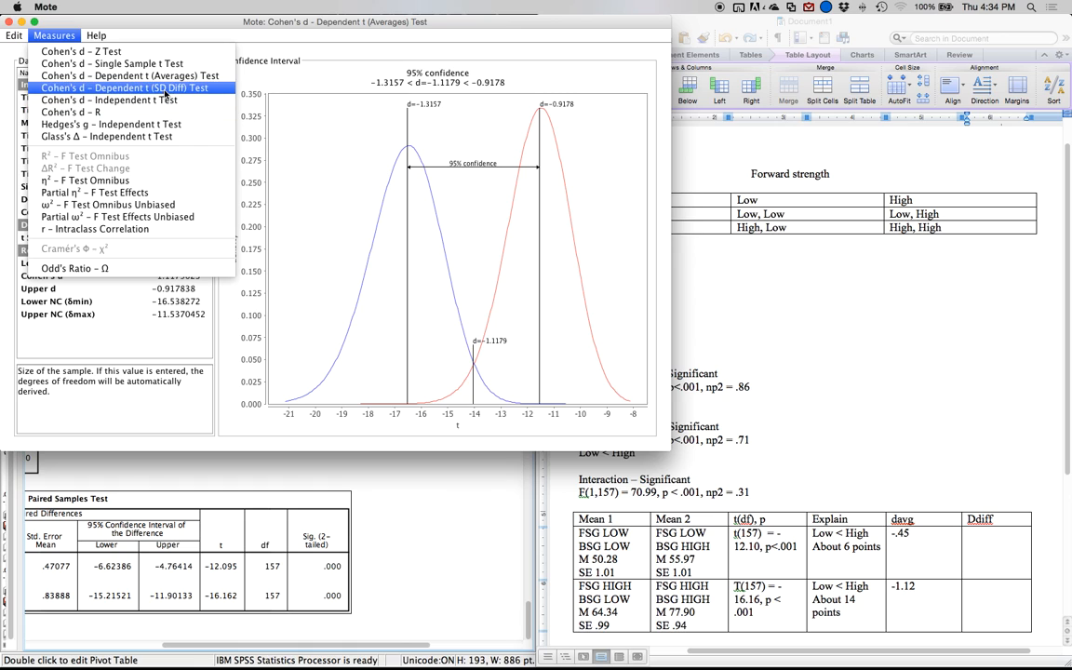
left_click(165, 93)
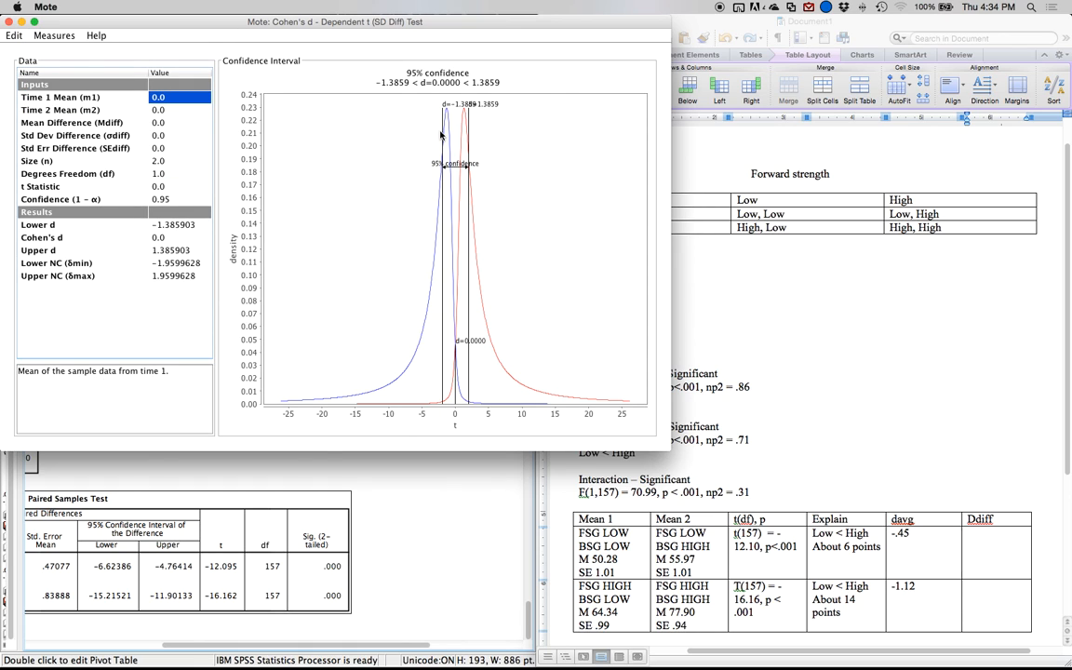
Using the Pair 1 paired differences, set the mean difference to -5.69, the standard deviation difference to 5.92 and the sample size to 158.
scroll(172, 496, "left", 5)
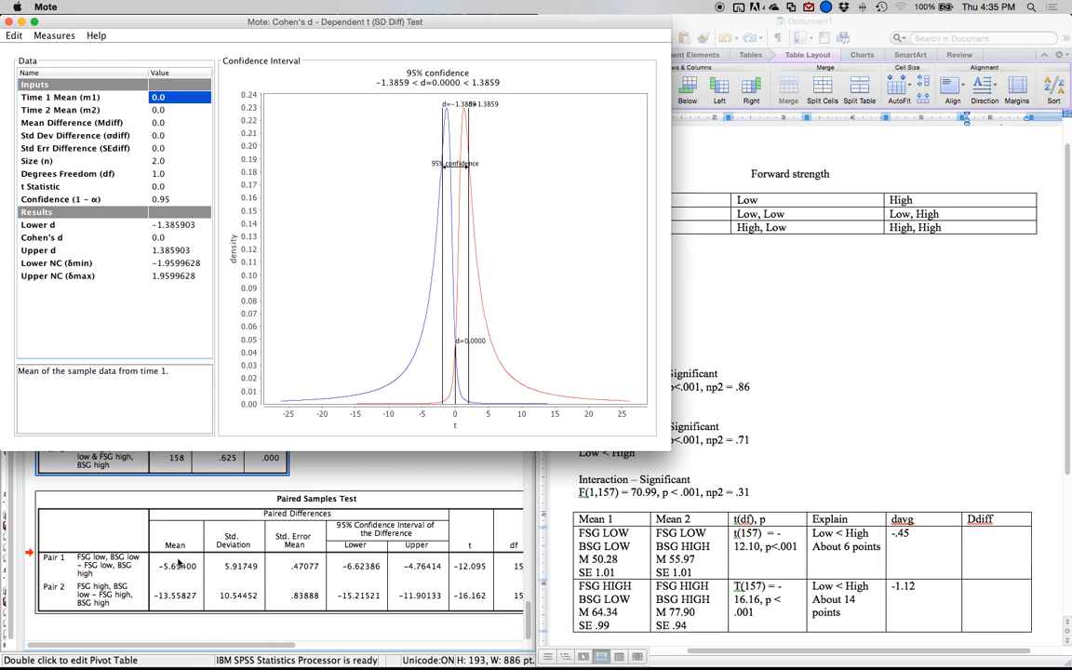
key("Down")
key("Down")
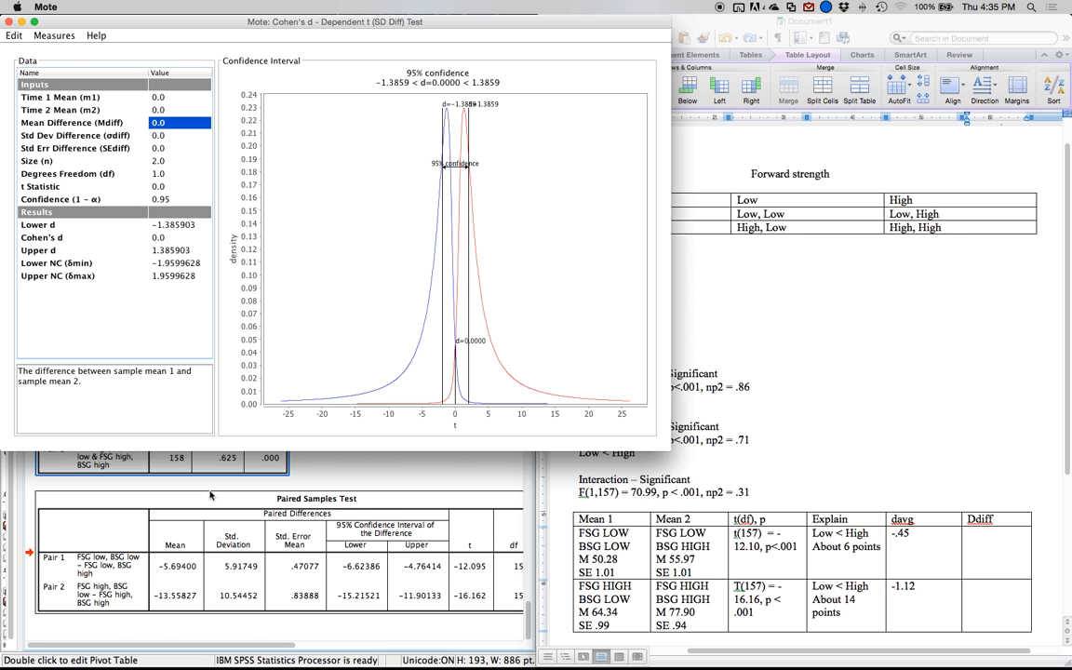
type("-5.69")
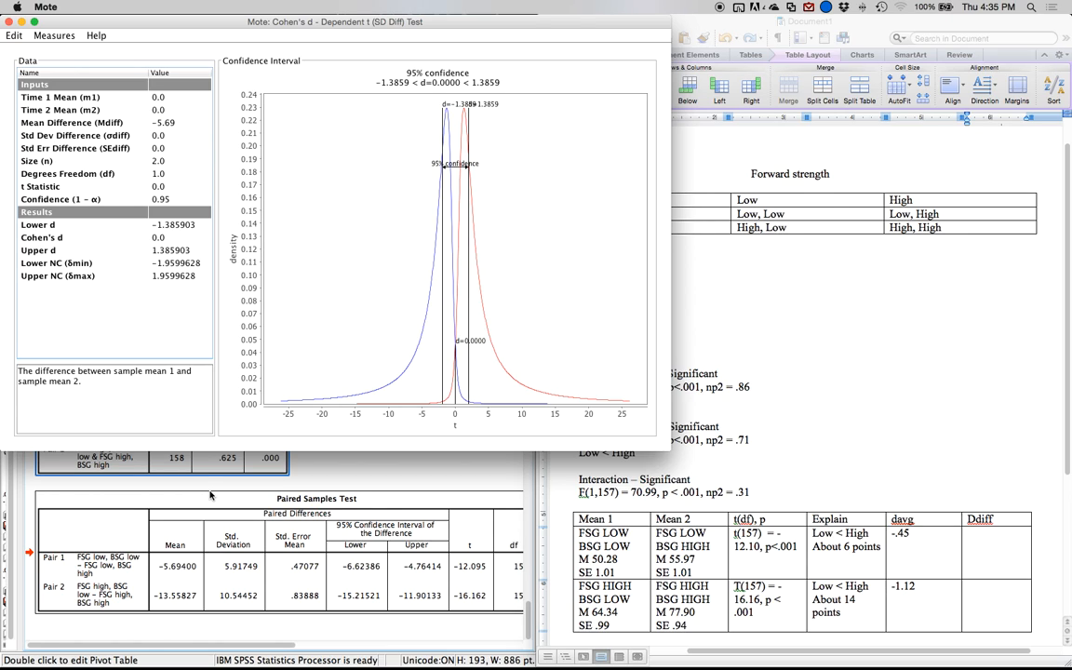
key("Return")
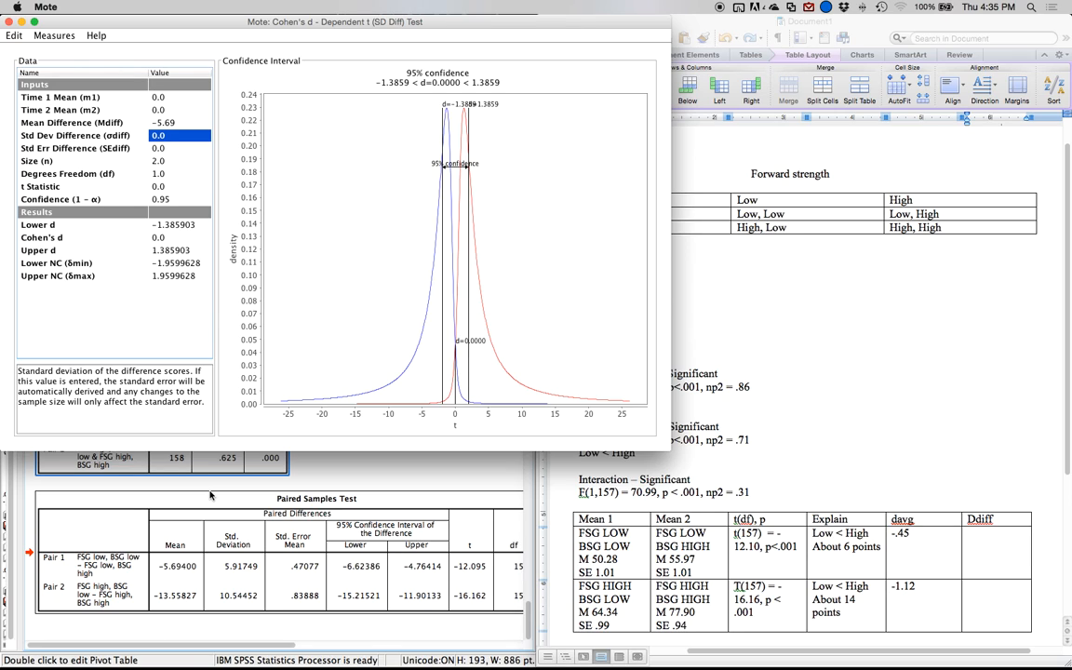
type("5.92")
key("Return")
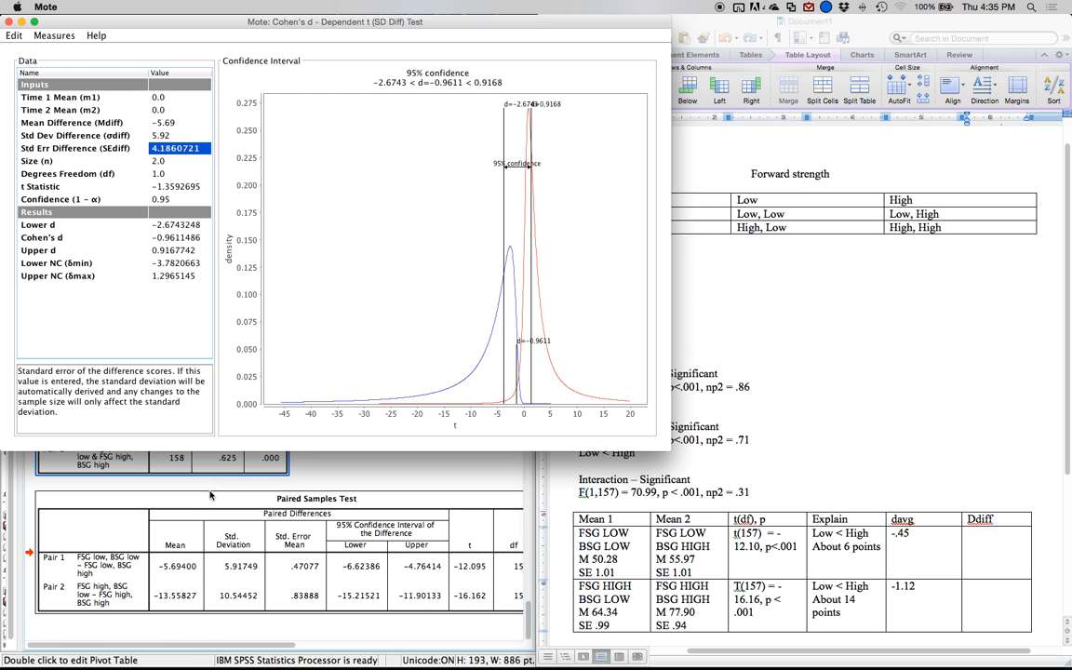
key("Return")
type("158")
key("Return")
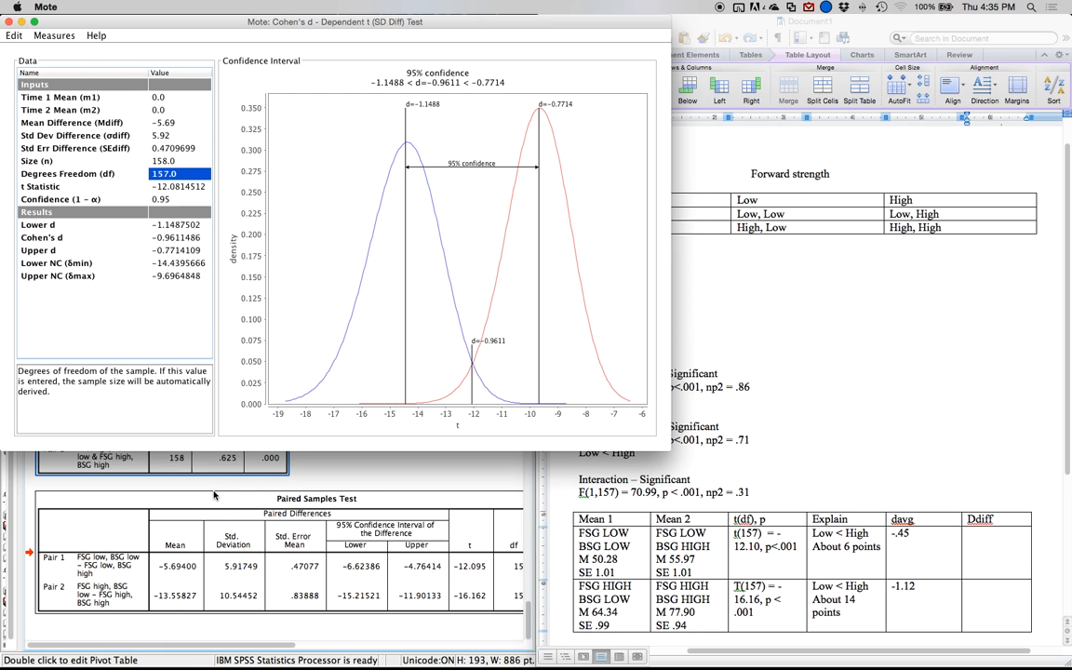
In Word, enter -.96 in the Ddiff cell of the first comparison.
left_click(979, 544)
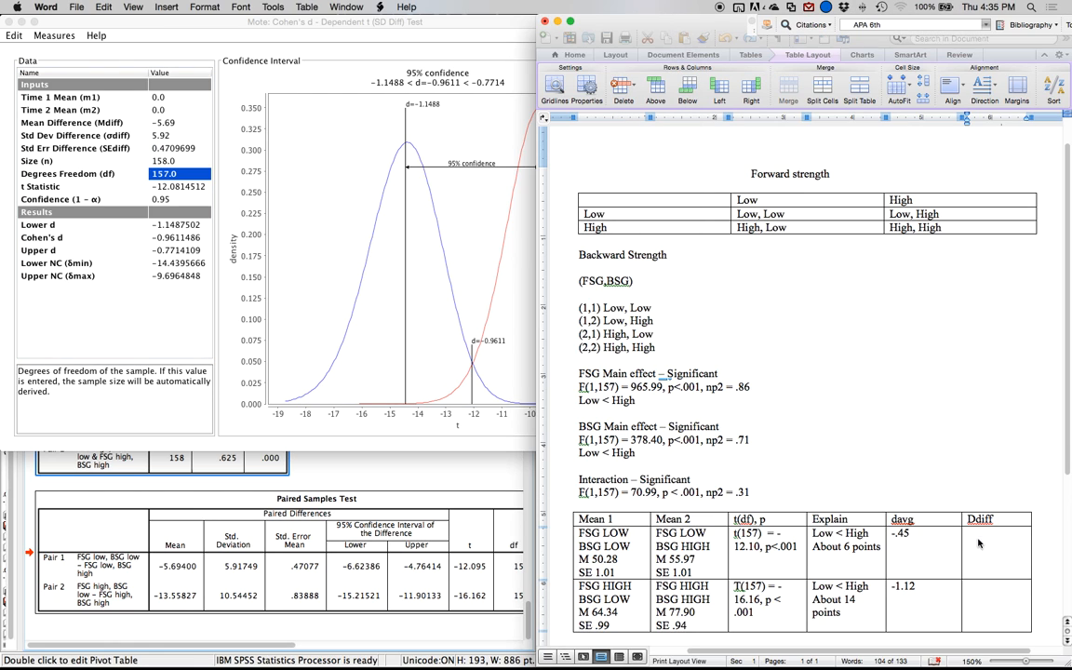
left_click(973, 538)
type("96")
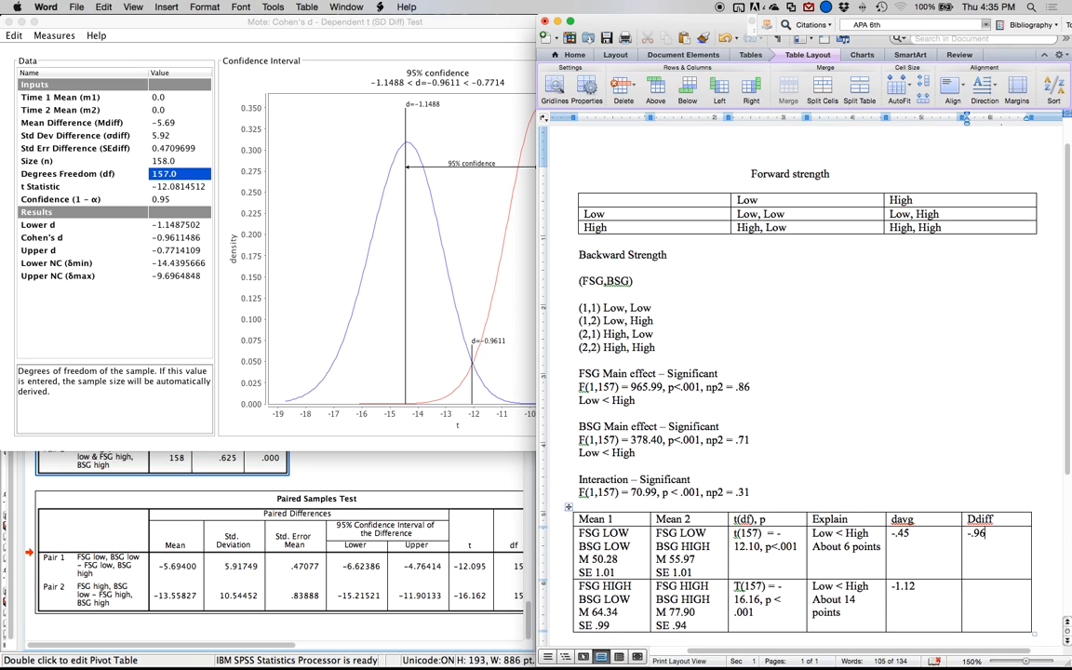
Return to Mote and set the mean difference to -13.56 for the second comparison.
left_click(186, 191)
left_click(186, 190)
key("Up")
key("Up")
key("Up")
key("Up")
key("Up")
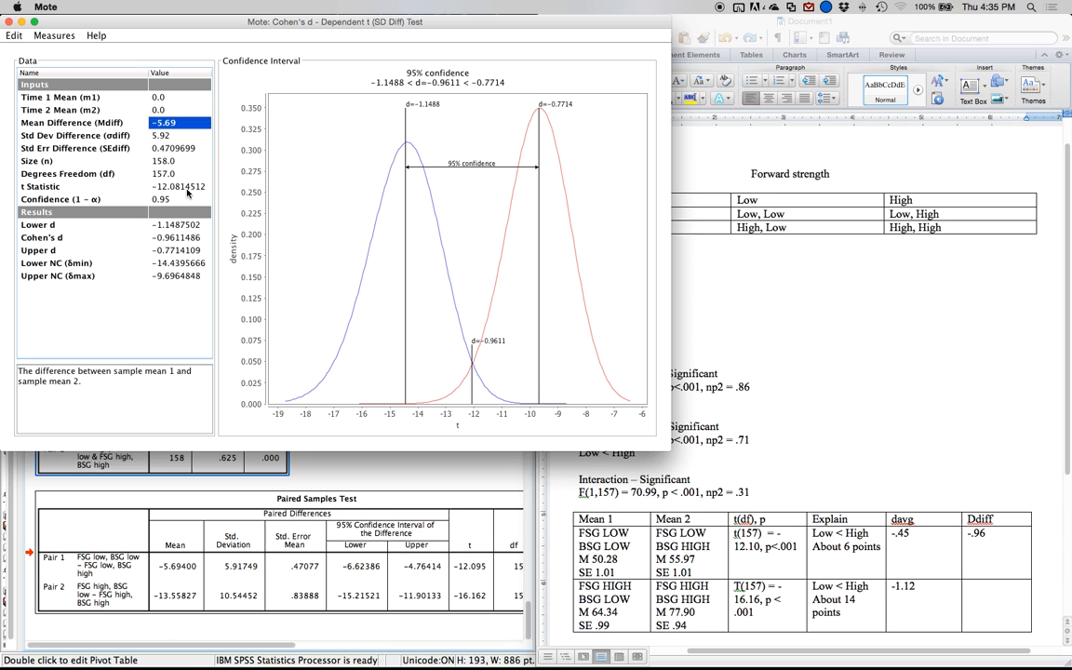
type("-13")
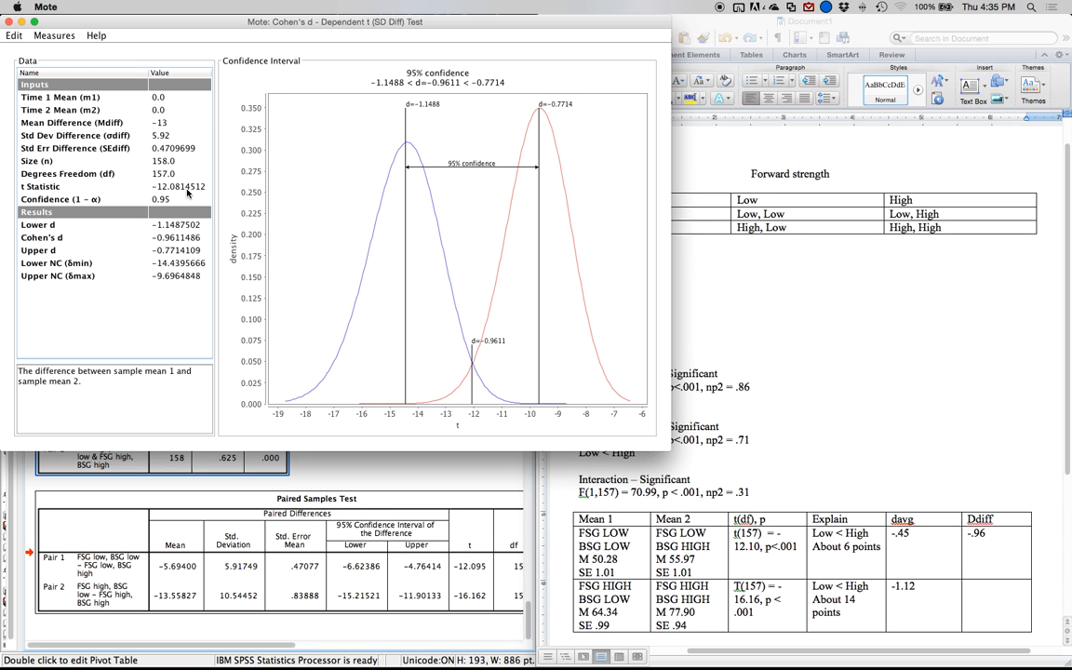
type(".56")
key("Return")
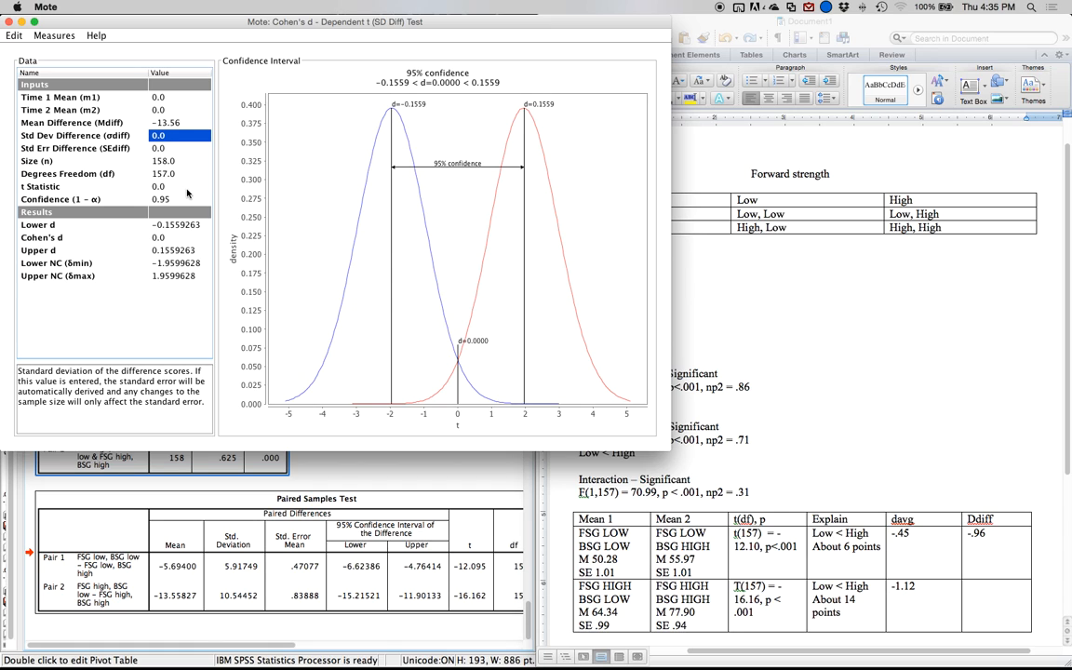
Set the standard deviation difference to 10.65, keeping the existing sample size.
type("10")
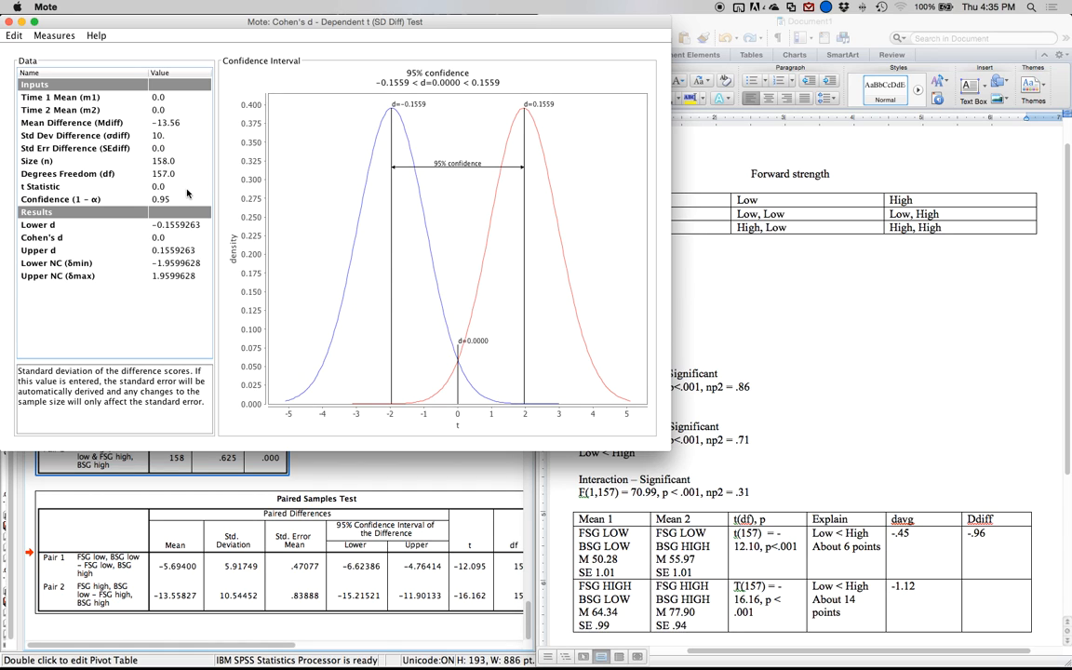
type(".65")
key("Return")
key("Return")
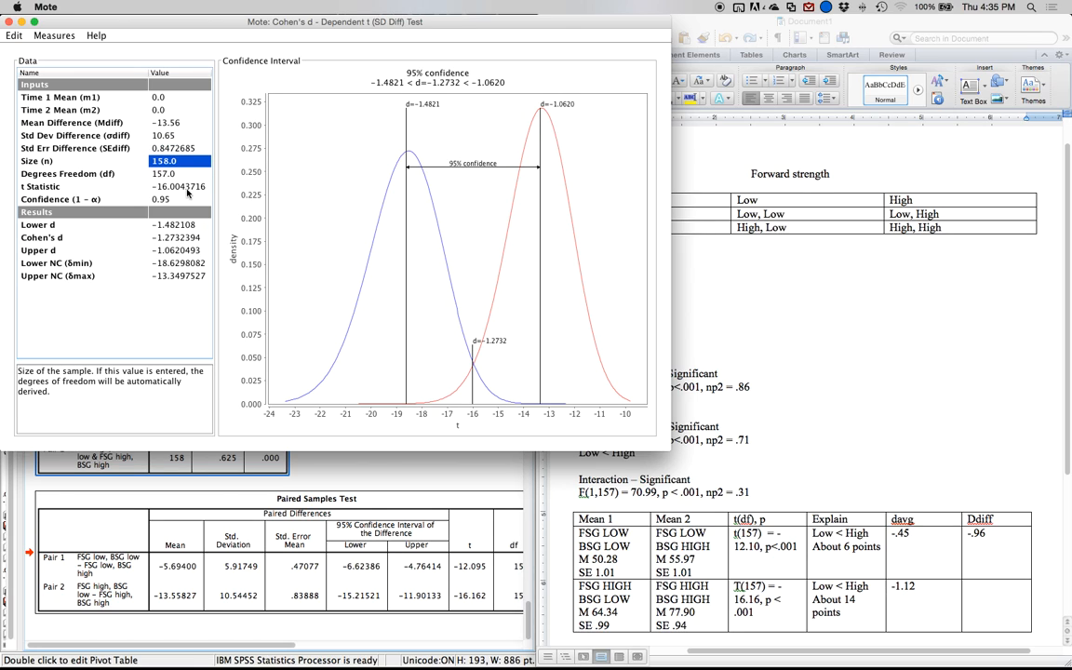
key("Return")
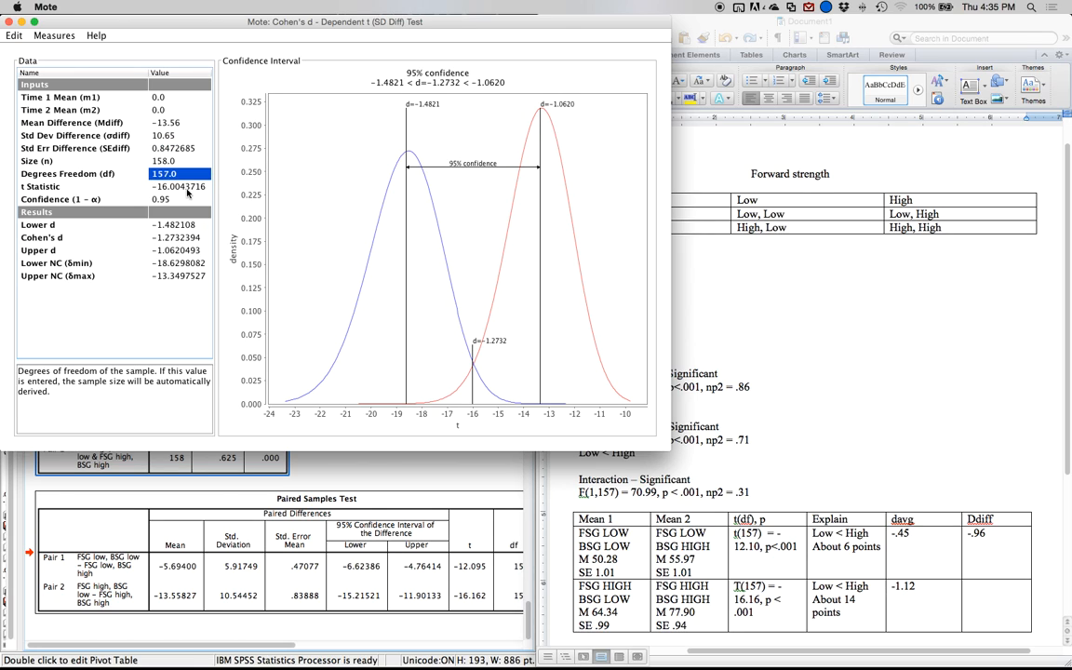
key("Return")
key("Return")
key("Return")
key("Return")
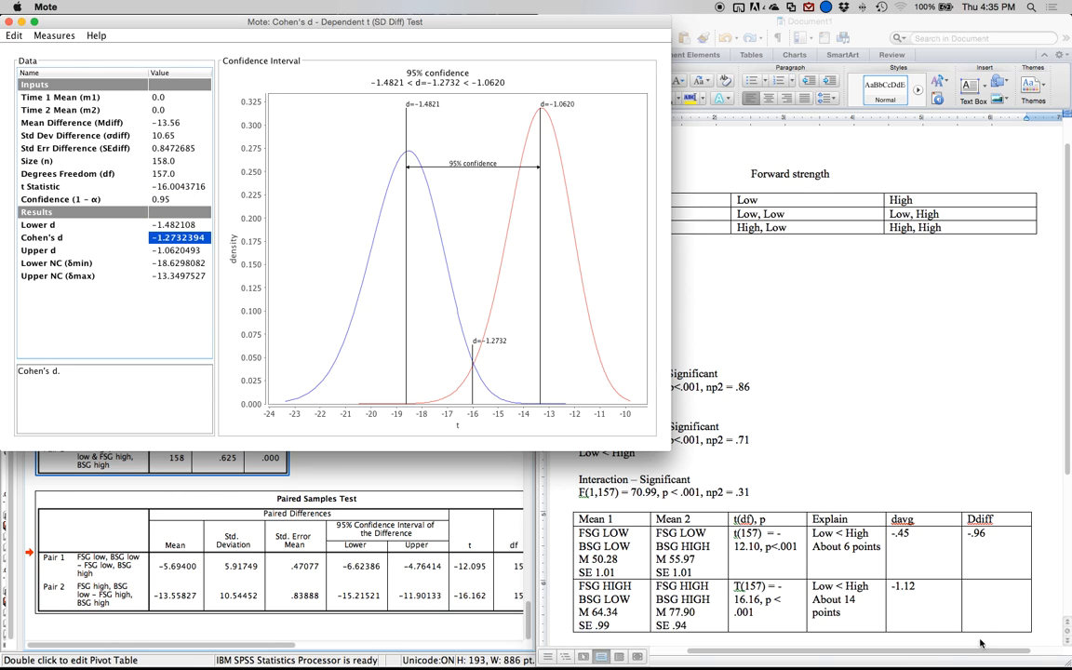
In Word, enter -1.27 in the Ddiff cell of the second comparison.
left_click(972, 588)
type("-1.27")
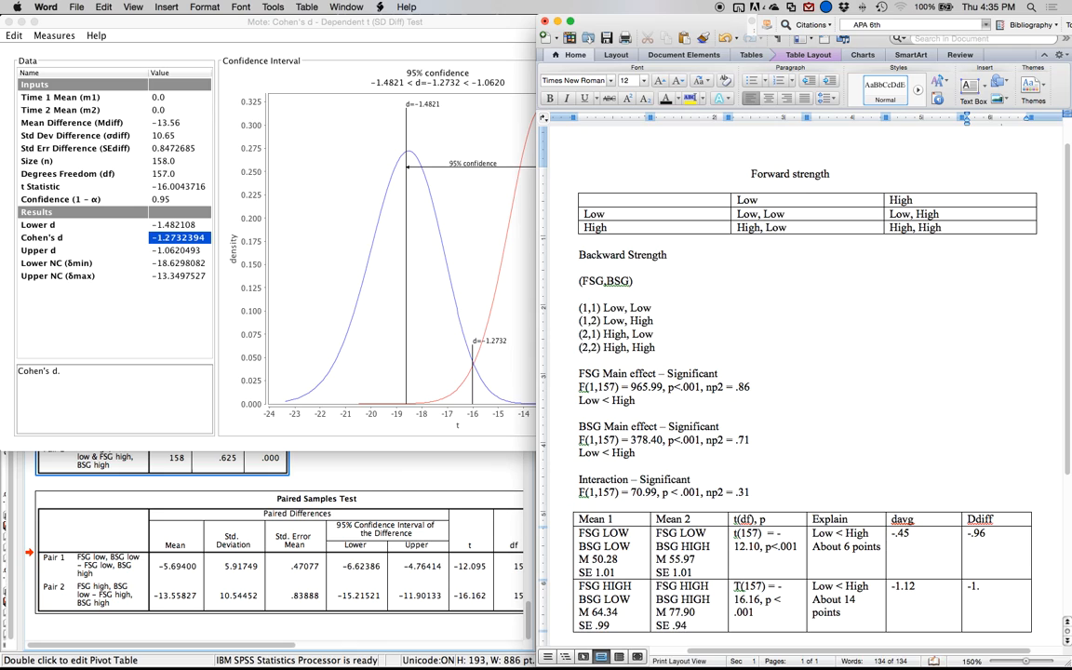
Back in Mote, calculate Cohen's d directly from the t statistic by setting it to 16.162.
left_click(244, 174)
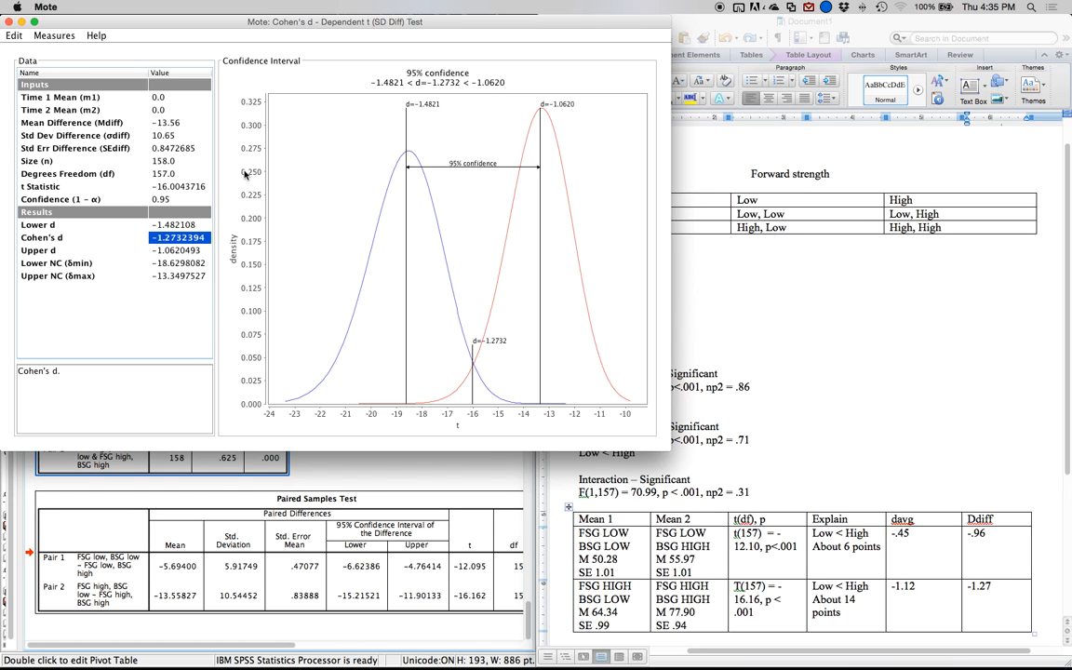
key("Up")
key("Up")
key("Up")
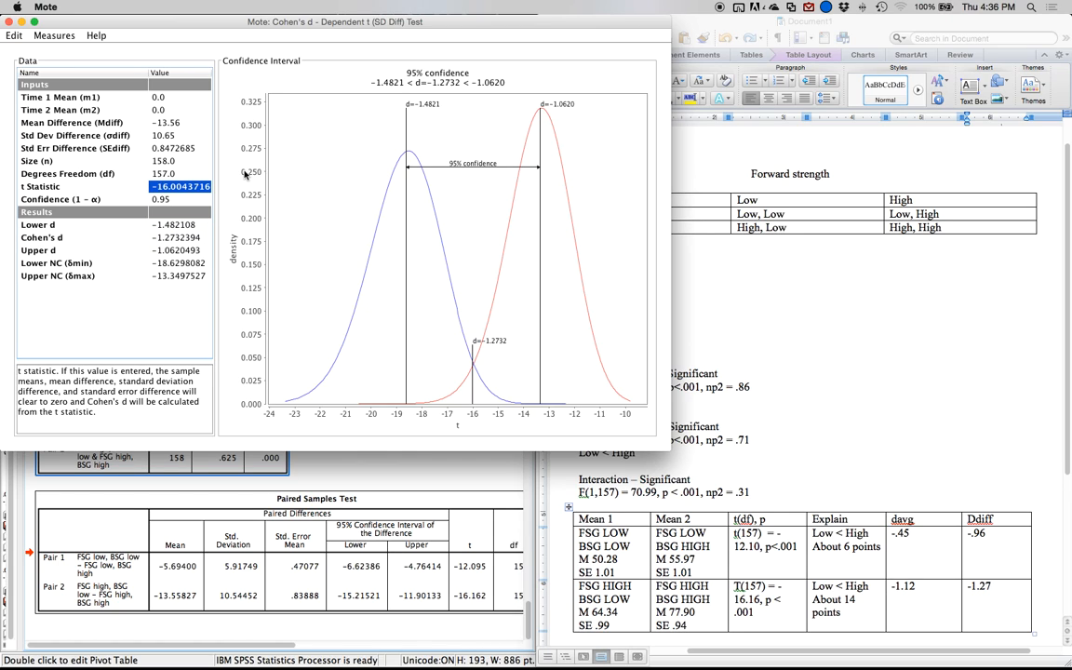
type("16.162")
key("Return")
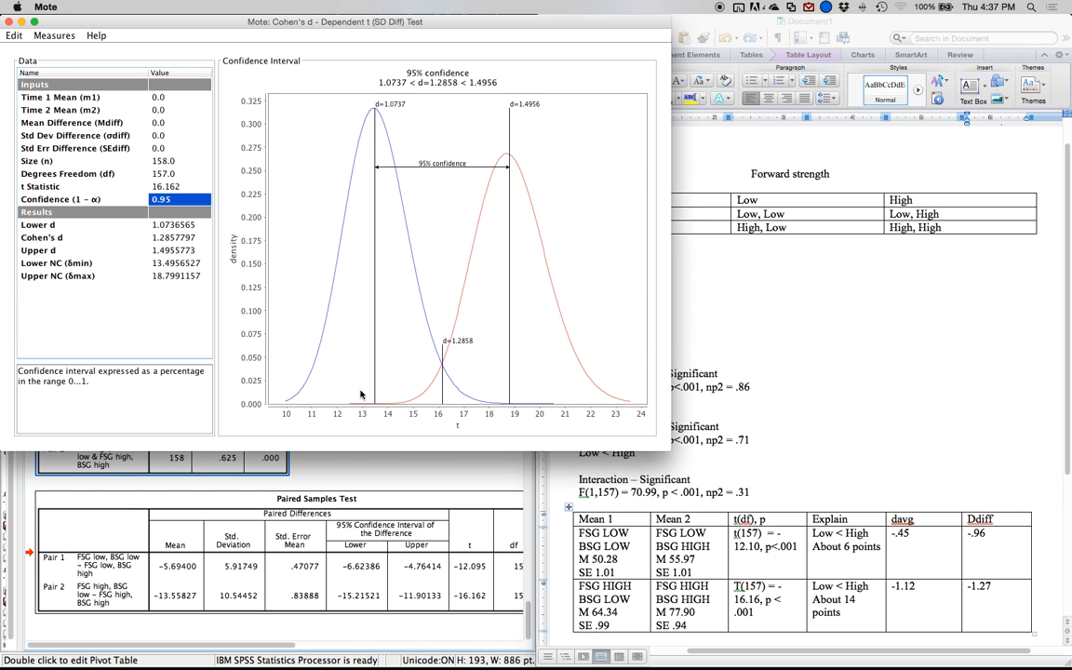
Switch to the SPSS output window and start a simple bar chart in Chart Builder.
left_click(435, 469)
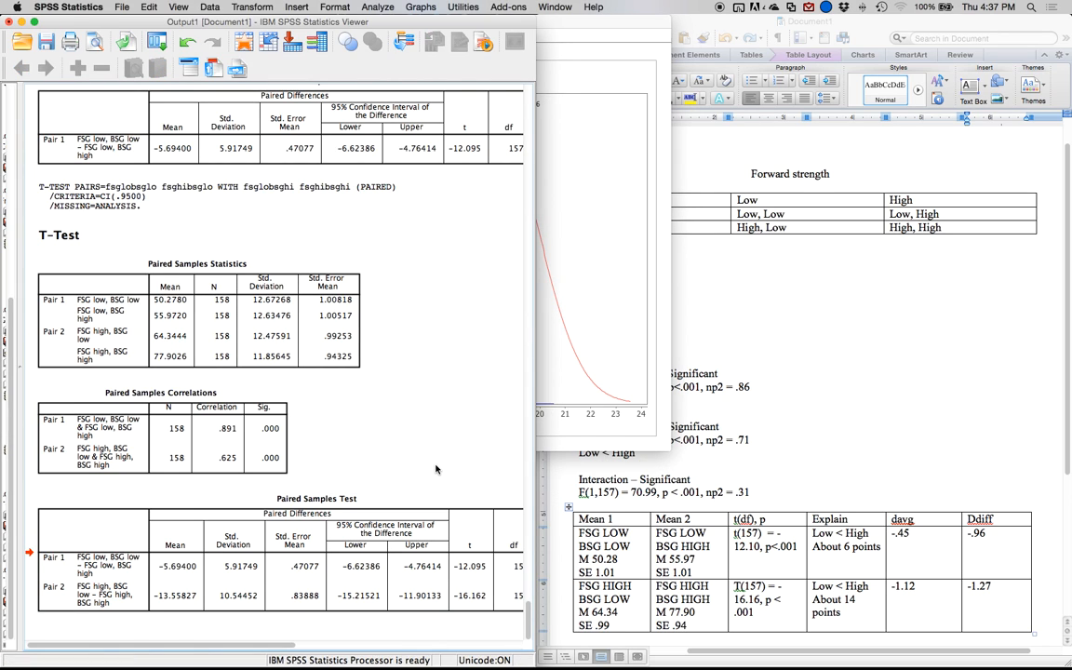
double_click(279, 20)
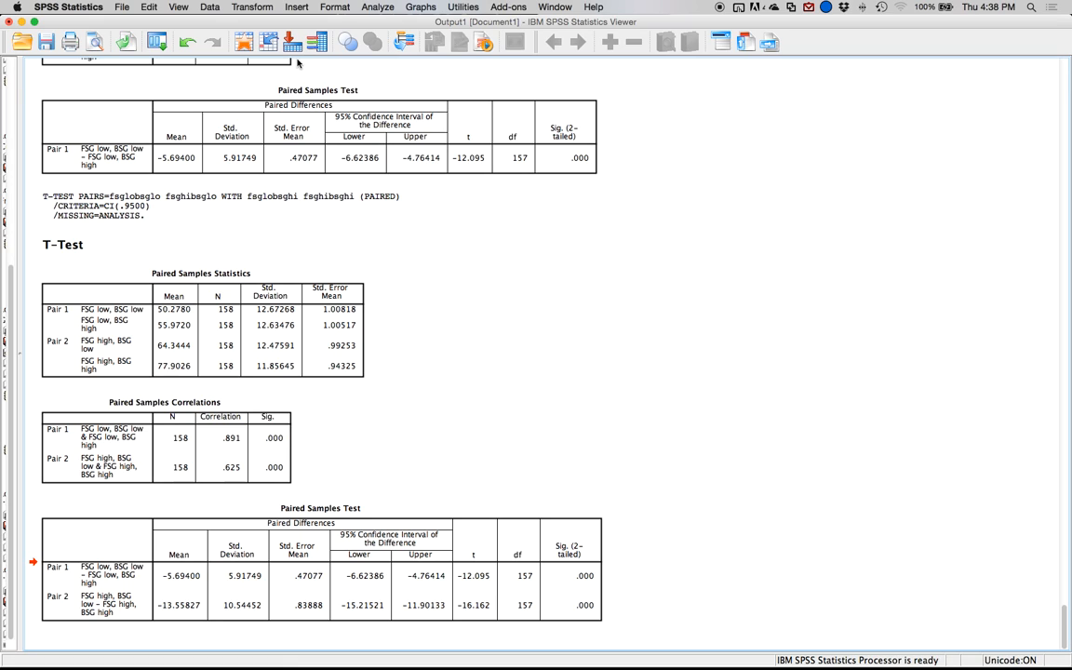
left_click(415, 9)
left_click(414, 21)
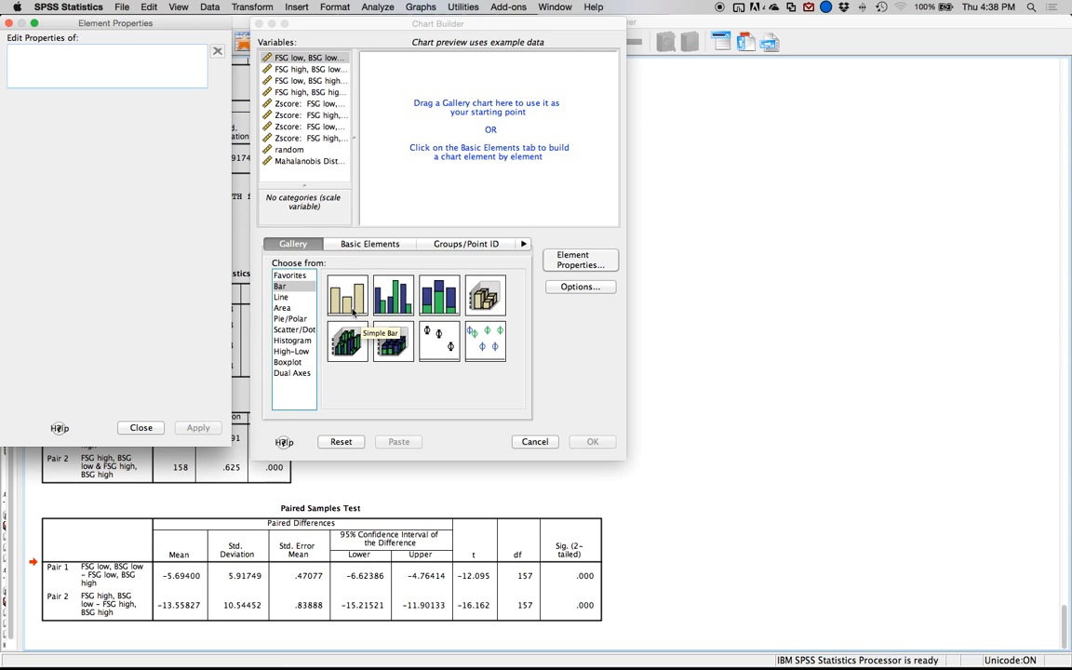
left_click_drag(333, 291, 454, 145)
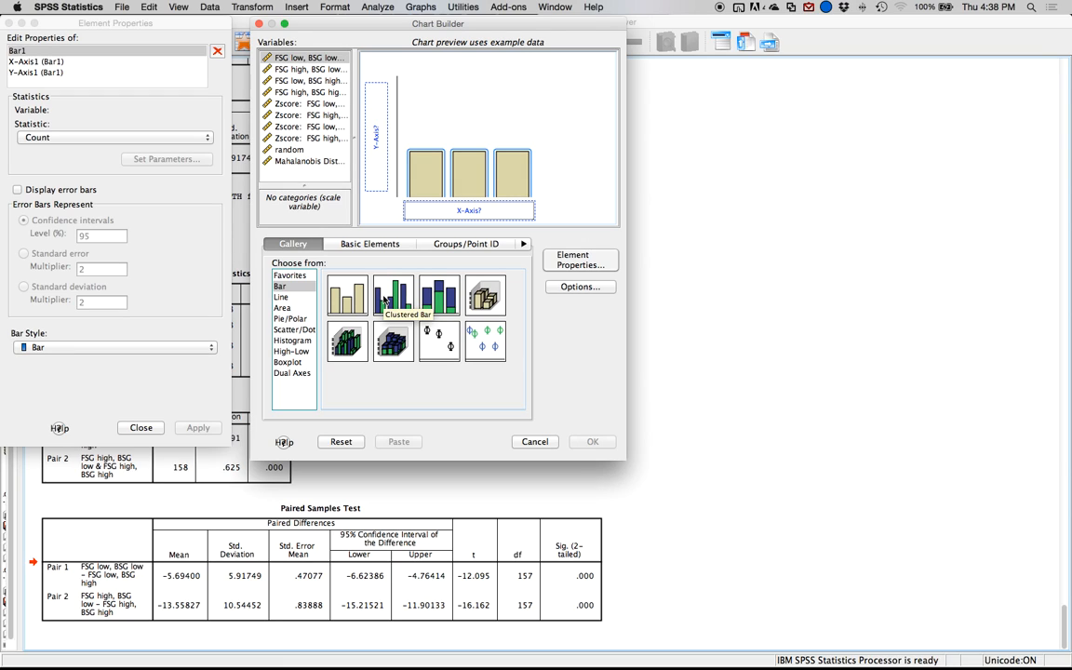
Assign the four FSG/BSG condition variables together to the chart's Y axis as a summary group.
left_click(284, 57)
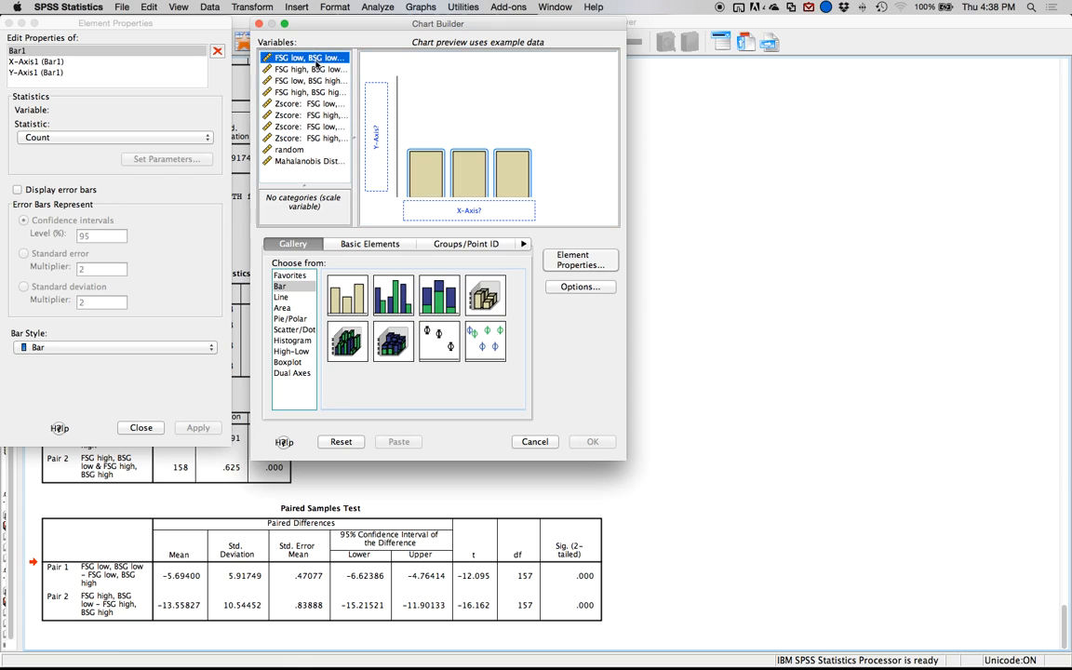
left_click(302, 93, "shift")
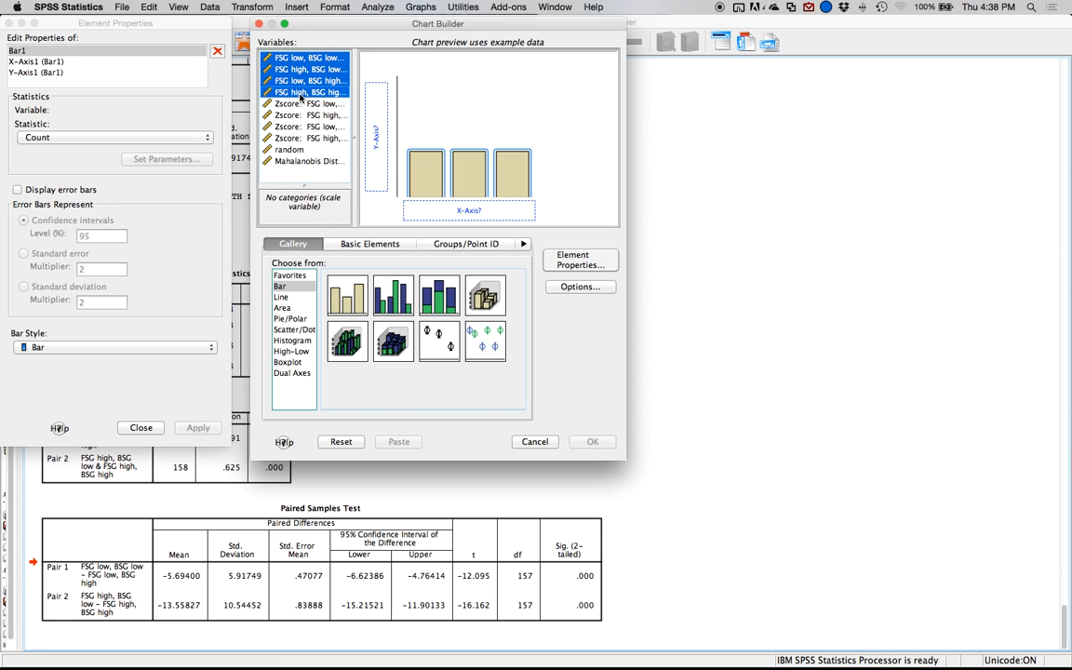
left_click_drag(290, 61, 375, 95)
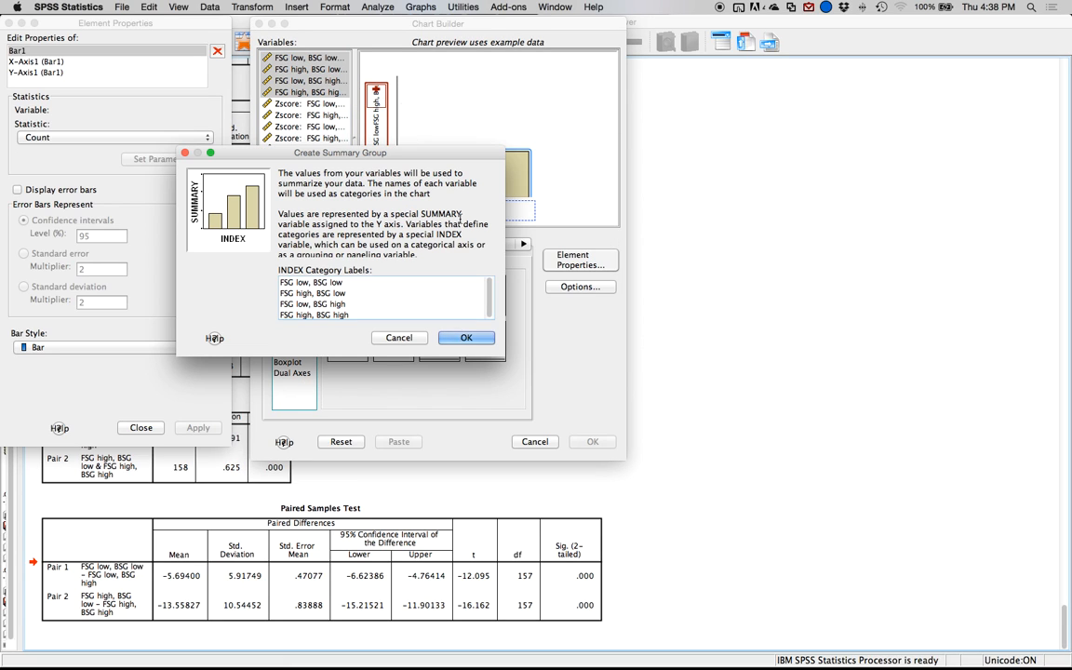
left_click(466, 336)
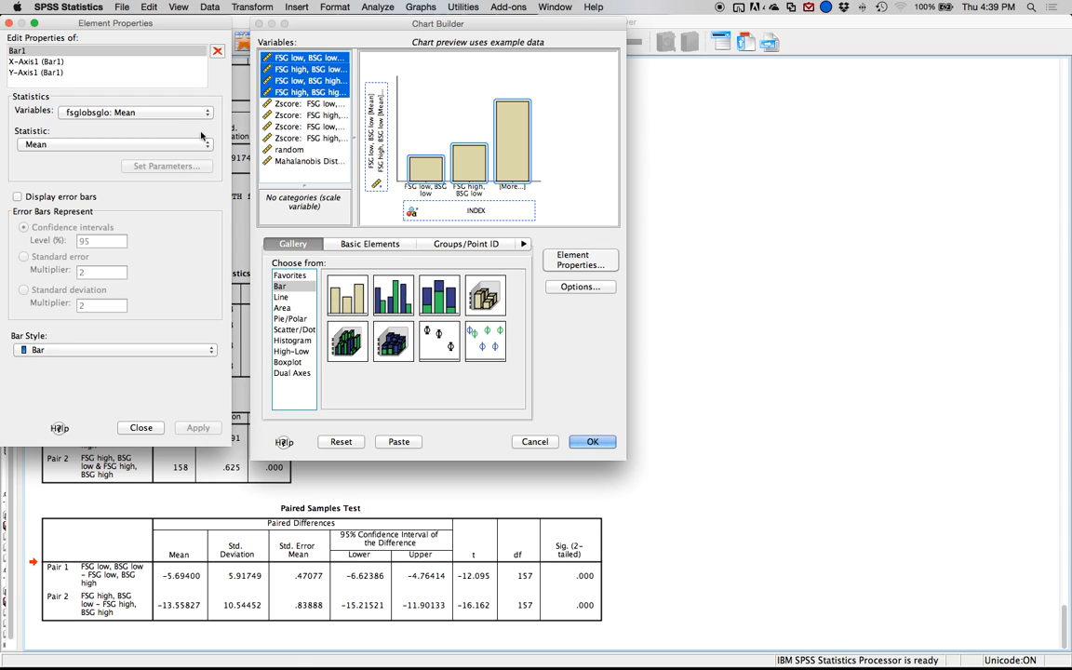
Display error bars on Bar1 as 95% confidence intervals.
left_click(43, 51)
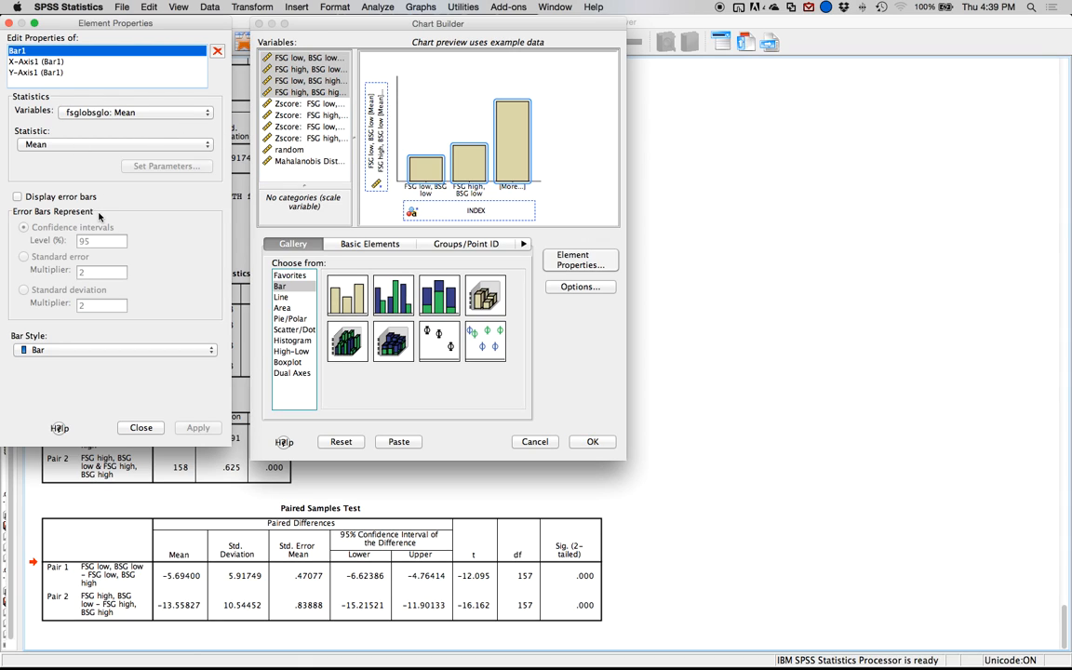
left_click(59, 196)
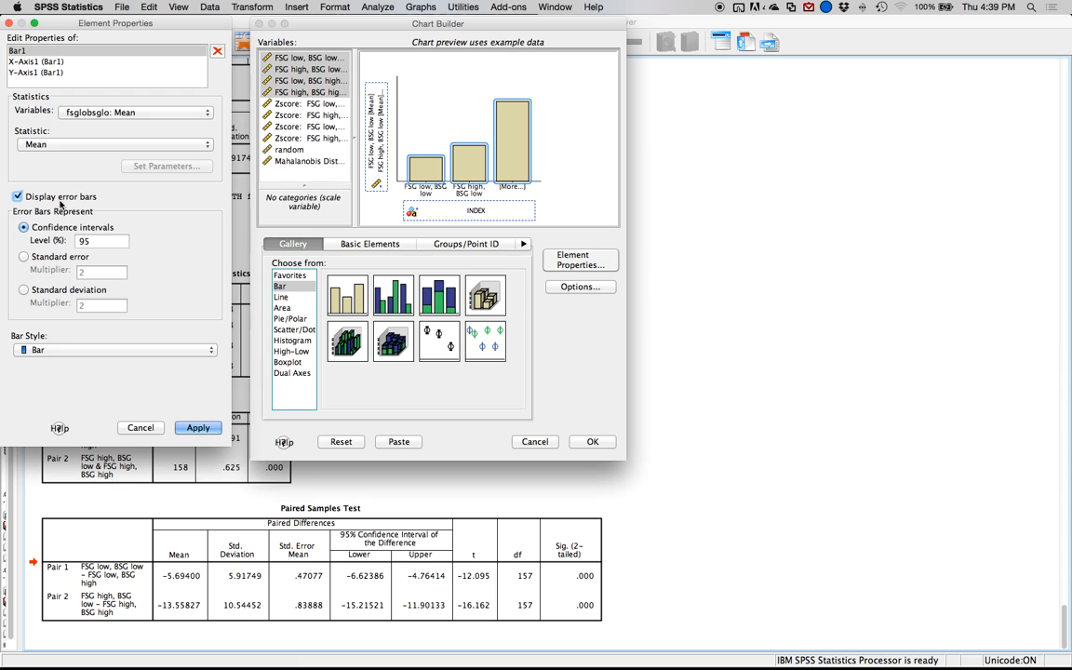
left_click(196, 427)
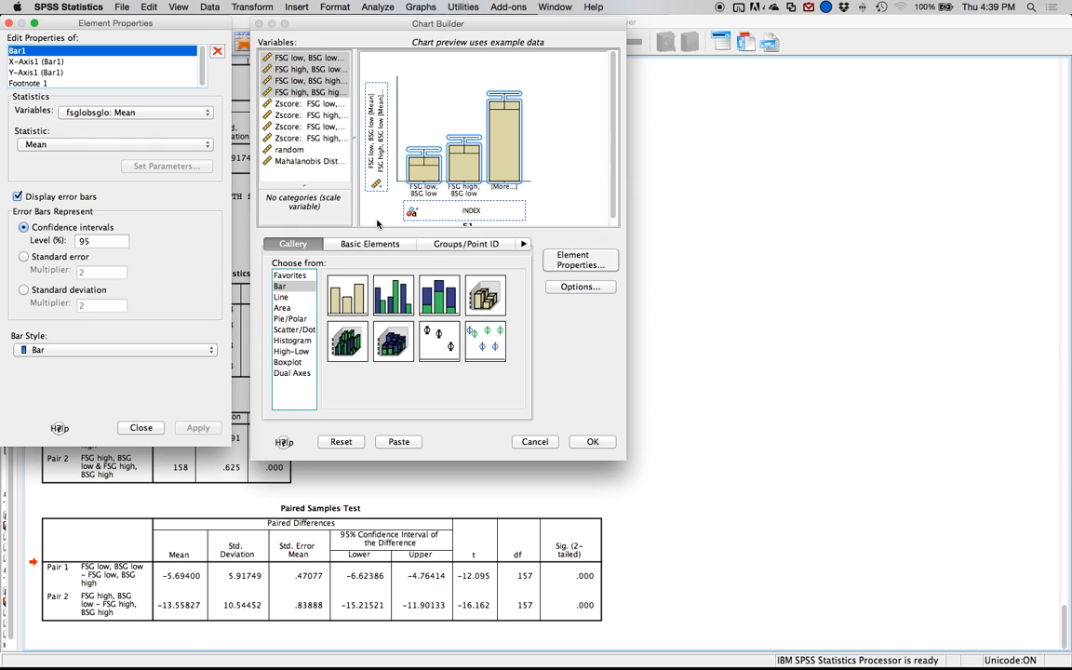
Label the chart's X axis "FSG and BSG Combination".
left_click(42, 62)
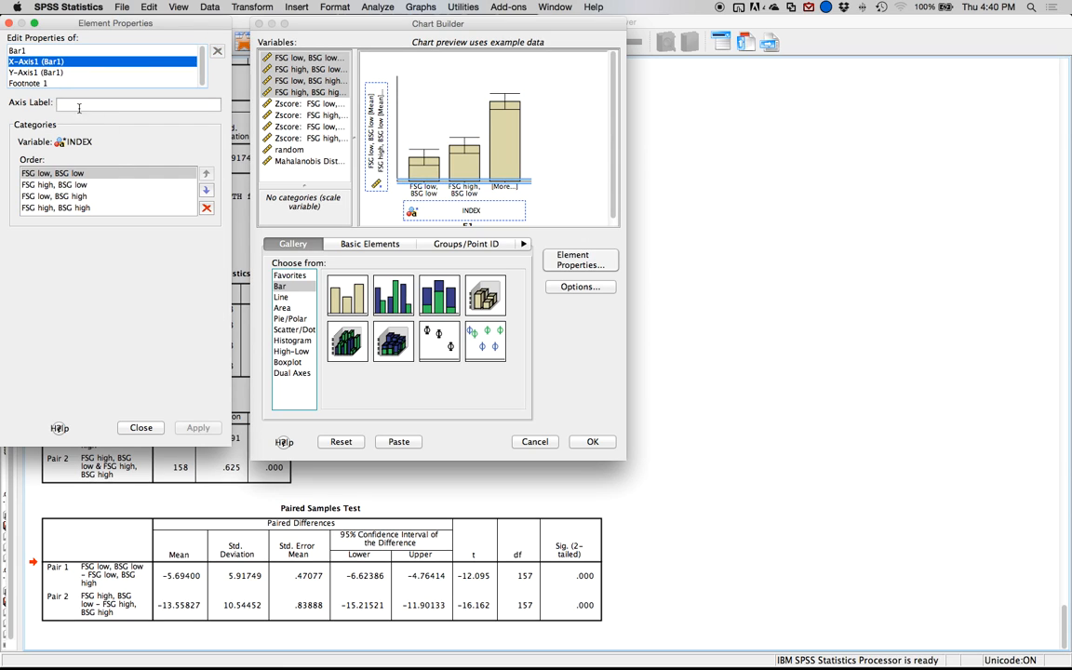
left_click(74, 104)
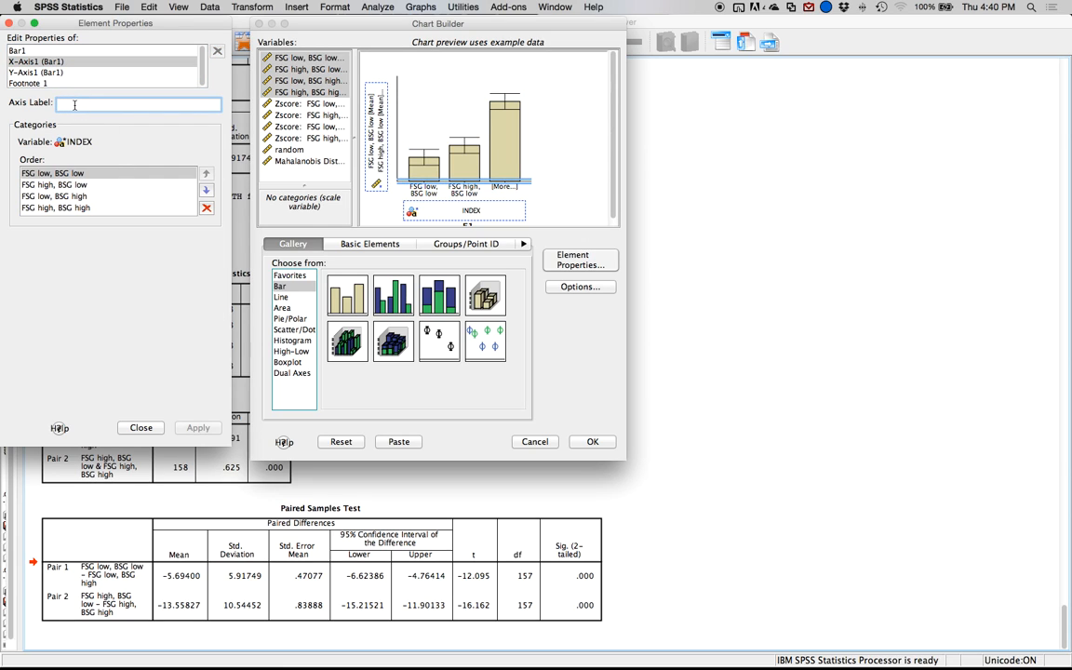
type("Fs")
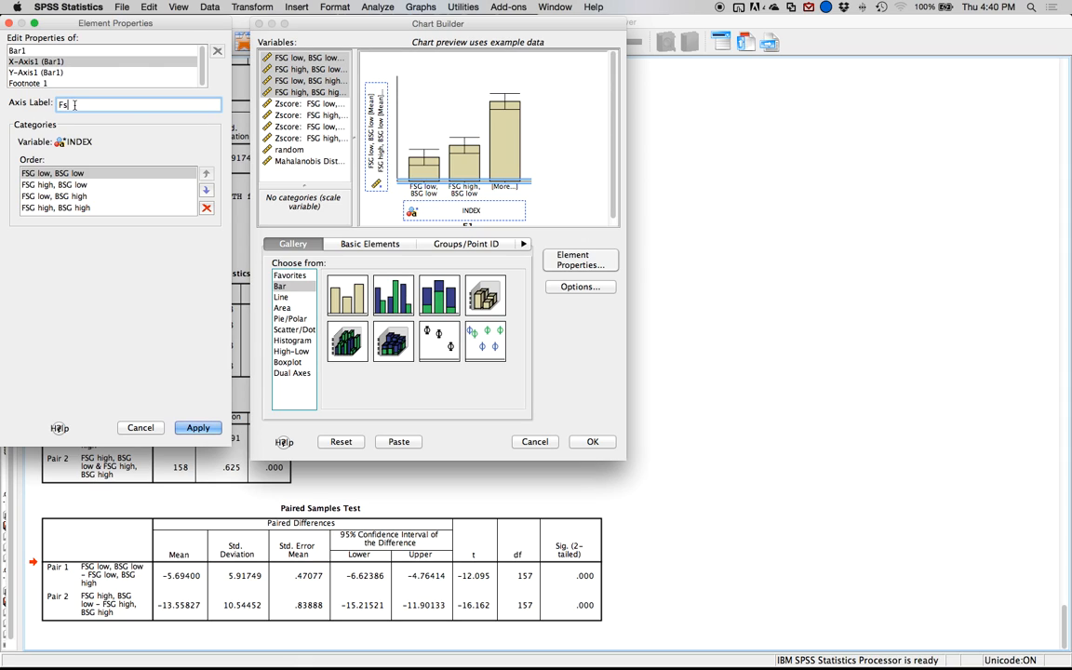
type("G")
key("BackSpace")
key("BackSpace")
type("FSS")
type(" and BSG ")
type("Combina")
type("tion")
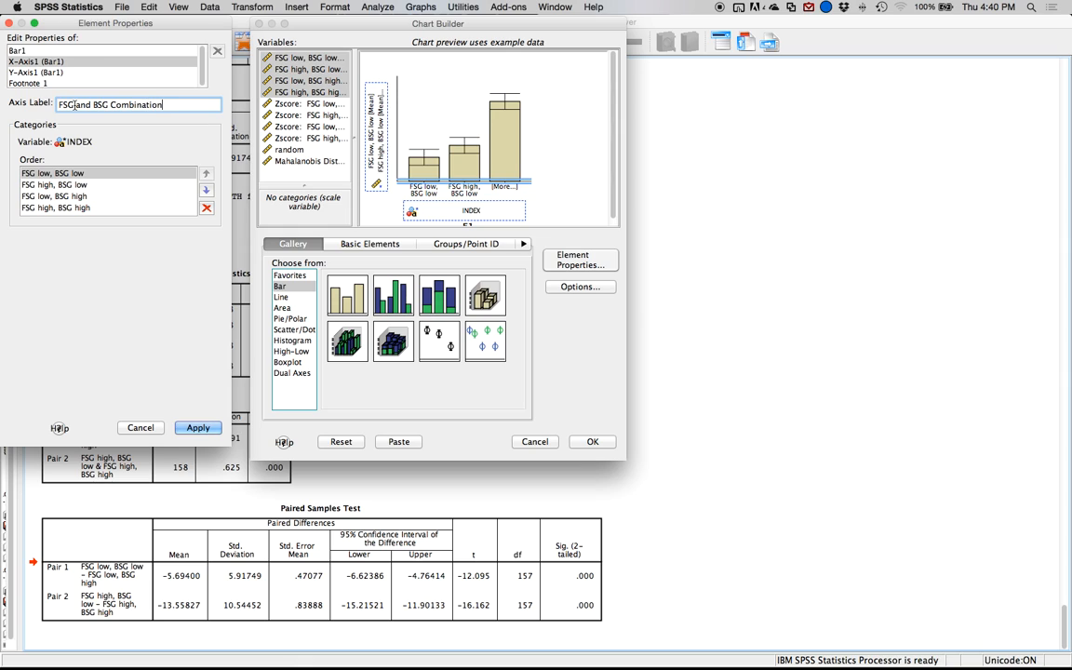
left_click(195, 428)
Label the chart's Y axis "Average Participant Rating".
left_click(60, 73)
left_click(84, 104)
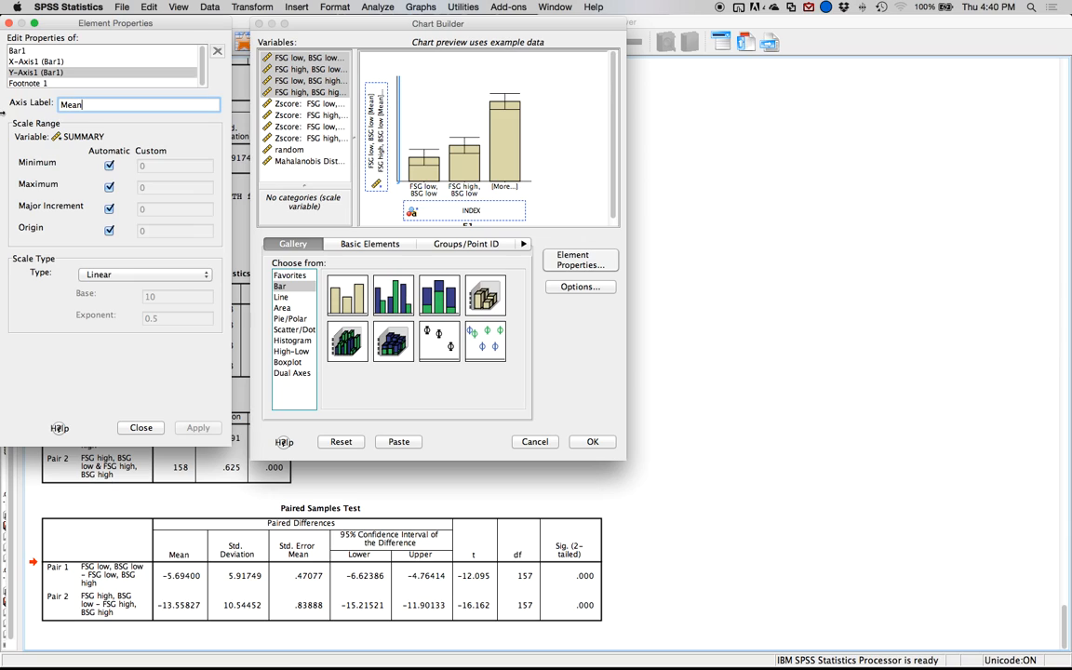
left_click_drag(120, 103, 2, 104)
type("Average Participant Rating")
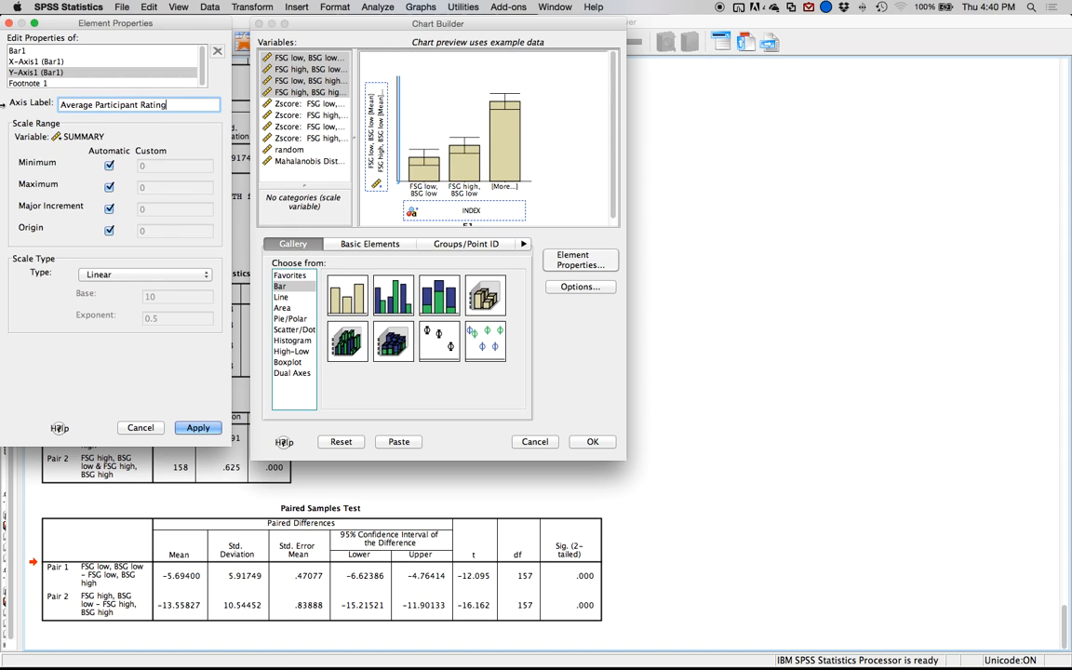
Set the Y-axis range to a minimum of 0 and a maximum of 100, then generate the bar chart and select it.
left_click(109, 165)
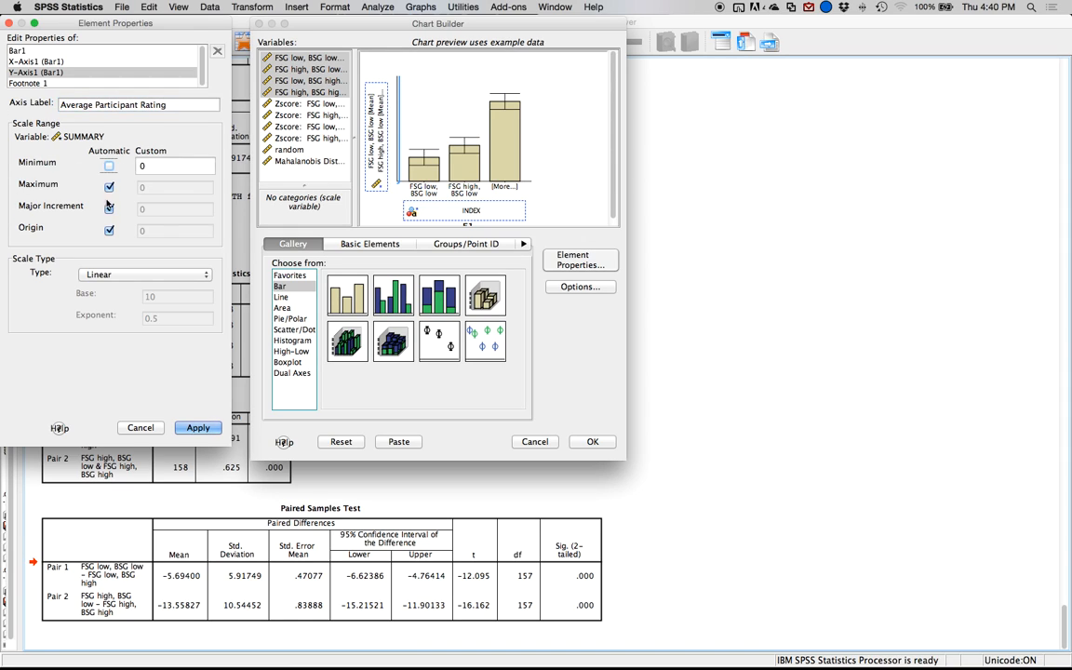
left_click(108, 187)
type("100")
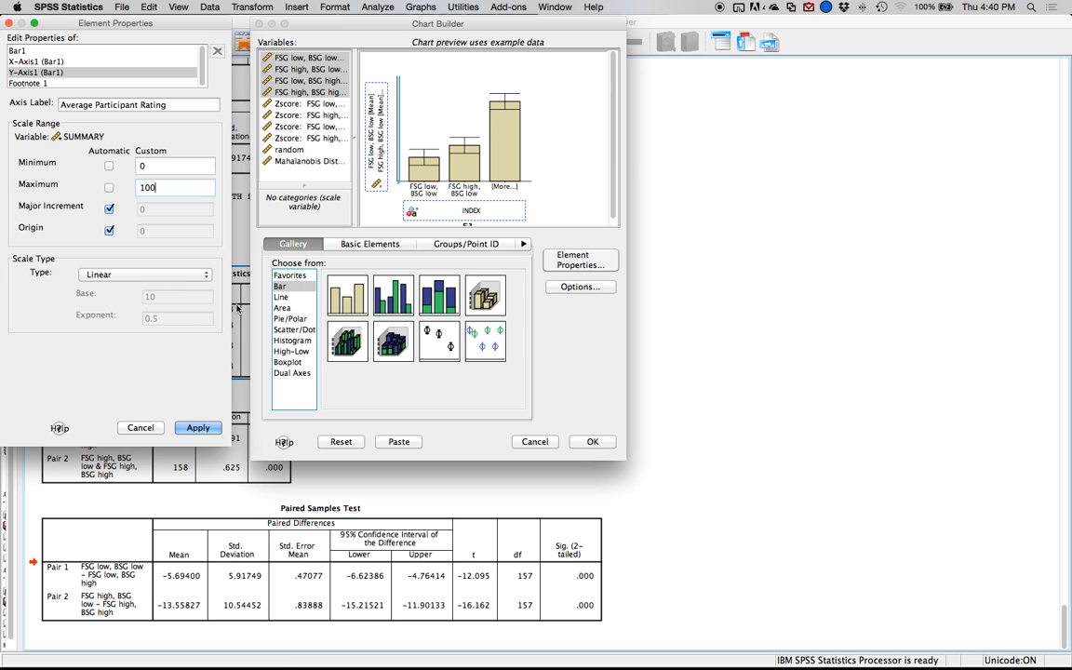
left_click(198, 427)
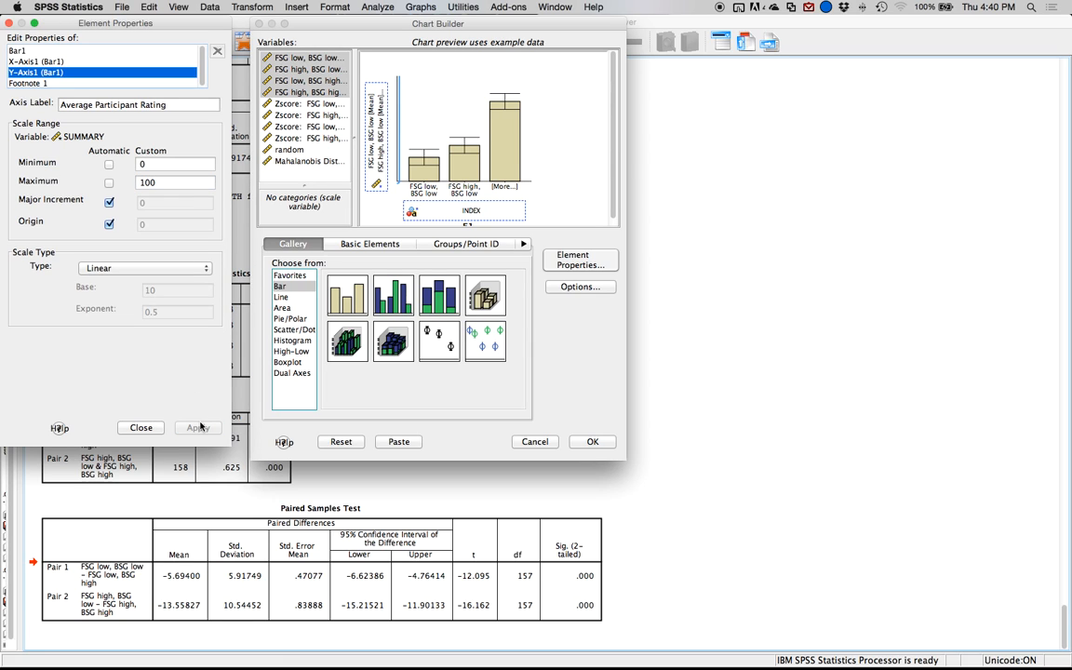
left_click(600, 443)
left_click(595, 442)
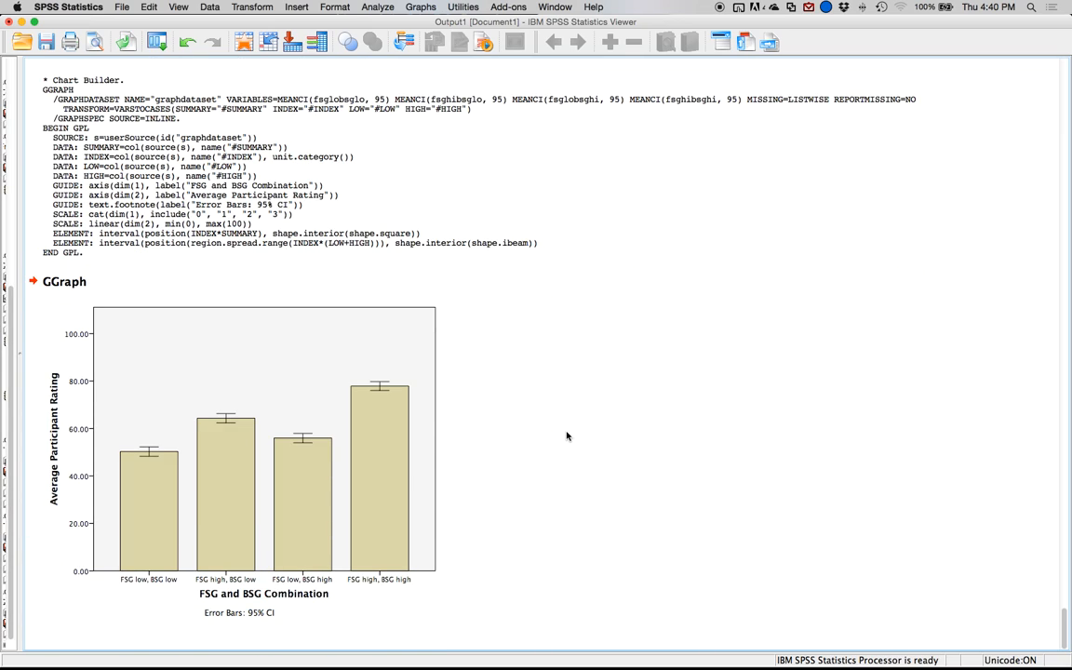
left_click(61, 461)
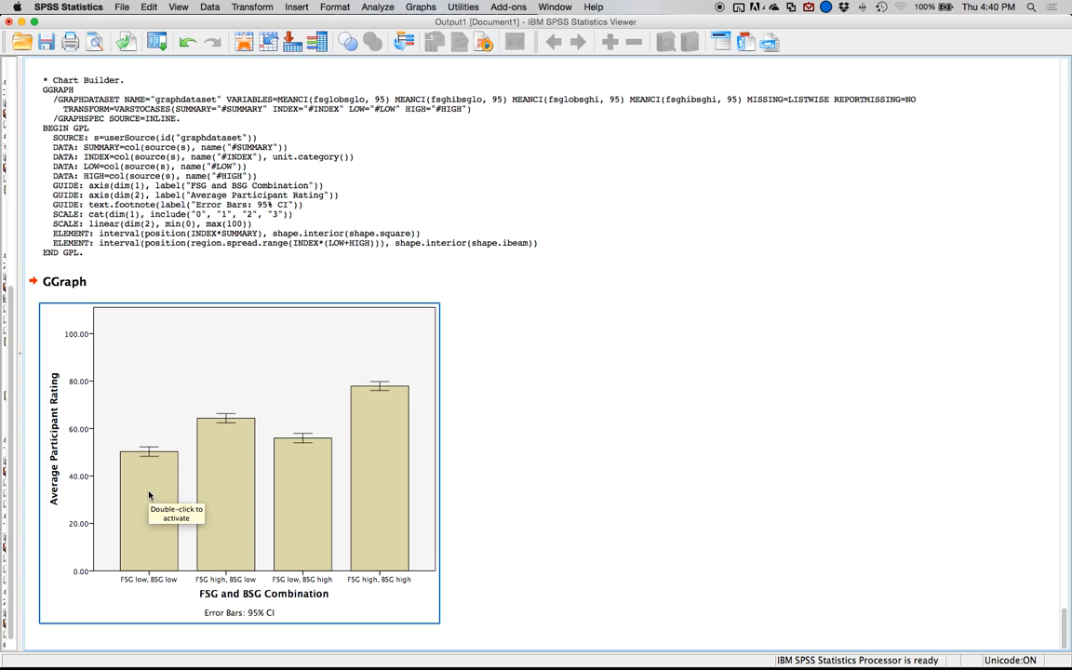
left_click(125, 510)
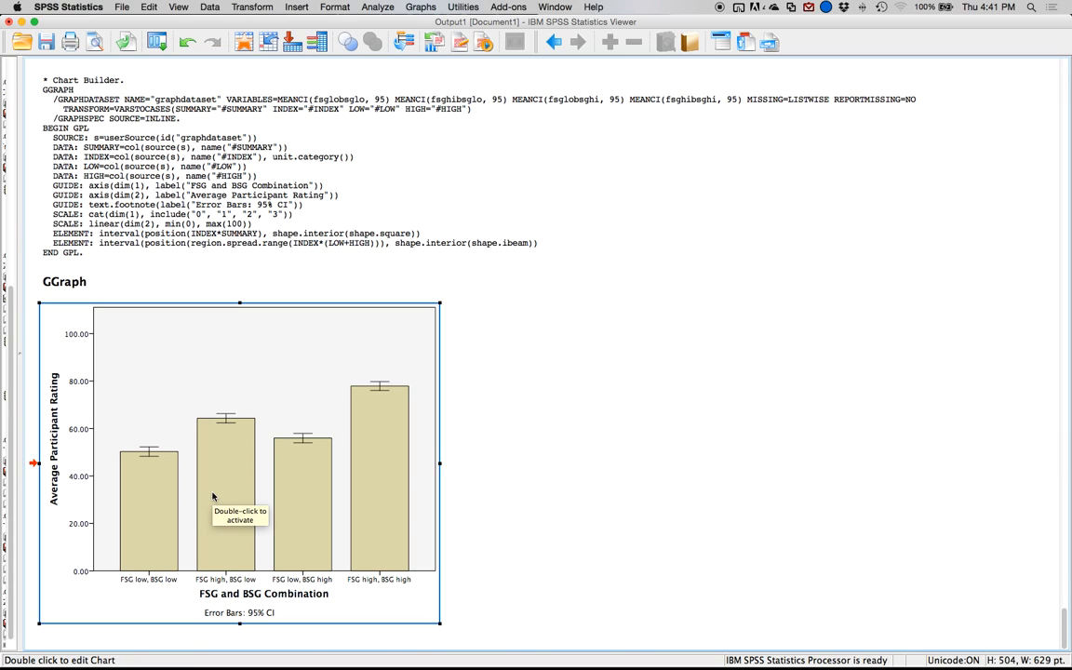
In the rm 2 anova.sav data window, delete the four z-score variables, random and MAH_1.
left_click(22, 21)
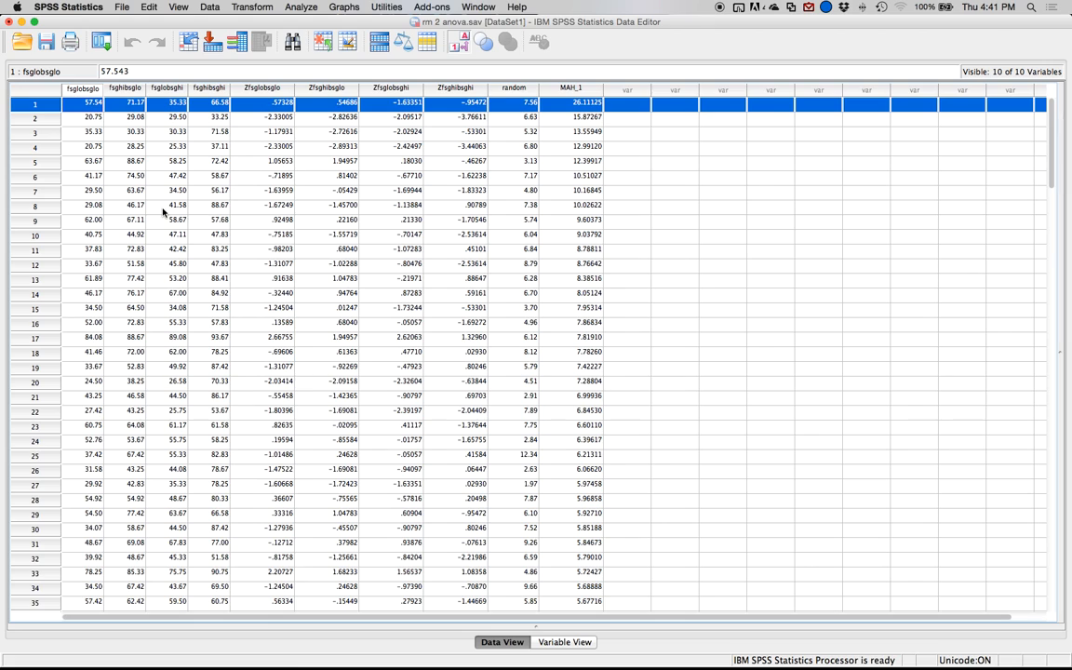
left_click(247, 88)
left_click_drag(332, 88, 552, 93)
key("Delete")
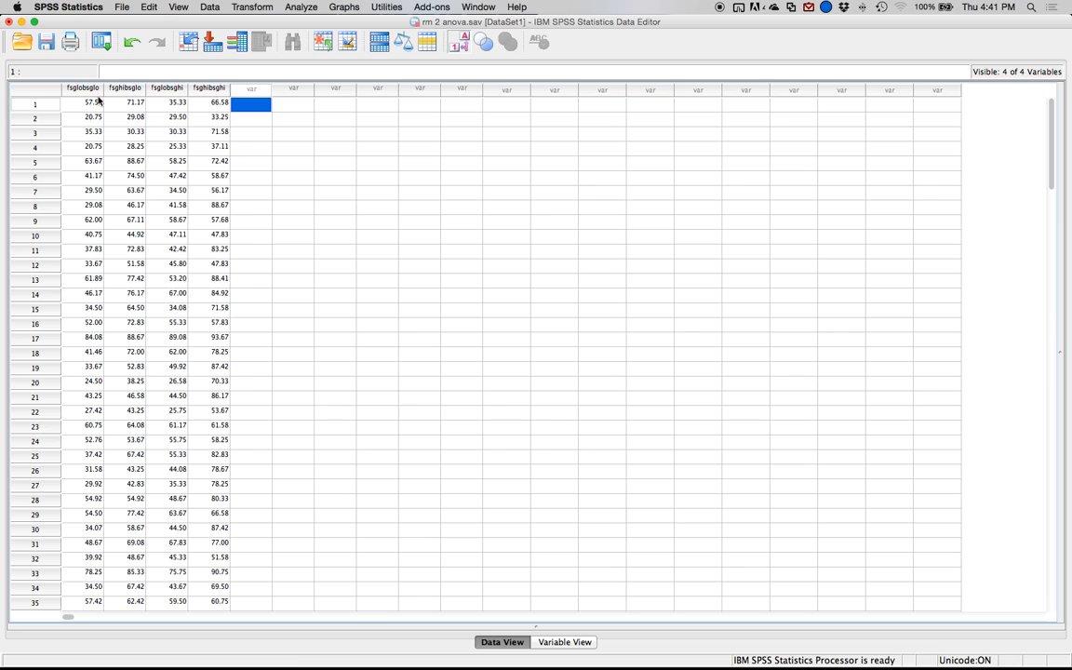
Copy the fsglobsglo and fsghibsglo columns and paste them after the data, leaving one empty column in between.
left_click_drag(84, 87, 130, 89)
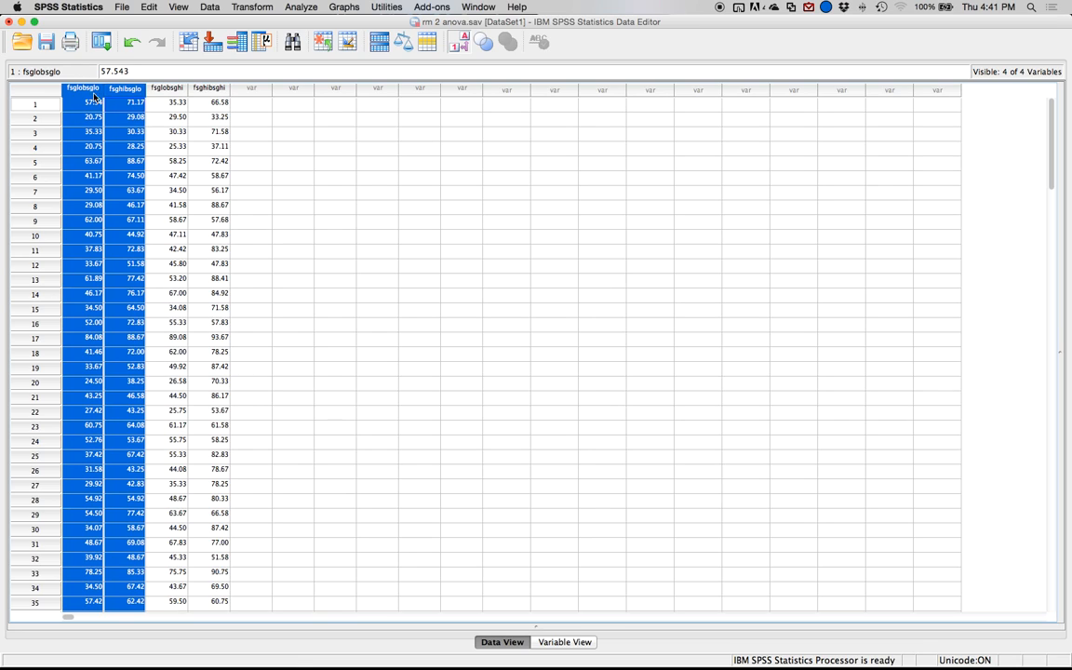
left_click(350, 105)
left_click_drag(341, 86, 363, 90)
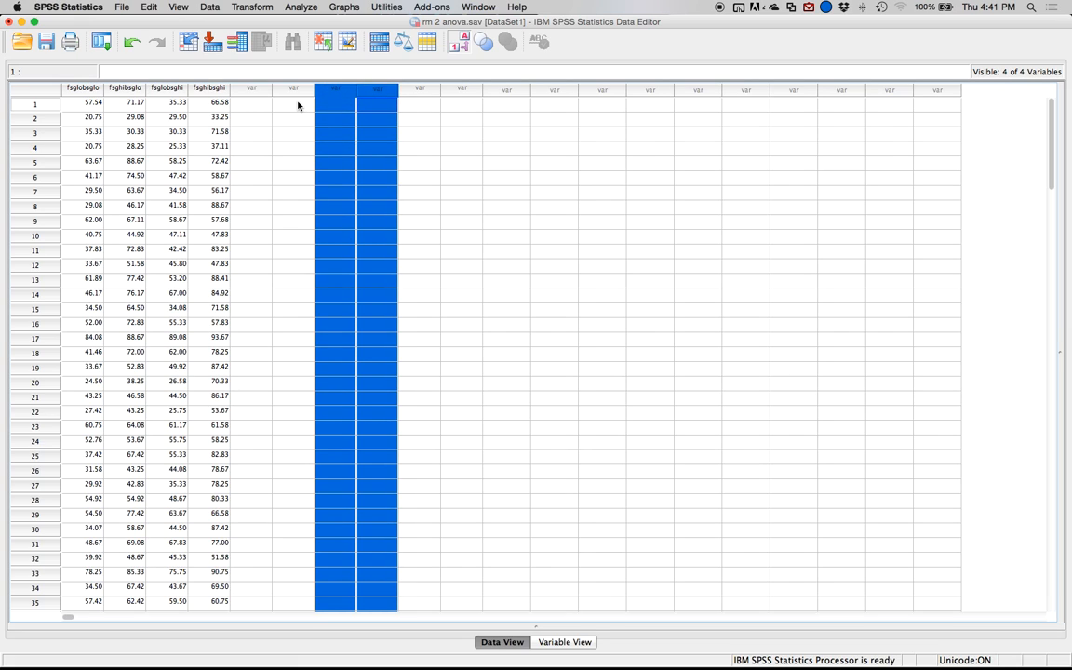
left_click_drag(87, 88, 122, 88)
right_click(123, 90)
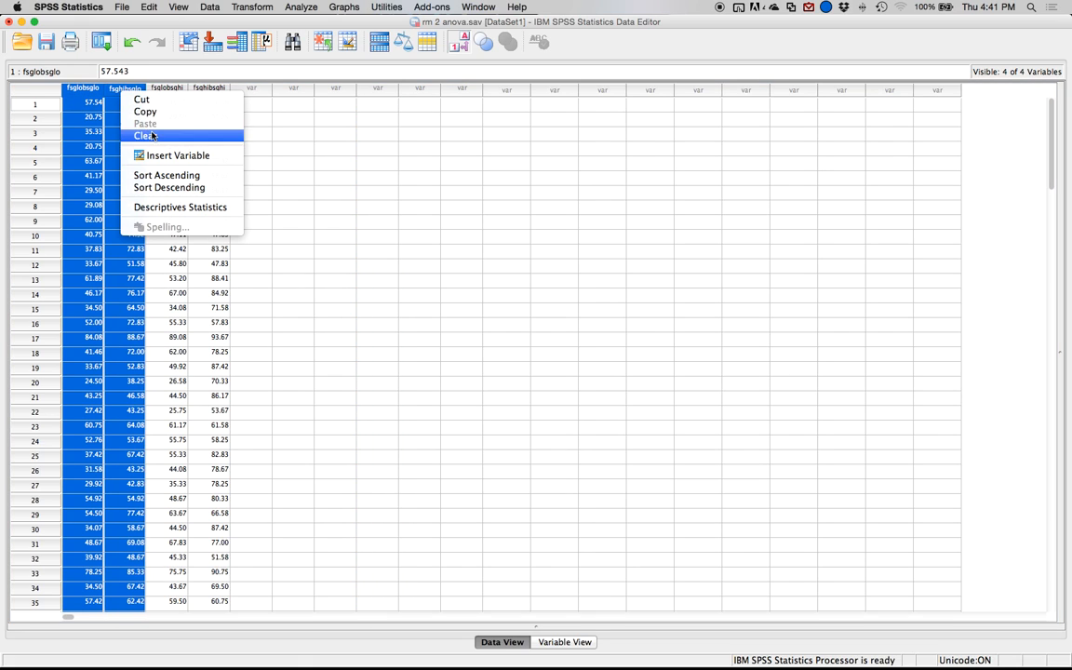
left_click(147, 111)
left_click(287, 89)
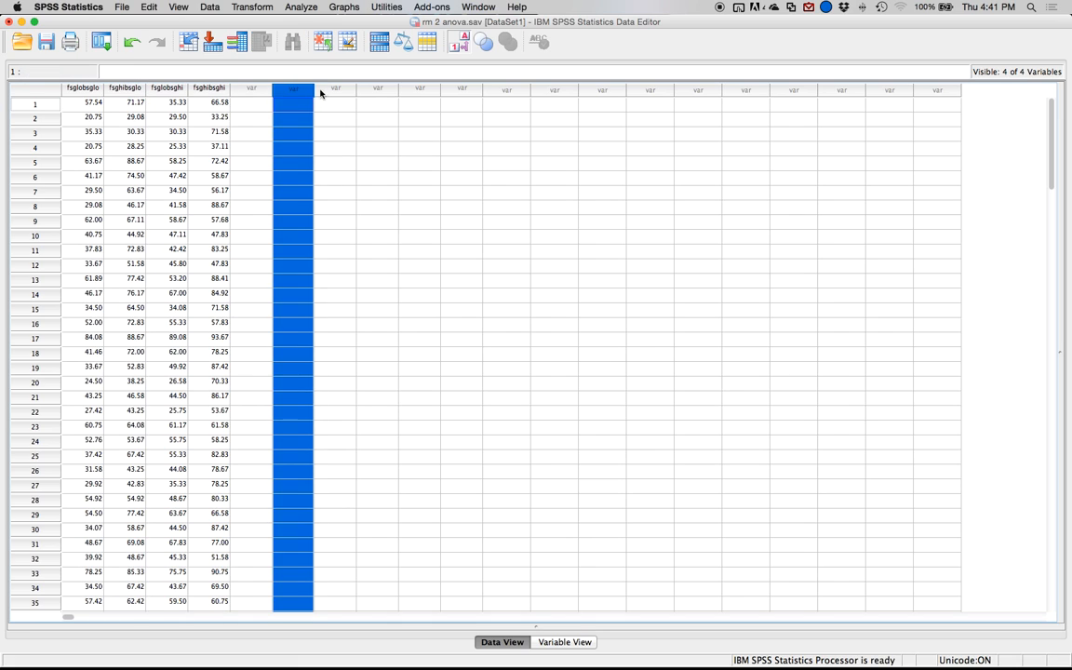
right_click(290, 89)
left_click(317, 127)
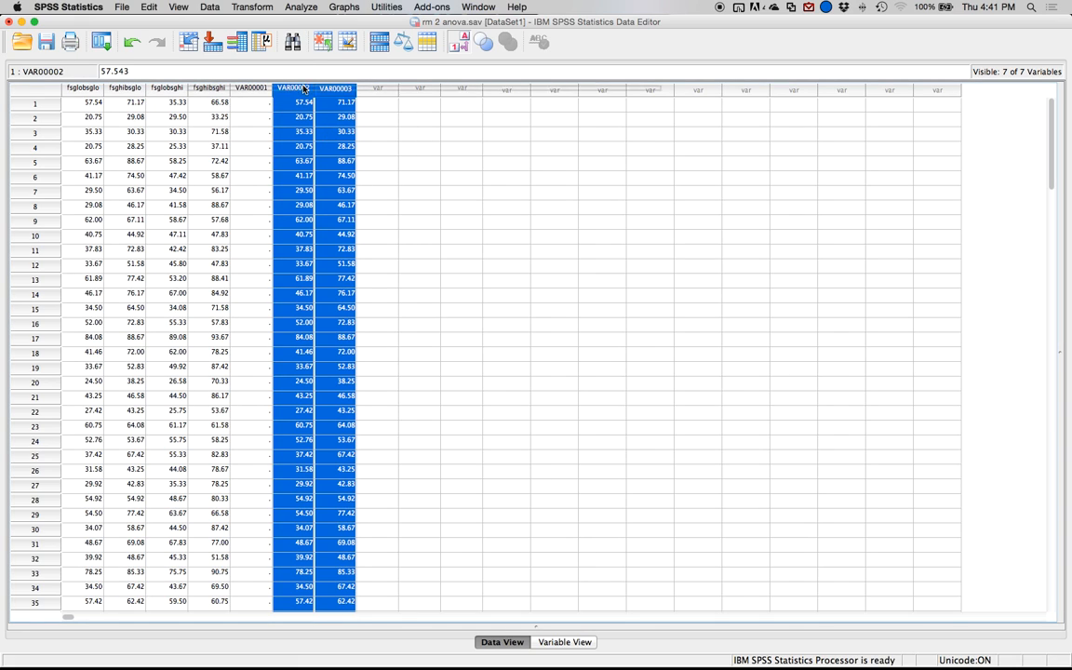
Rename the two pasted variables VAR00002 and VAR00003 as FSG_lo and FSG_hi.
double_click(304, 89)
left_click(81, 81)
left_click(81, 80)
double_click(81, 81)
type("FS")
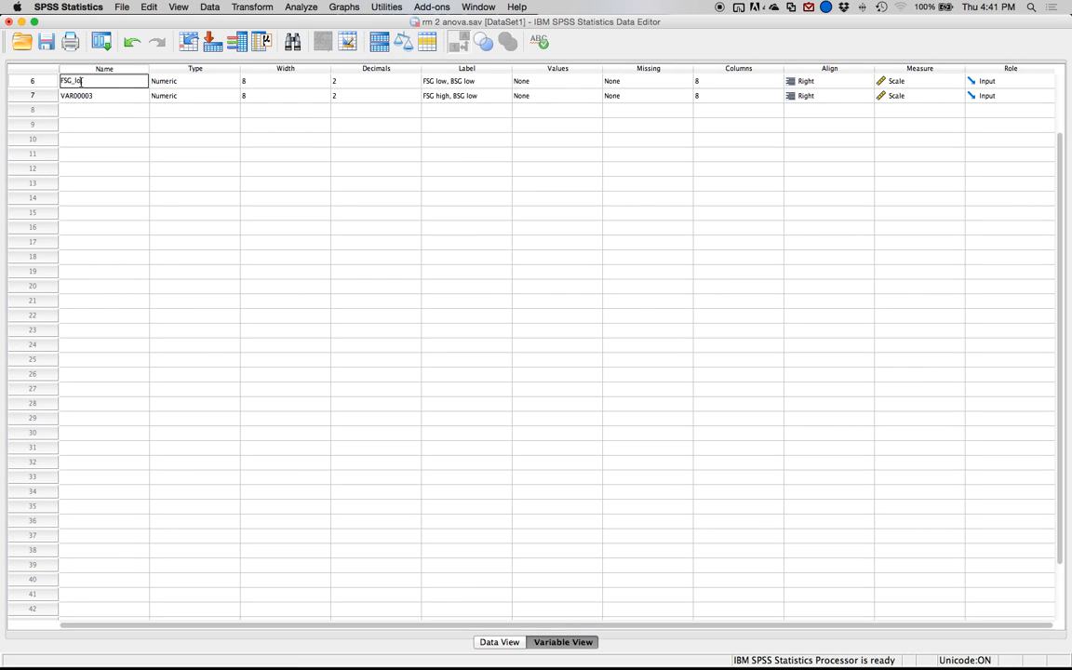
type("G_lo")
key("Return")
left_click(65, 95)
double_click(65, 96)
type("F")
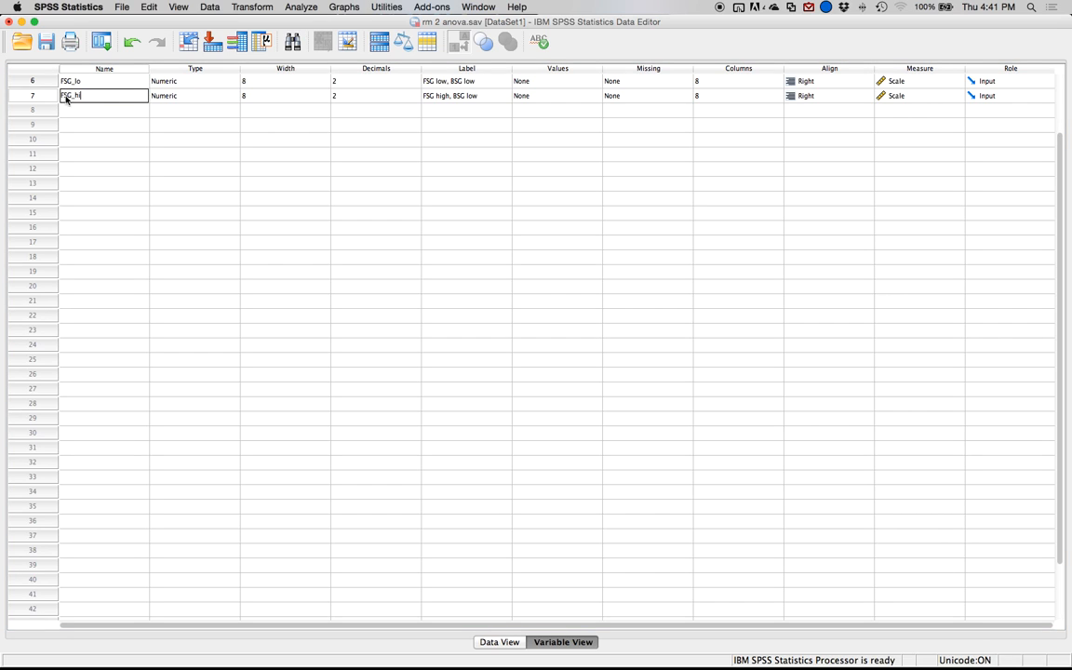
type("SG_hi")
key("Return")
Rename the empty variable before FSG_lo as bsg.
double_click(38, 79)
double_click(251, 88)
double_click(76, 86)
double_click(74, 86)
type("bsg")
key("Return")
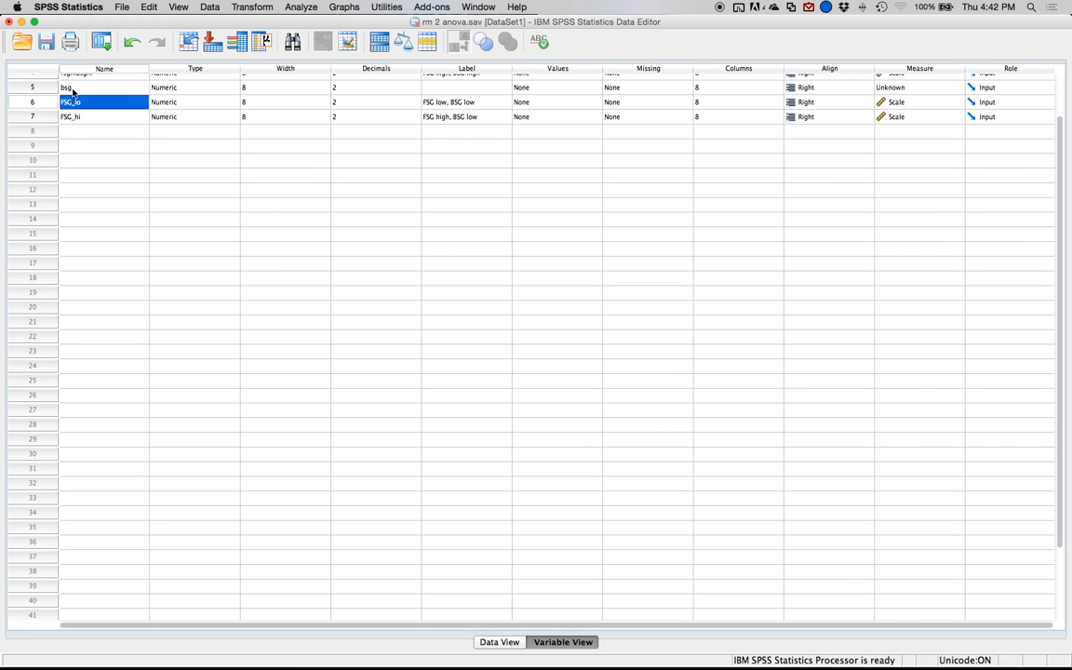
Define value labels for the bsg variable: 1 as low and 2 as high.
left_click(471, 89)
left_click(575, 91)
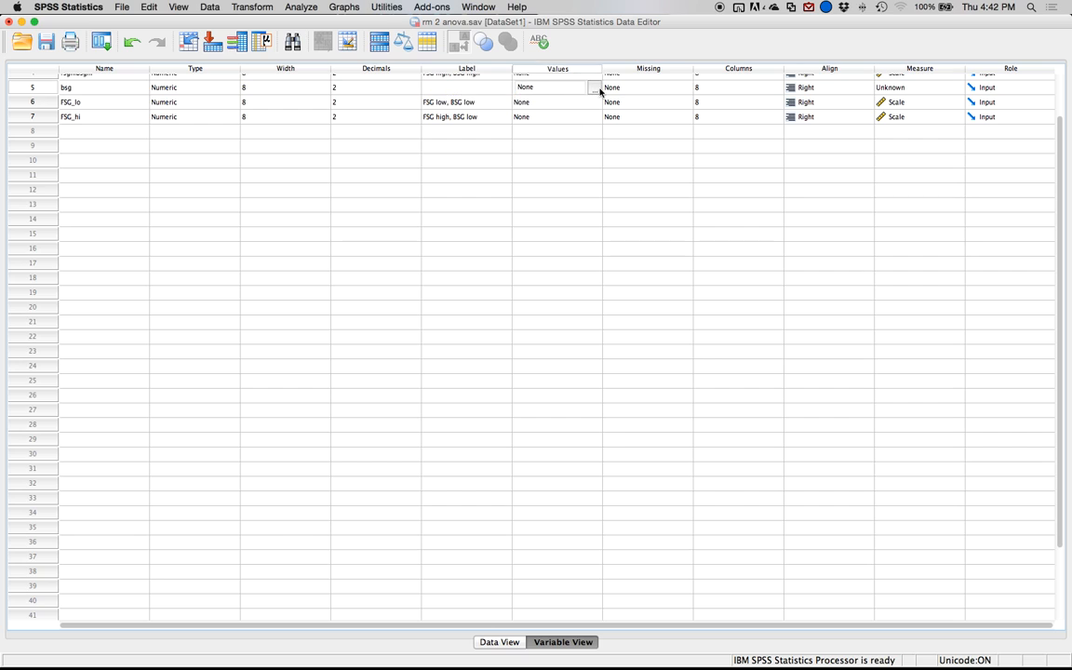
left_click(596, 87)
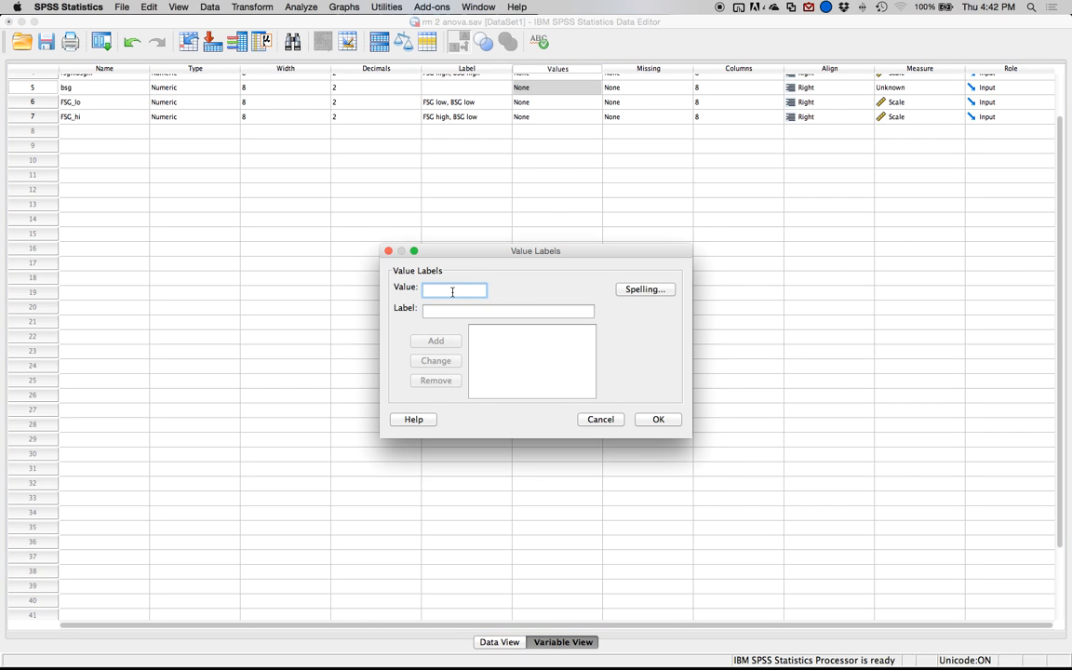
type("1")
key("Tab")
type("low")
key("Return")
type("2")
key("Tab")
type("high")
key("Return")
left_click(647, 419)
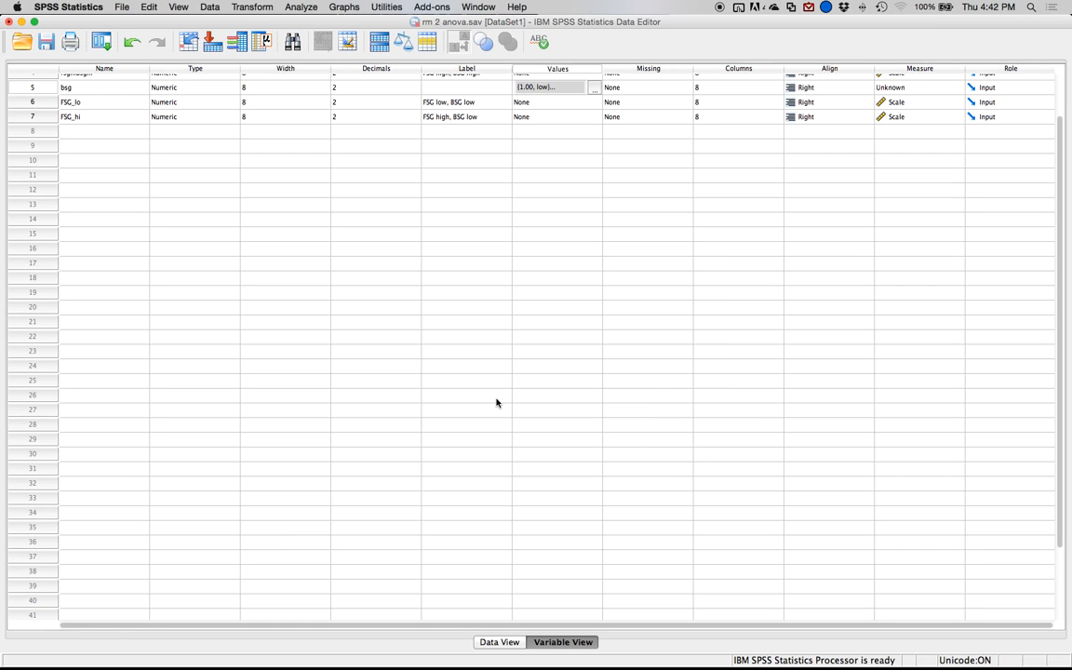
Replace the label of the FSG_lo variable with "FSG Low".
left_click(455, 104)
type("Fsg")
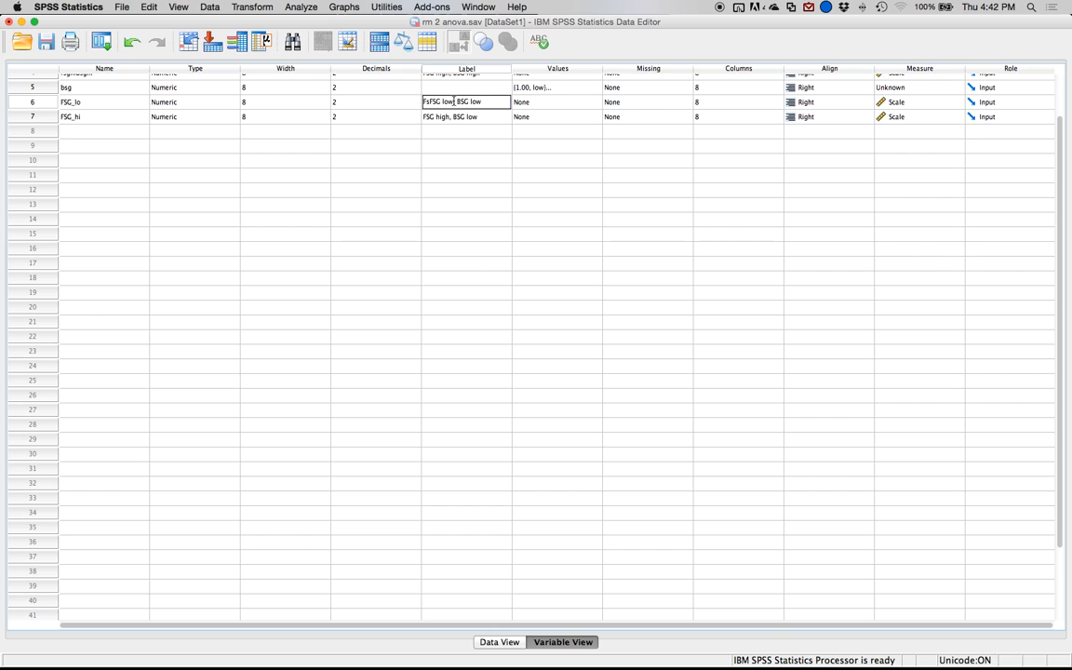
left_click(454, 102)
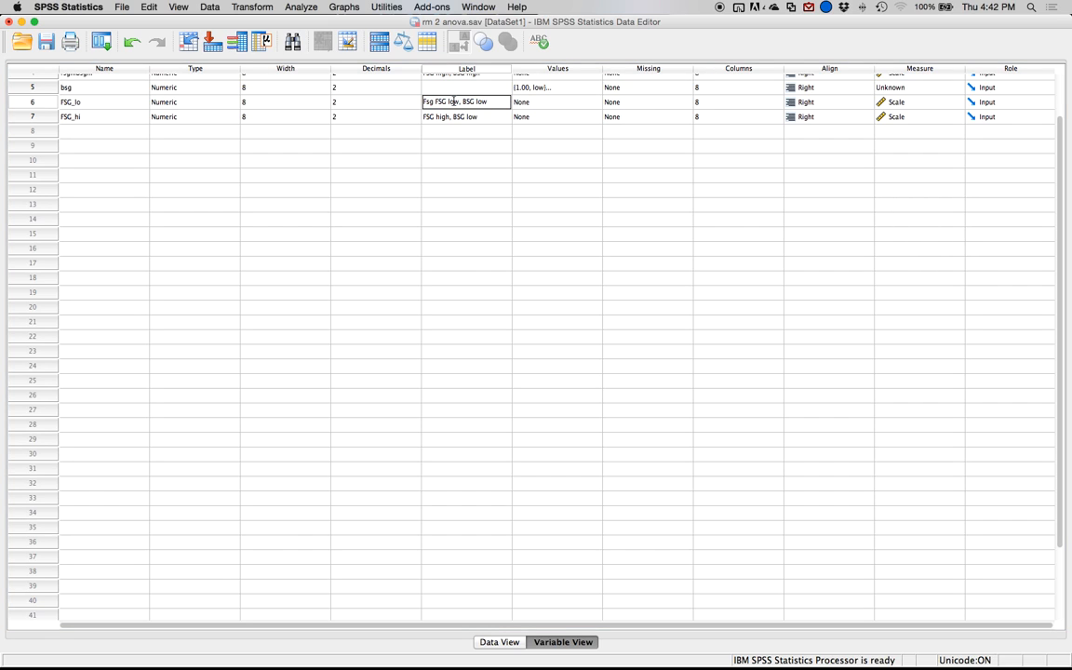
key("super+a")
key("BackSpace")
type("FSG Low")
key("Return")
Replace the label of the FSG_hi variable with "FSG High".
type("FG")
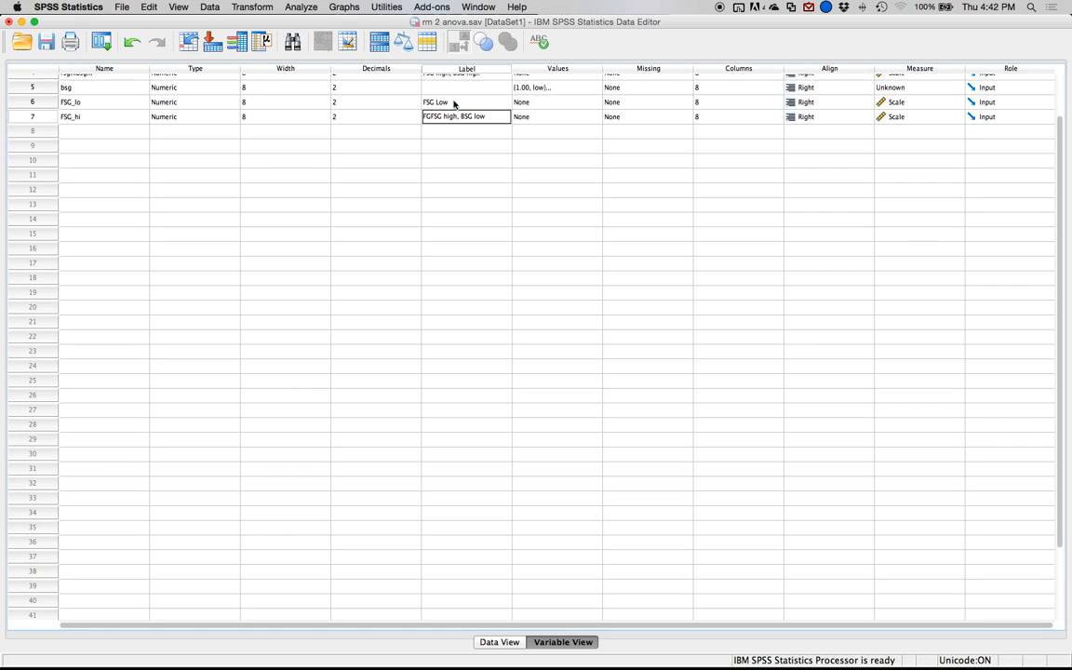
left_click(447, 115)
key("super+a")
key("BackSpace")
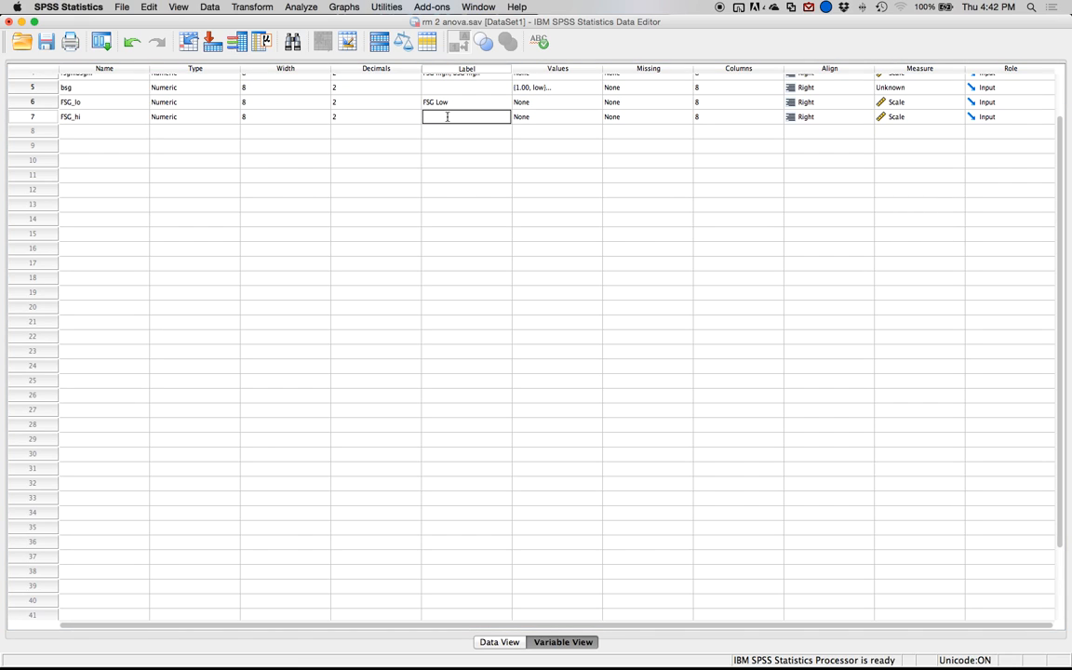
type("FSG High")
key("Return")
Give the bsg variable the label "BSG".
key("Up")
key("Up")
type("FS")
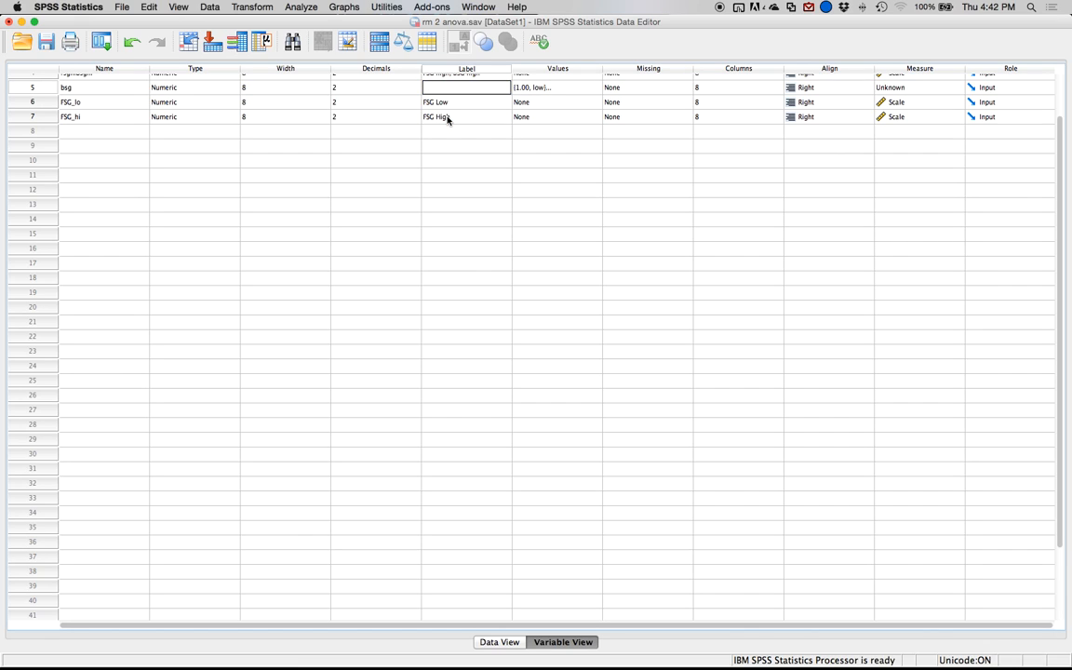
type("G")
key("Return")
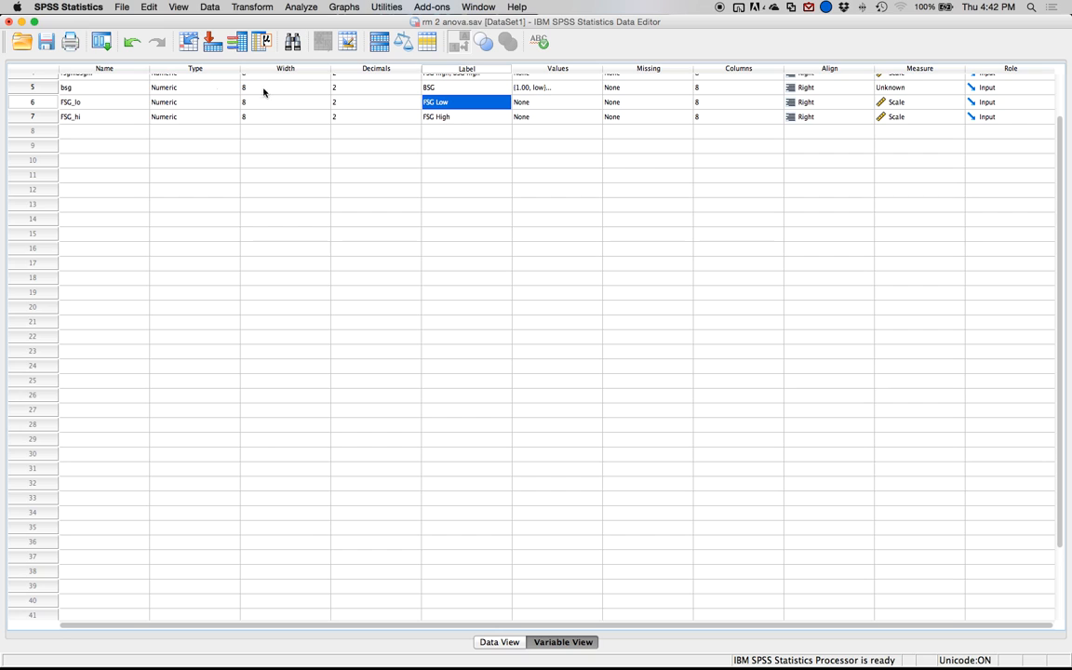
In the data rows, enter 1 as bsg for the first case and copy it down to all cases through row 158.
left_click(31, 88)
double_click(31, 88)
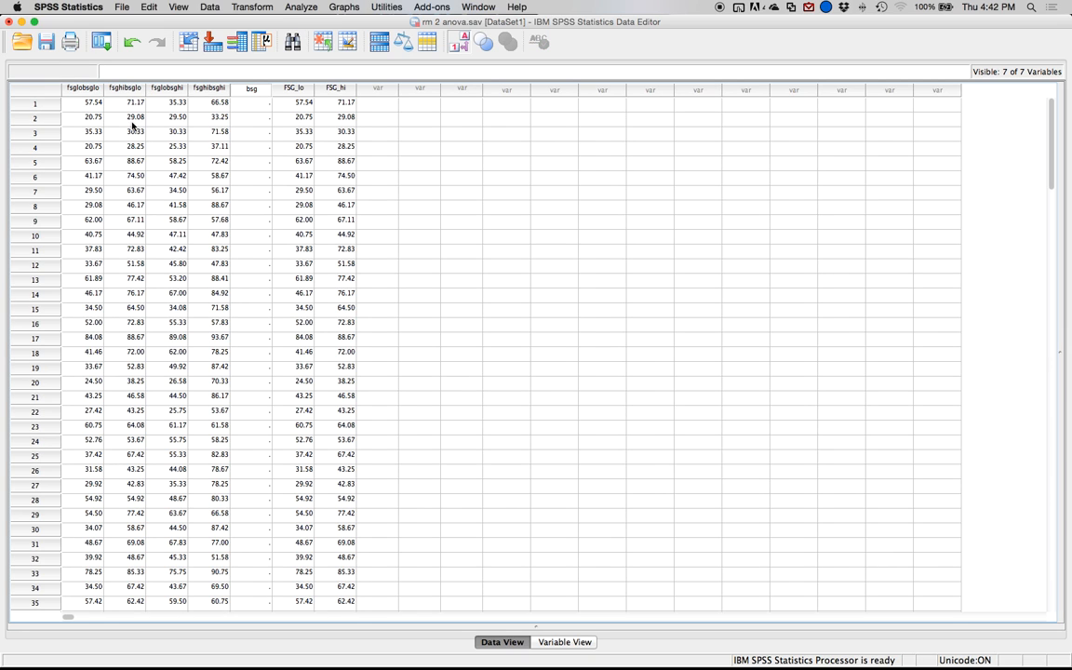
left_click(252, 103)
left_click(254, 103)
type("1")
left_click(254, 122)
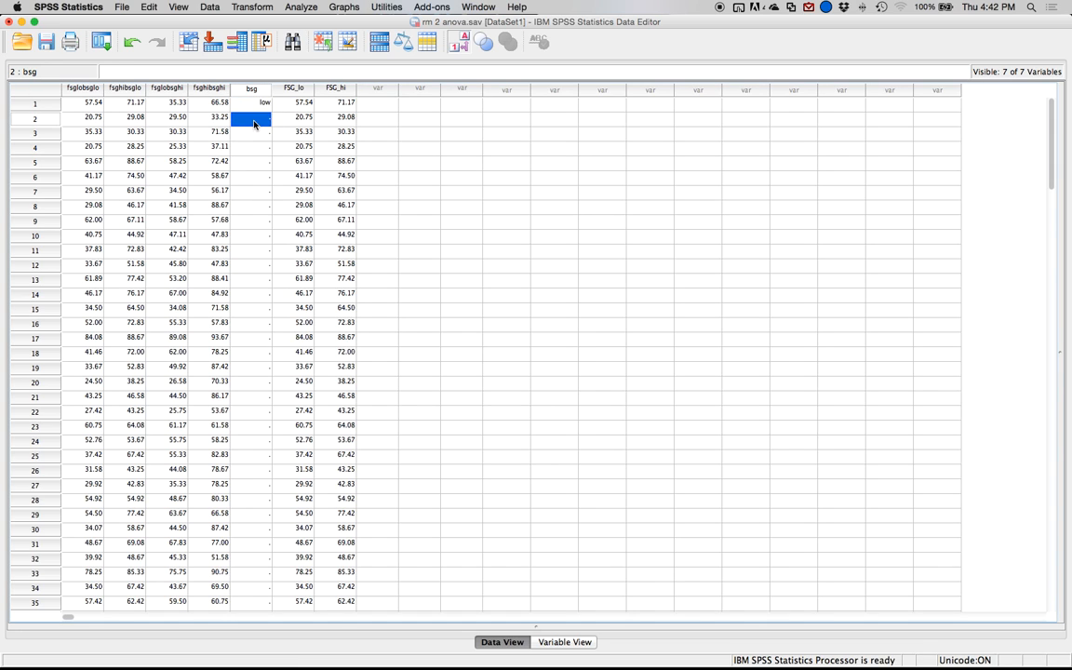
key("Up")
scroll(248, 275, "down", 20)
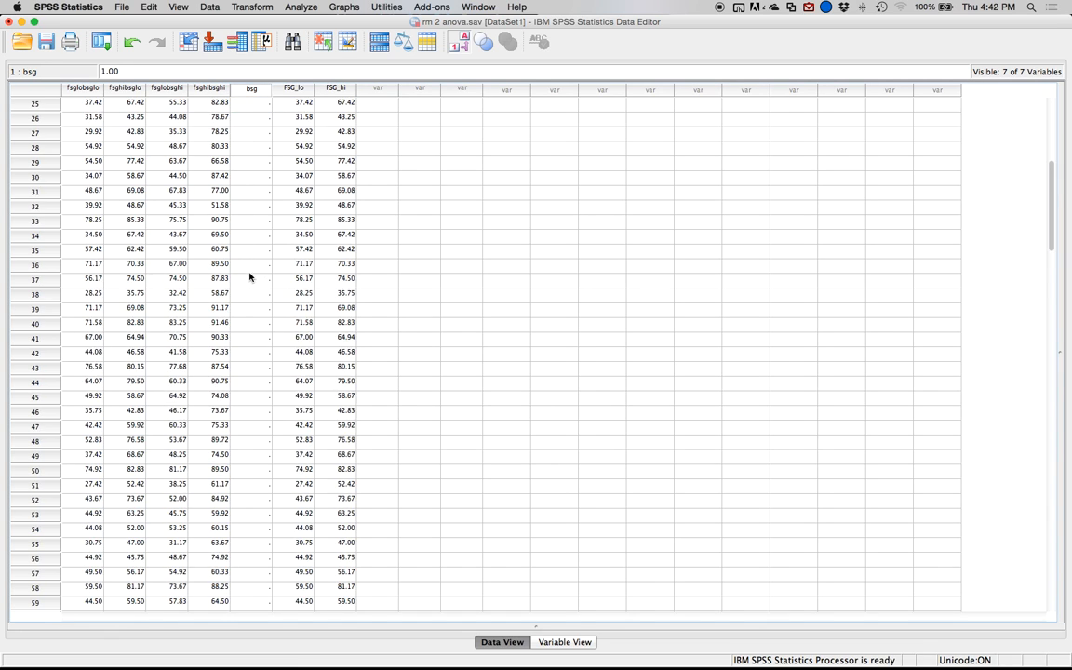
left_click(253, 385, "shift")
key("cmd+v")
scroll(214, 323, "up", 20)
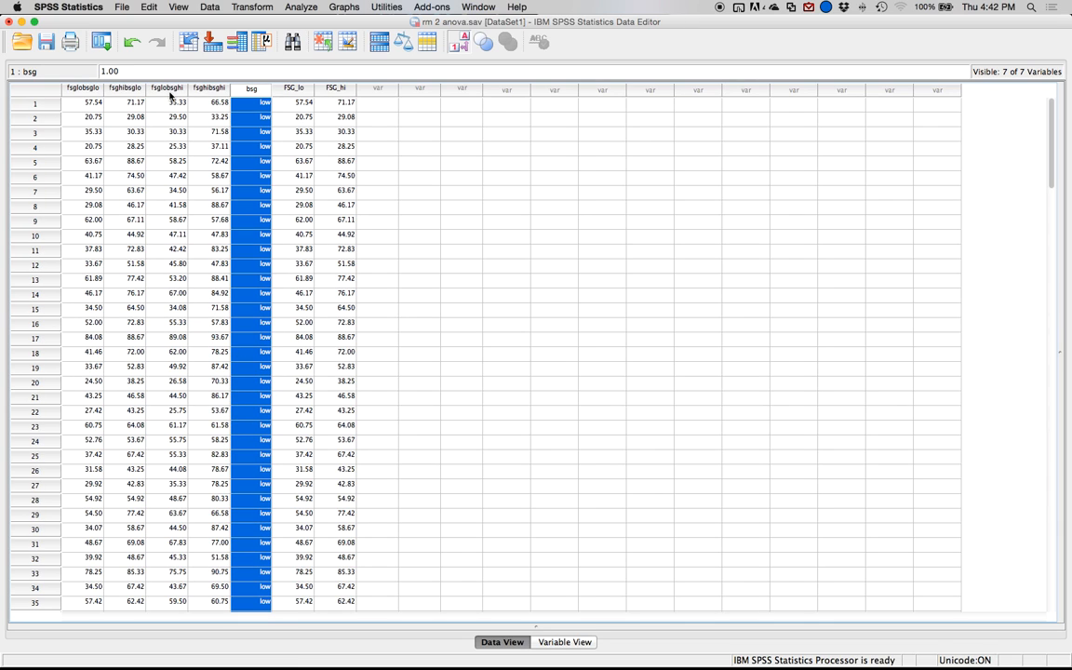
Copy all fsglobsghi and fsghibsghi values and paste them beneath the FSG_lo and FSG_hi data, starting at row 159.
left_click_drag(172, 104, 197, 233)
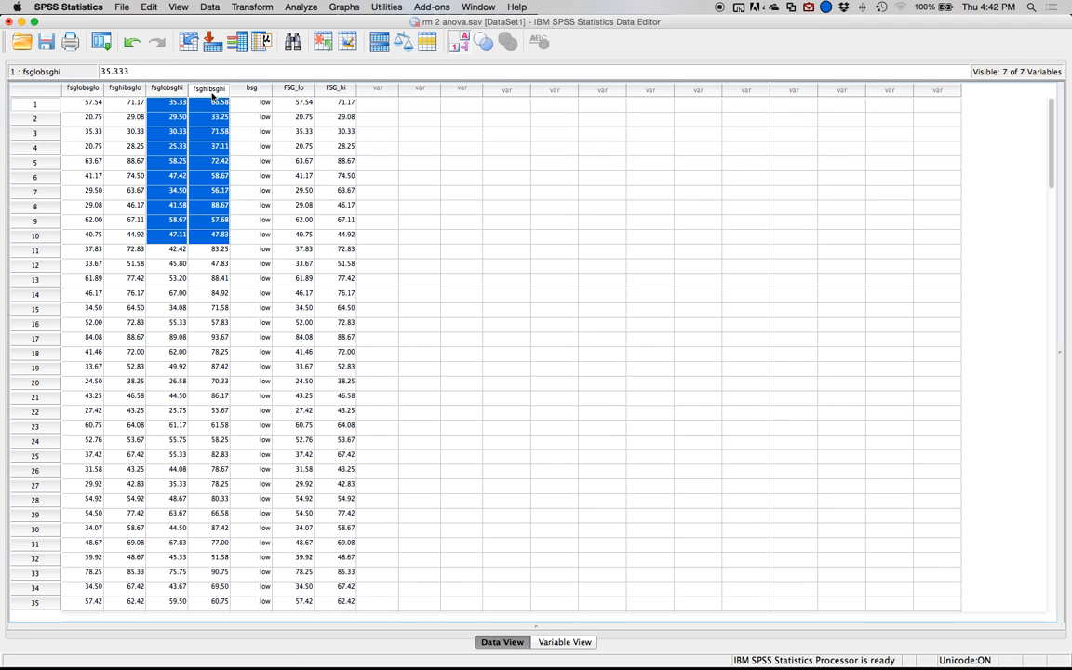
scroll(222, 352, "down", 20)
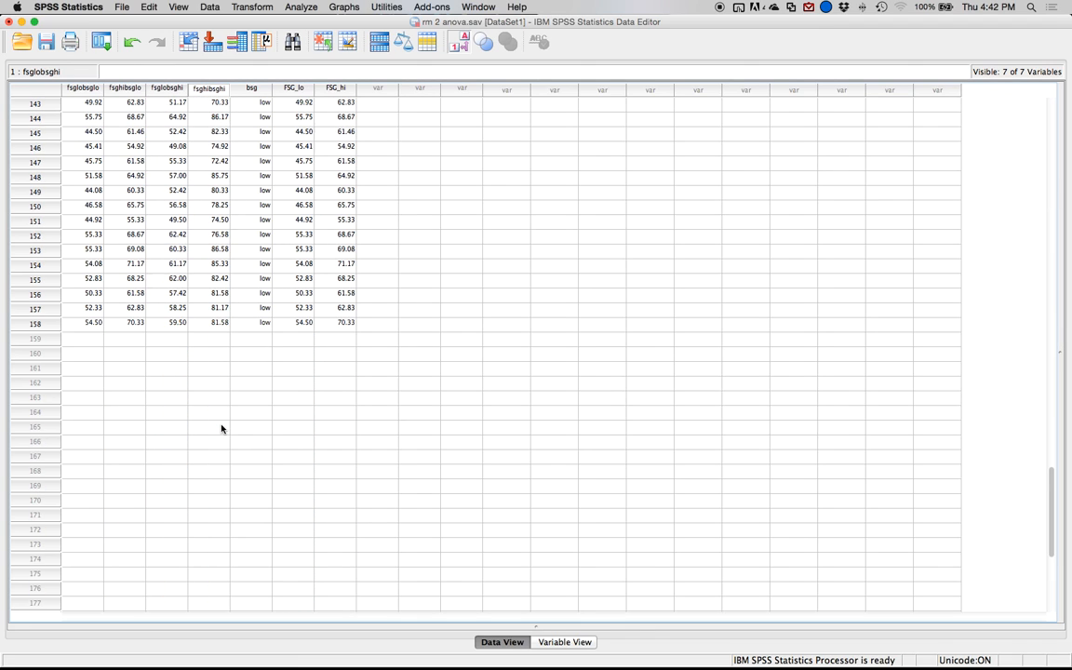
left_click(203, 326, "shift")
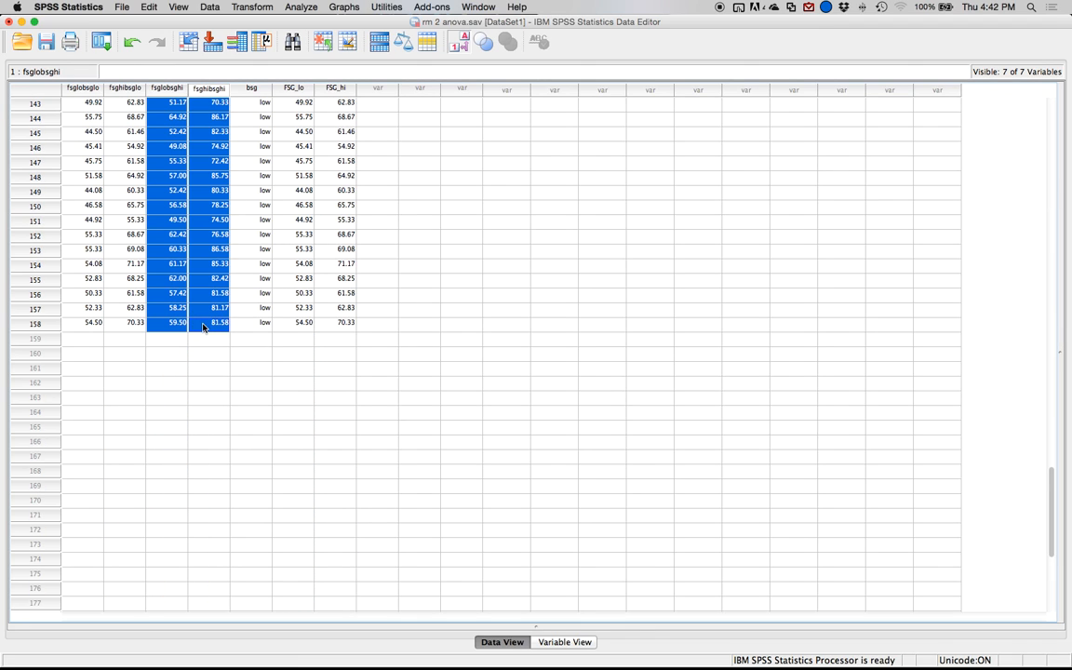
left_click(293, 338)
key("super+v")
Enter 2 as bsg for case 159 and copy it down through row 316.
left_click(258, 339)
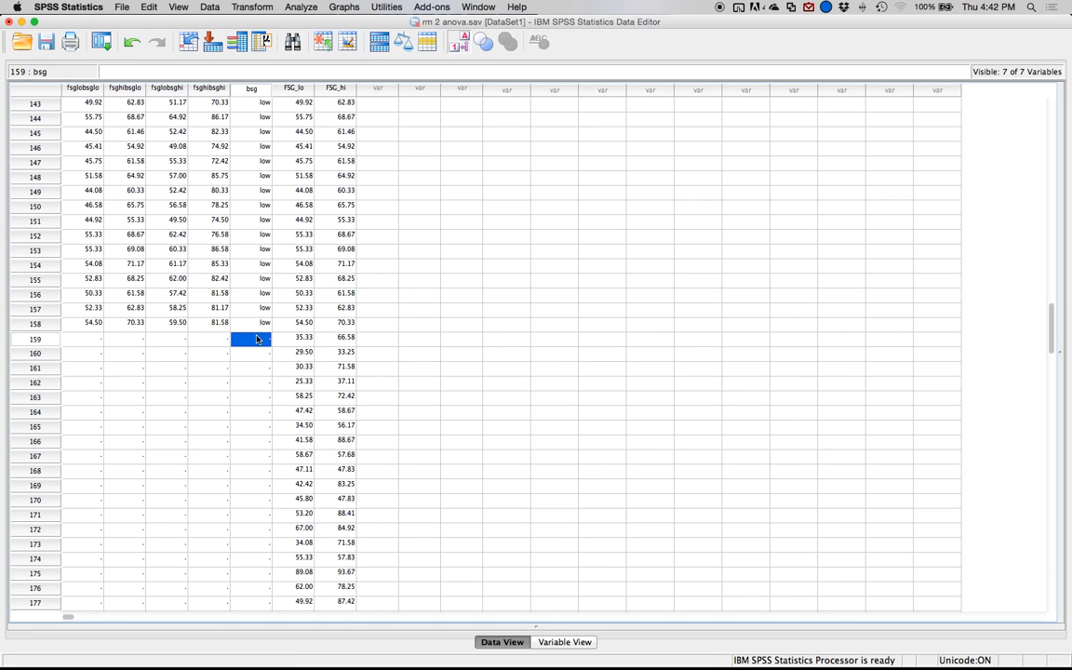
type("2")
key("Return")
left_click(258, 340)
scroll(258, 339, "down", 20)
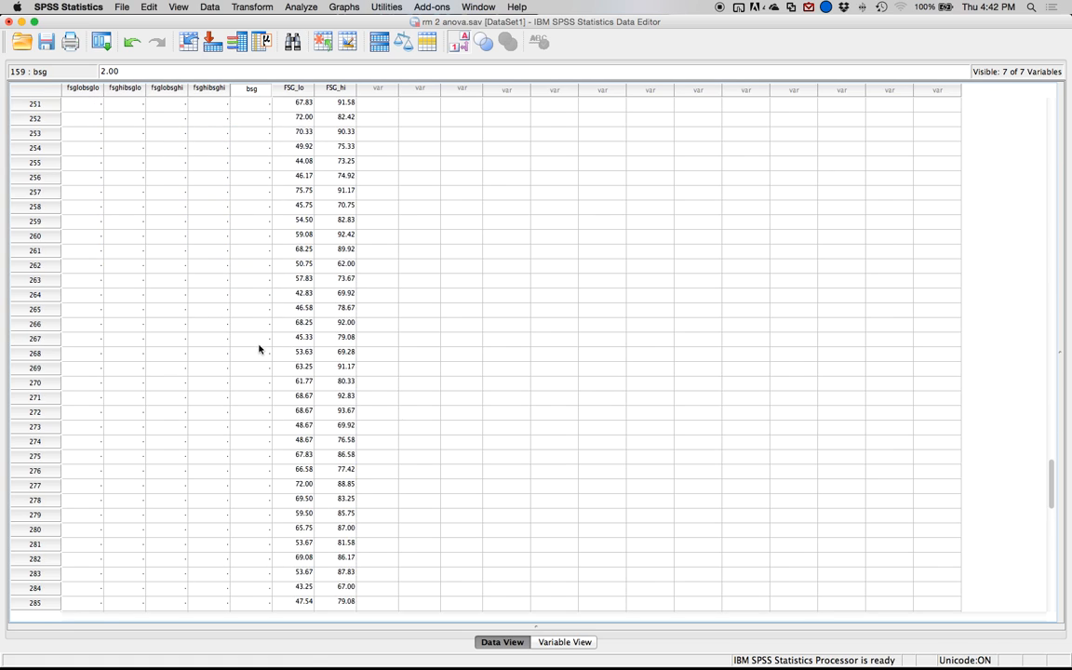
scroll(270, 479, "up", 5)
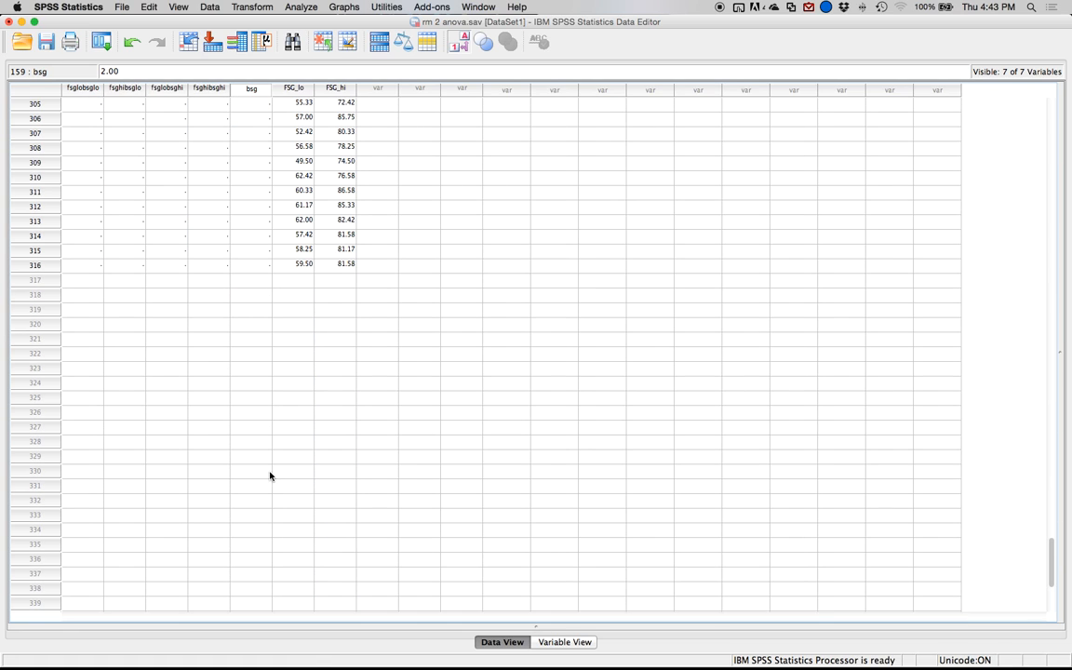
left_click(260, 268, "shift")
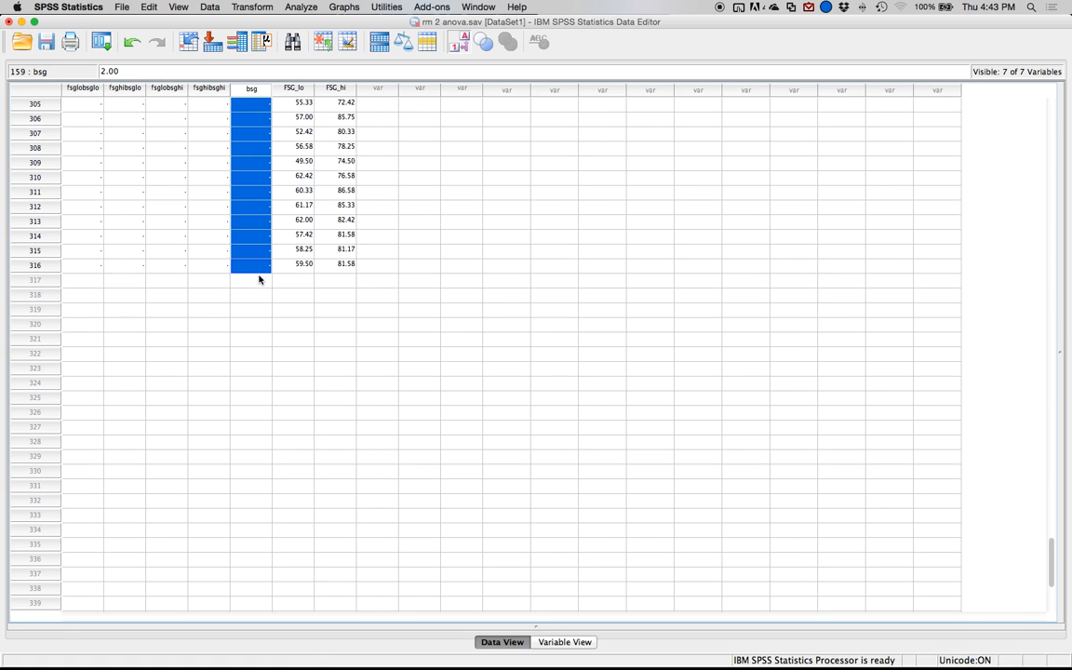
key("super+v")
scroll(251, 284, "up", 20)
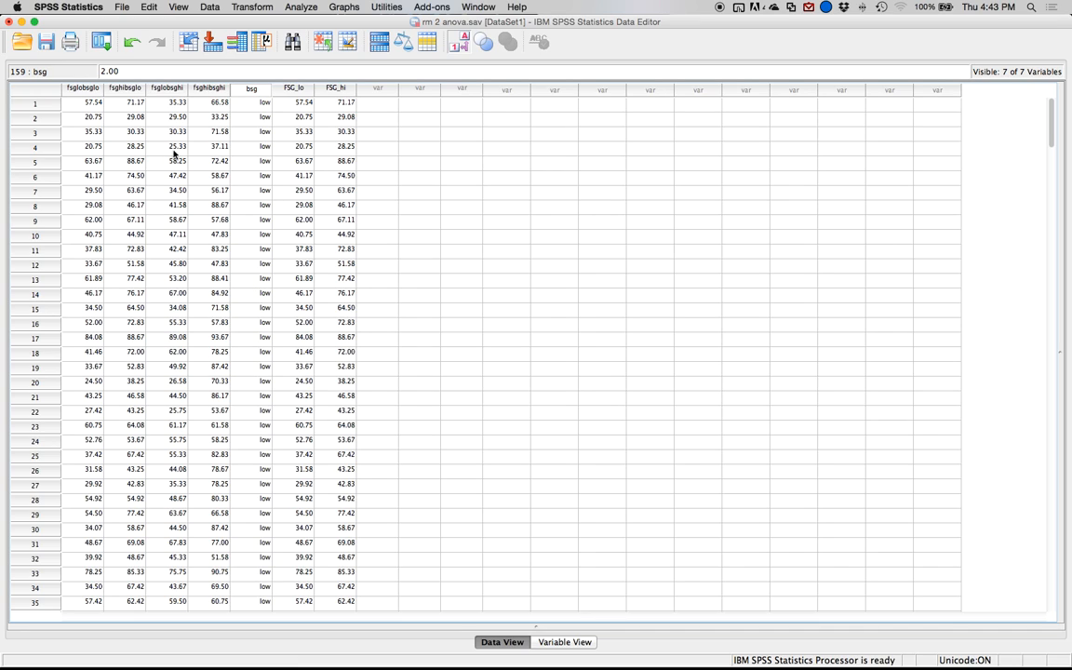
left_click(339, 6)
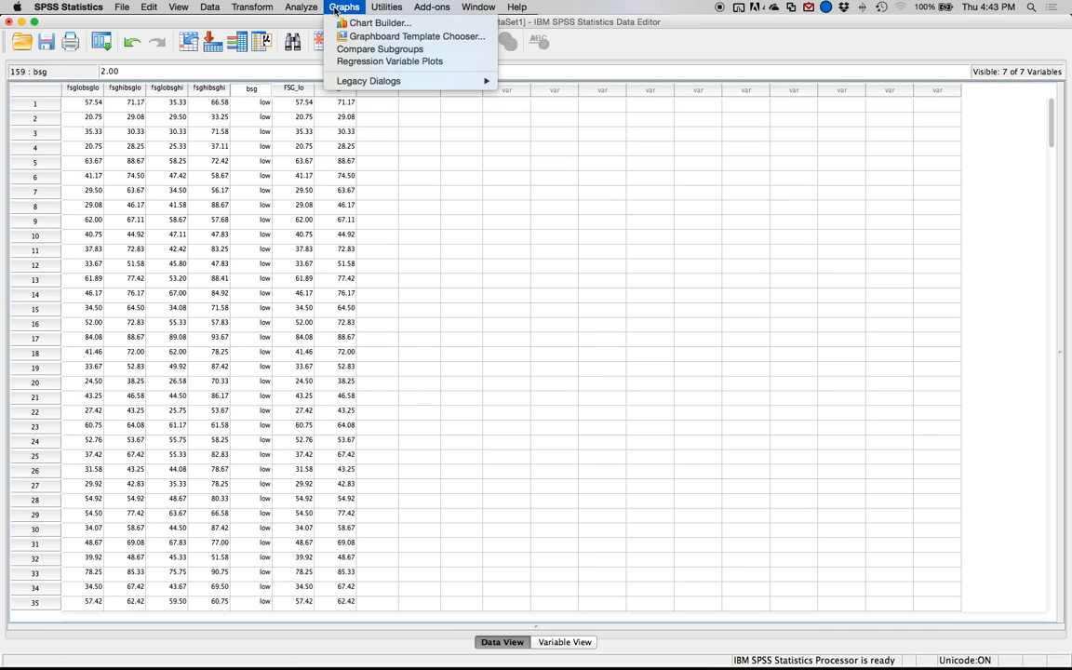
left_click(372, 22)
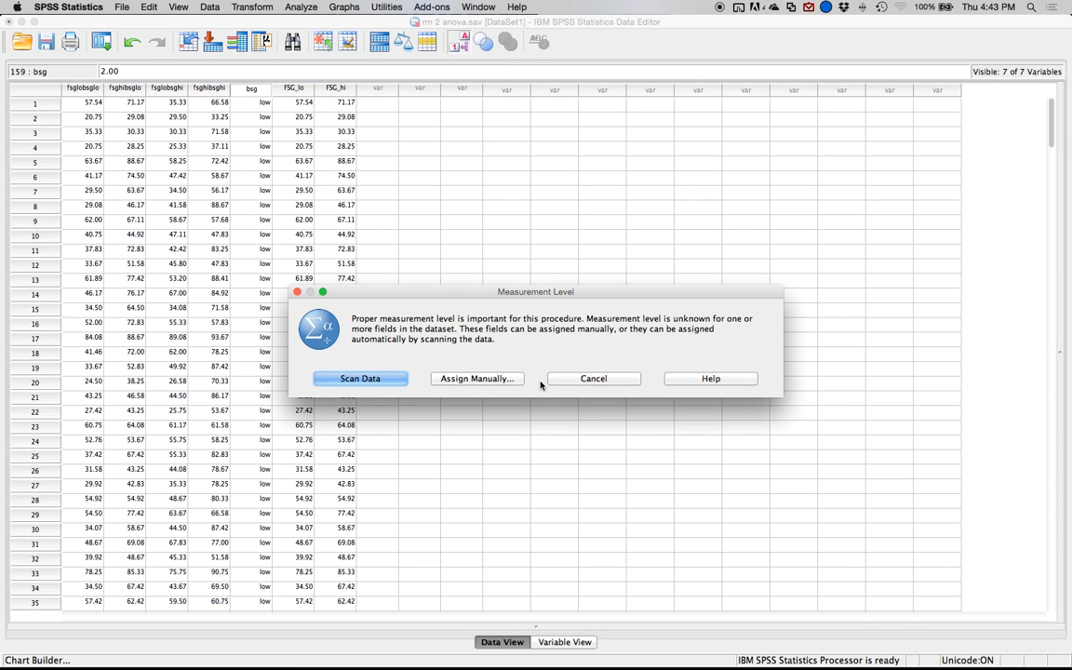
left_click(584, 381)
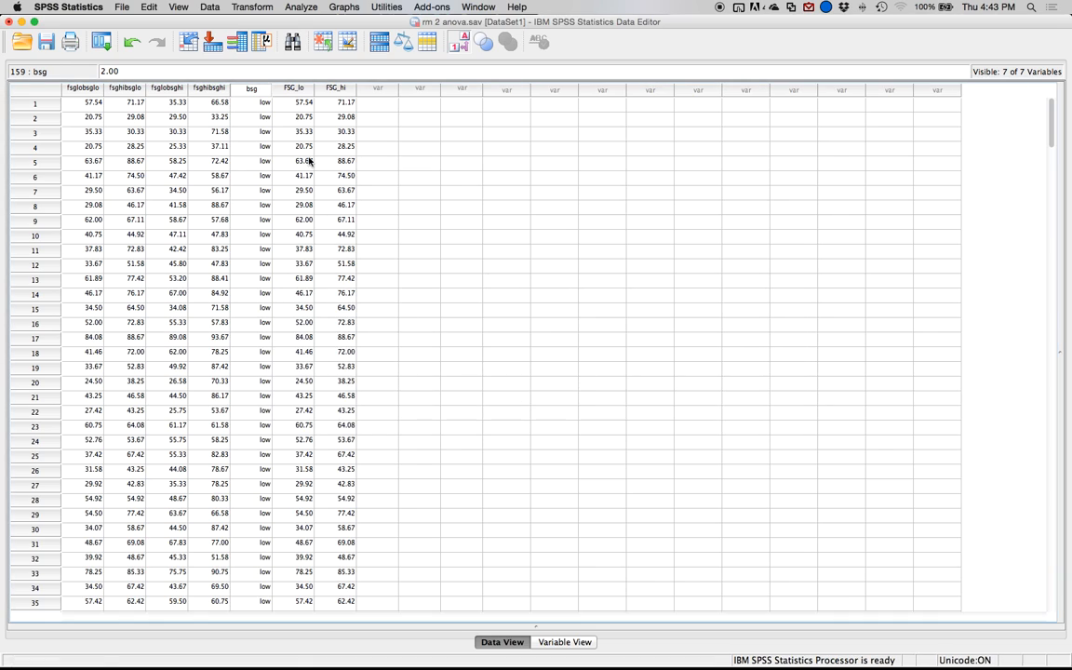
Set the measurement level of the bsg variable to Nominal.
left_click(294, 88)
double_click(294, 88)
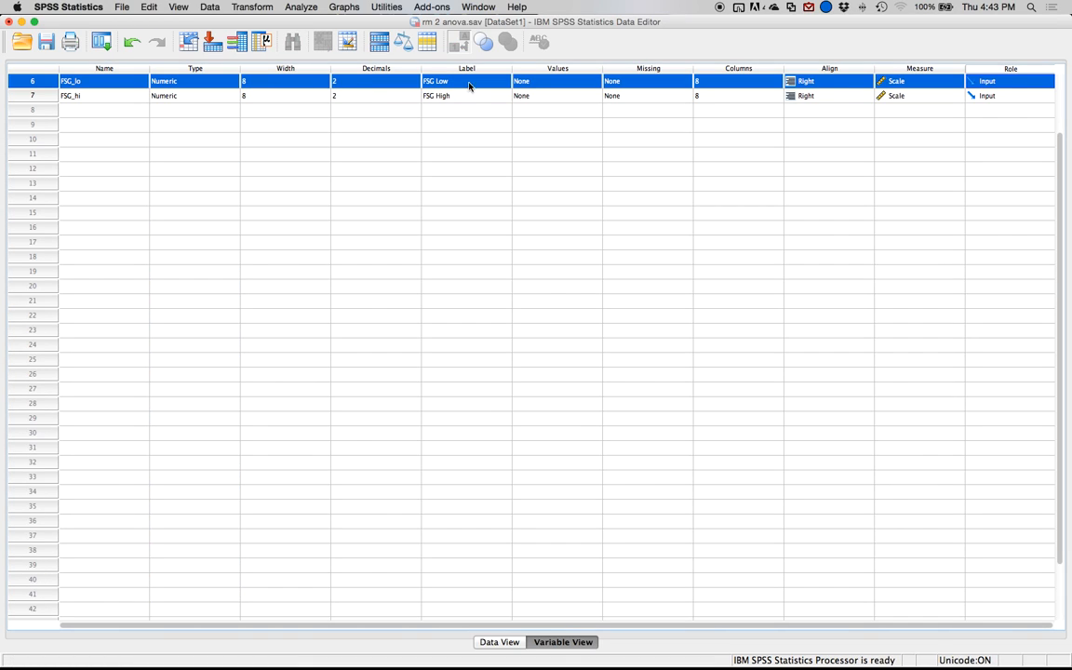
scroll(860, 79, "up", 2)
left_click(930, 110)
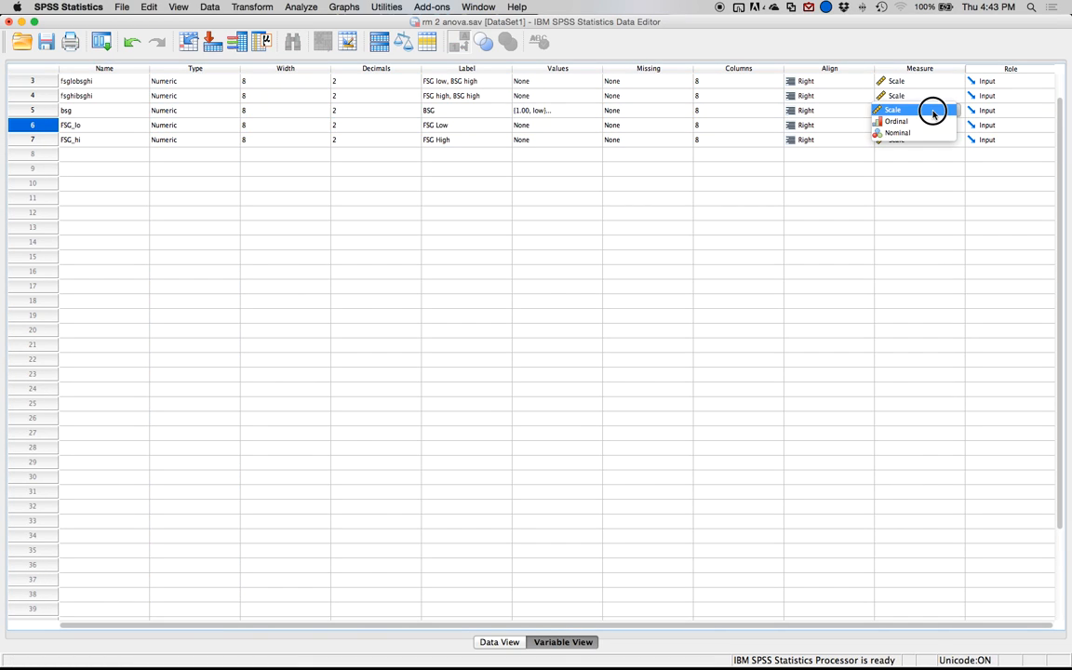
left_click(898, 133)
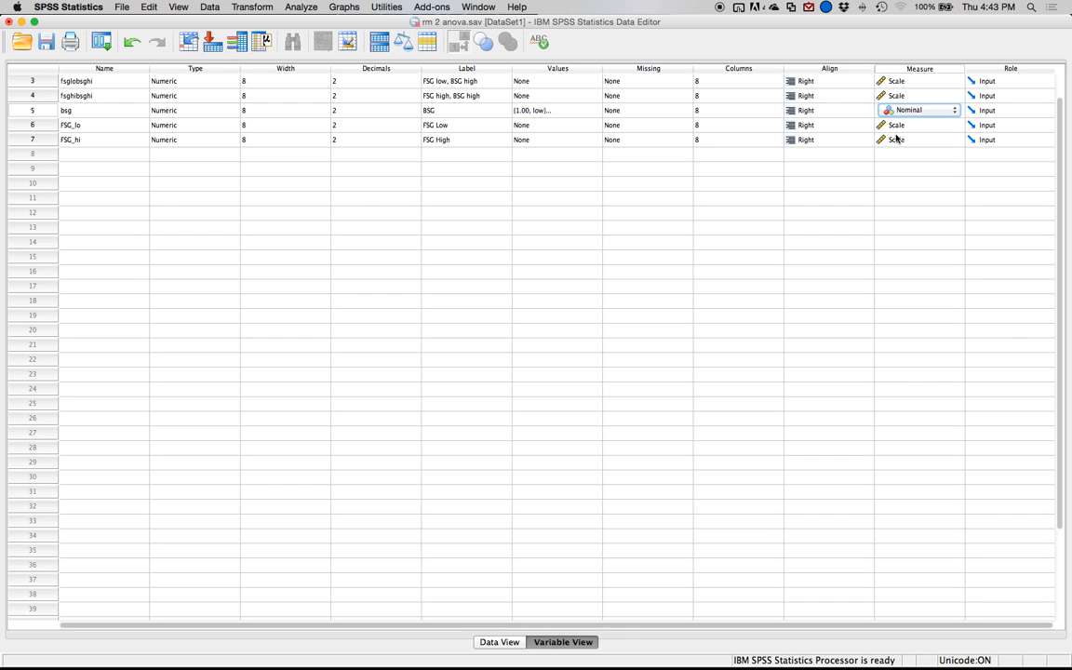
Open Chart Builder, letting it scan the data for measurement levels, and reset the canvas to a clustered bar chart.
left_click(343, 7)
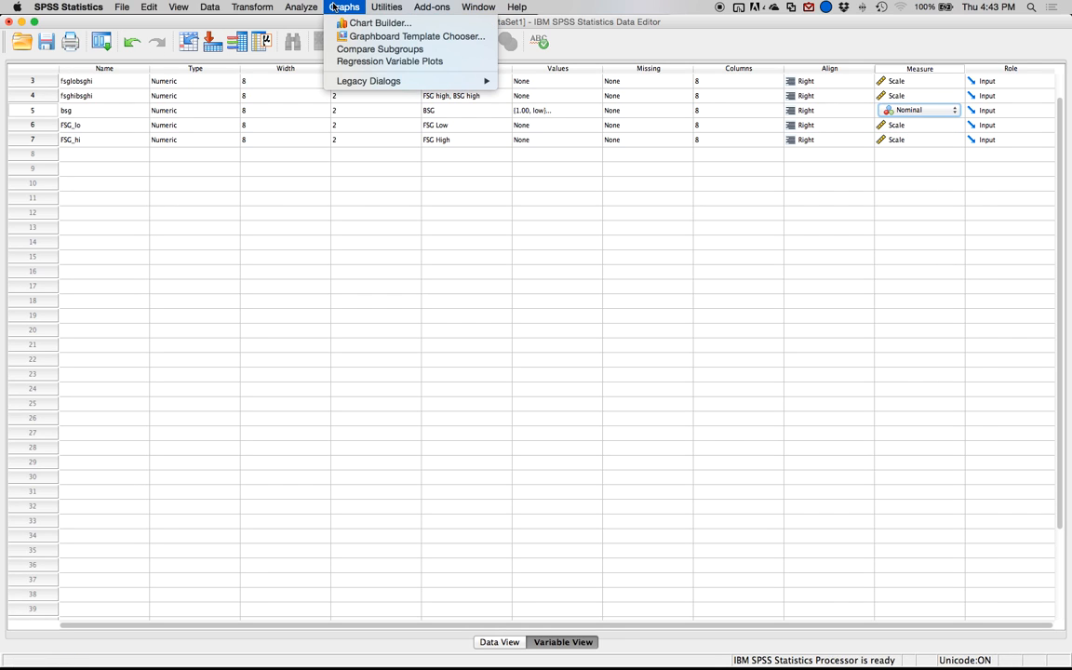
left_click(342, 22)
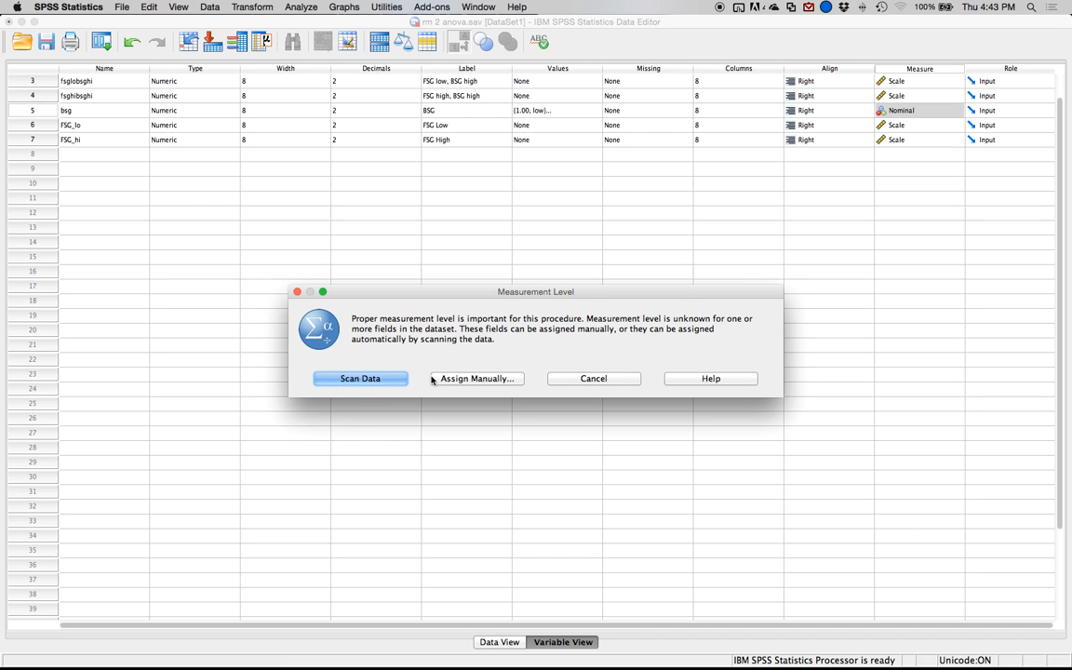
left_click(386, 377)
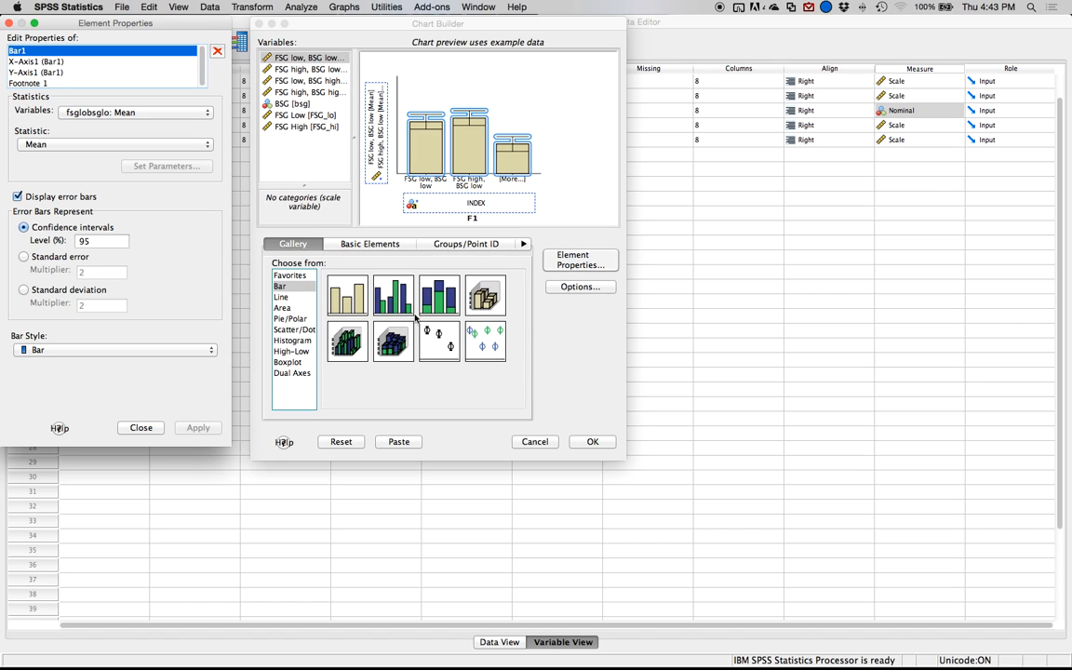
left_click(340, 441)
left_click(389, 294)
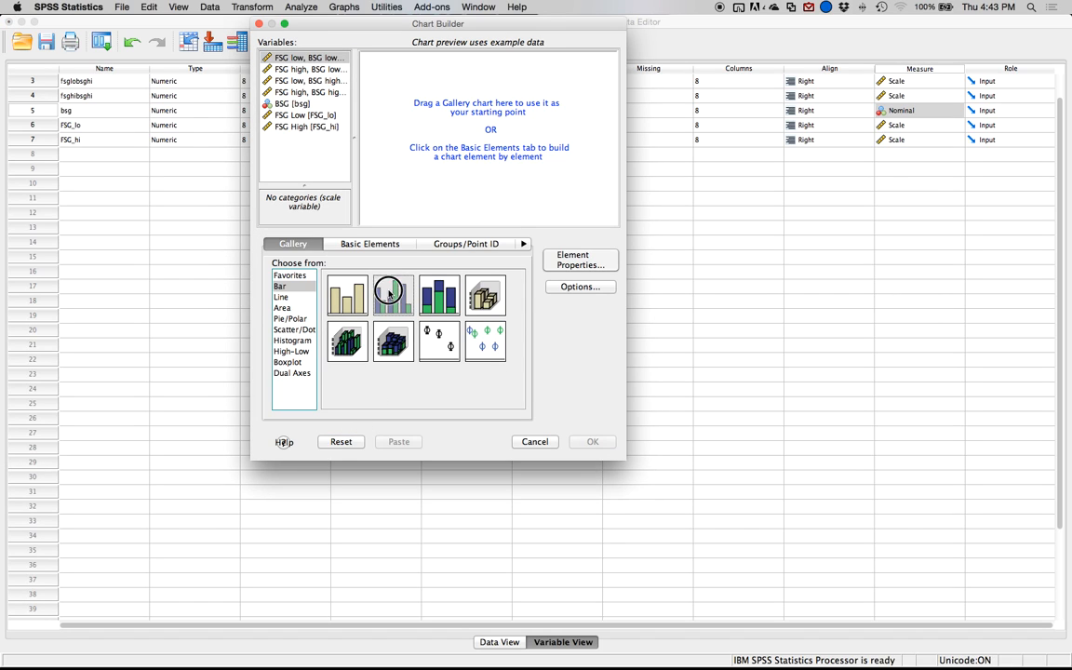
left_click_drag(390, 294, 450, 131)
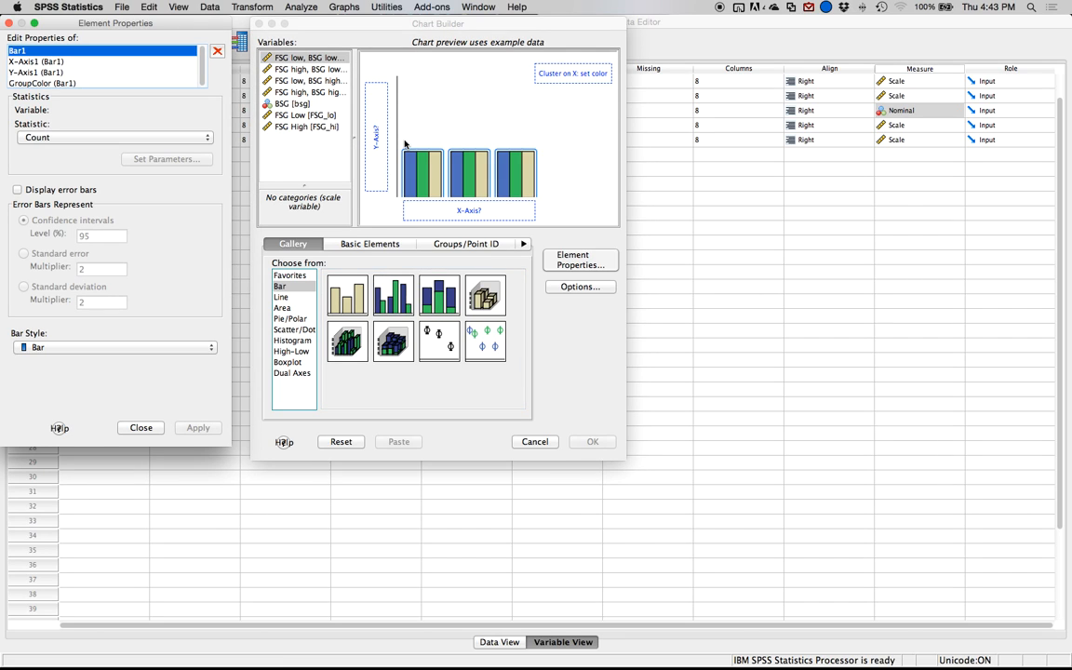
Cluster the bars by BSG and assign FSG Low and FSG High together to the y-axis as a summary group.
left_click_drag(293, 105, 564, 78)
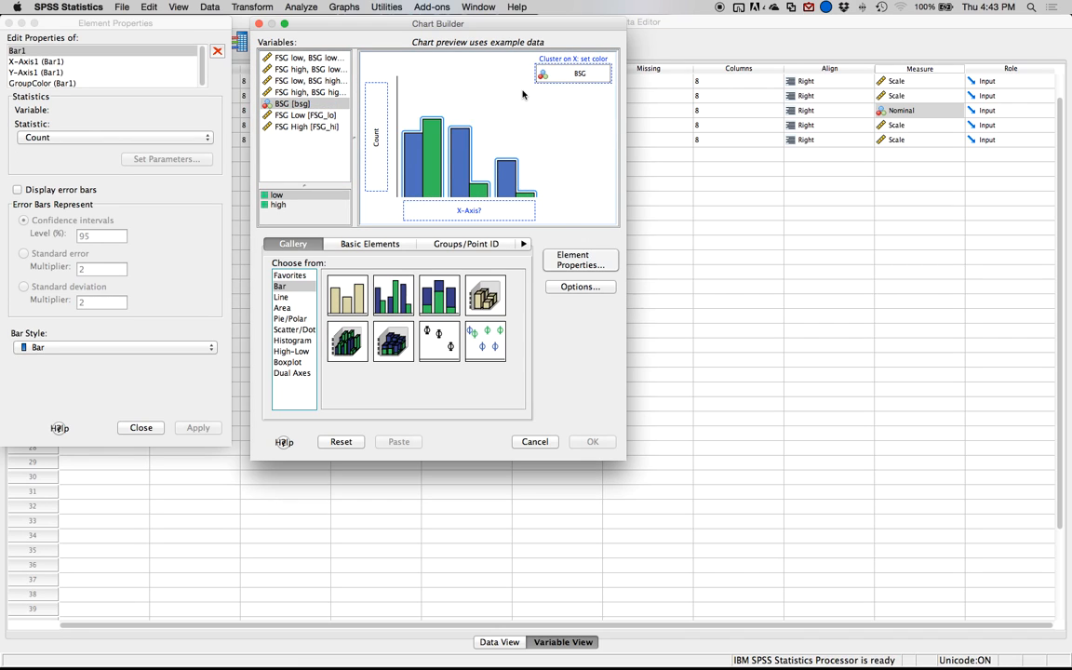
left_click(316, 115)
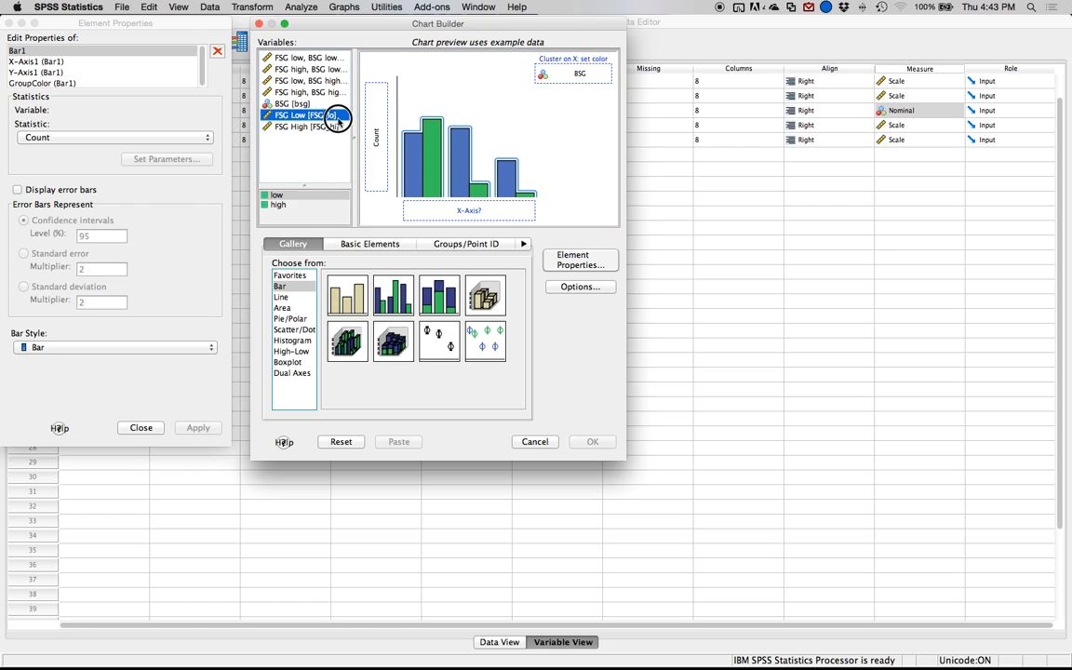
left_click(335, 127, "shift")
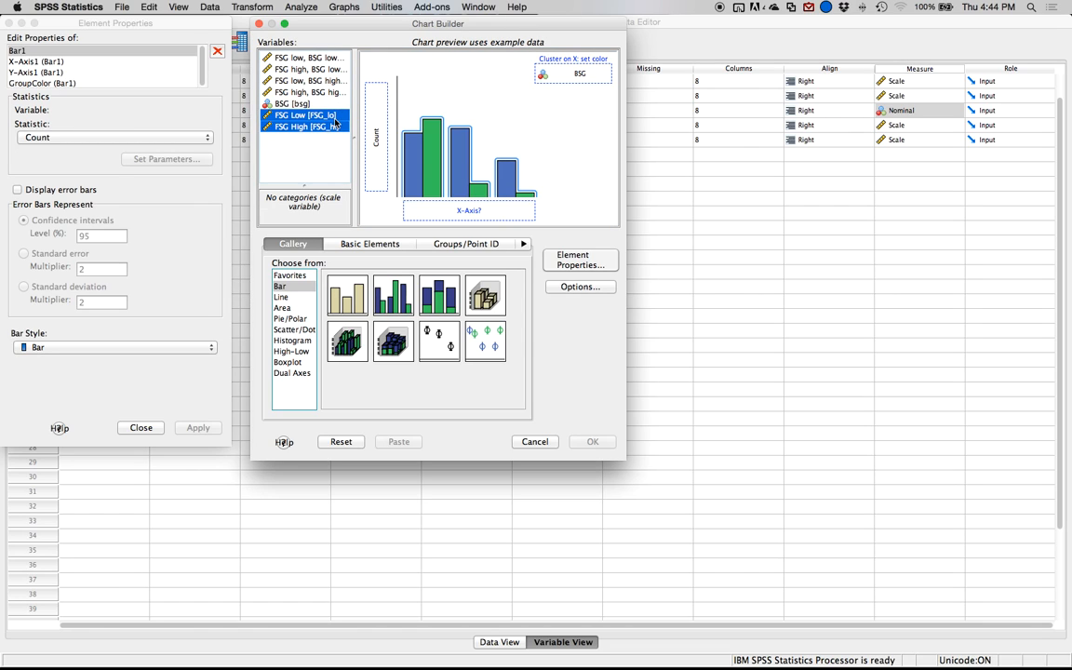
left_click_drag(334, 120, 376, 113)
left_click(310, 125, "shift")
right_click(317, 118)
key("Escape")
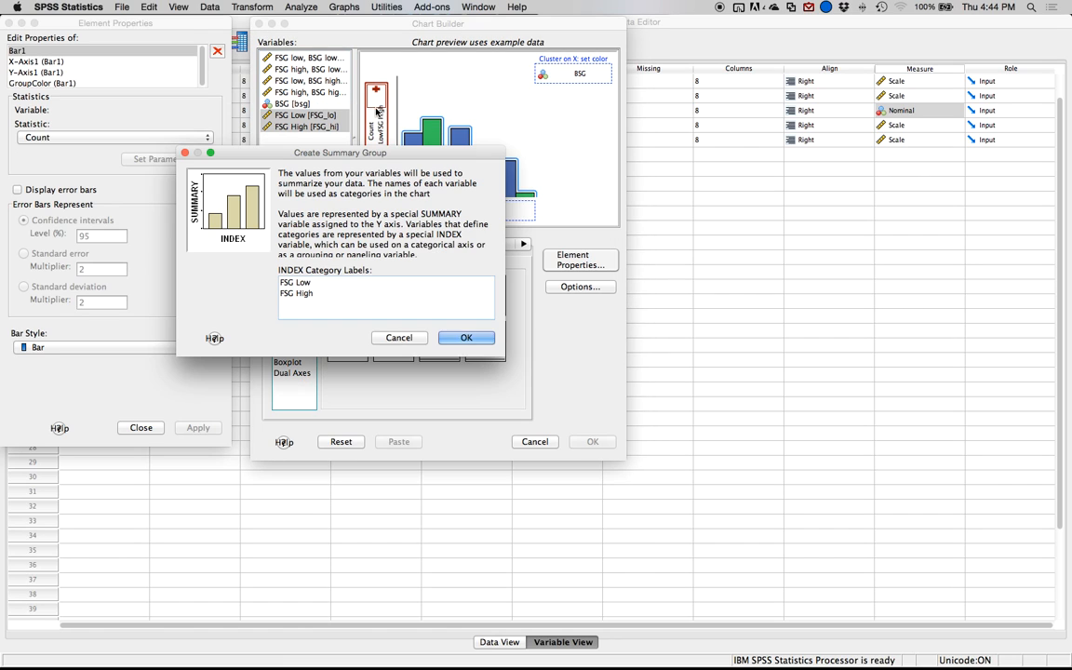
left_click(477, 338)
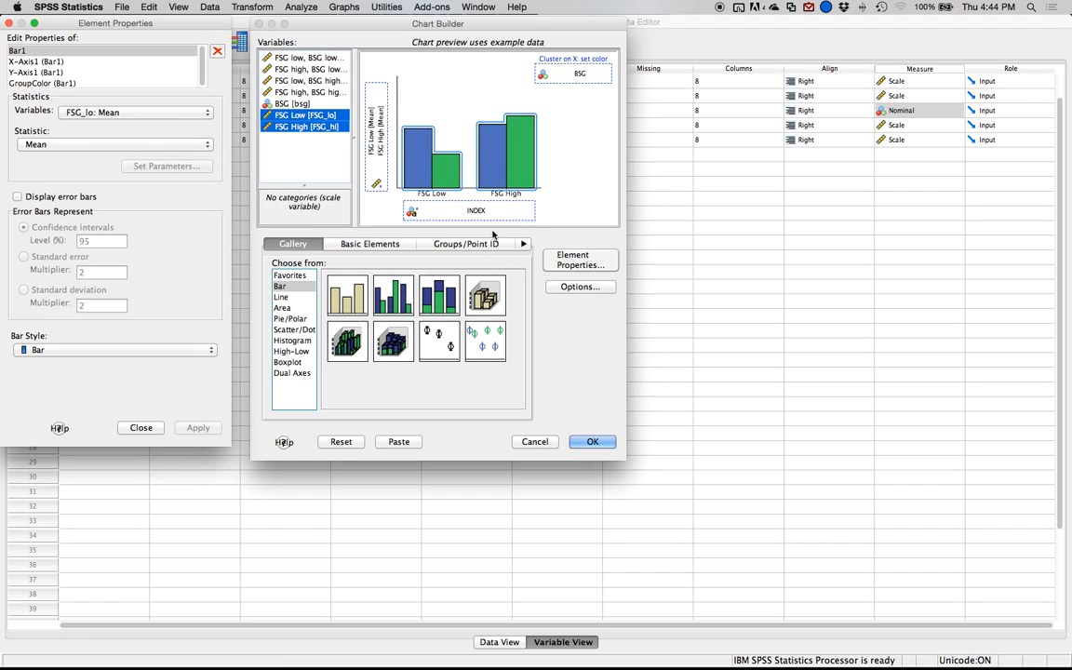
left_click_drag(400, 187, 460, 214)
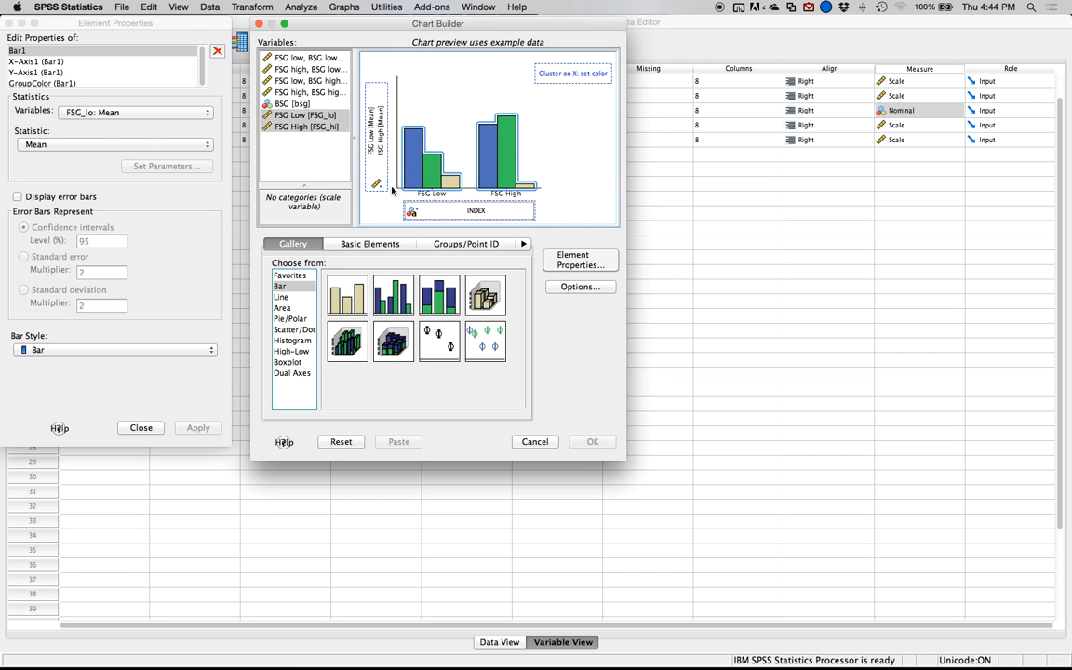
left_click(292, 104)
left_click_drag(292, 108, 559, 68)
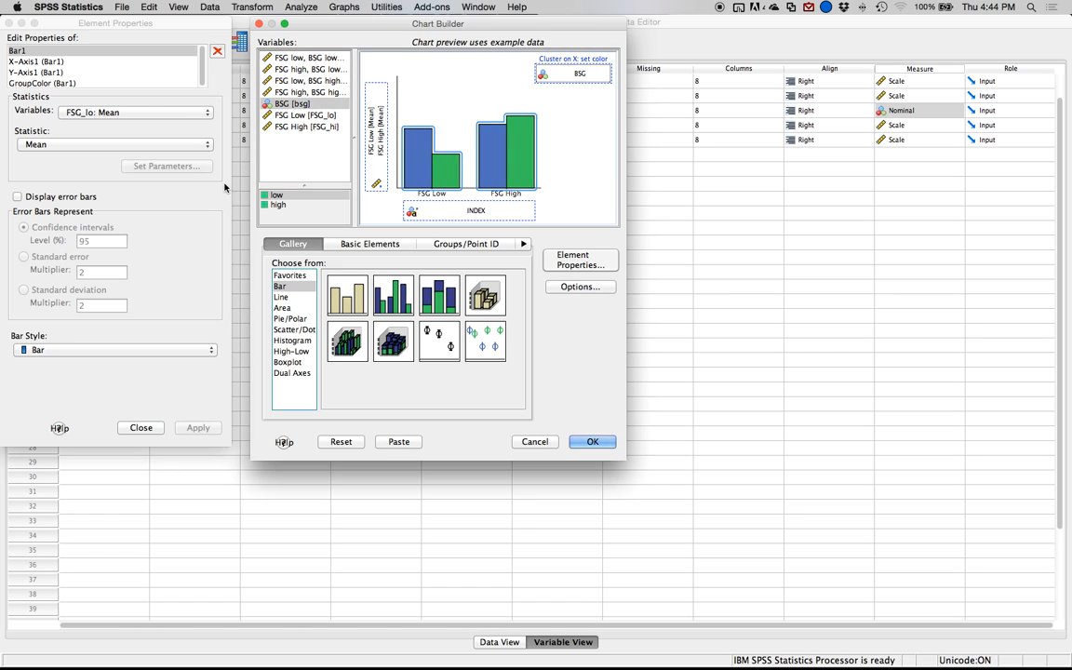
Add 95% confidence interval error bars to the chart and label its x-axis FSG.
left_click(41, 197)
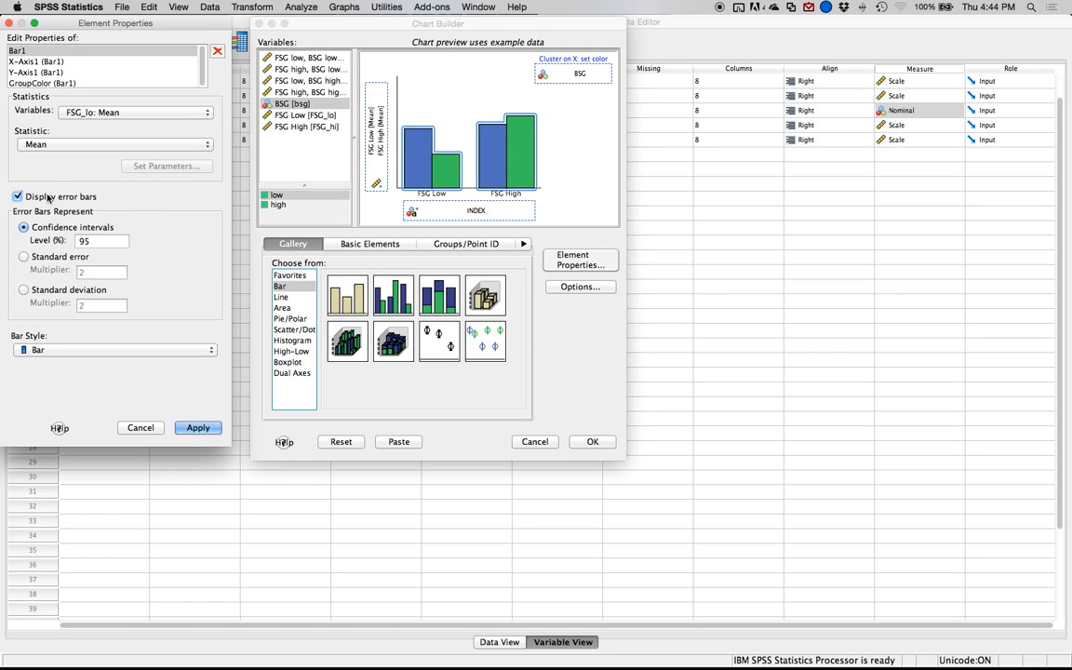
left_click(197, 427)
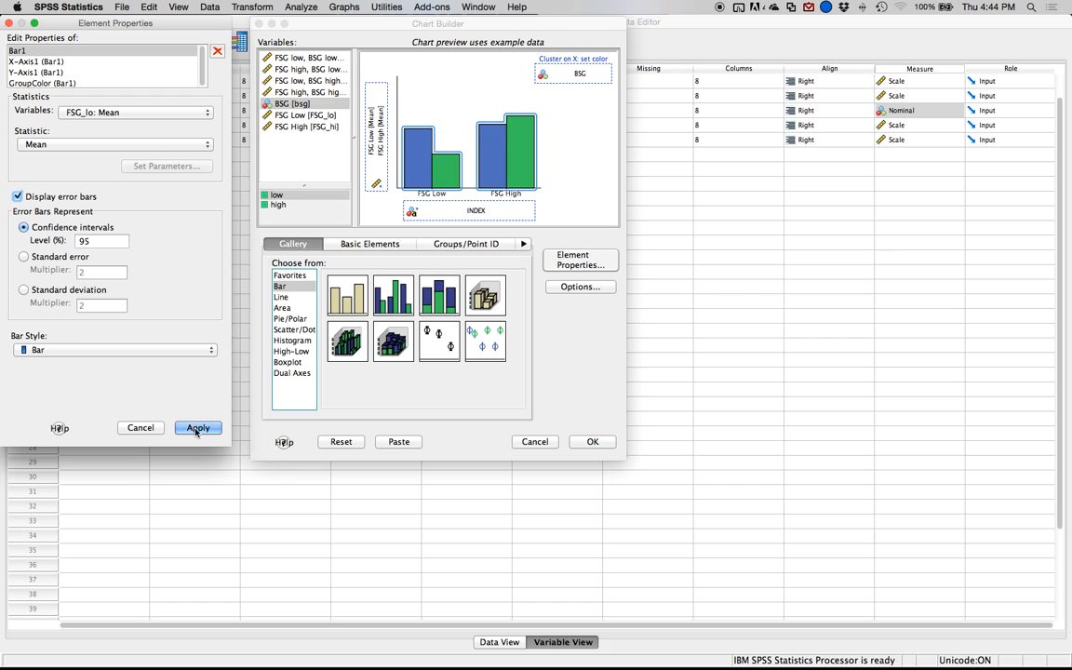
left_click(37, 61)
left_click(65, 106)
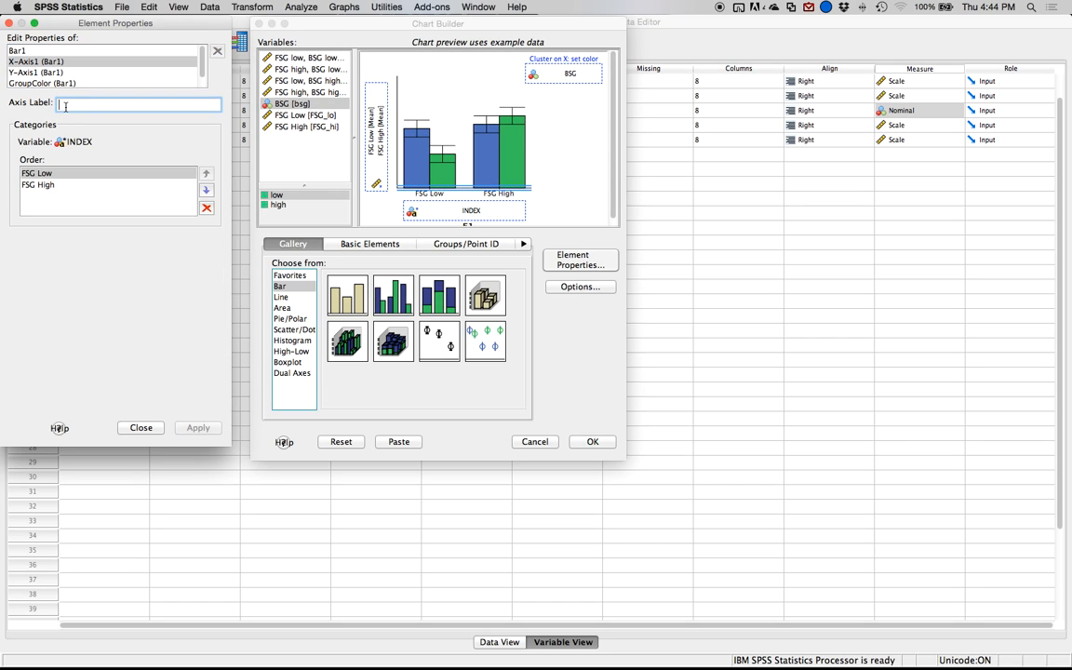
type("FSG")
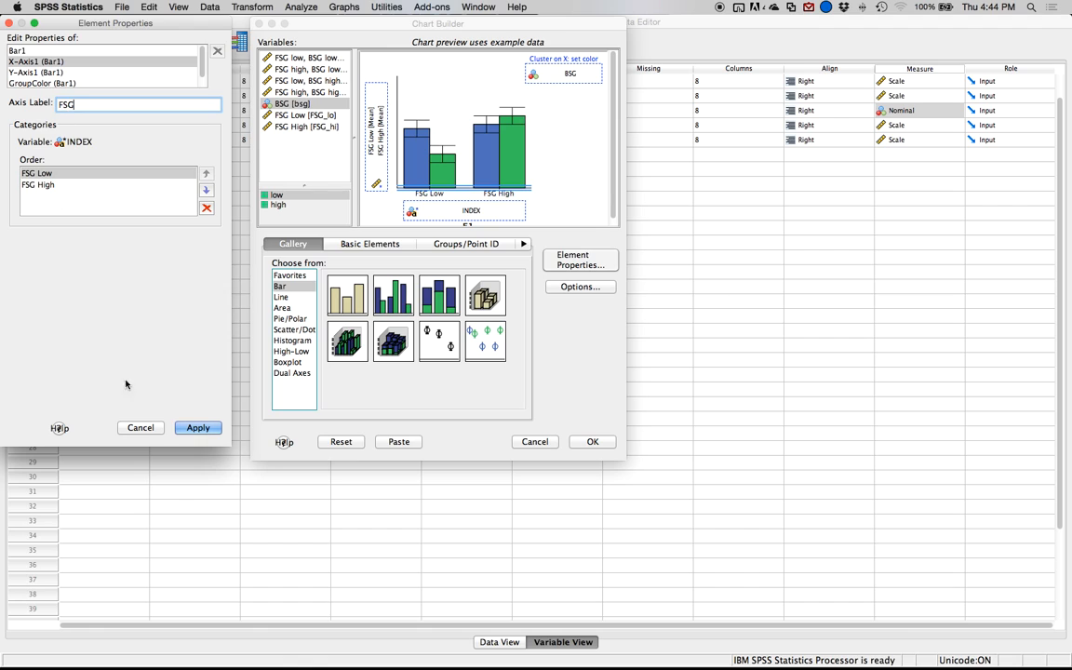
left_click(199, 428)
Label the y-axis Average Participant Rating and fix its scale at a minimum of 0 and a maximum of 100.
left_click(56, 72)
left_click(87, 106)
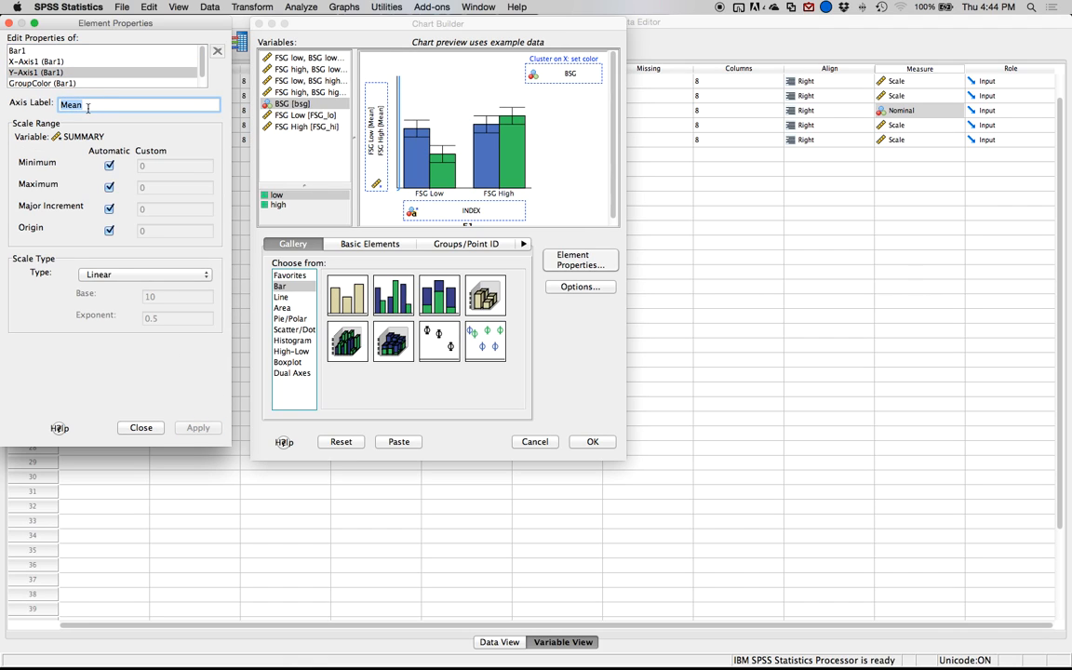
type("Averag")
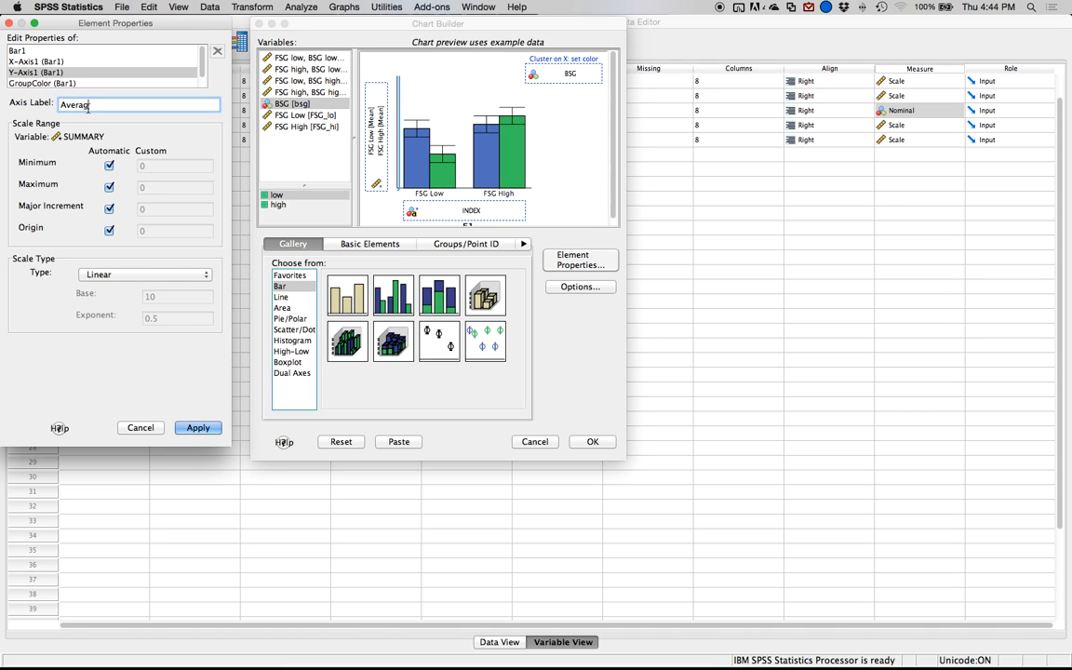
type("e Participant Rating")
left_click(109, 165)
left_click(109, 186)
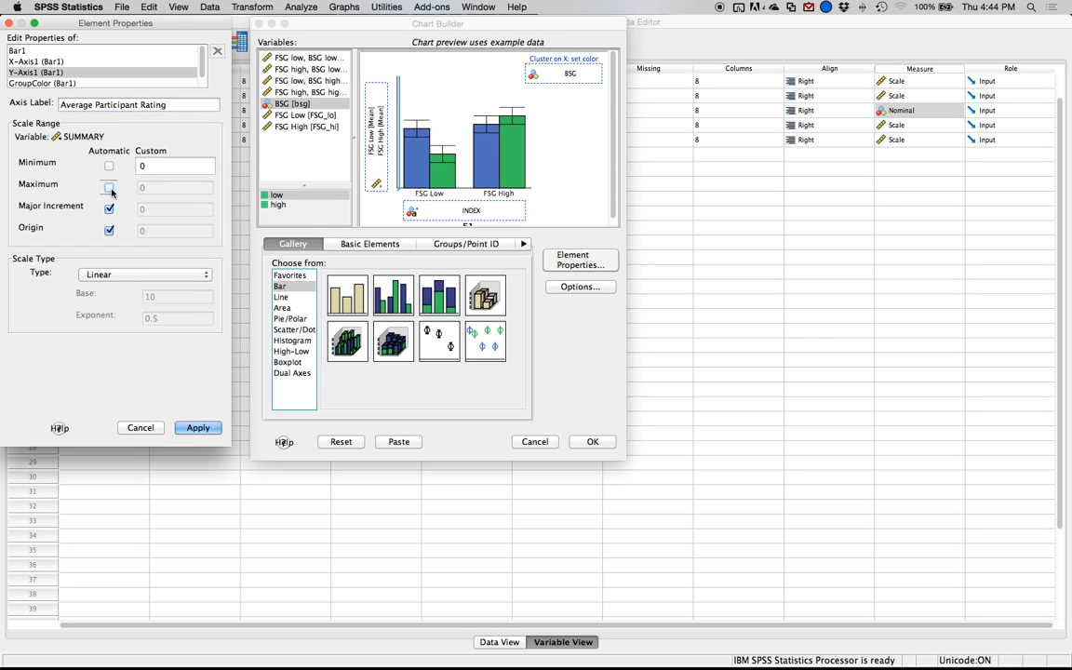
type("100")
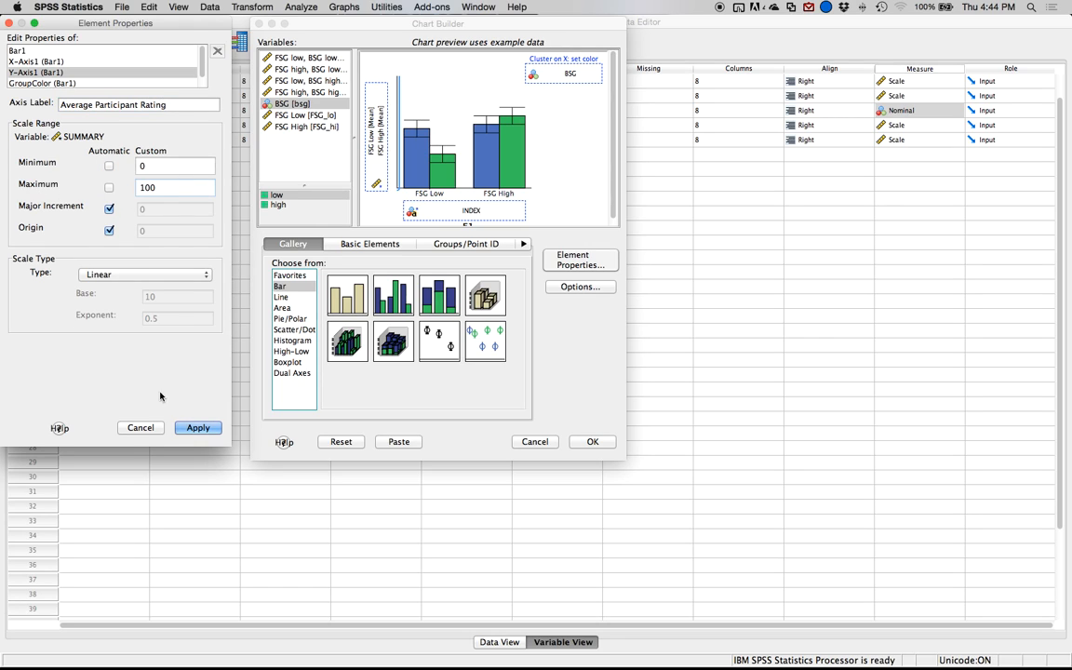
left_click(213, 433)
Generate the clustered bar chart and compare it in the output with the earlier FSG and BSG Combination chart.
left_click(594, 438)
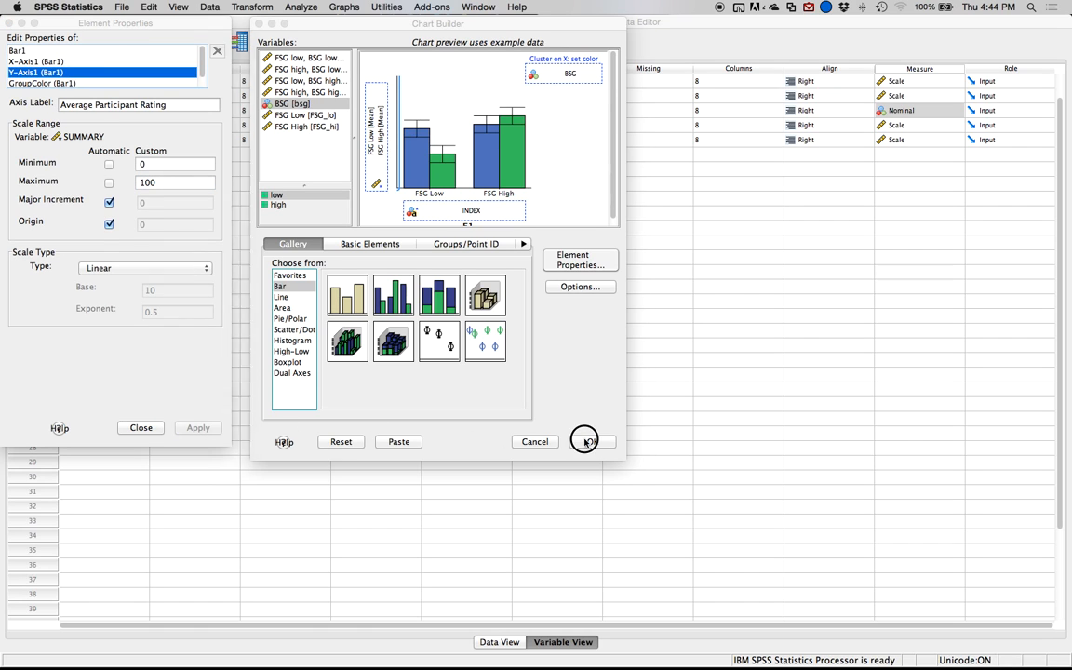
key("Return")
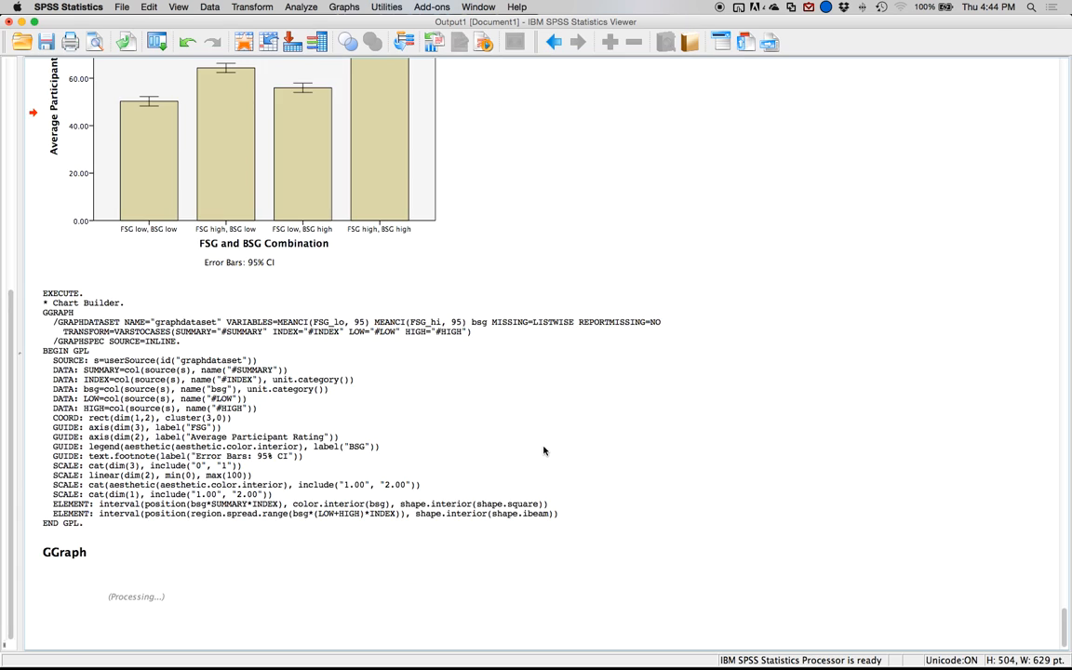
scroll(549, 454, "down", 6)
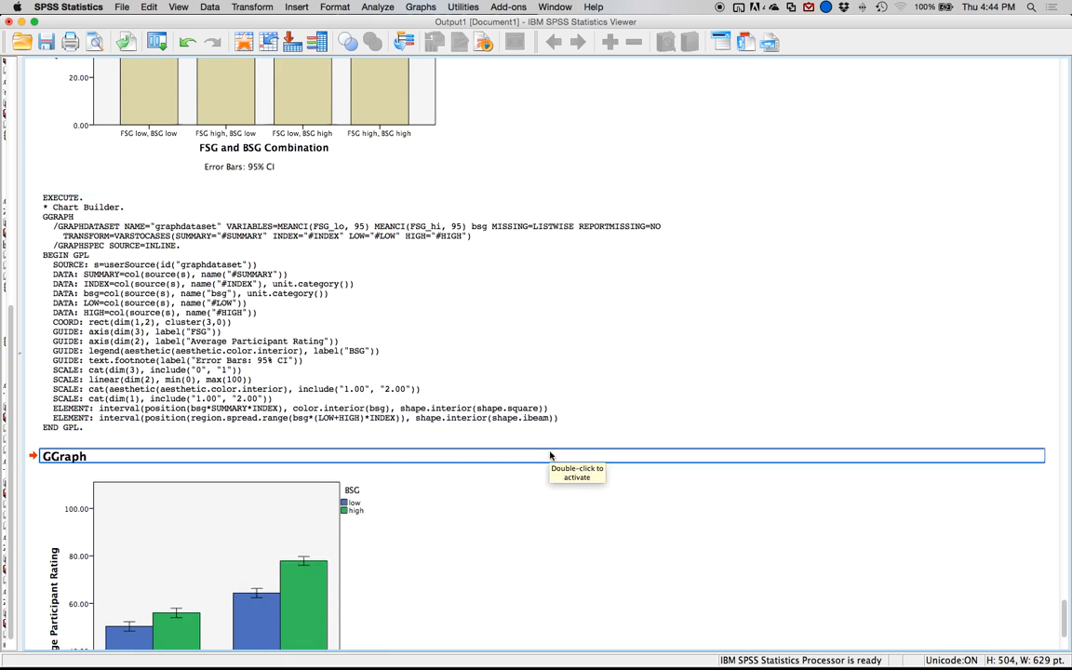
scroll(548, 457, "up", 9)
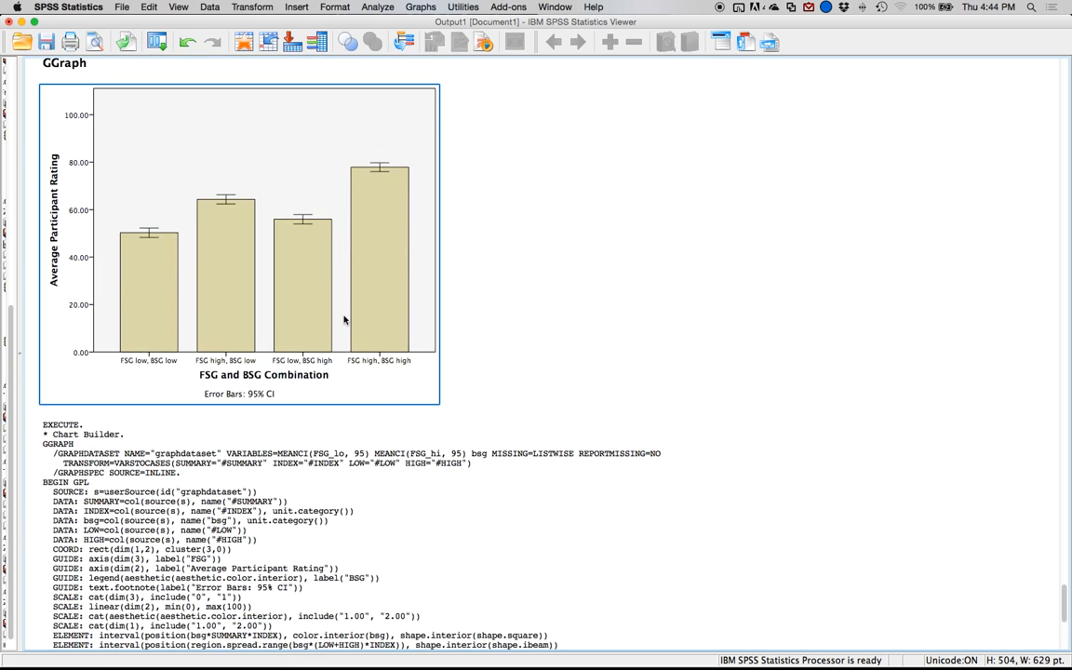
scroll(344, 279, "down", 9)
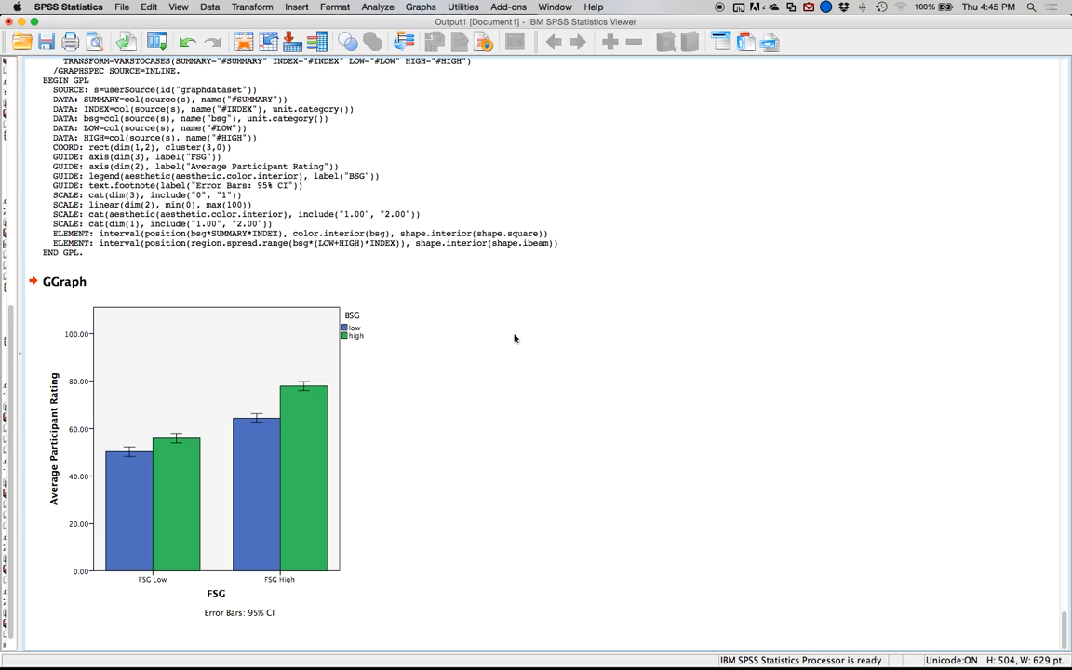
Return to the ANOVA tables in the output and show an overview of all open windows.
scroll(517, 341, "up", 10)
key("ctrl+Up")
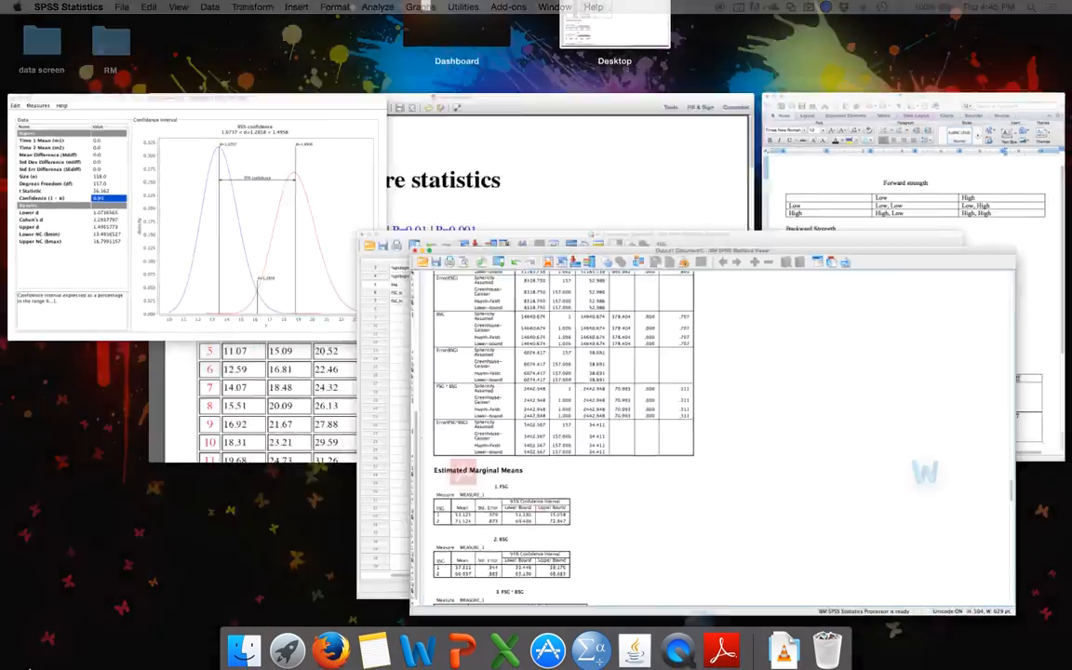